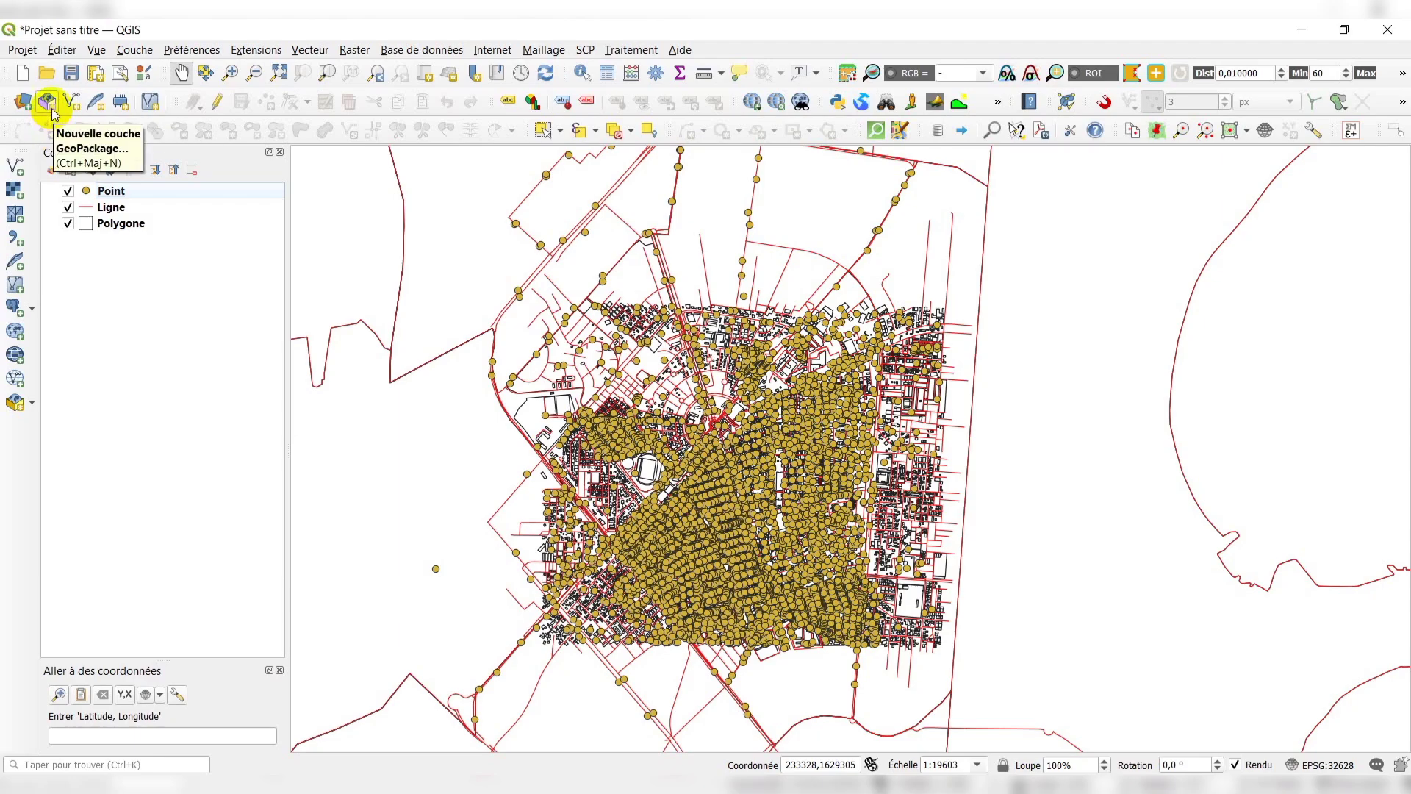
pyautogui.click(141, 51)
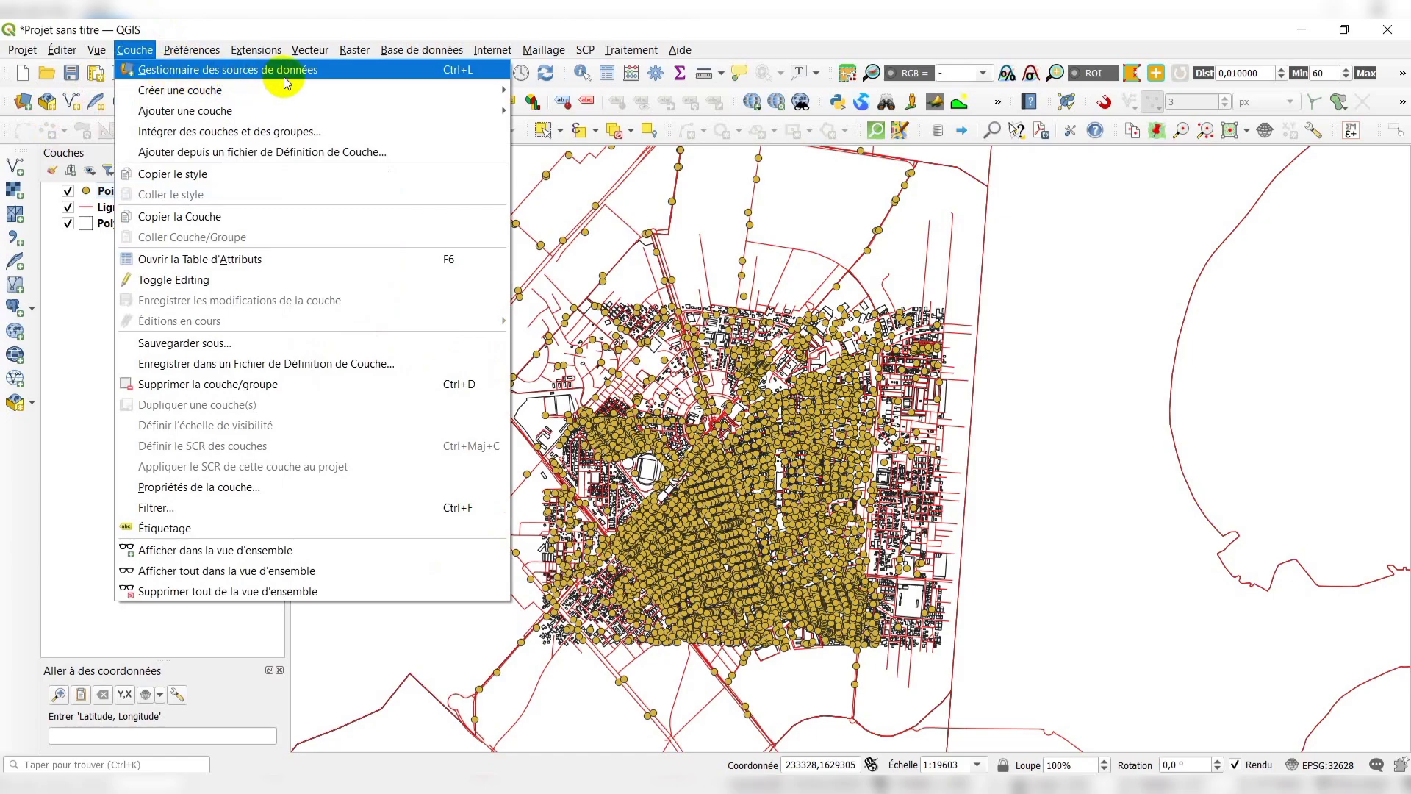
pyautogui.moveTo(293, 90)
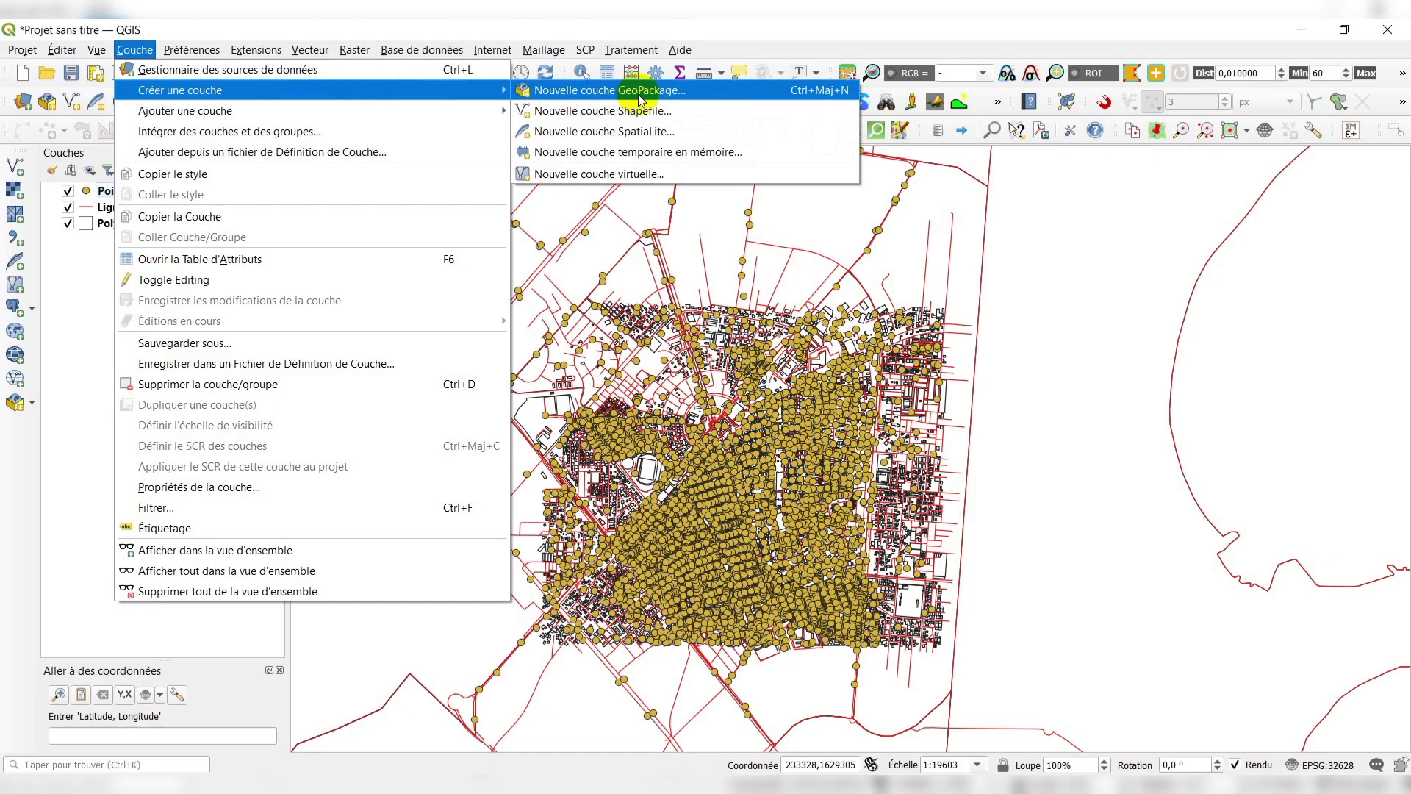
pyautogui.click(47, 105)
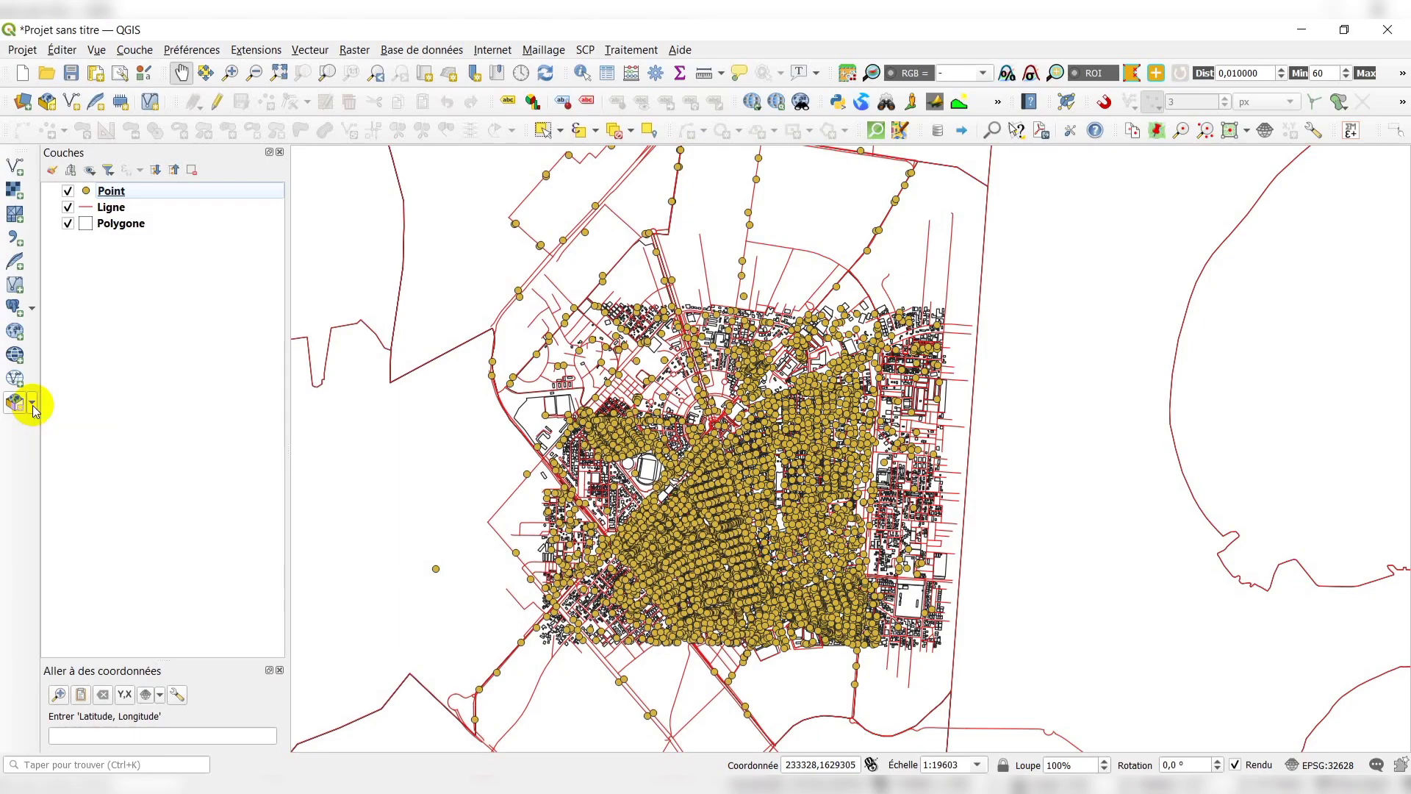
# Start a new GeoPackage layer and create a folder named BD in Téléchargements to hold its database
pyautogui.click(47, 103)
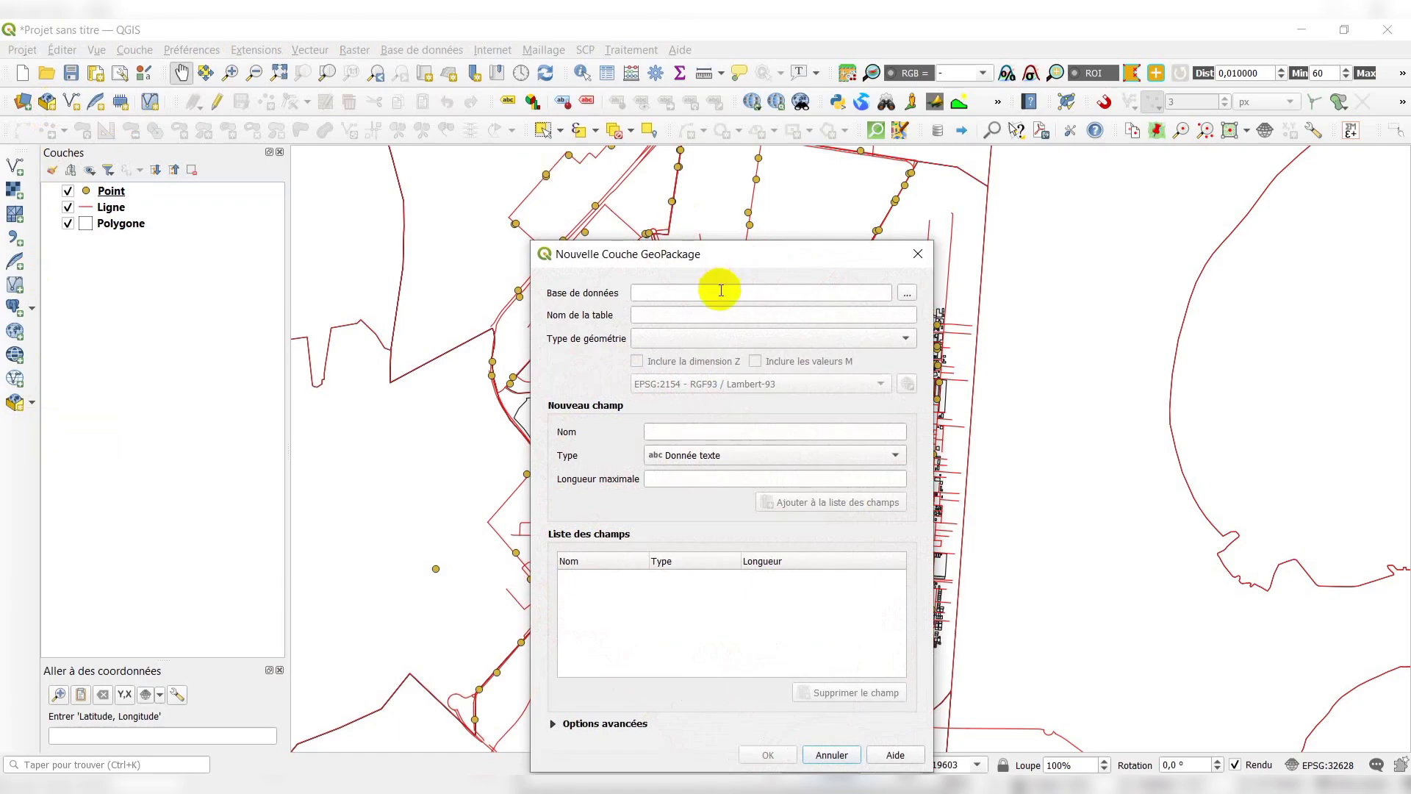
pyautogui.moveTo(783, 254); pyautogui.dragTo(713, 144)
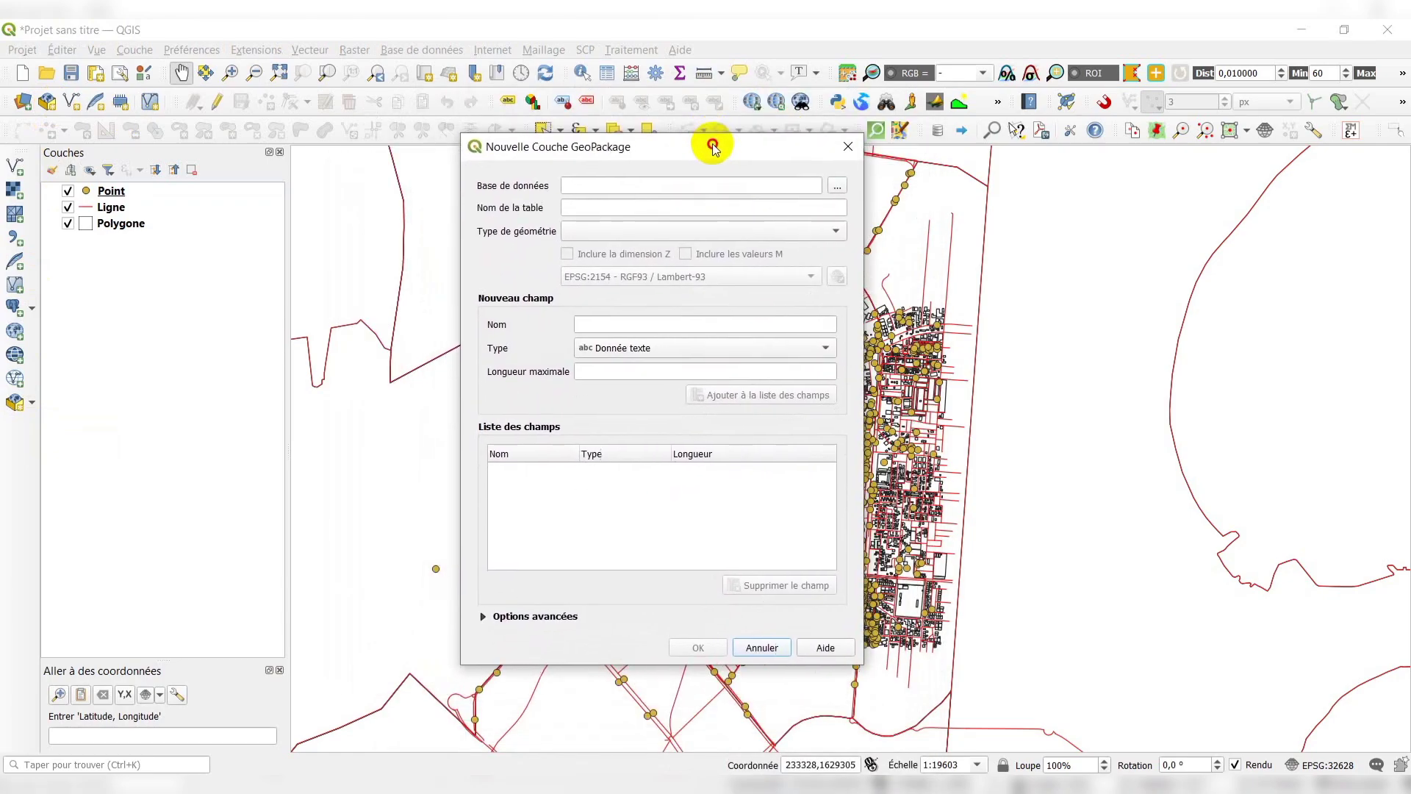
pyautogui.click(837, 189)
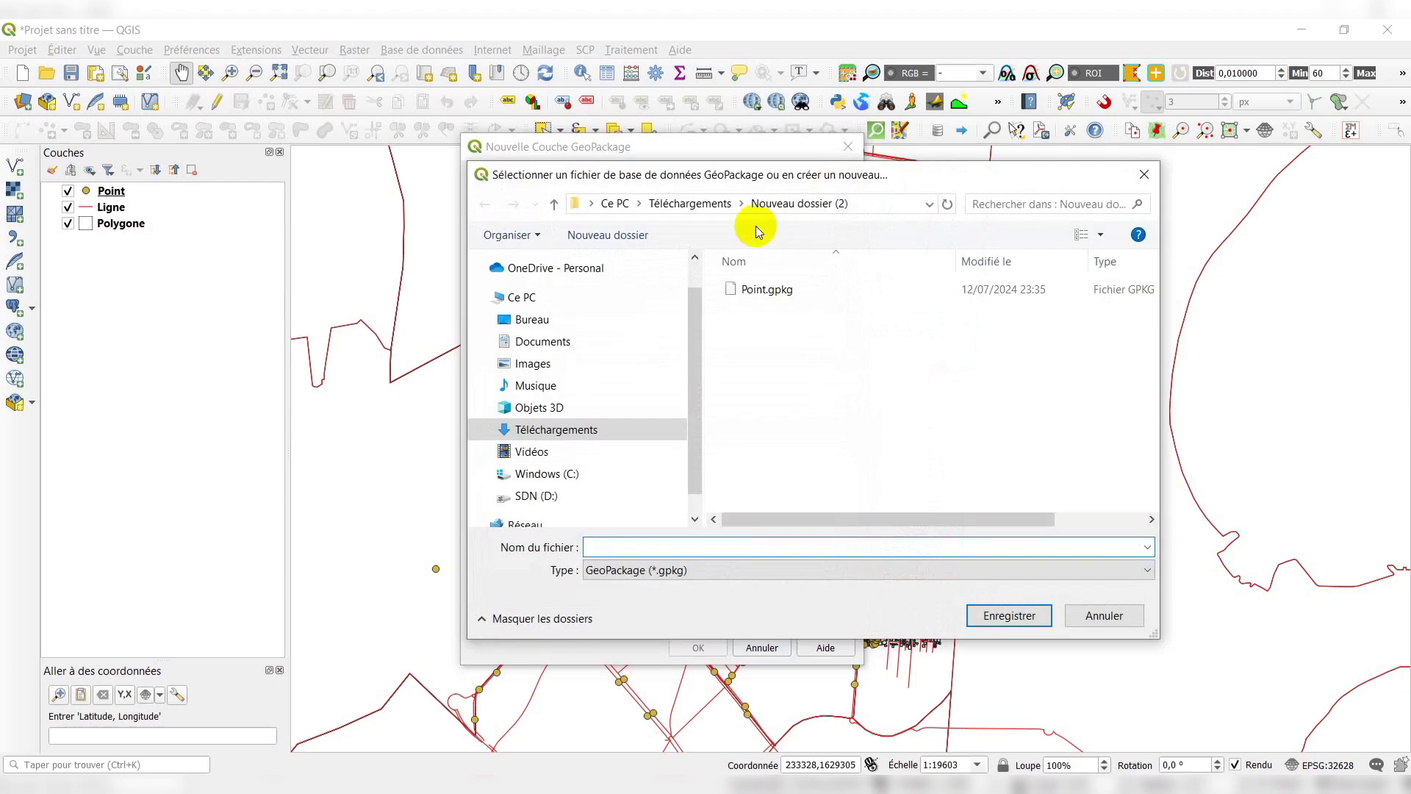
pyautogui.click(551, 203)
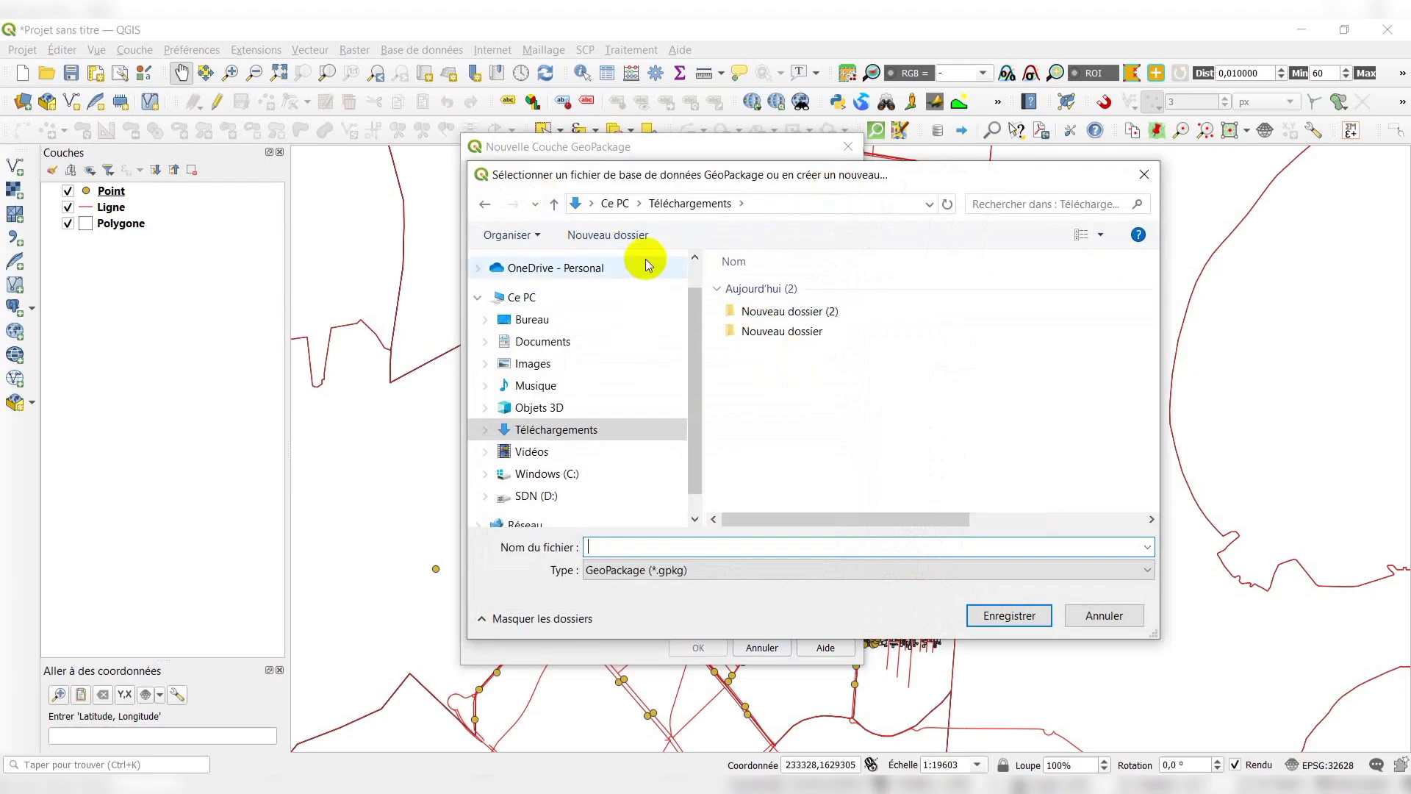
pyautogui.click(629, 233)
pyautogui.click(843, 388)
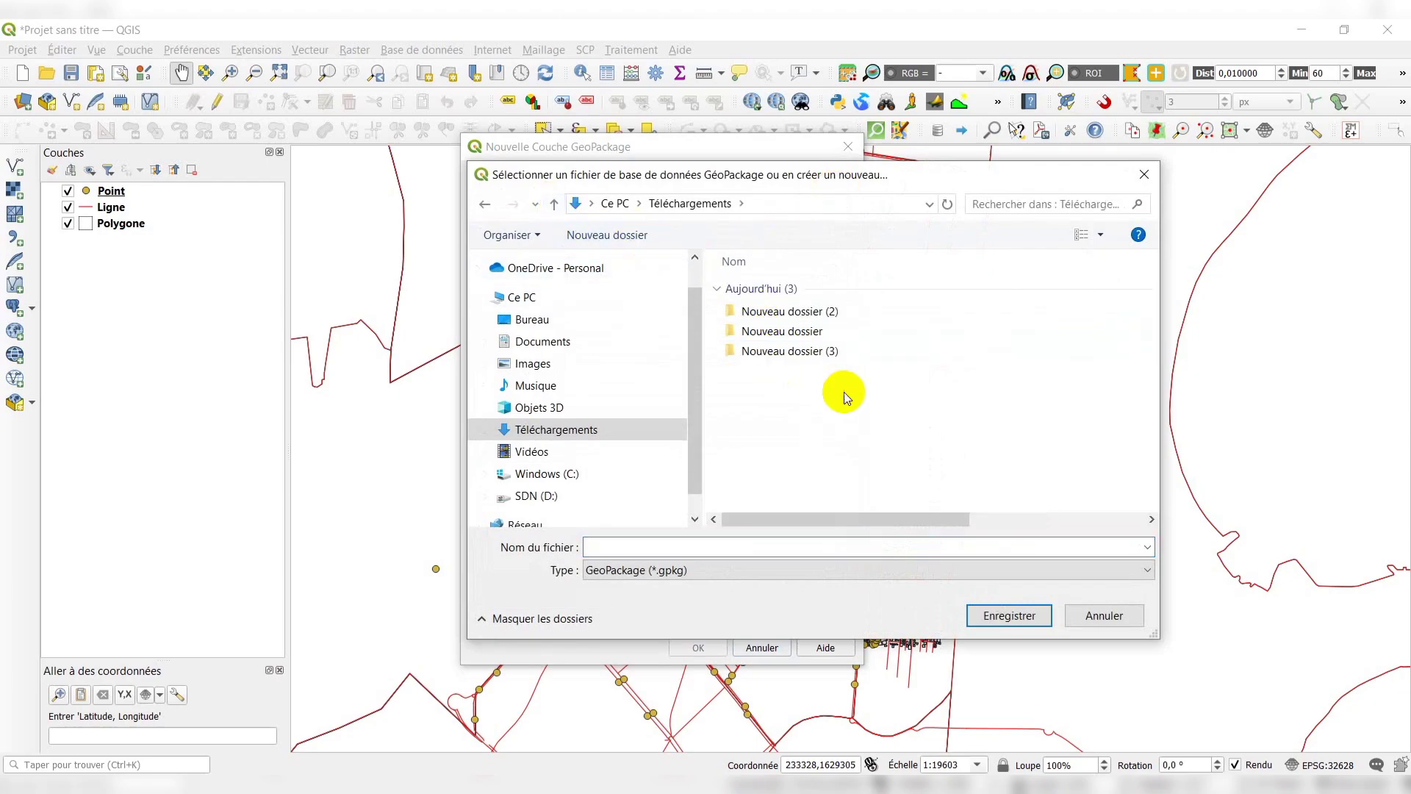
pyautogui.click(794, 351)
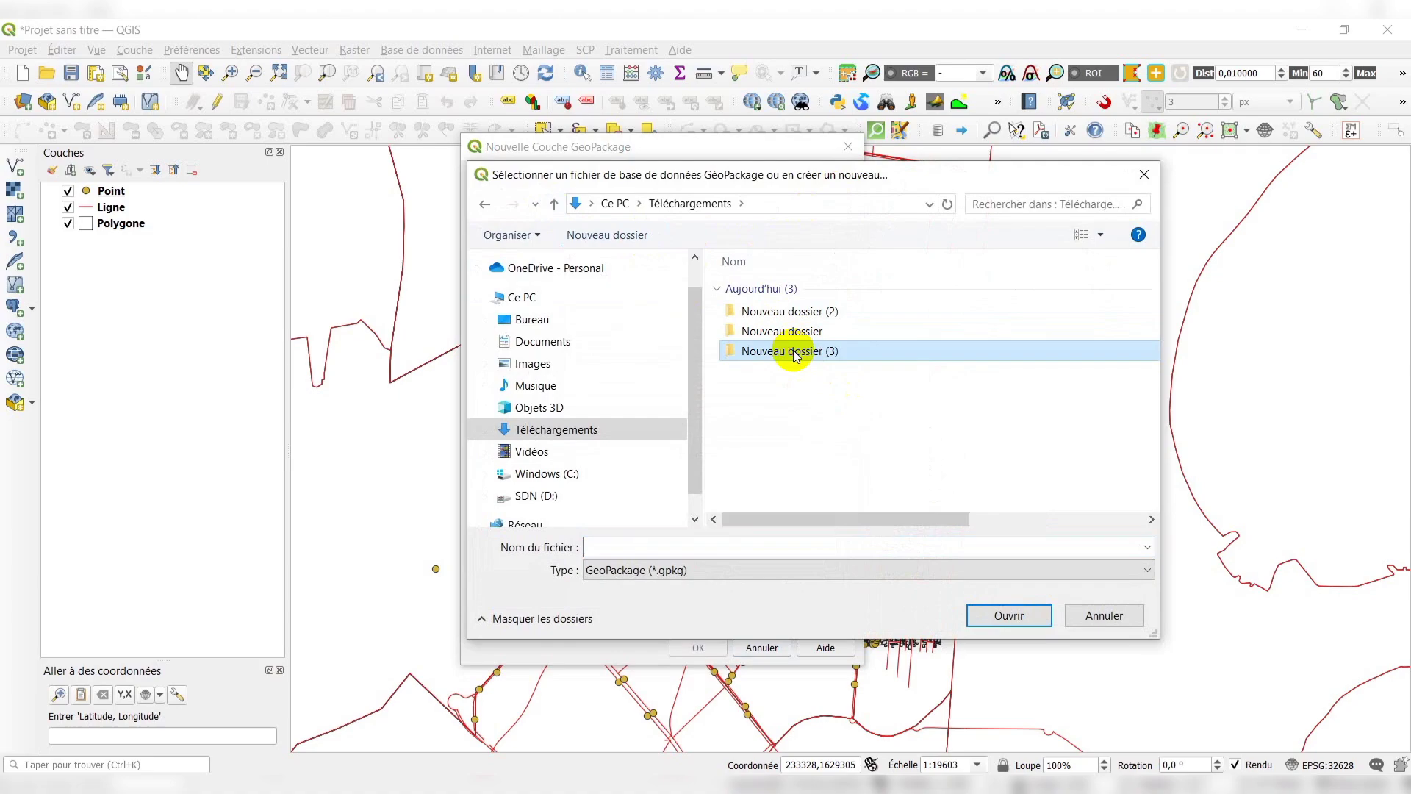
pyautogui.write('BD')
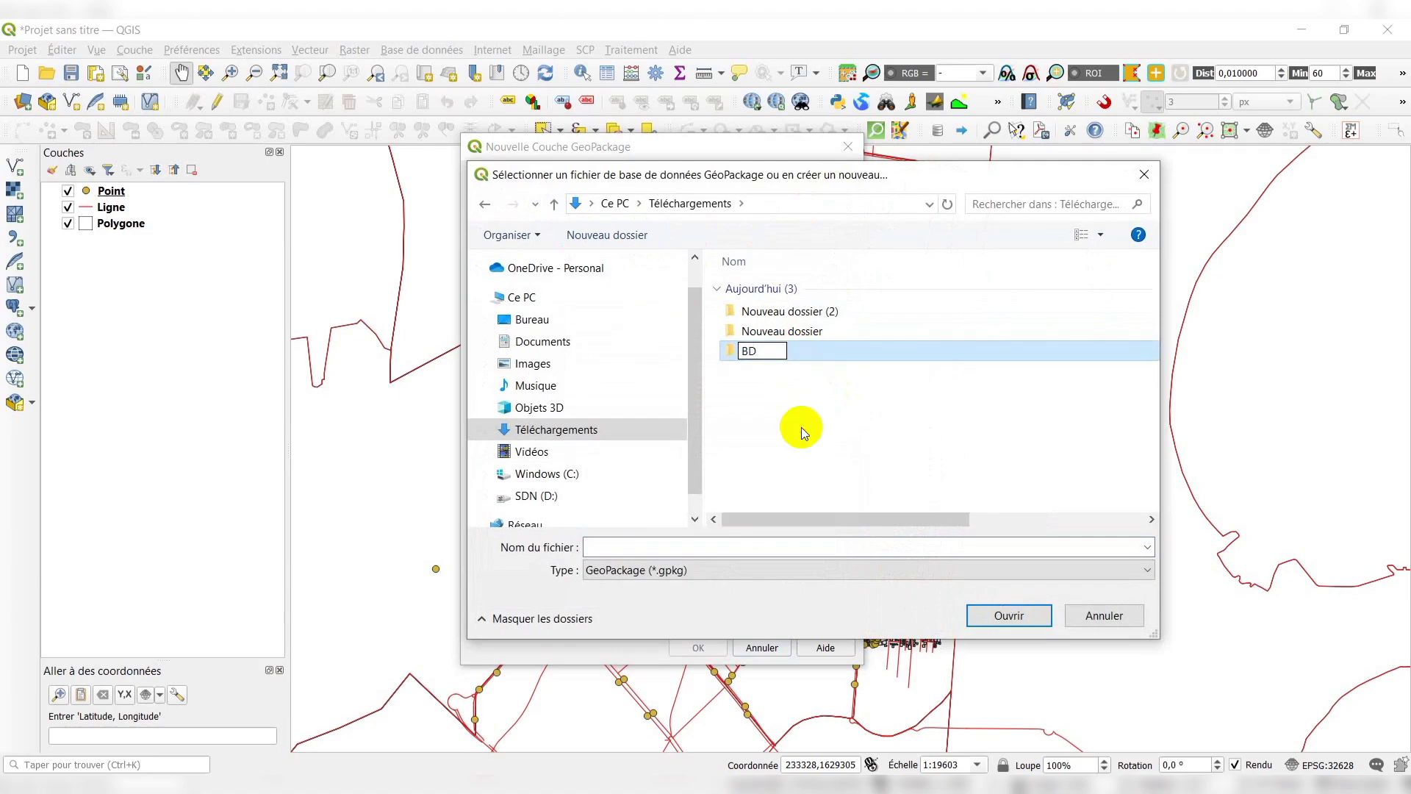
pyautogui.click(801, 426)
pyautogui.doubleClick(773, 355)
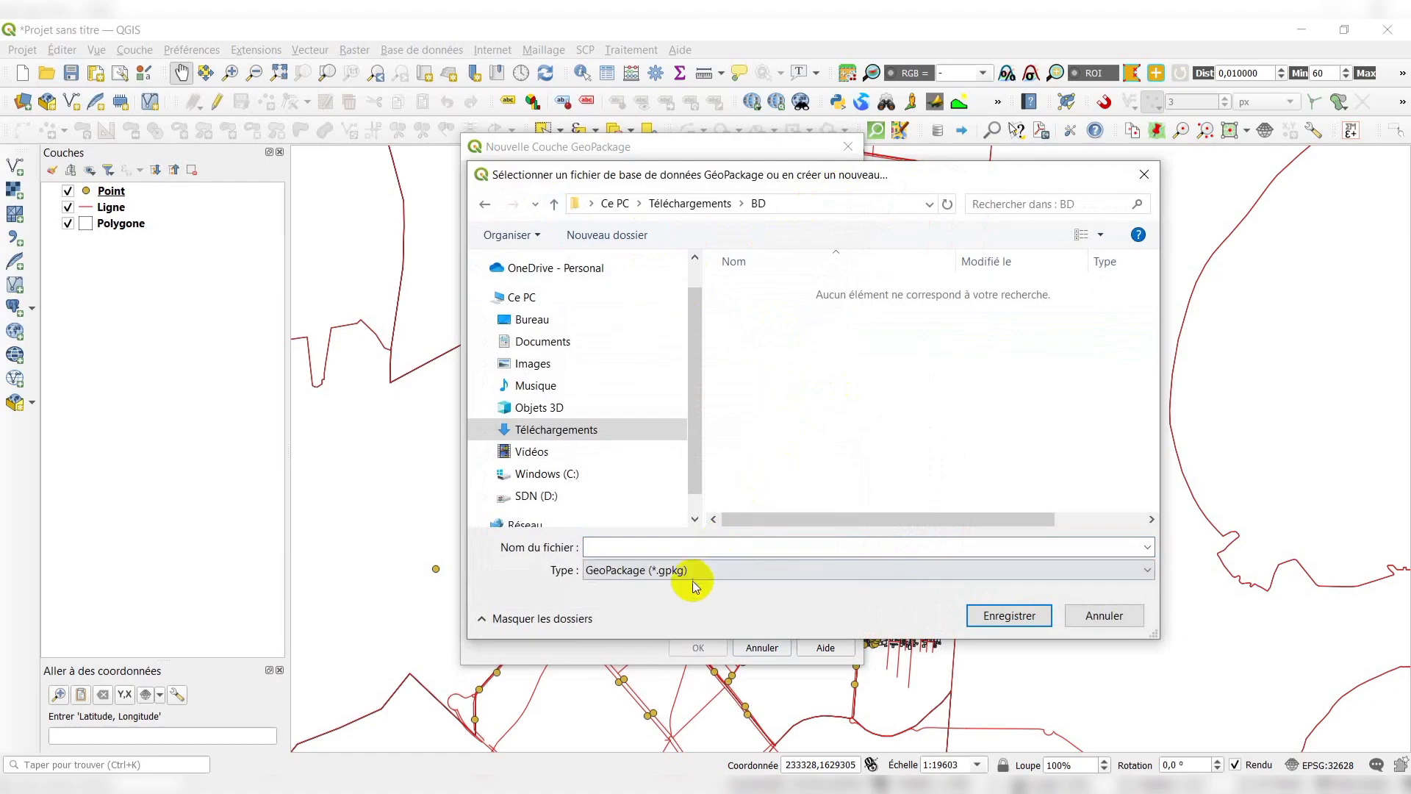
# Save the database file as "Base de donneés" in the BD folder and set the geometry type to Pas de géométrie
pyautogui.click(690, 548)
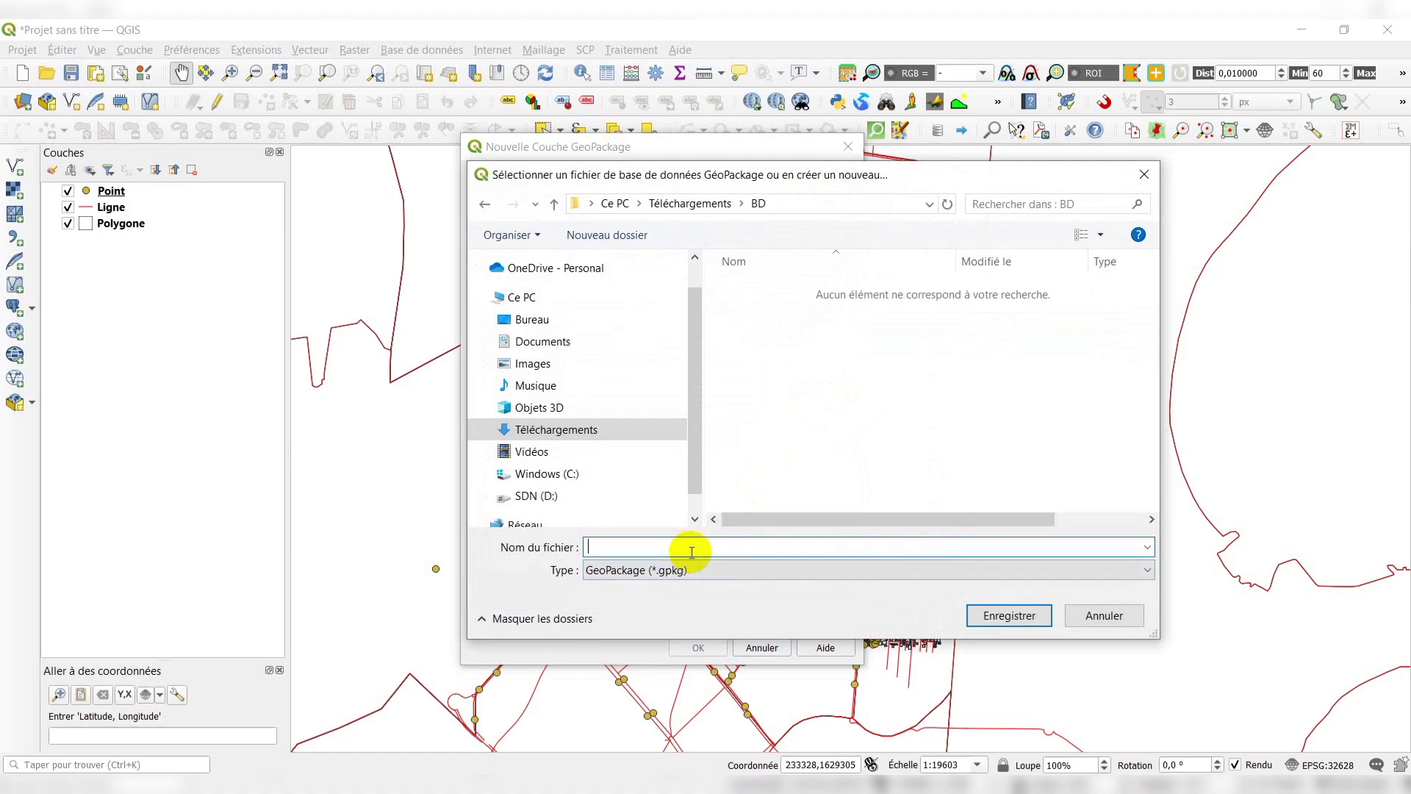
pyautogui.write('Base de donneés')
pyautogui.click(1029, 621)
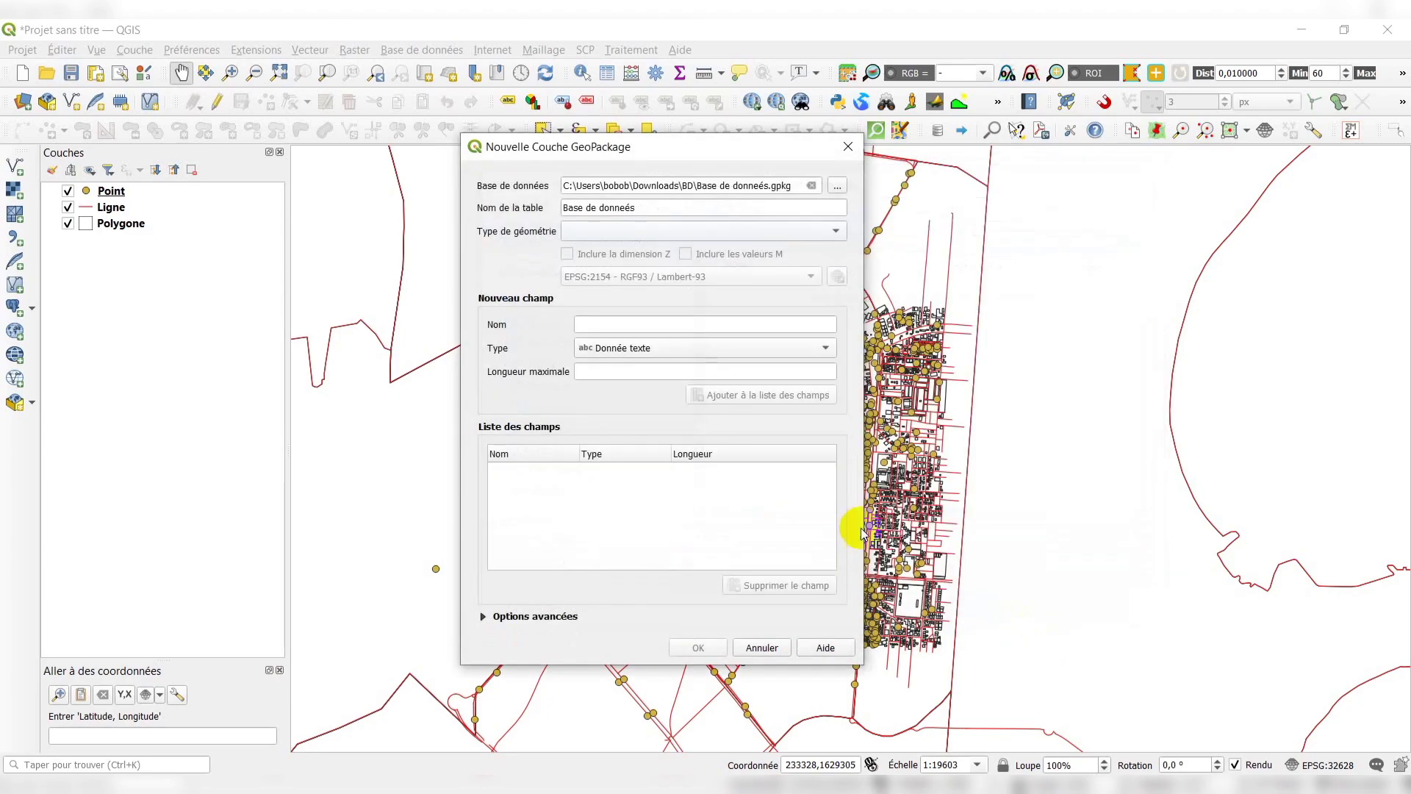
pyautogui.click(640, 231)
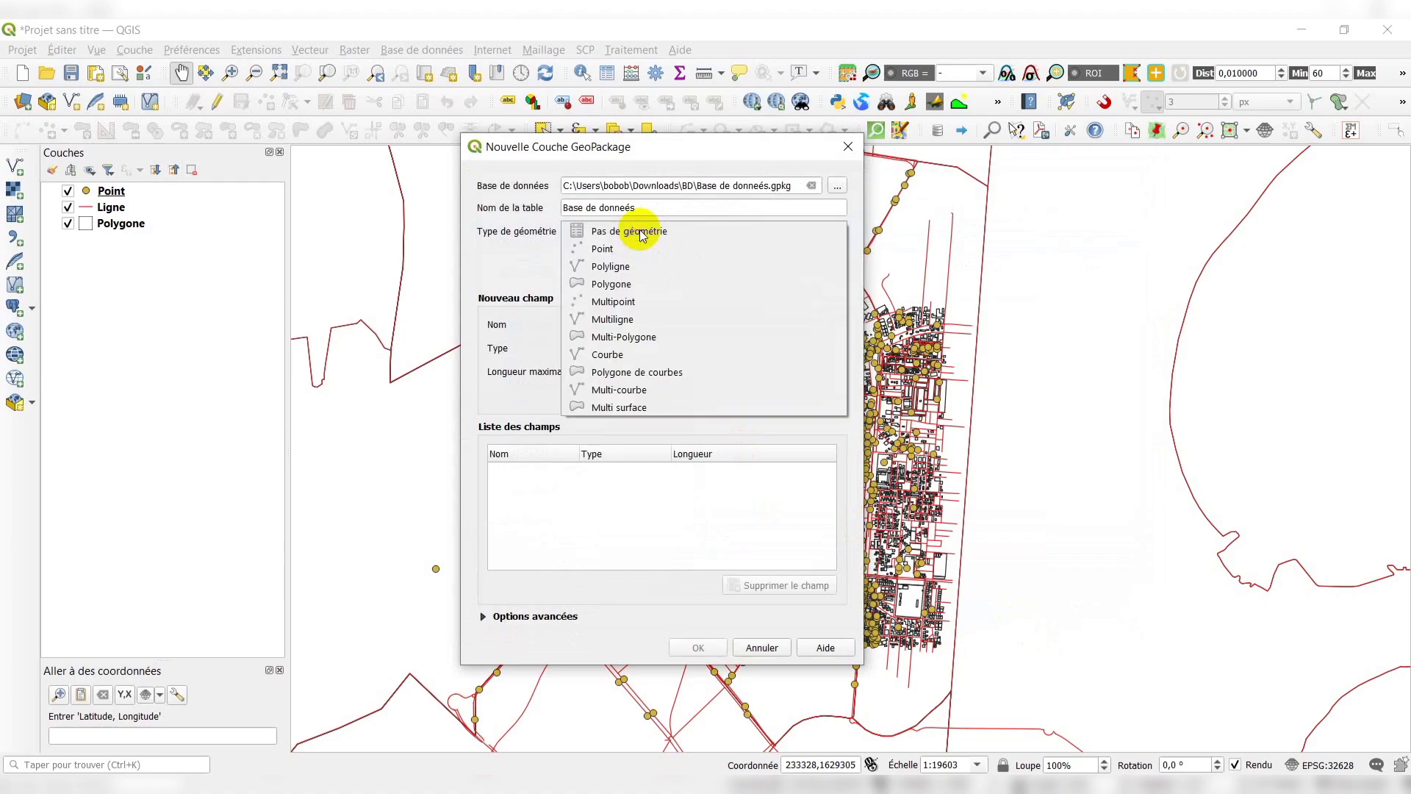
pyautogui.click(643, 232)
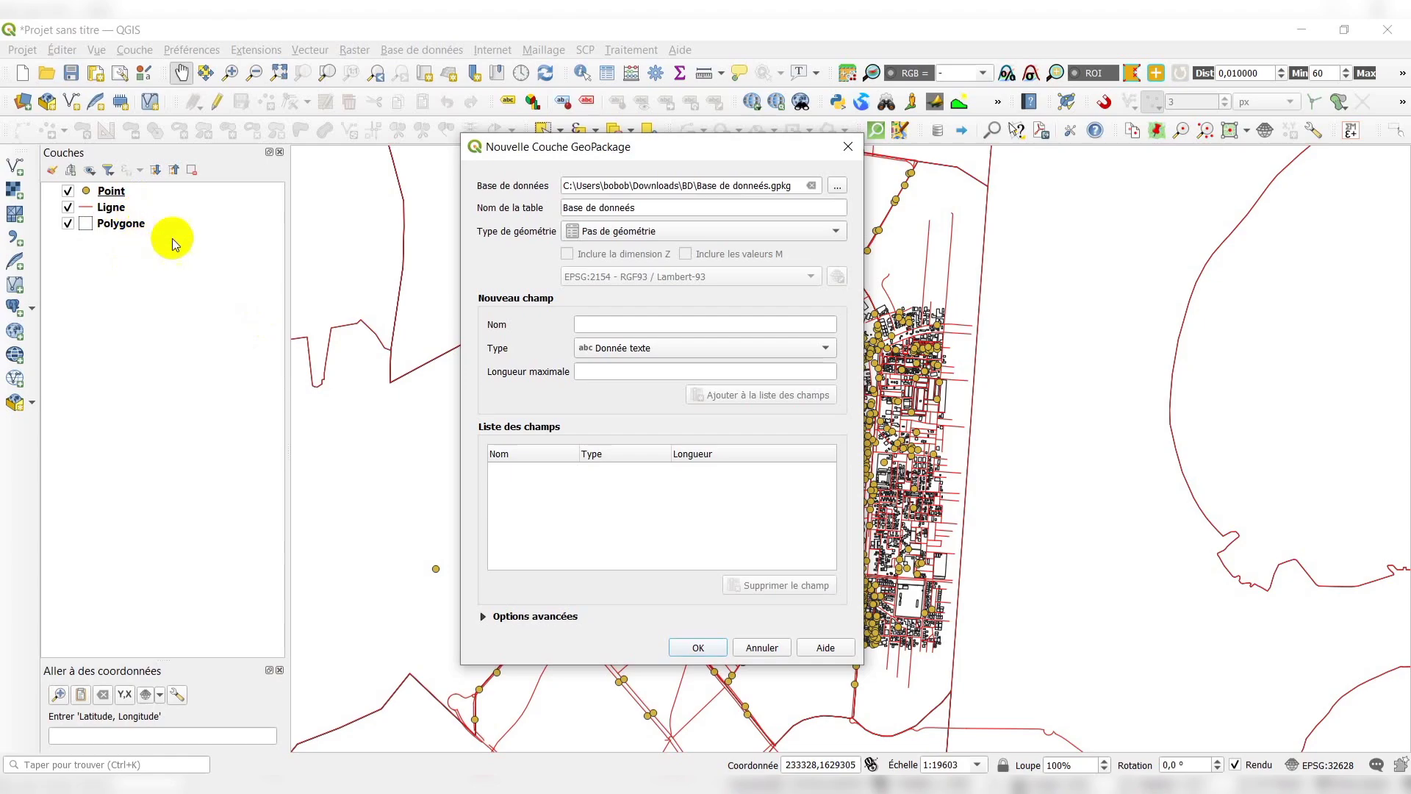
pyautogui.moveTo(721, 155); pyautogui.dragTo(727, 182)
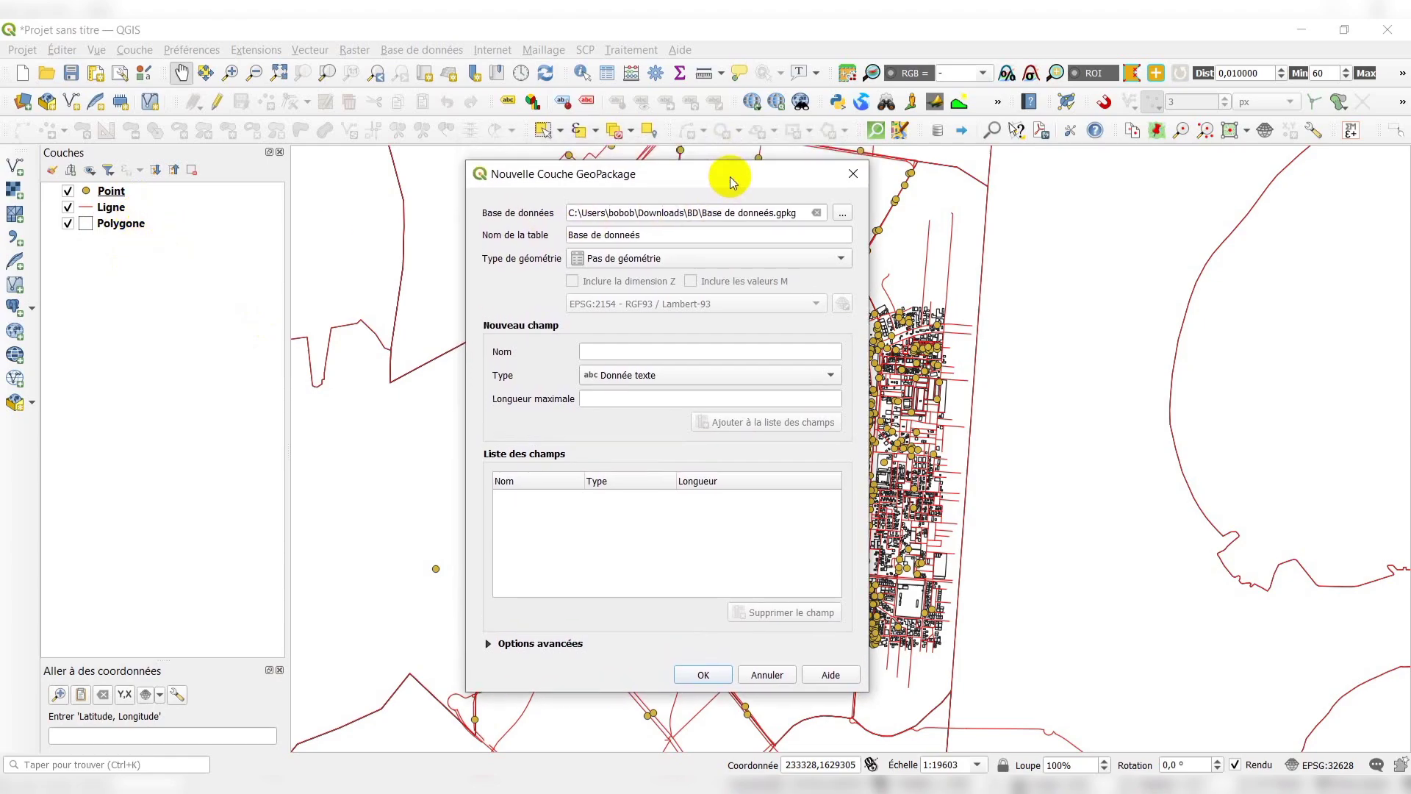
pyautogui.click(644, 259)
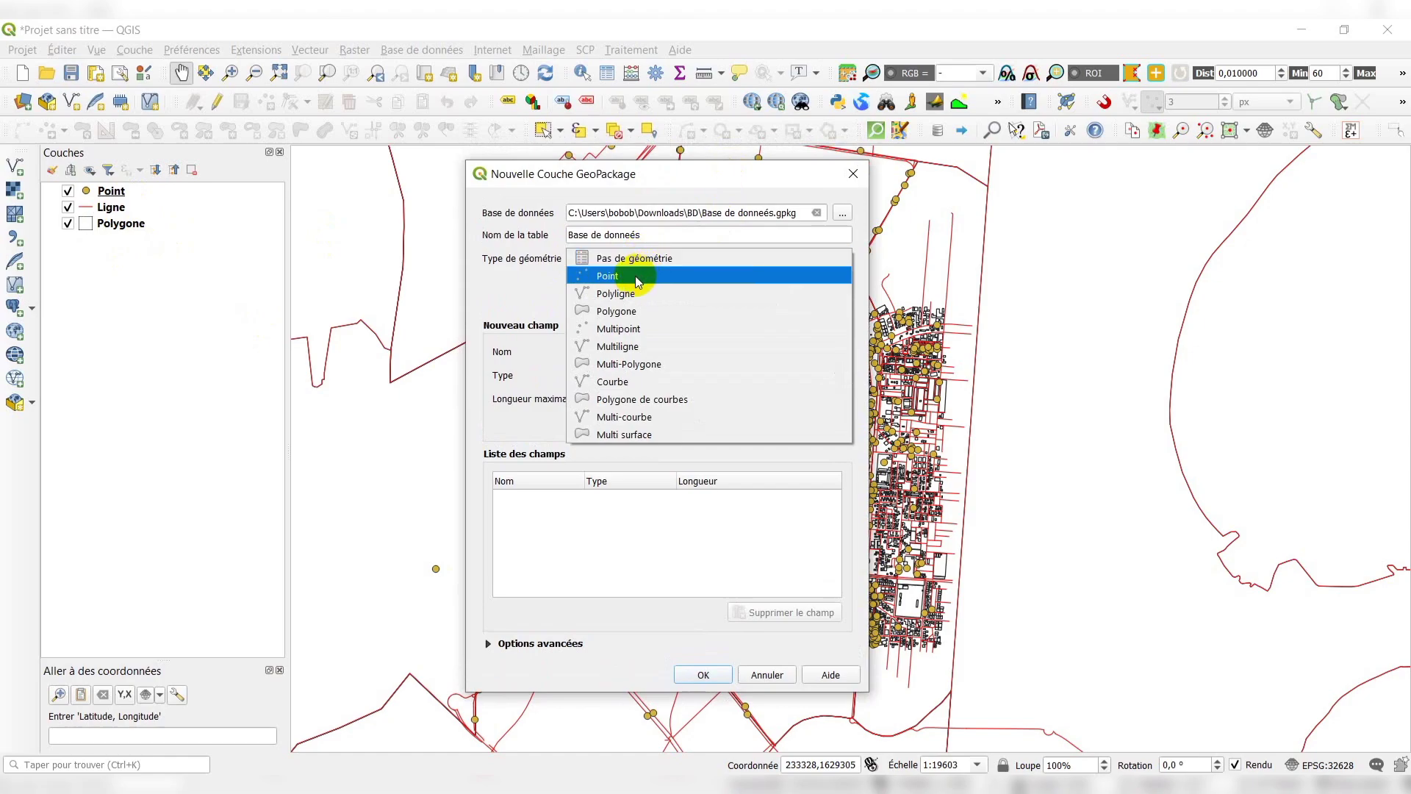
pyautogui.click(635, 276)
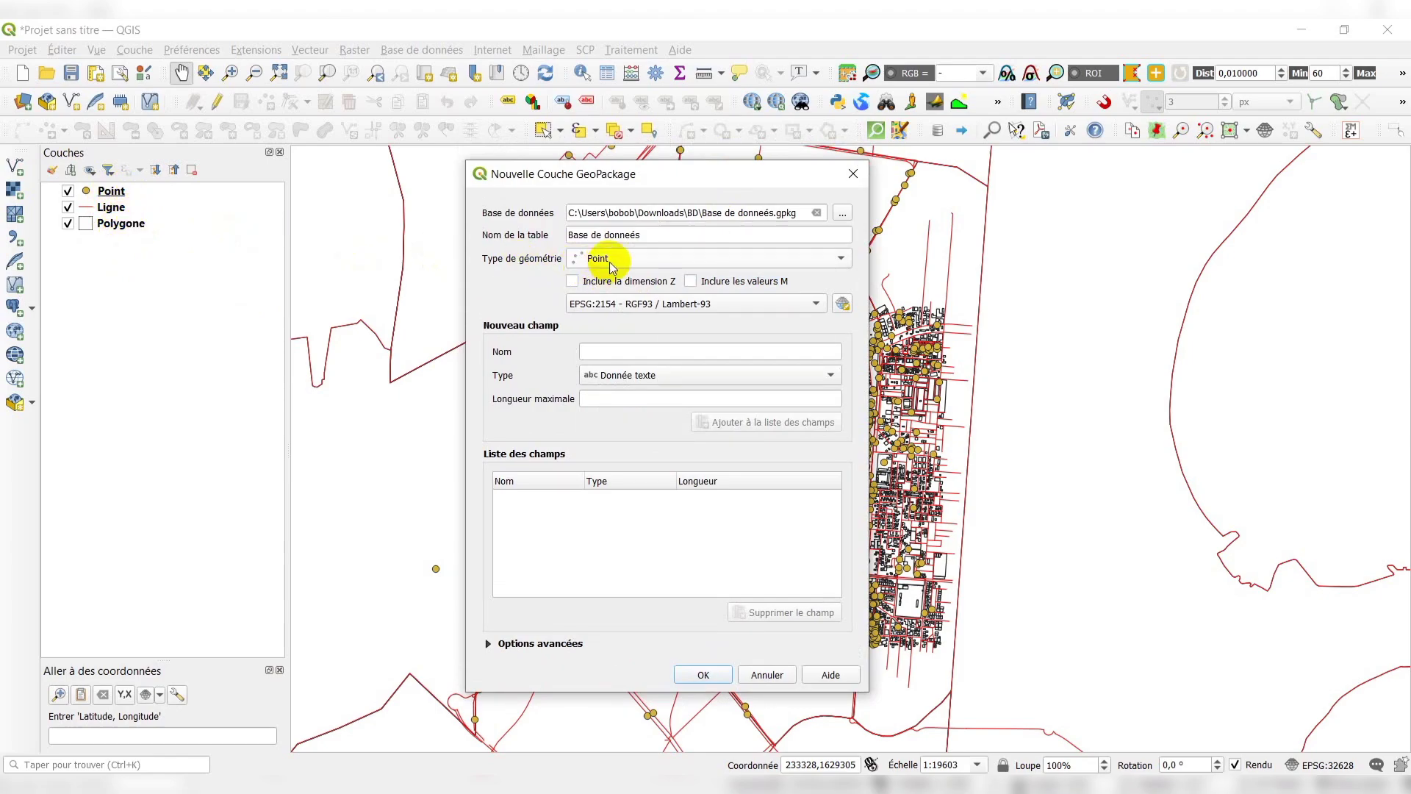
pyautogui.click(634, 257)
pyautogui.click(634, 248)
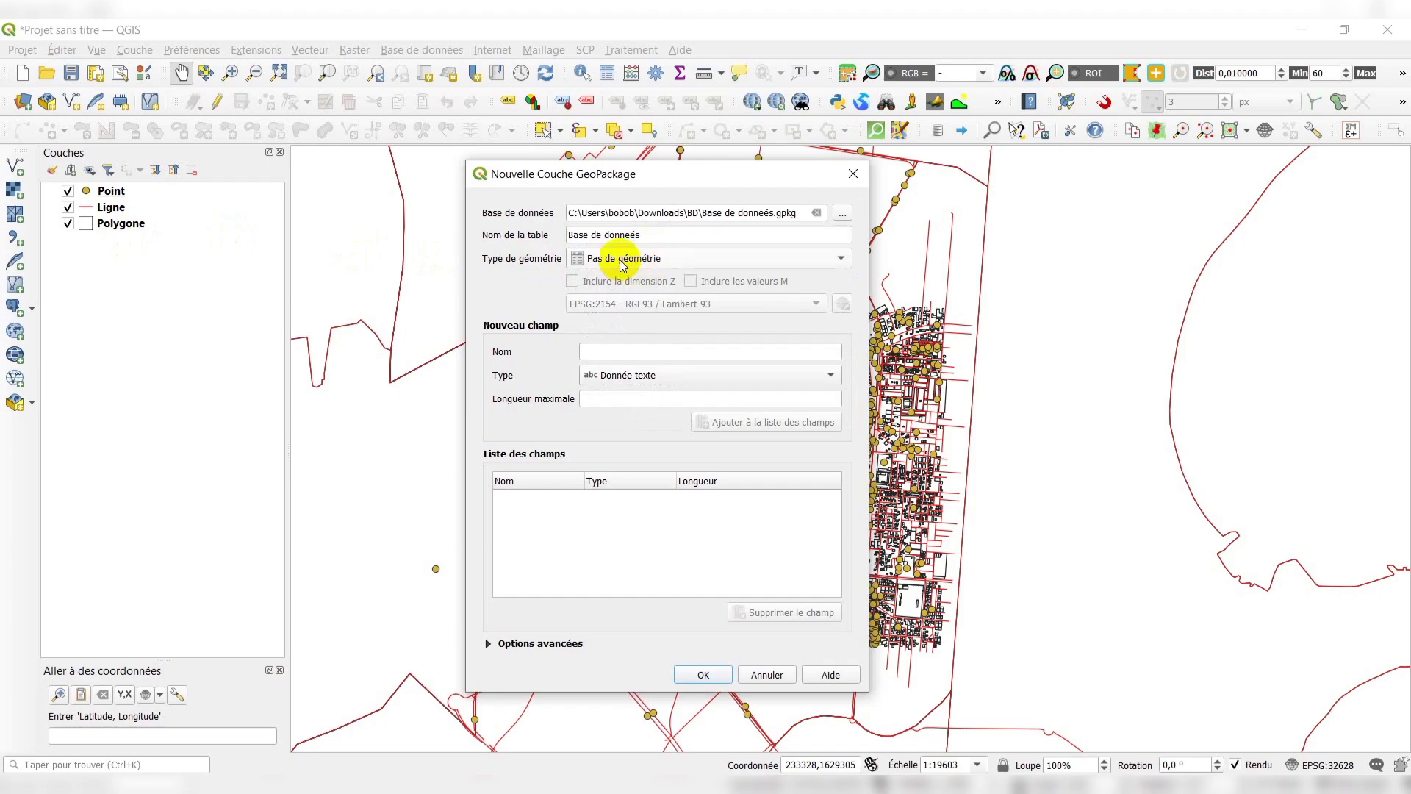
pyautogui.click(621, 263)
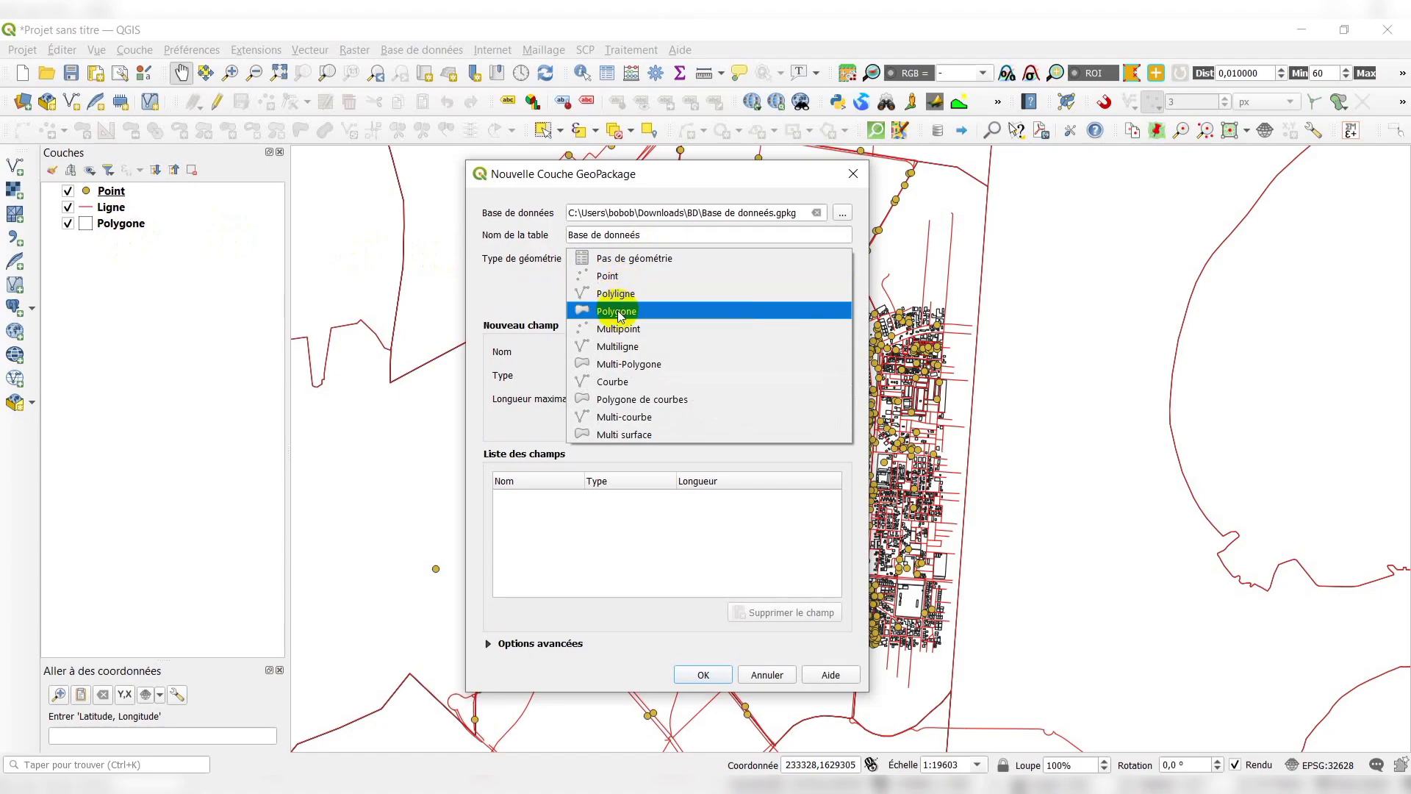
pyautogui.click(550, 282)
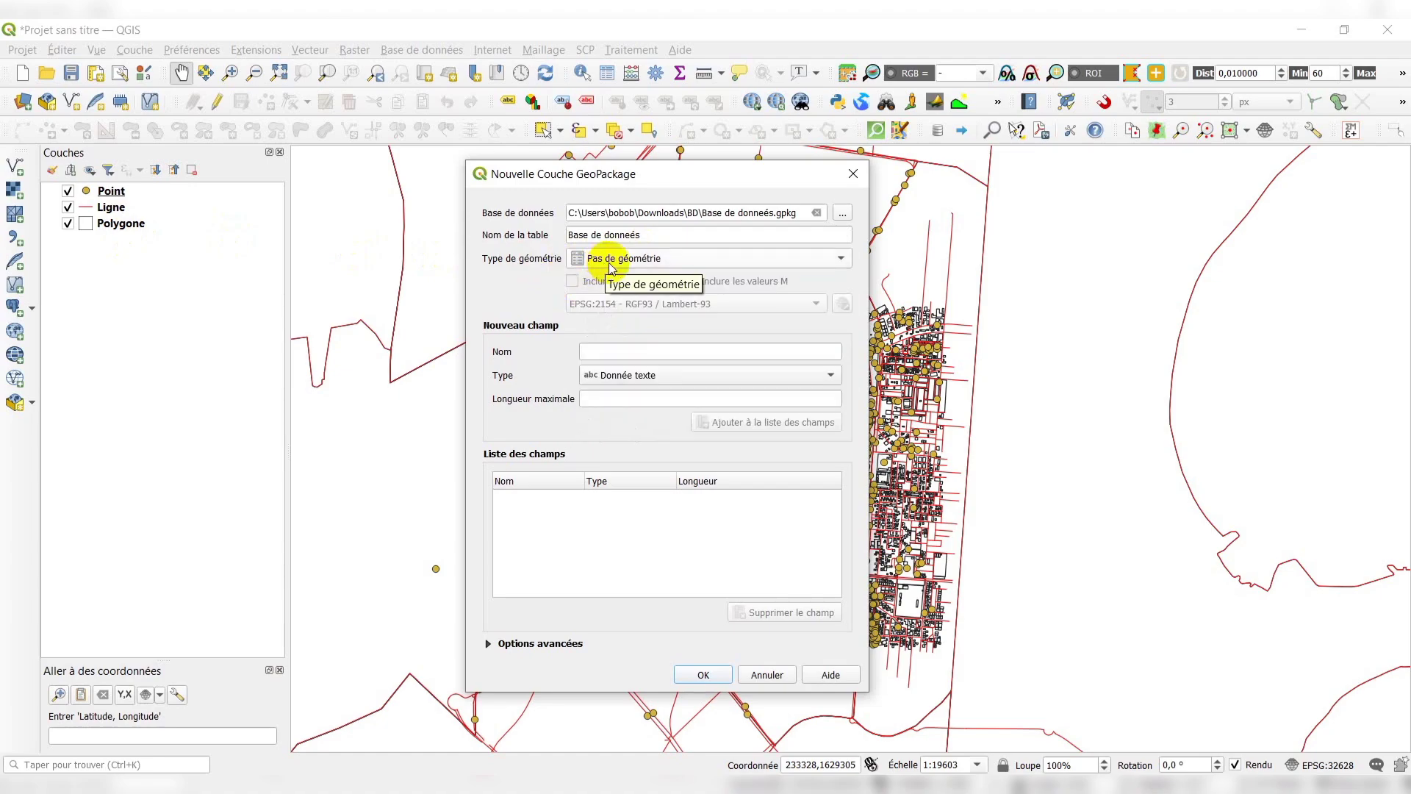
# Create the geometry-free Base de donneés layer and check its attribute table
pyautogui.moveTo(621, 303)
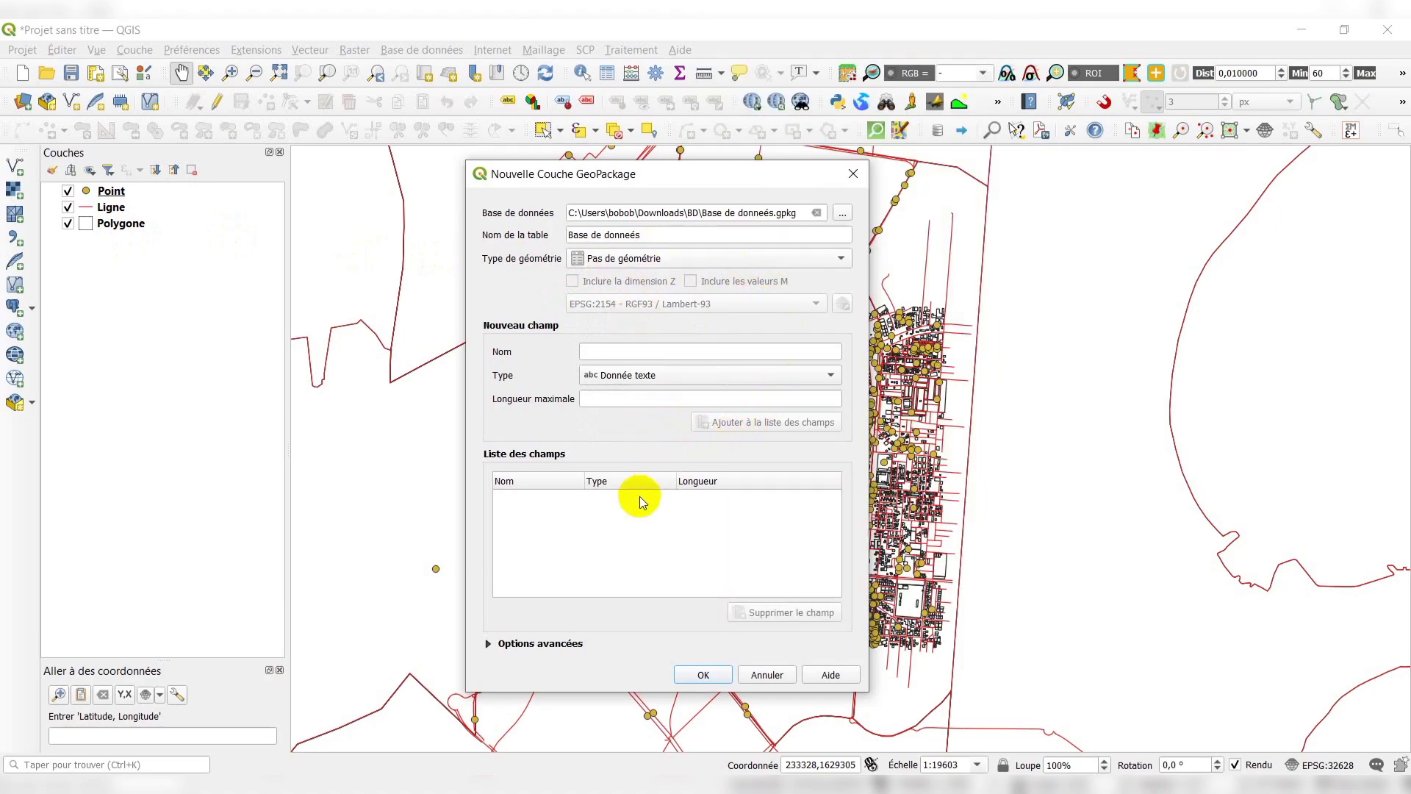
pyautogui.click(703, 675)
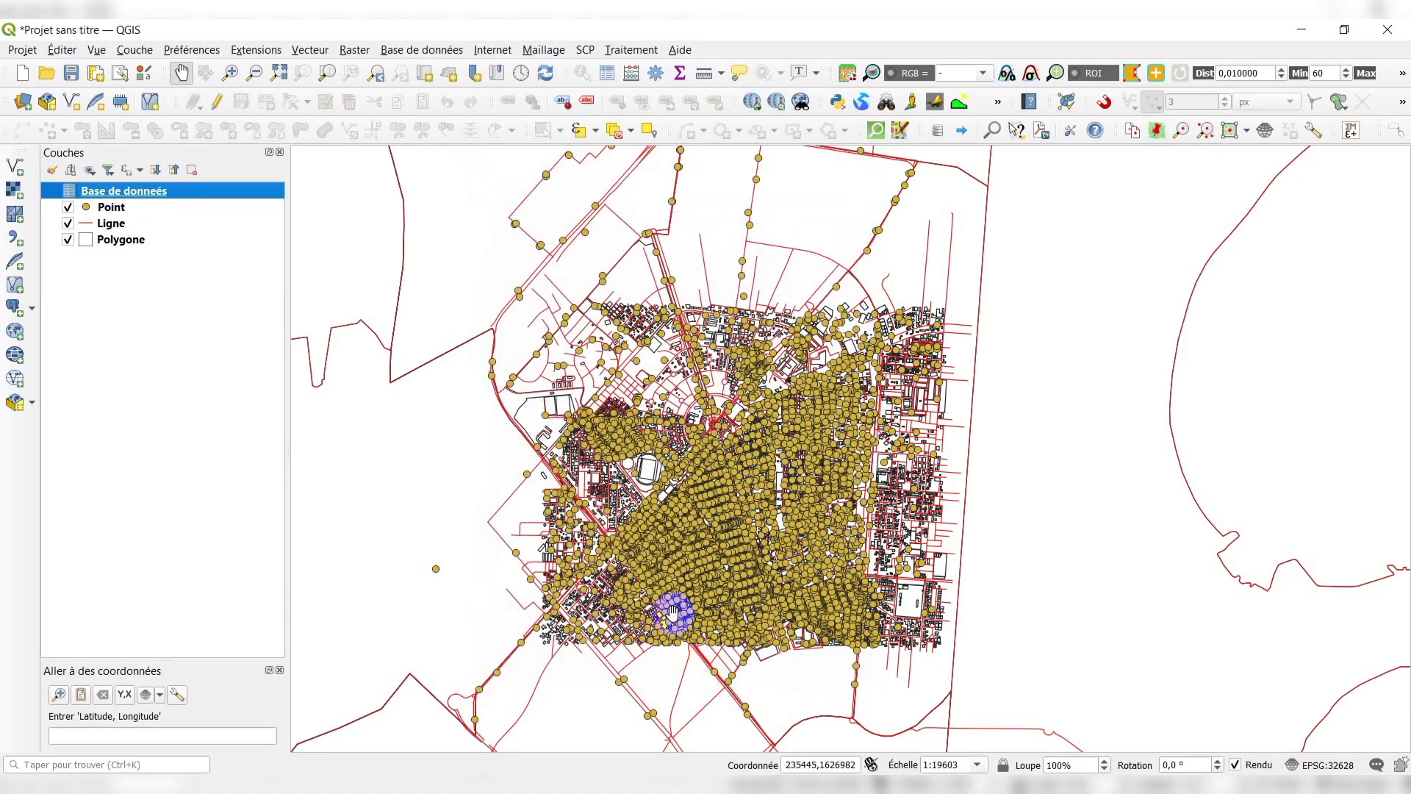
pyautogui.click(126, 209)
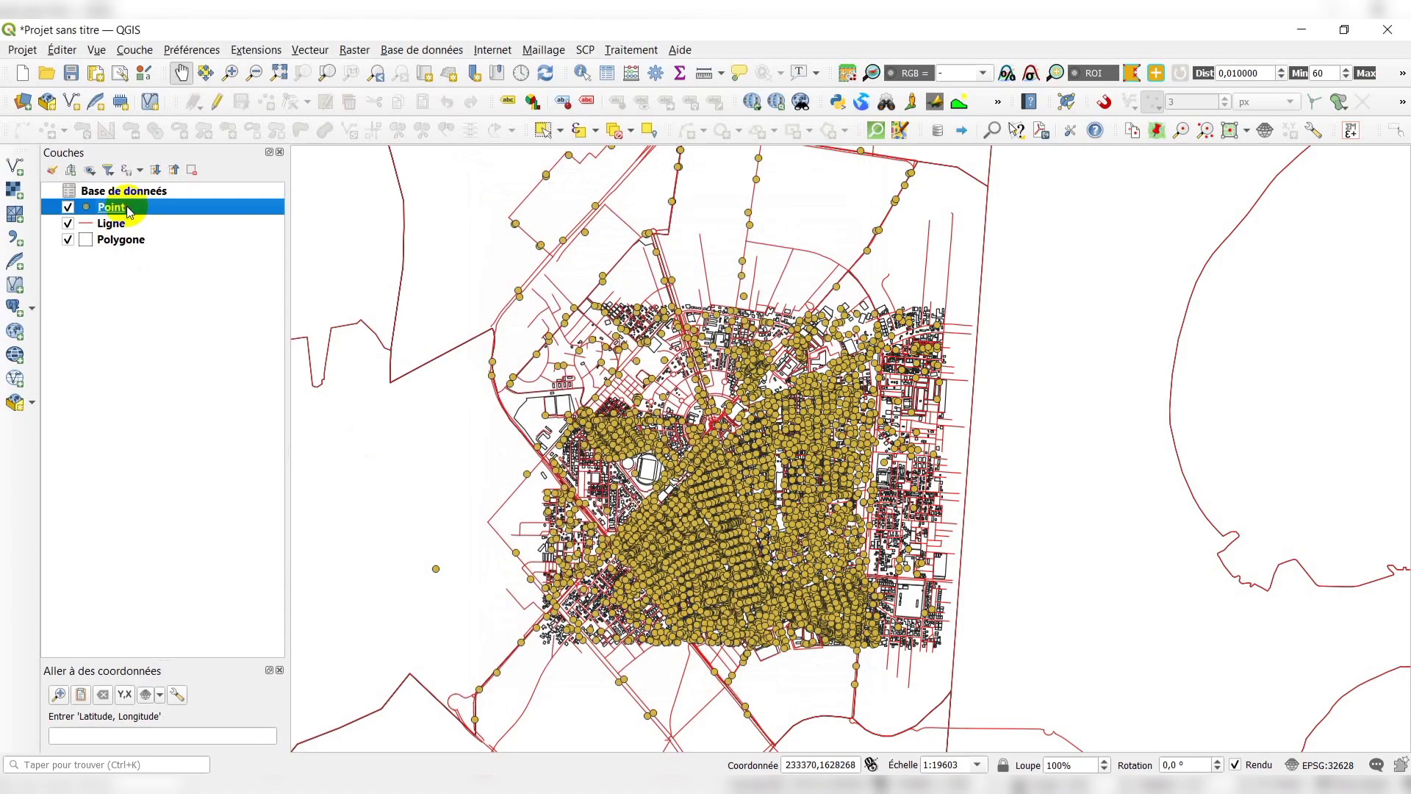
pyautogui.click(126, 194)
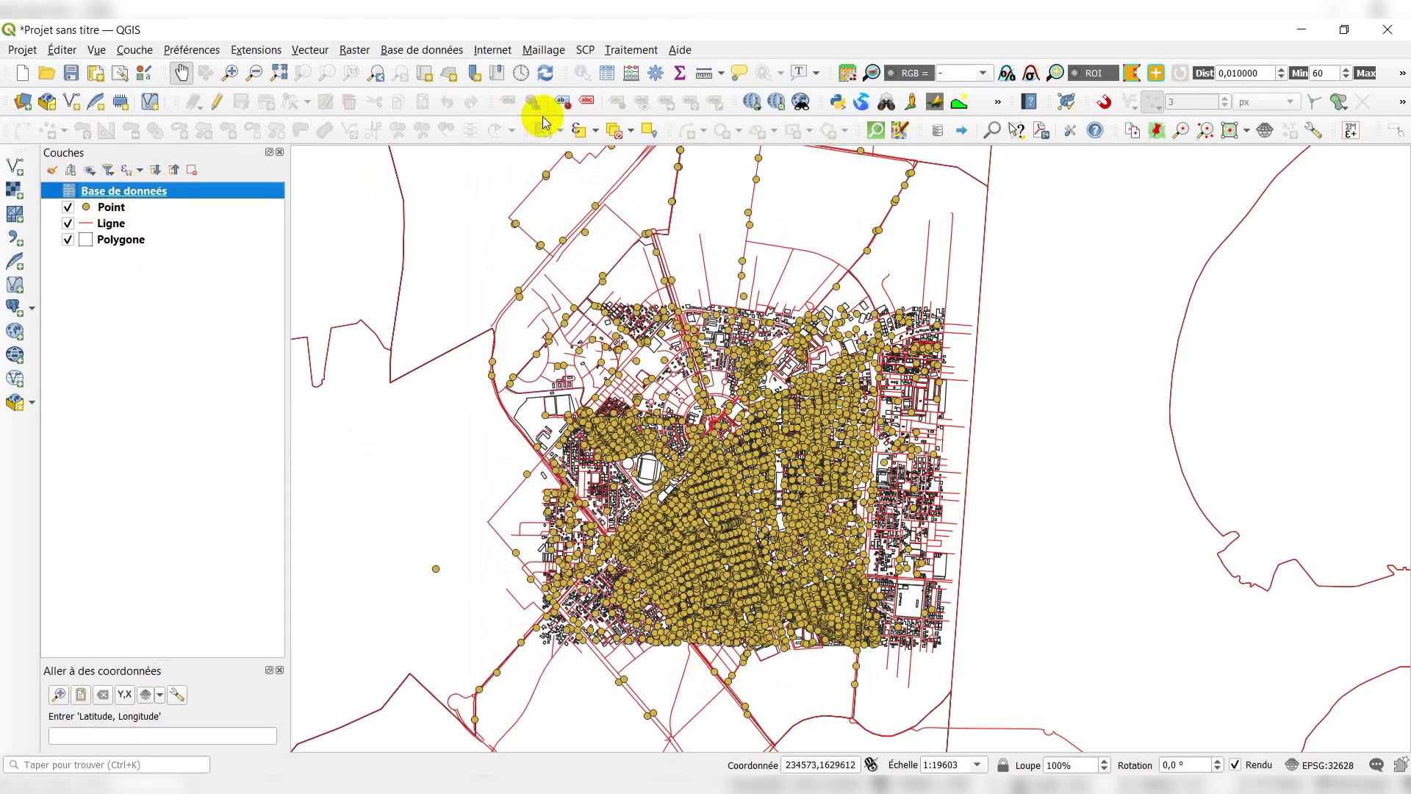
pyautogui.click(606, 73)
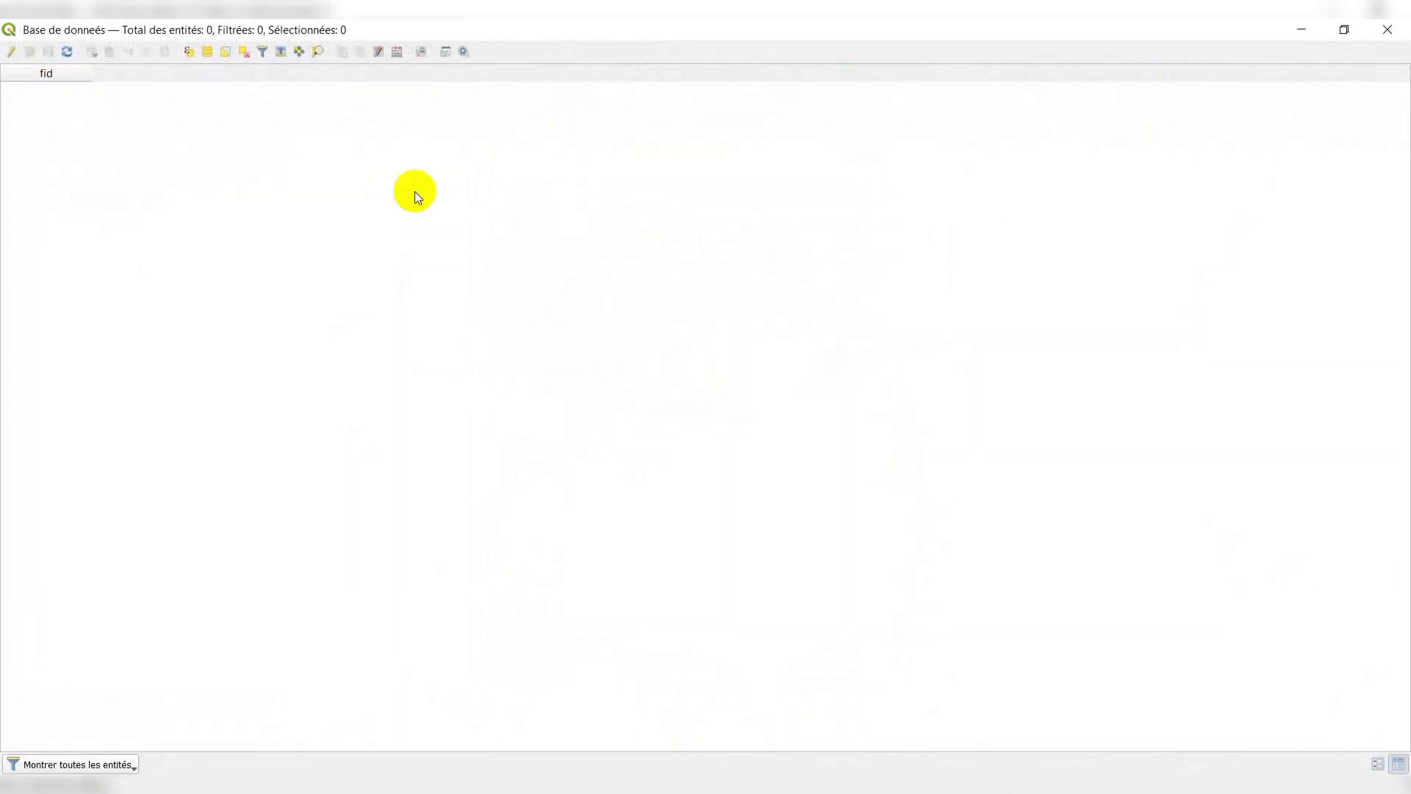
pyautogui.click(1388, 30)
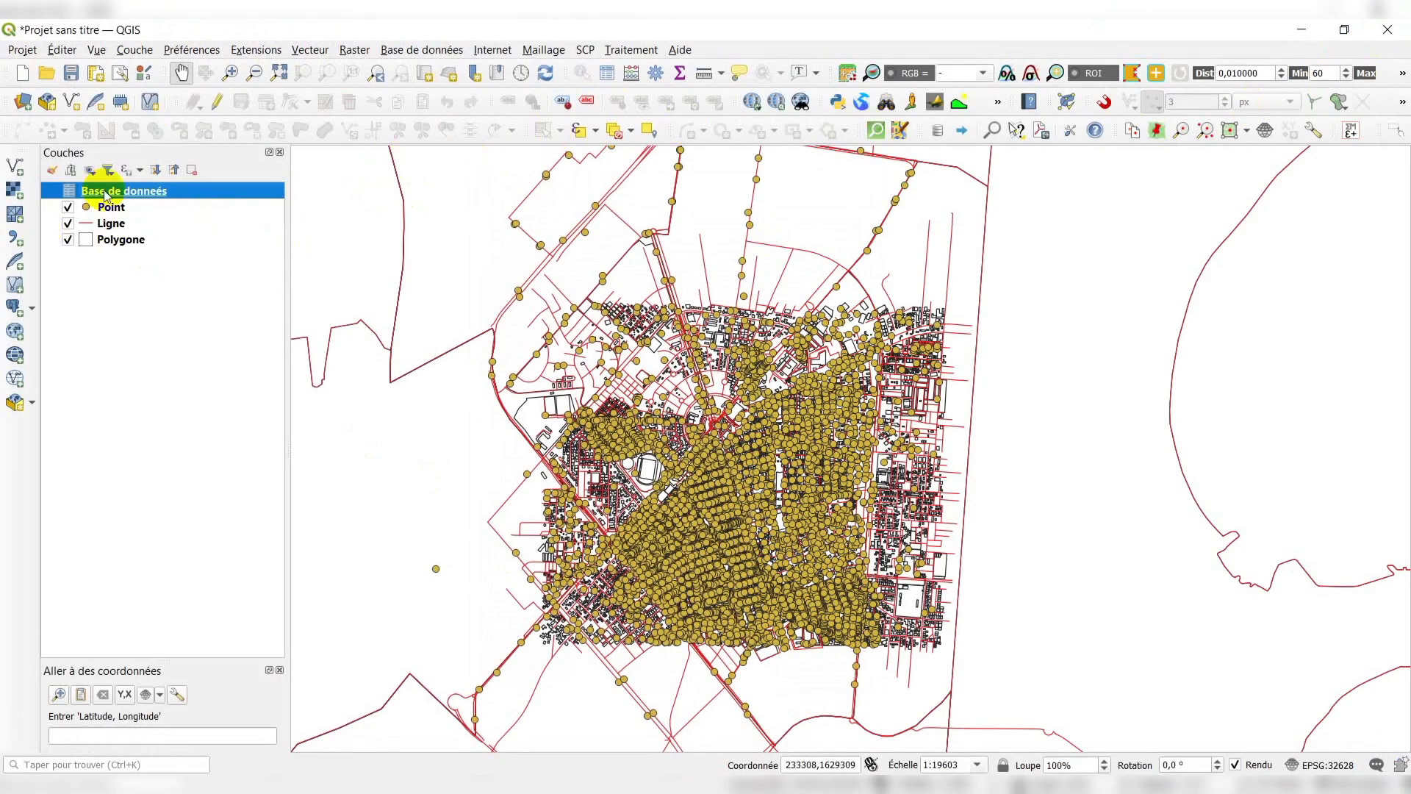
# Show the Explorateur panel and enlarge it so the full list of data sources fits
pyautogui.click(97, 52)
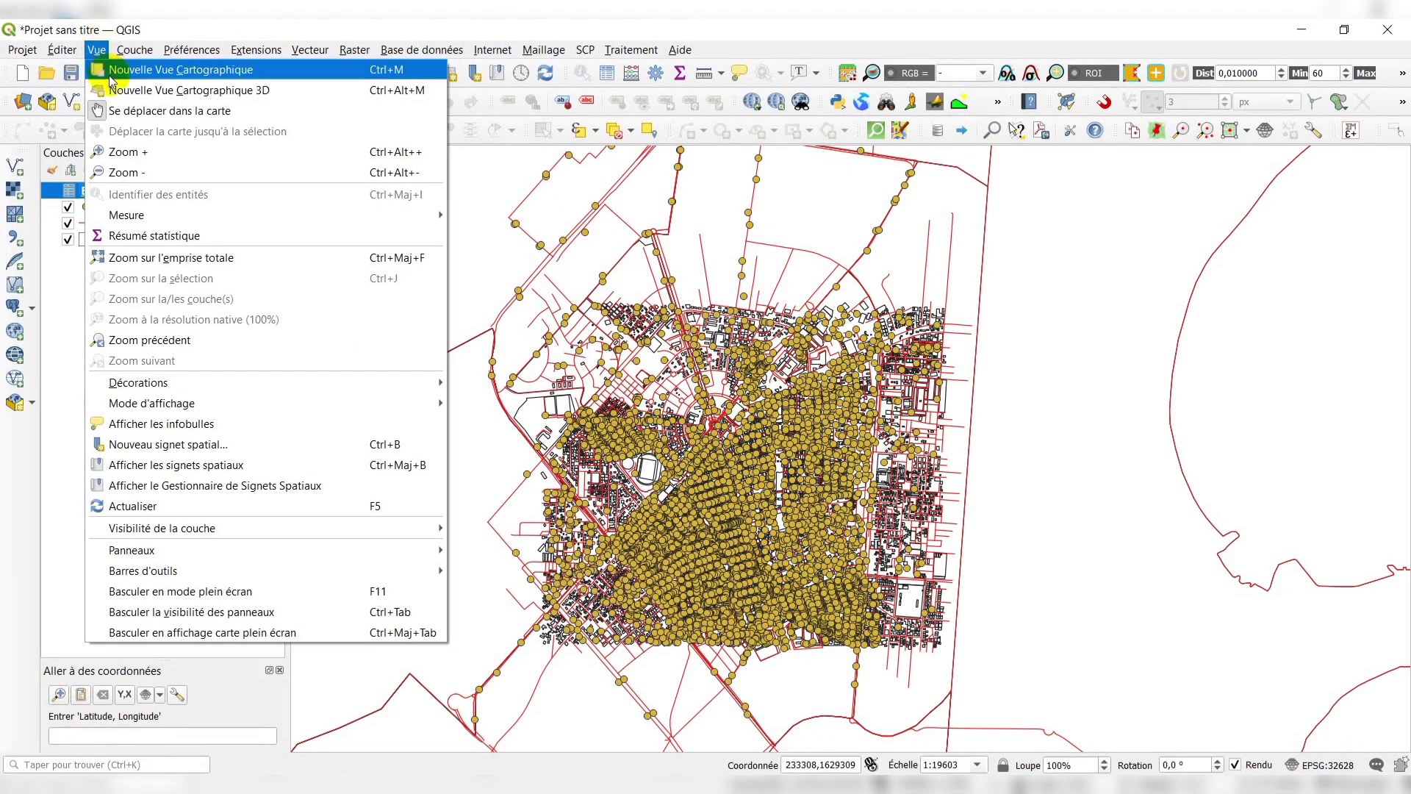
pyautogui.moveTo(185, 561)
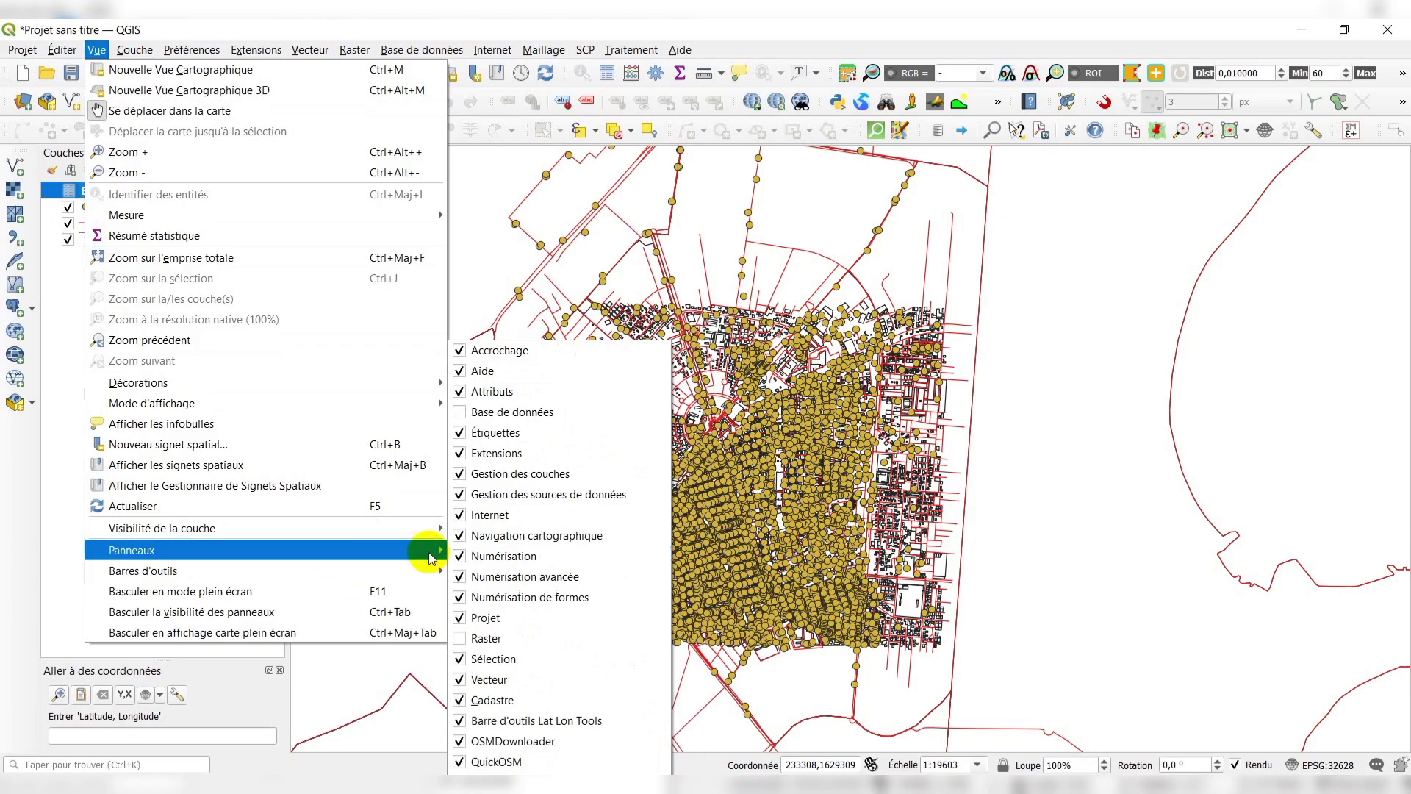
pyautogui.moveTo(409, 552)
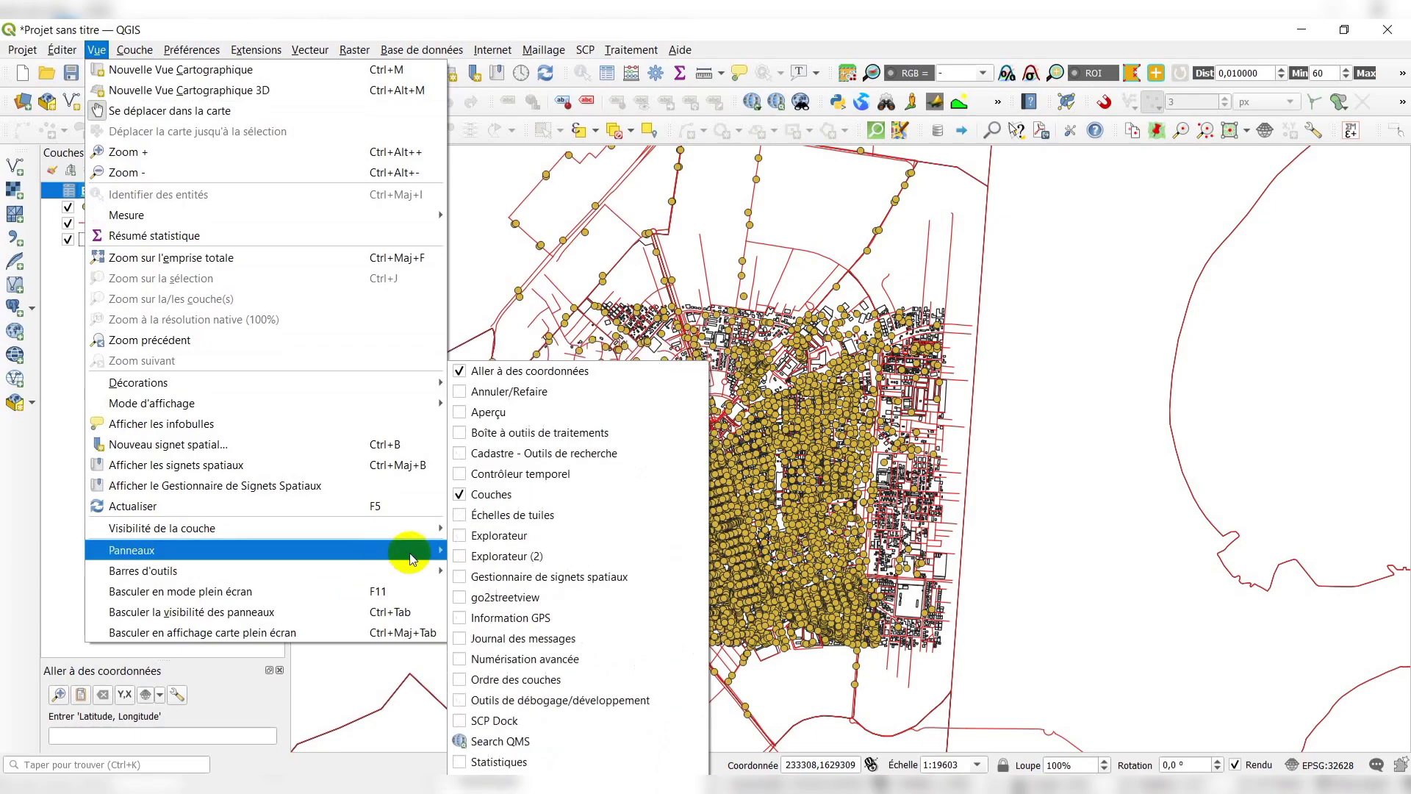
pyautogui.click(517, 544)
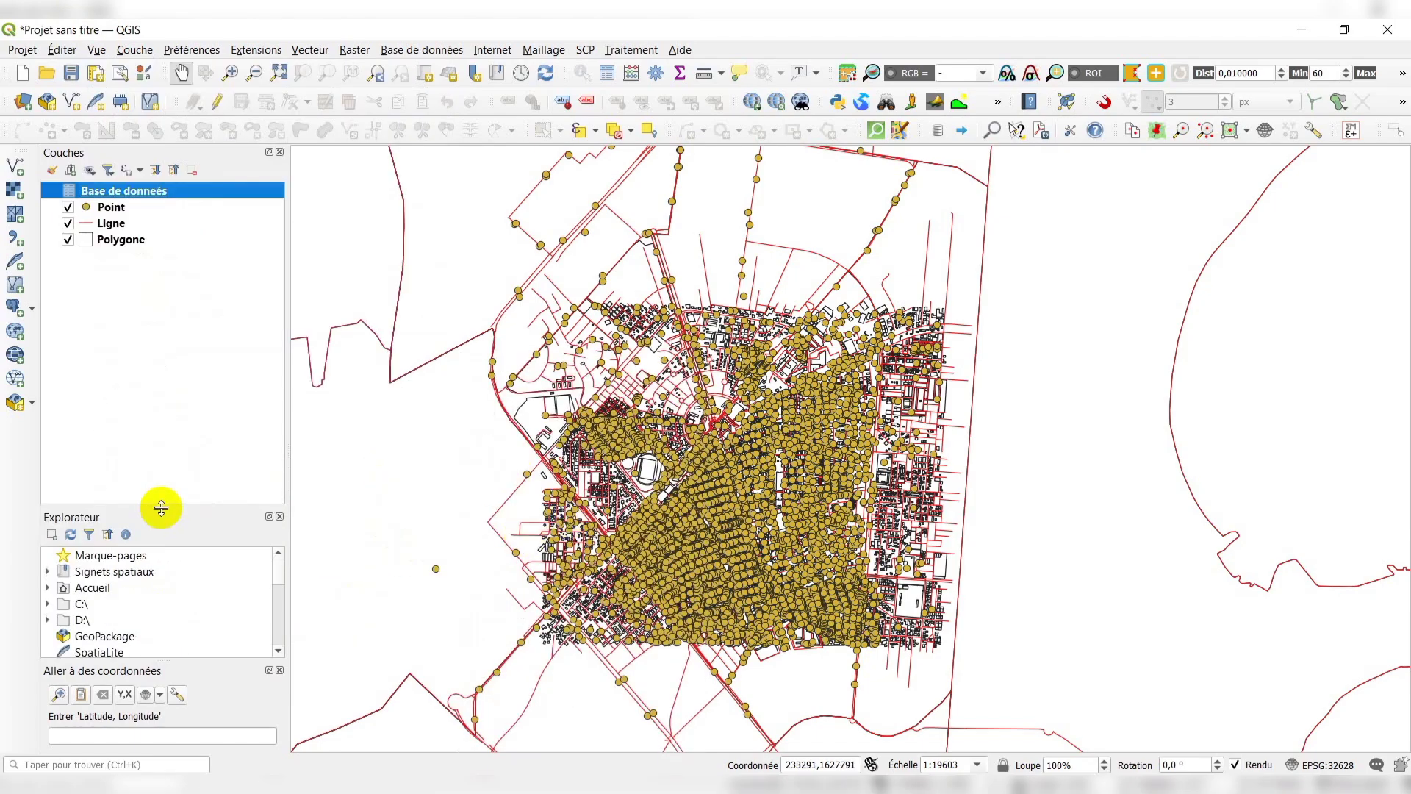
pyautogui.moveTo(162, 506); pyautogui.dragTo(195, 290)
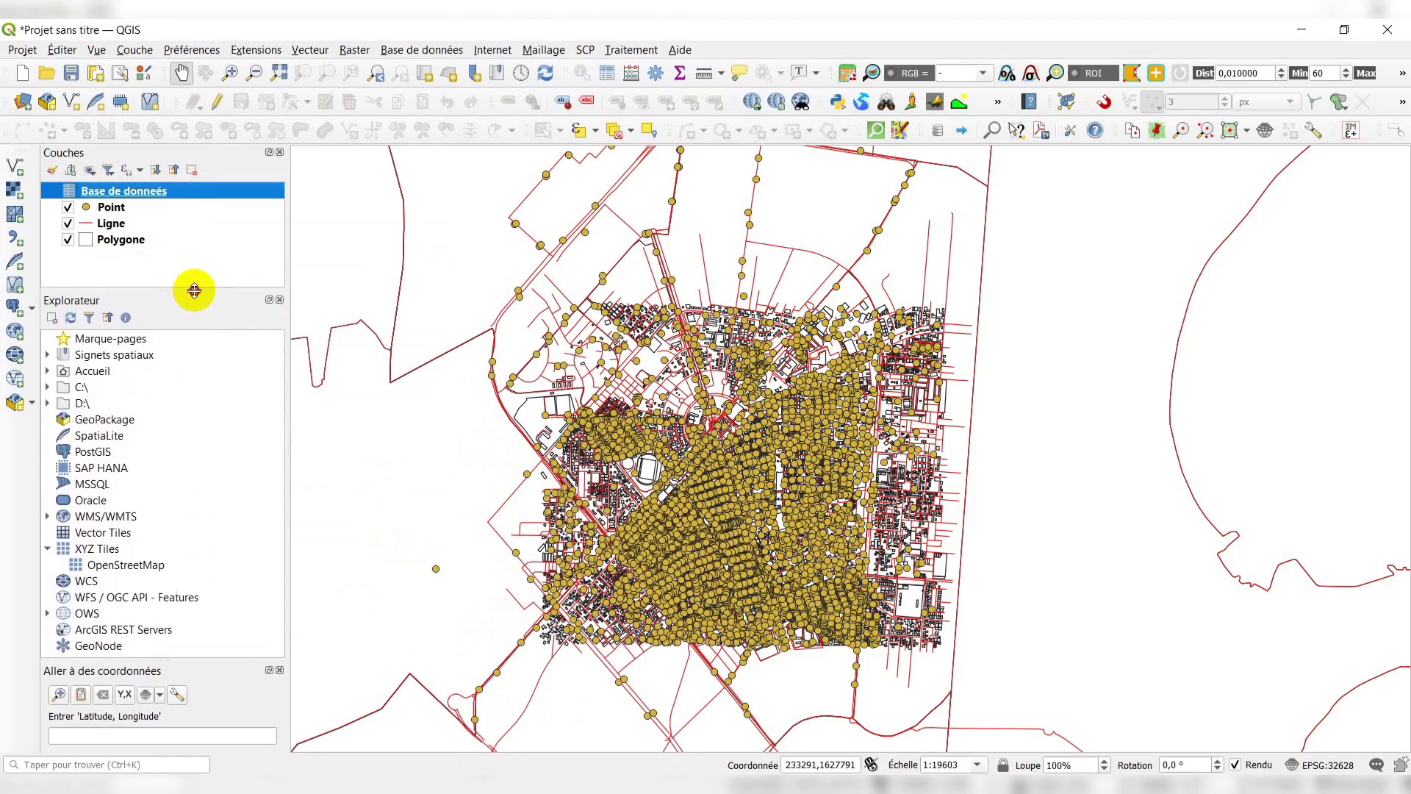
# Add a new GeoPackage connection to Base de donneés.gpkg in the BD folder
pyautogui.click(110, 417)
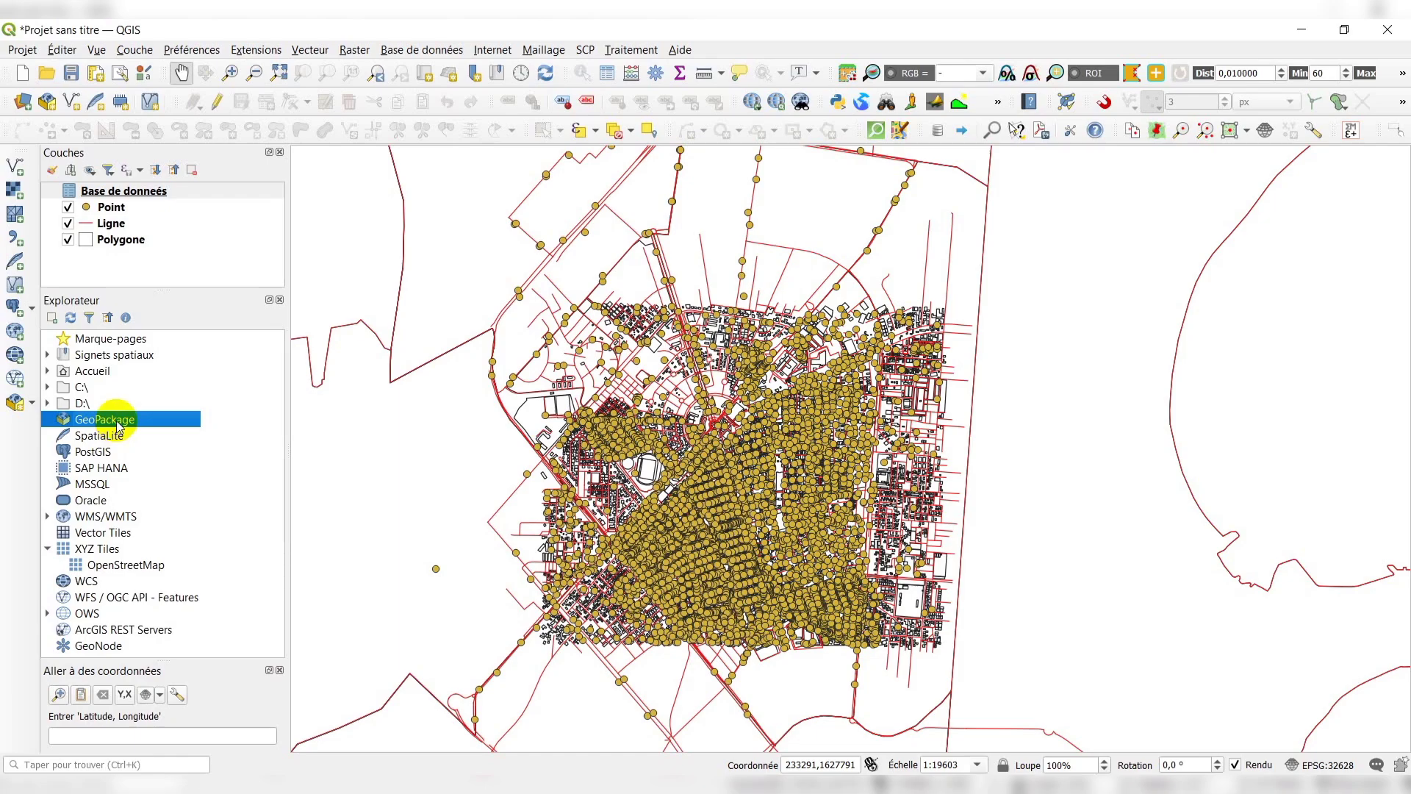
pyautogui.rightClick(119, 426)
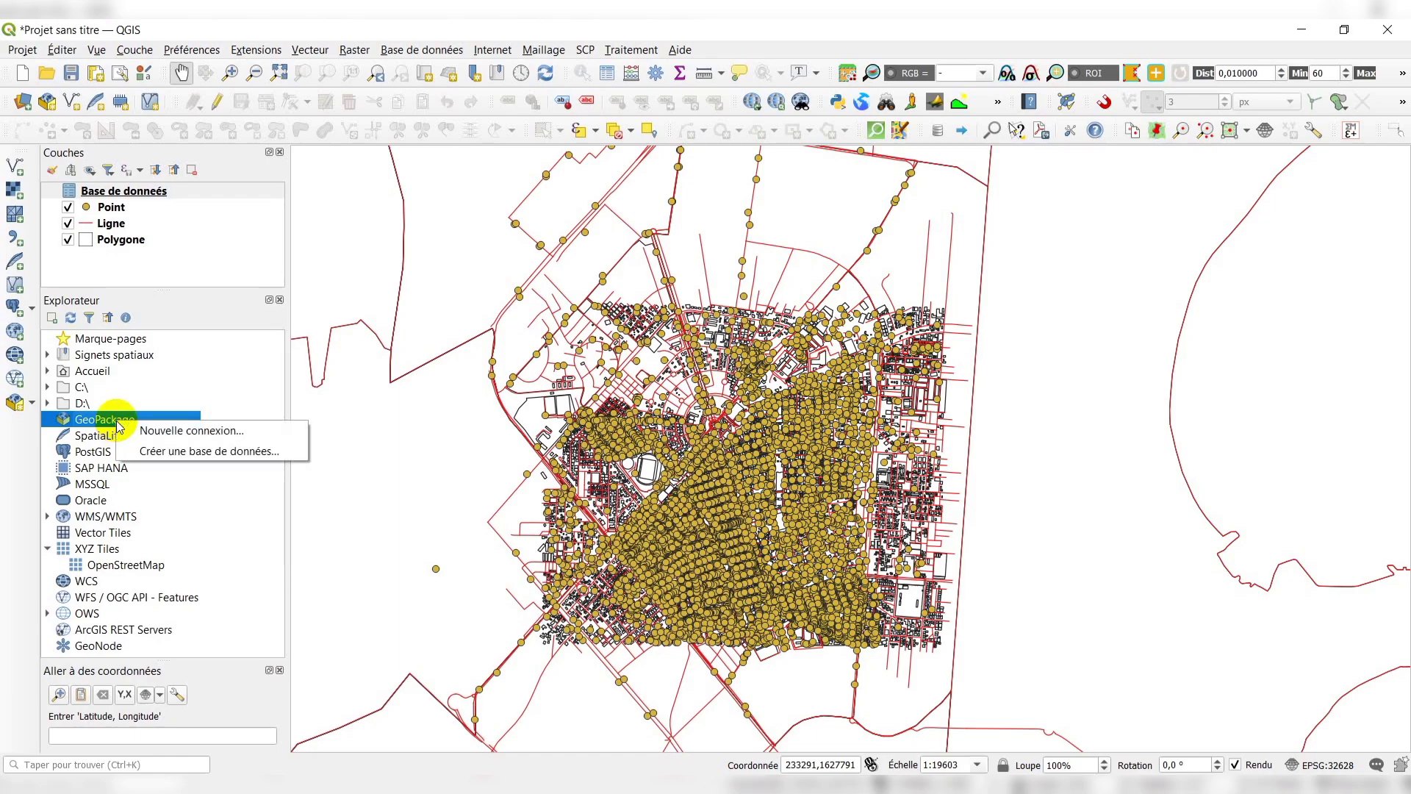
pyautogui.click(205, 434)
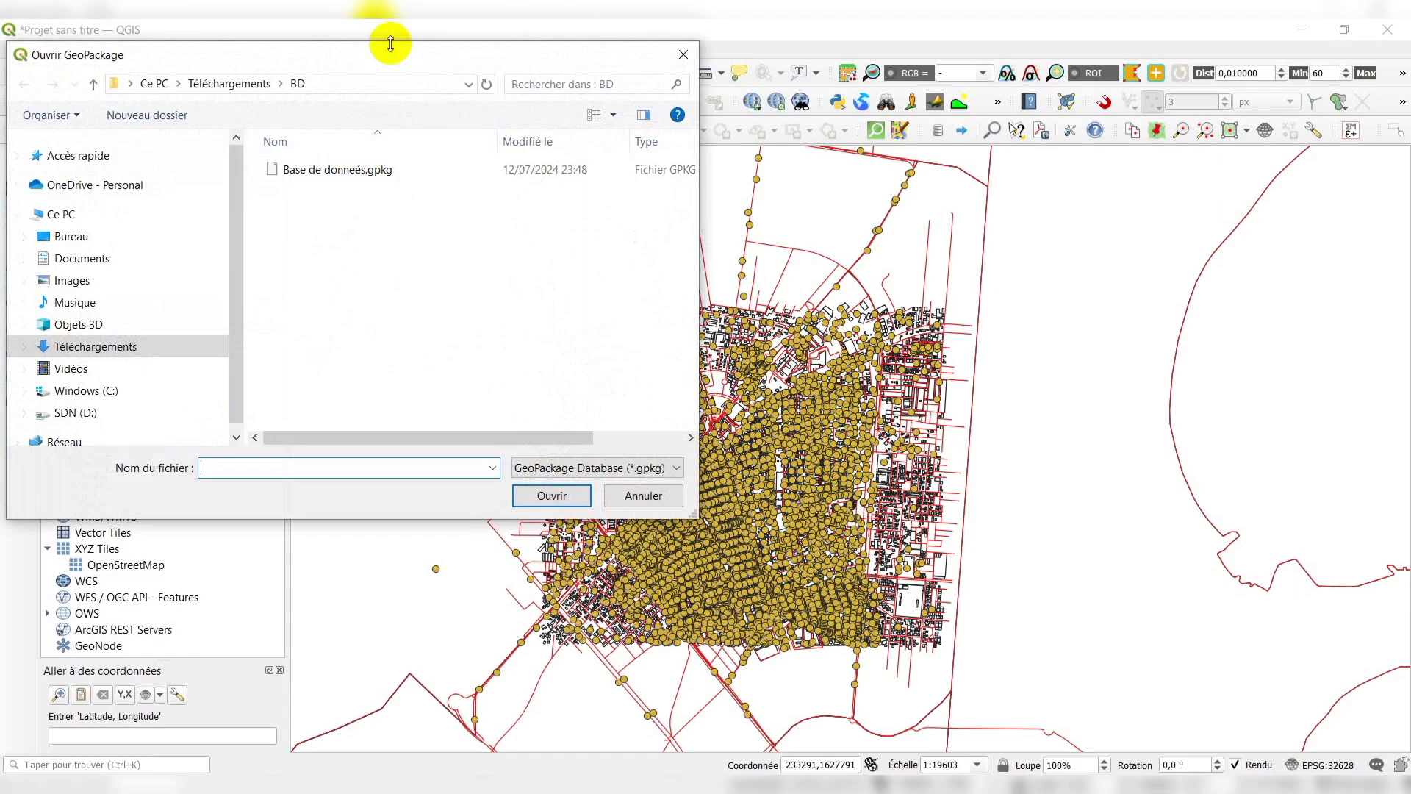
pyautogui.moveTo(378, 50); pyautogui.dragTo(553, 131)
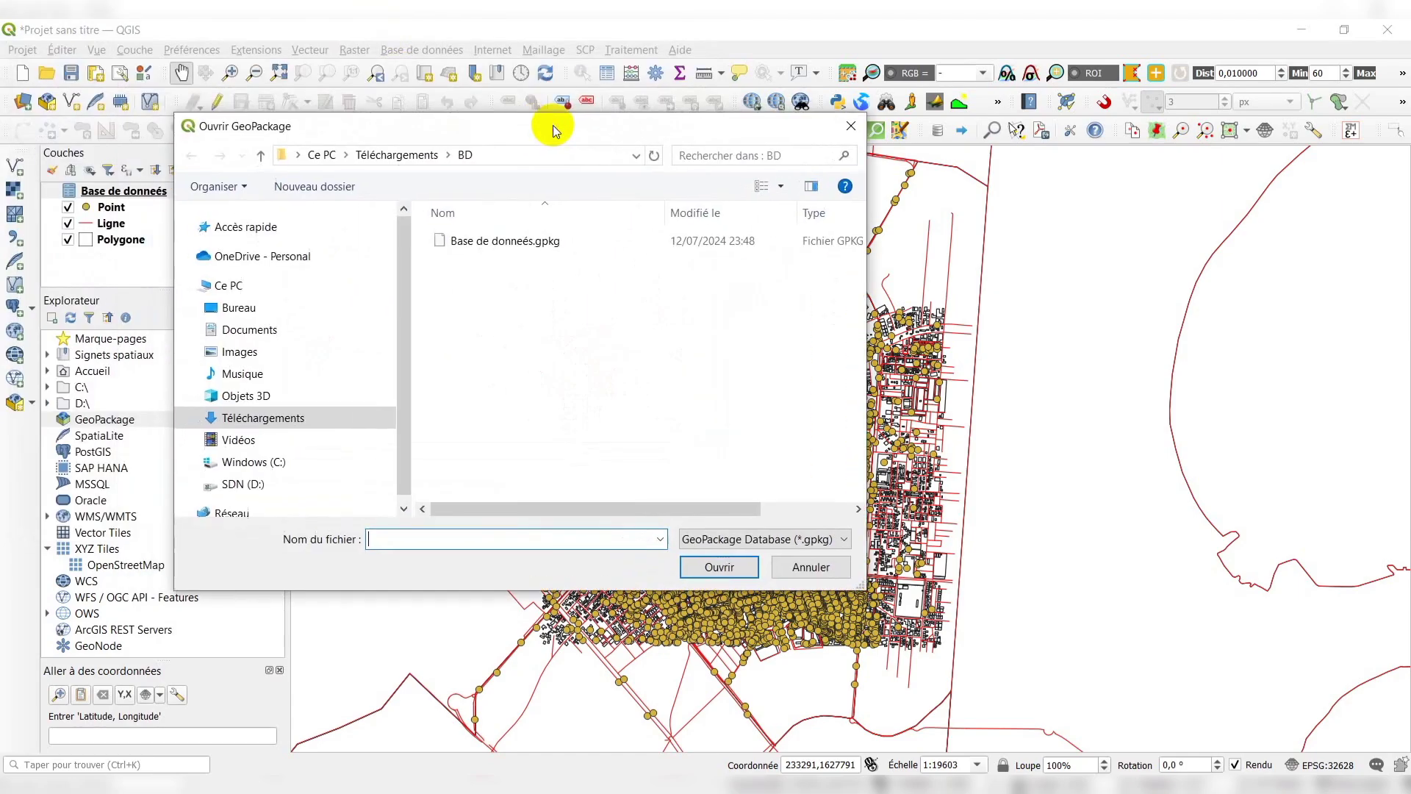
pyautogui.click(476, 246)
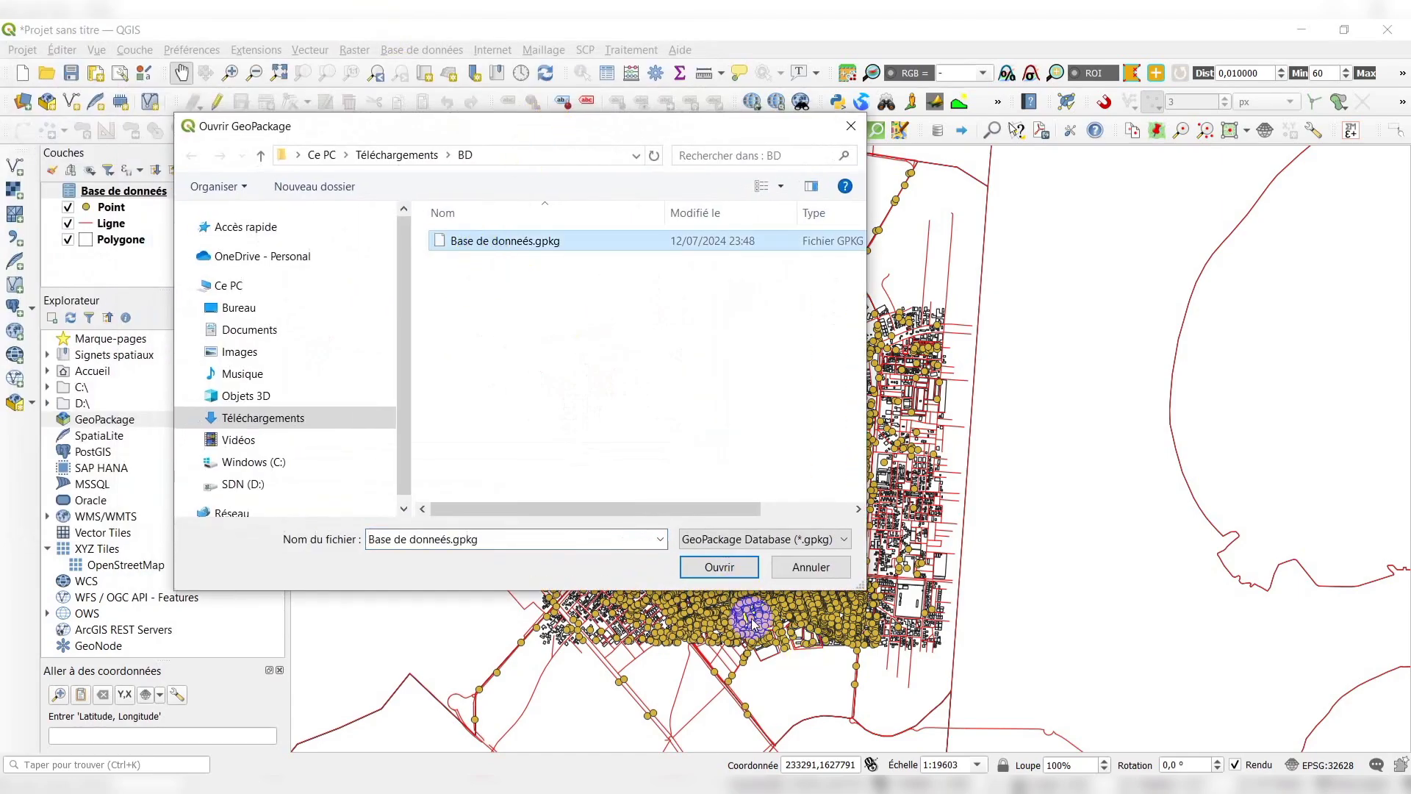
pyautogui.click(723, 577)
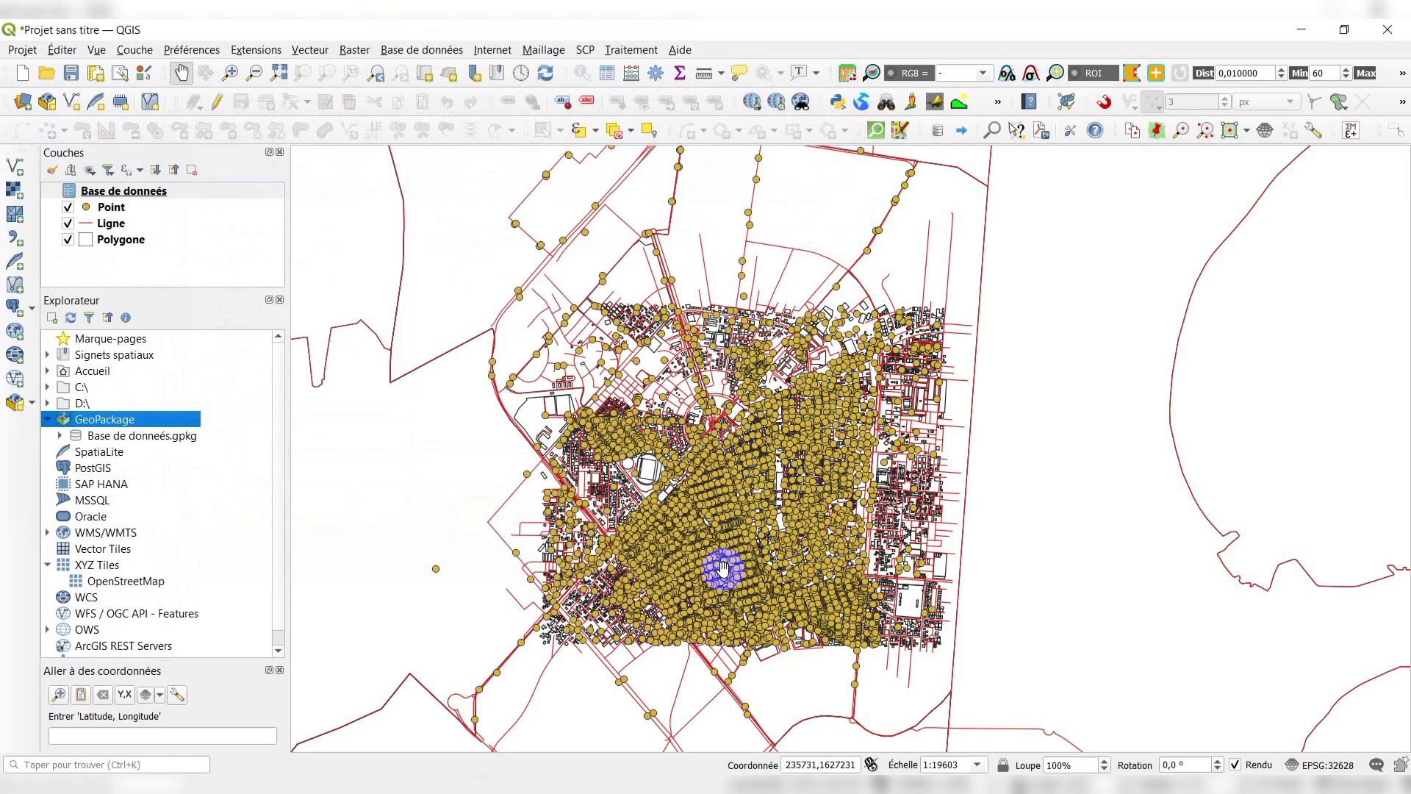
# Expand the connected Base de donneés.gpkg database down to the fields of its Base de donneés table
pyautogui.click(61, 438)
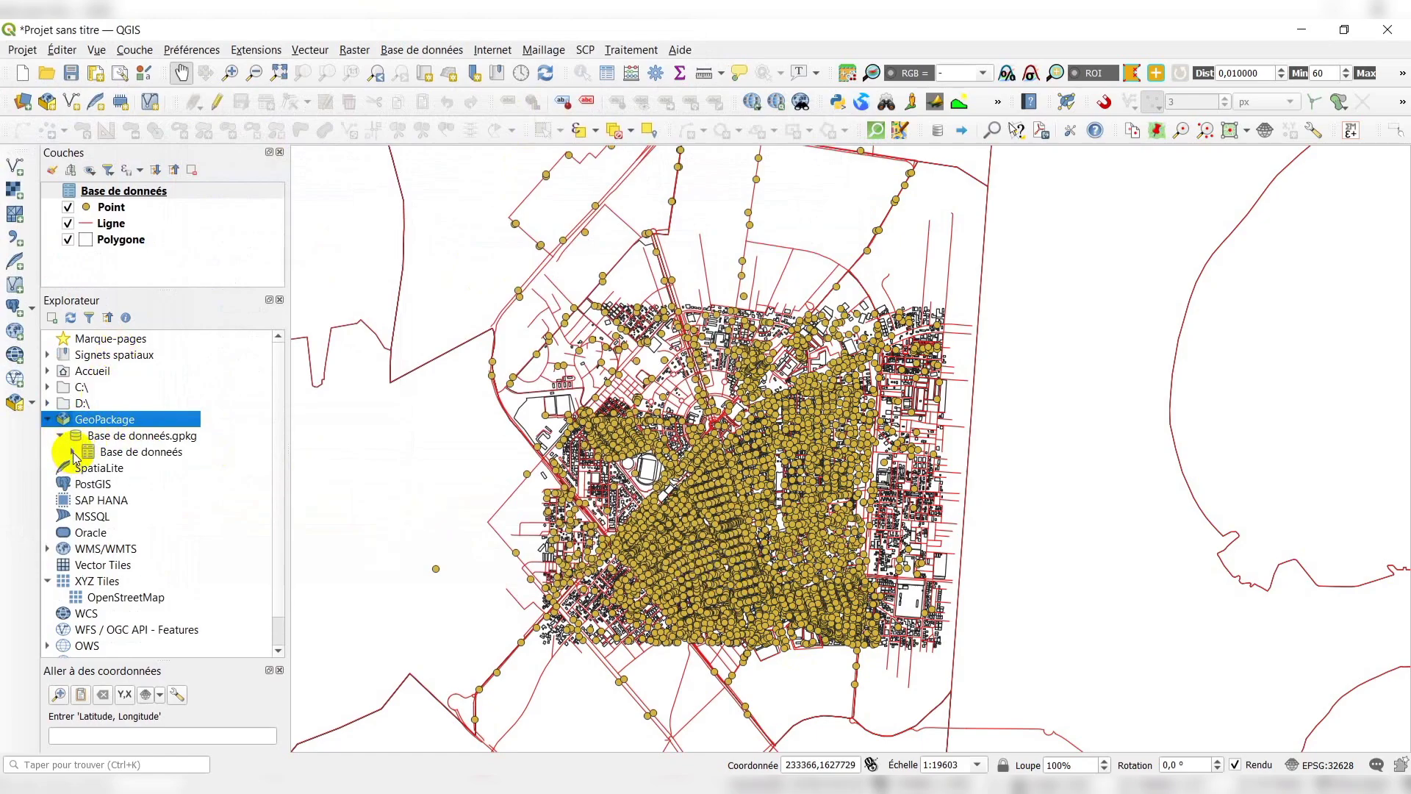
pyautogui.click(73, 452)
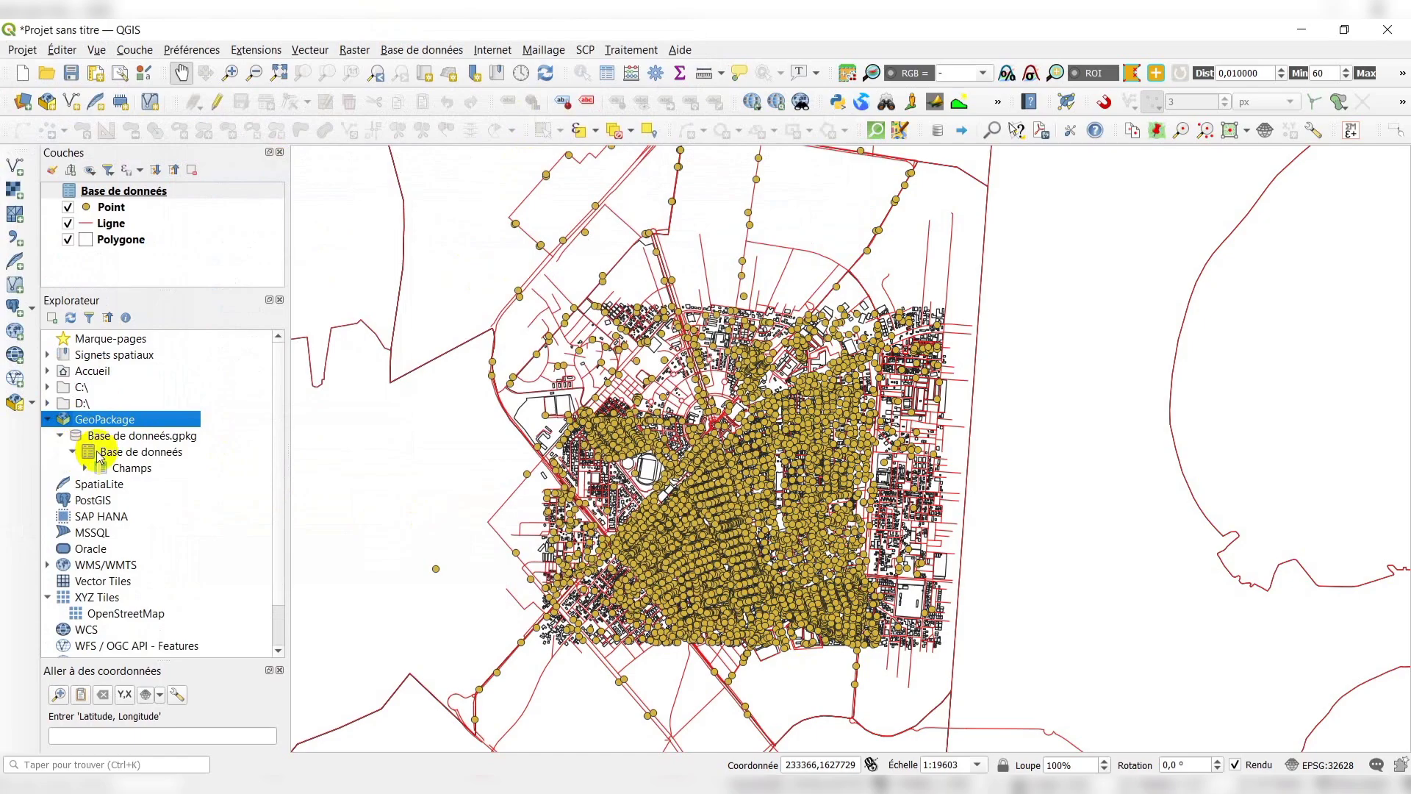
pyautogui.click(86, 468)
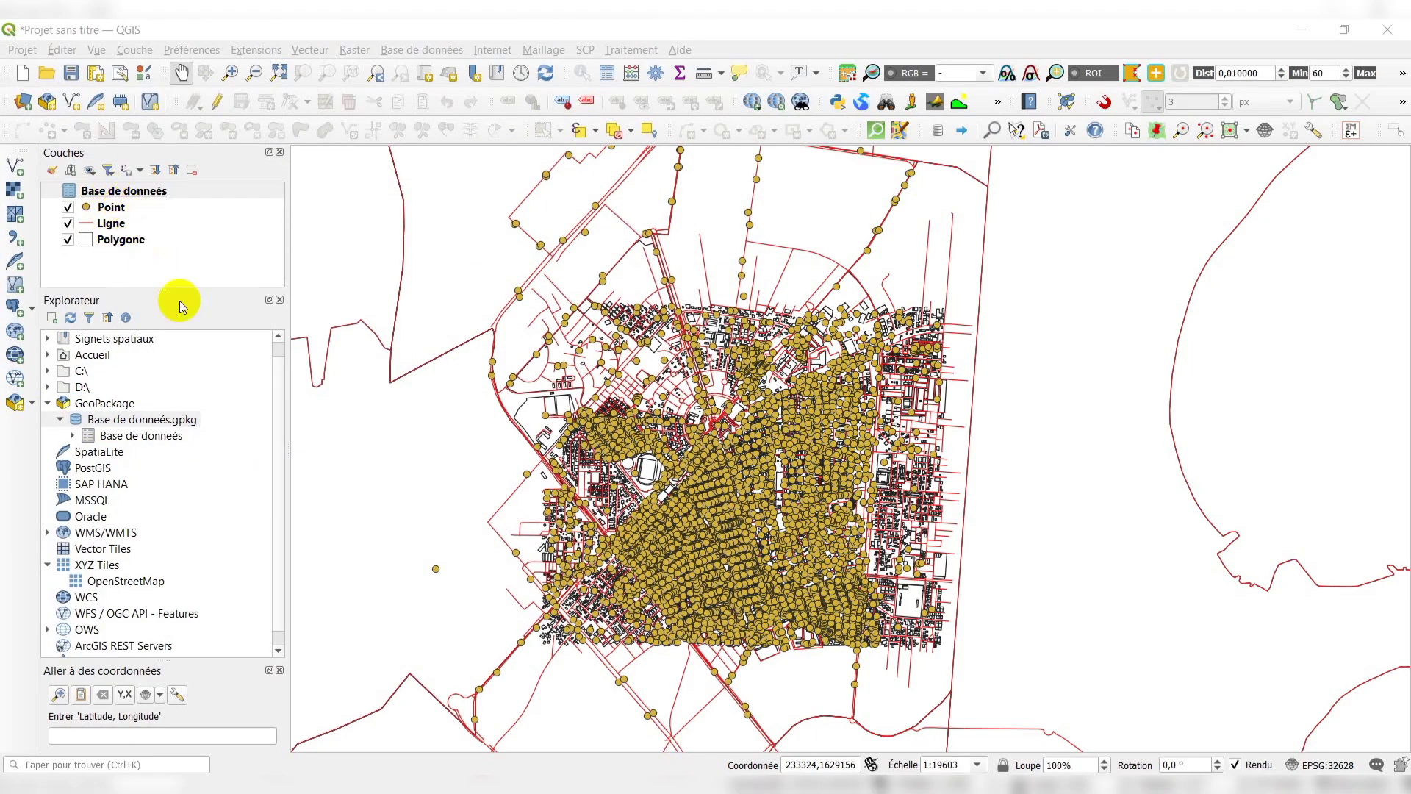
# Import the Point layer into the Base de donneés.gpkg database
pyautogui.click(150, 423)
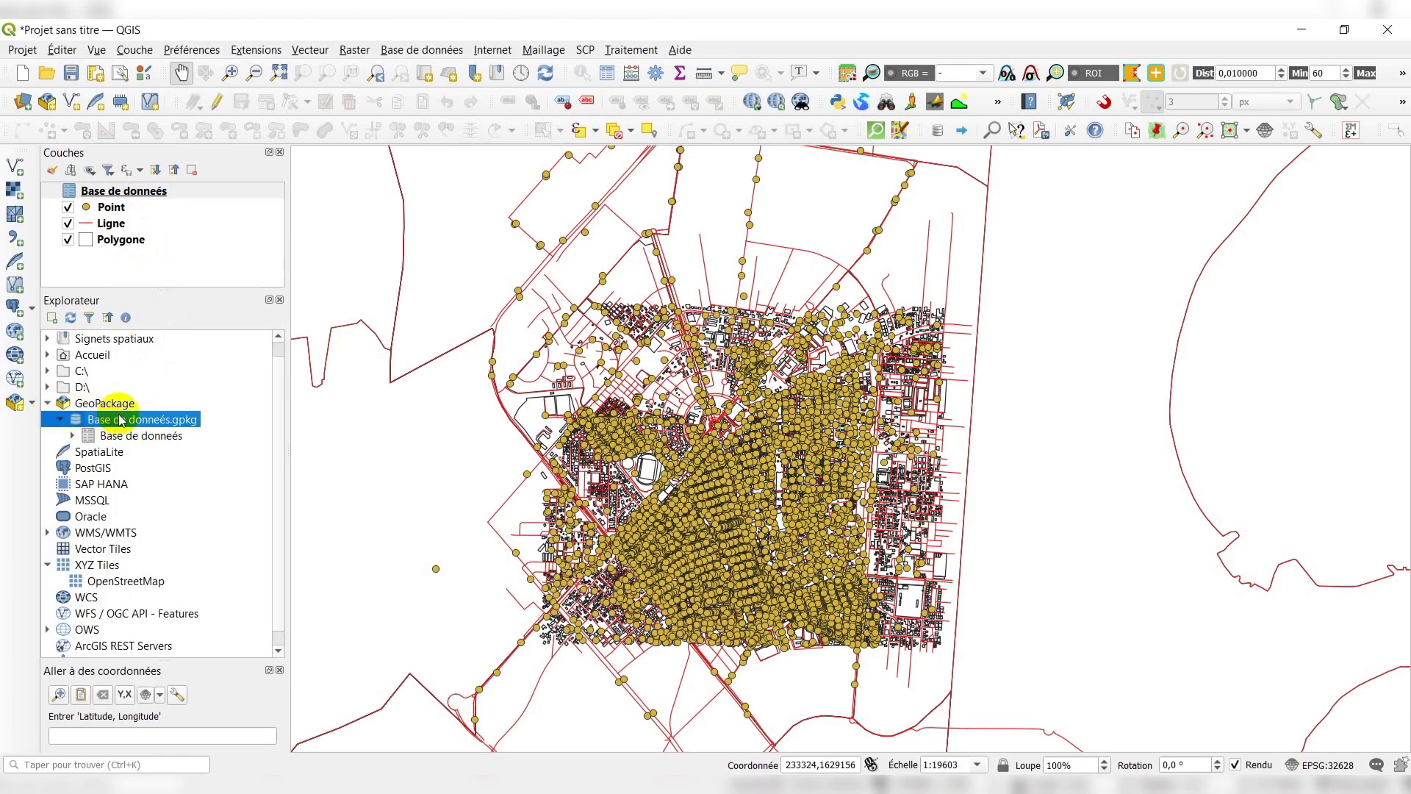
pyautogui.click(112, 209)
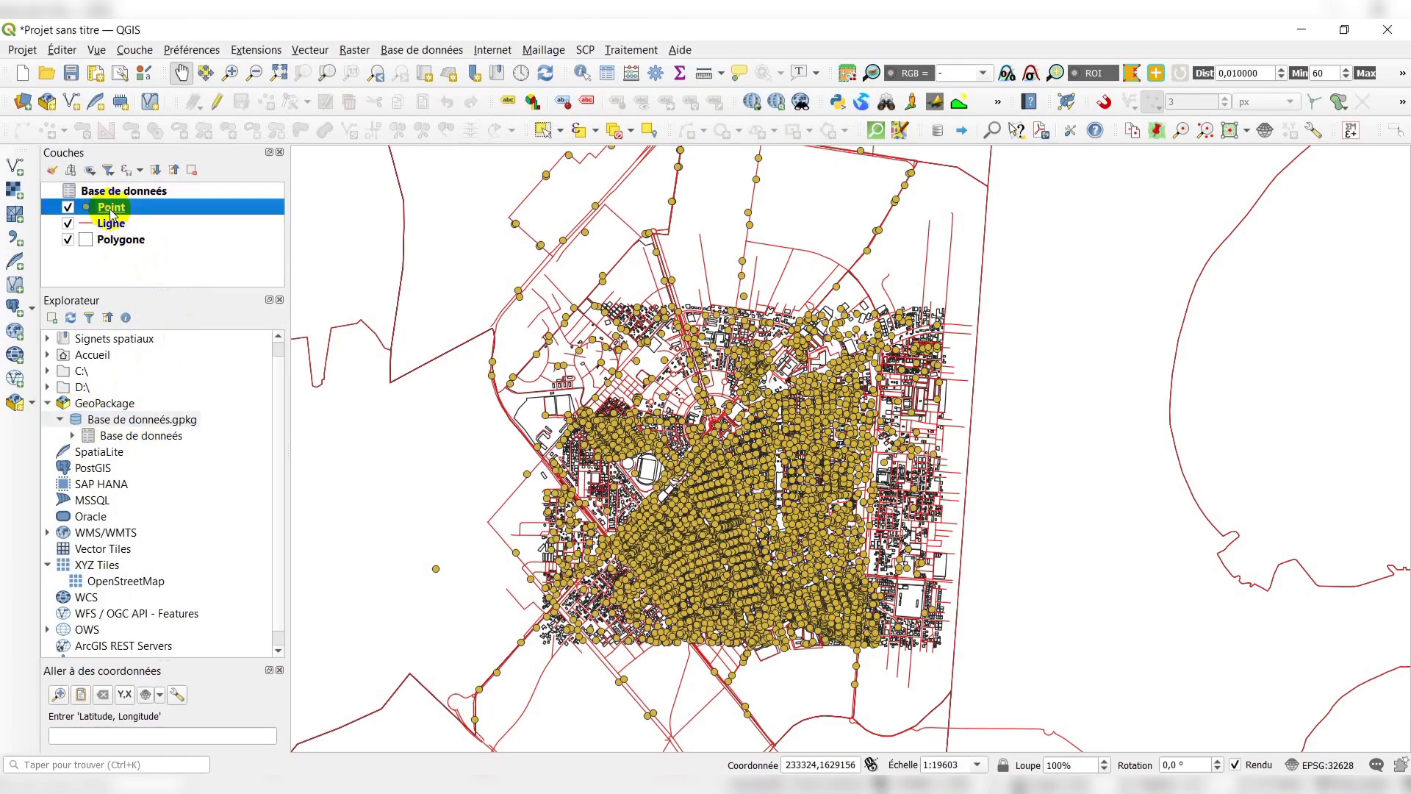
pyautogui.moveTo(112, 208); pyautogui.dragTo(167, 420)
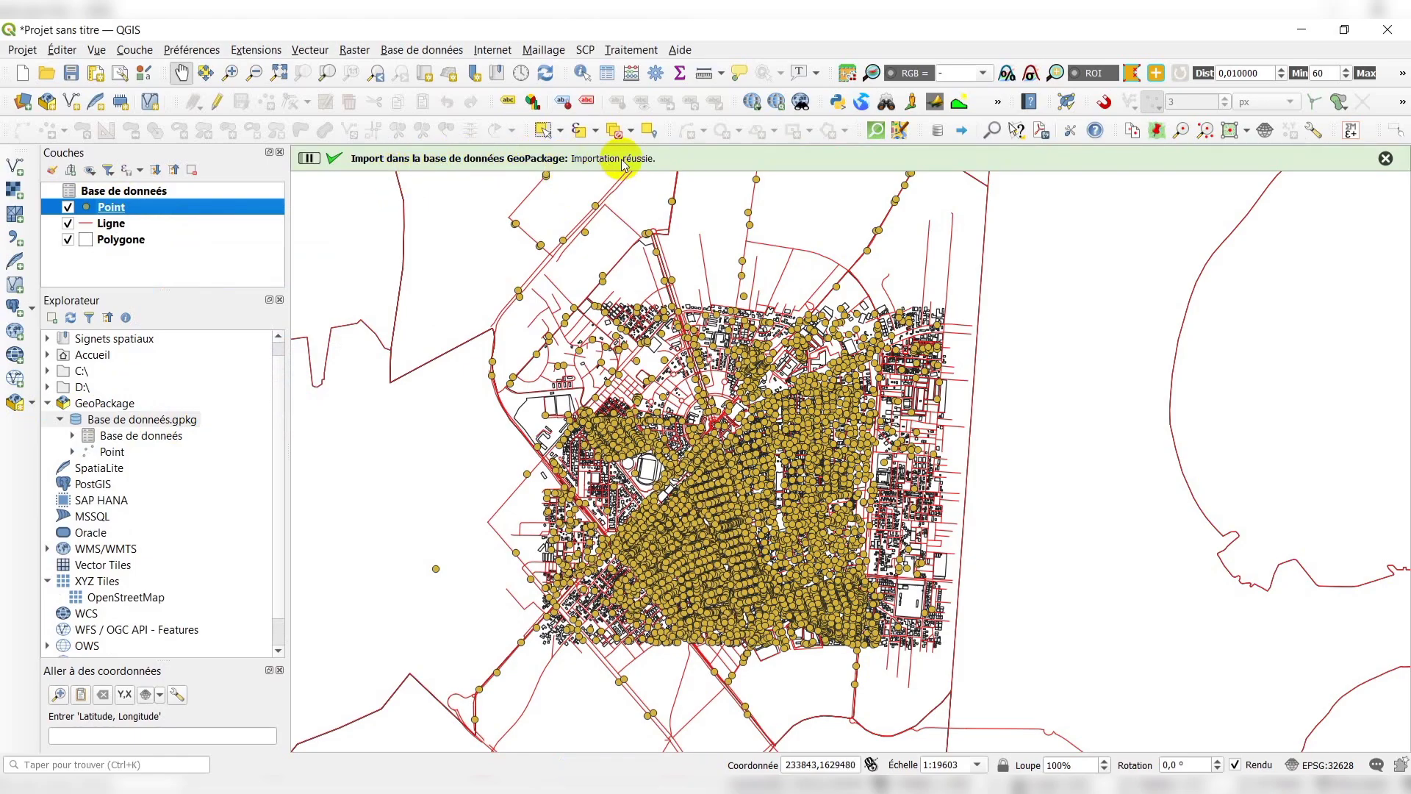
# Expand the imported Point table in the database and review its list of fields
pyautogui.click(74, 453)
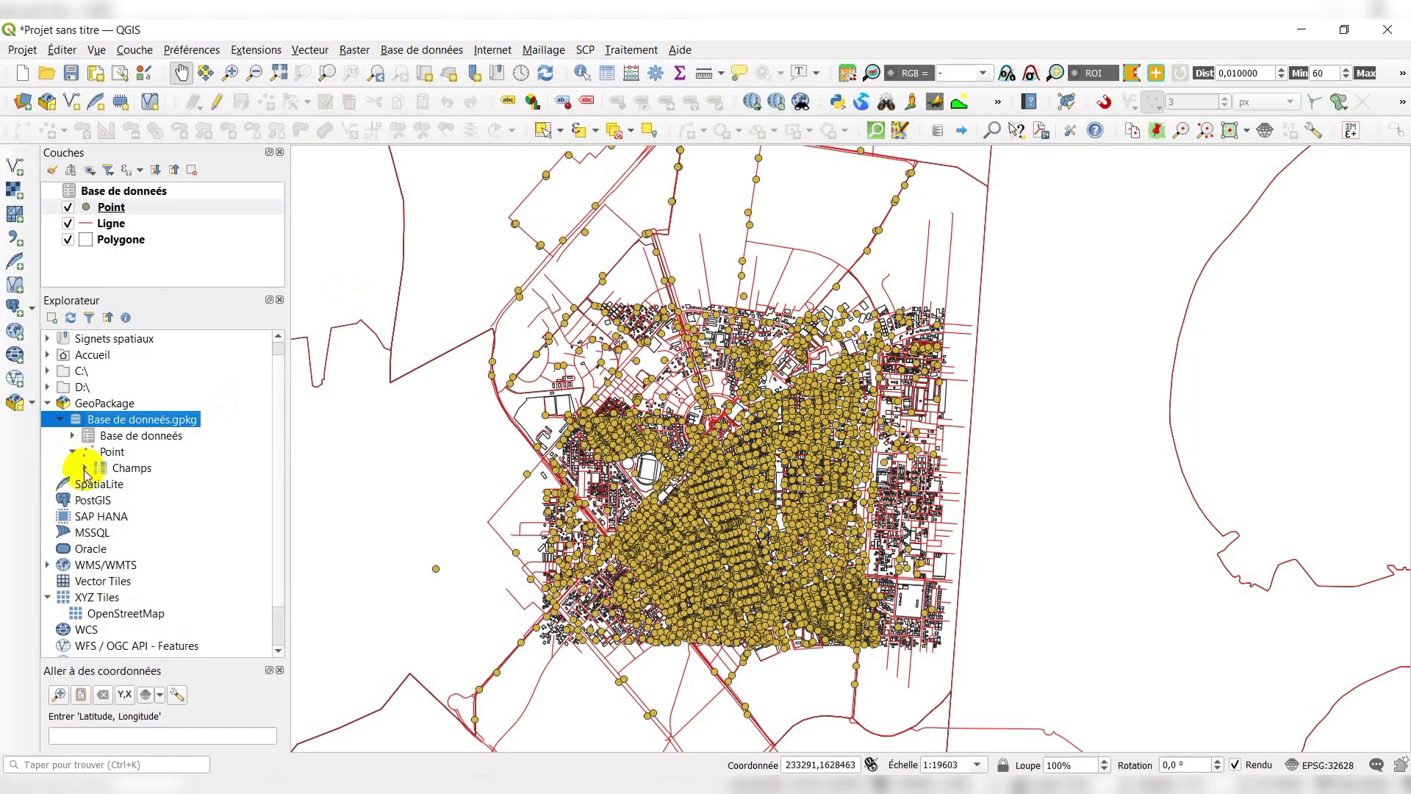
pyautogui.click(88, 453)
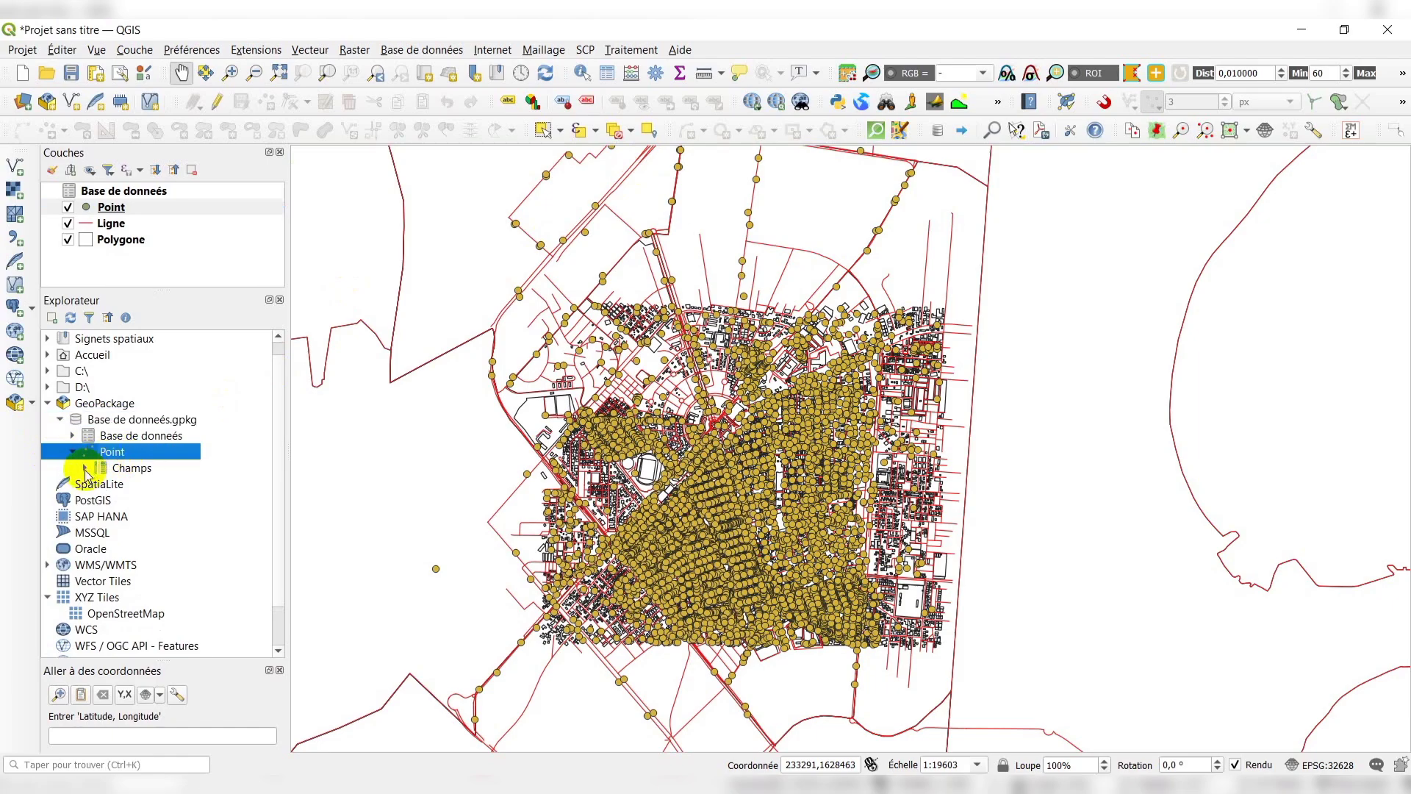
pyautogui.click(85, 469)
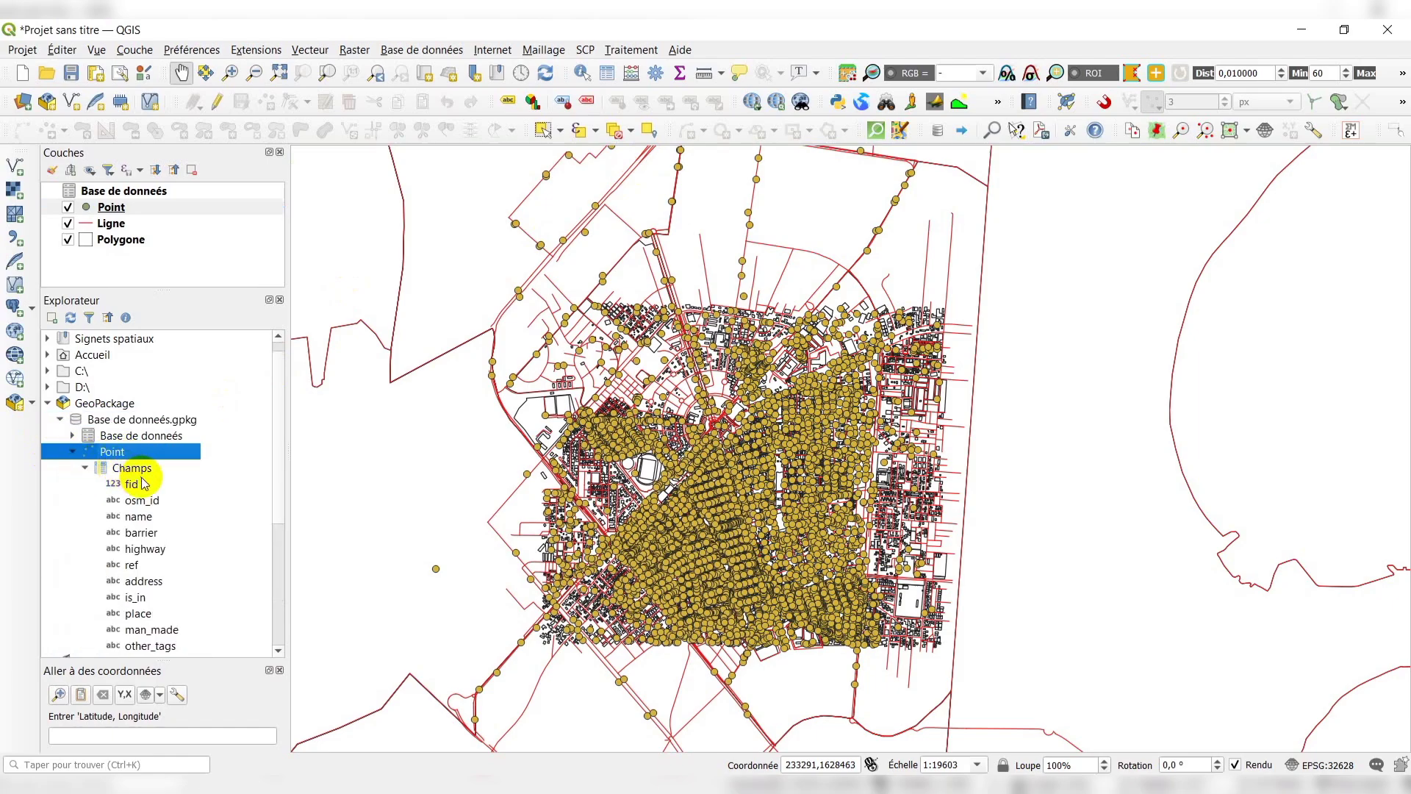
pyautogui.scroll(-1, 133, 482)
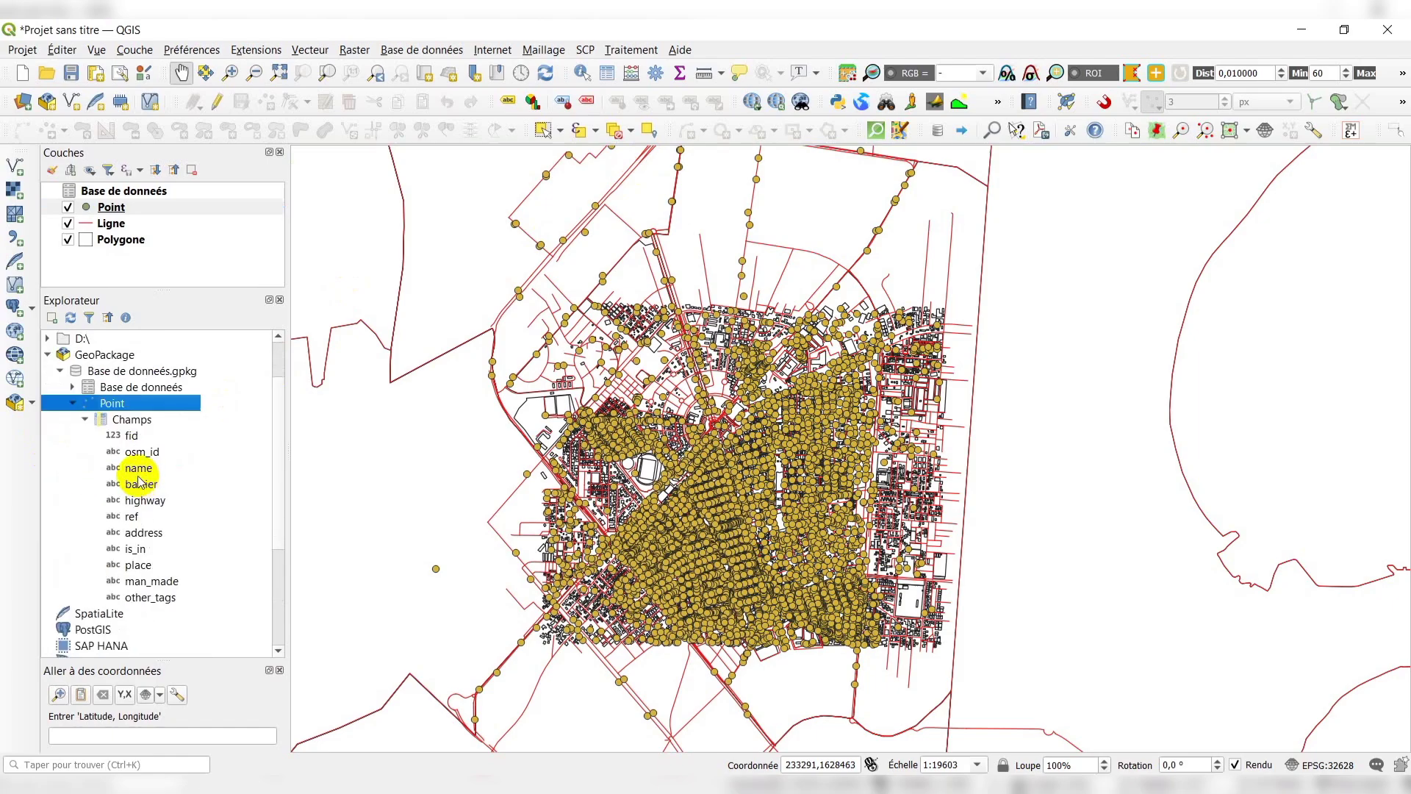
pyautogui.click(137, 423)
# Look through the project Point layer's attribute table, then collapse the field list of the imported Point table
pyautogui.click(608, 76)
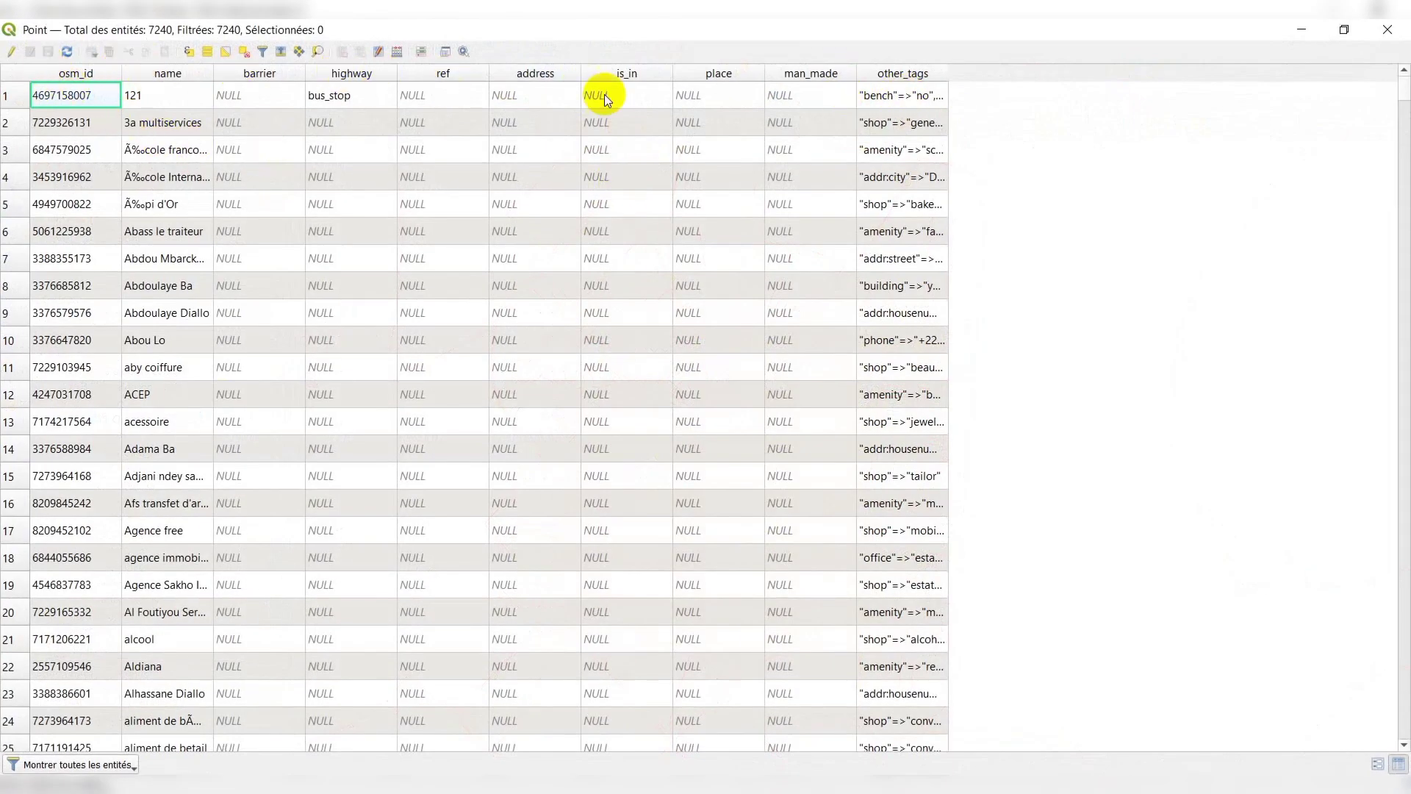
pyautogui.scroll(-17, 177, 270)
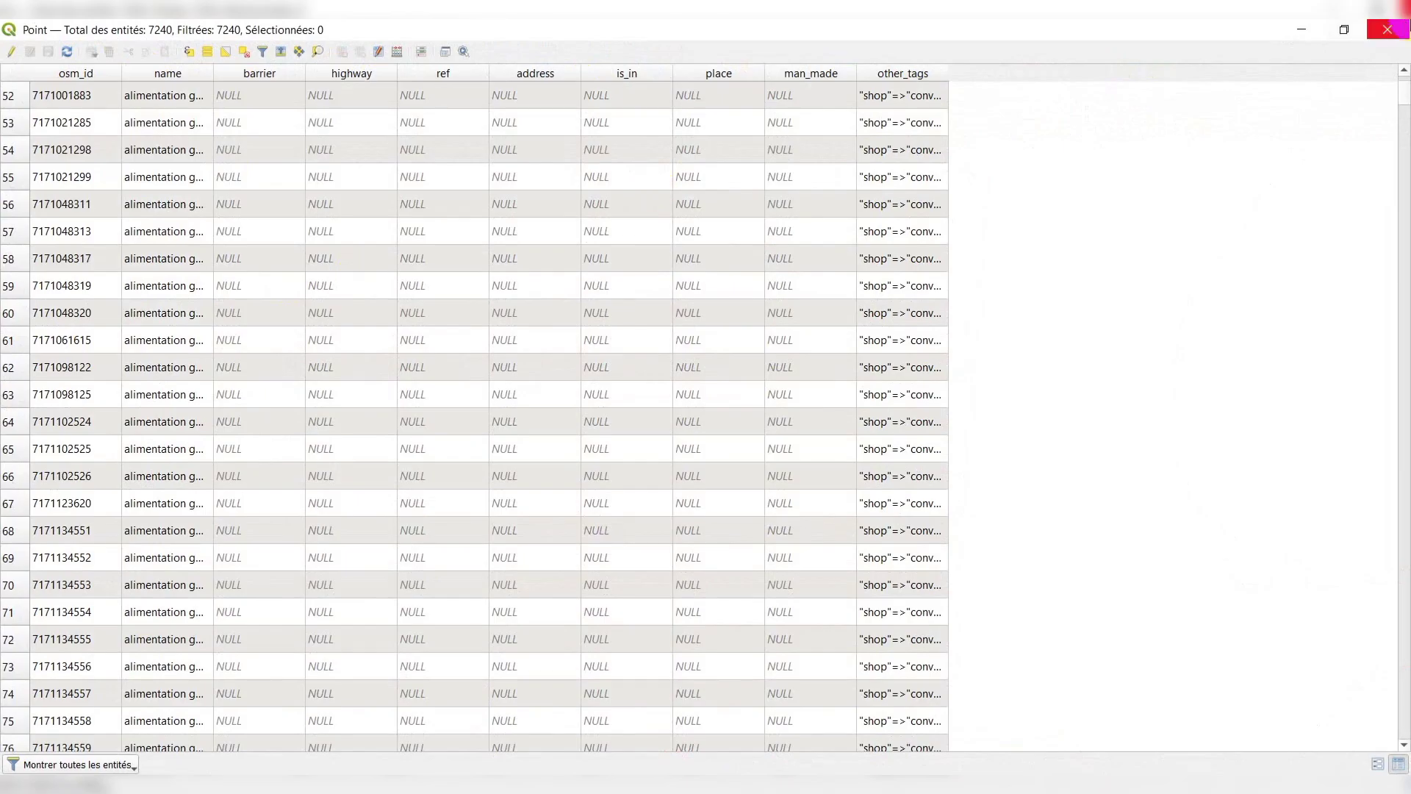
pyautogui.click(1405, 25)
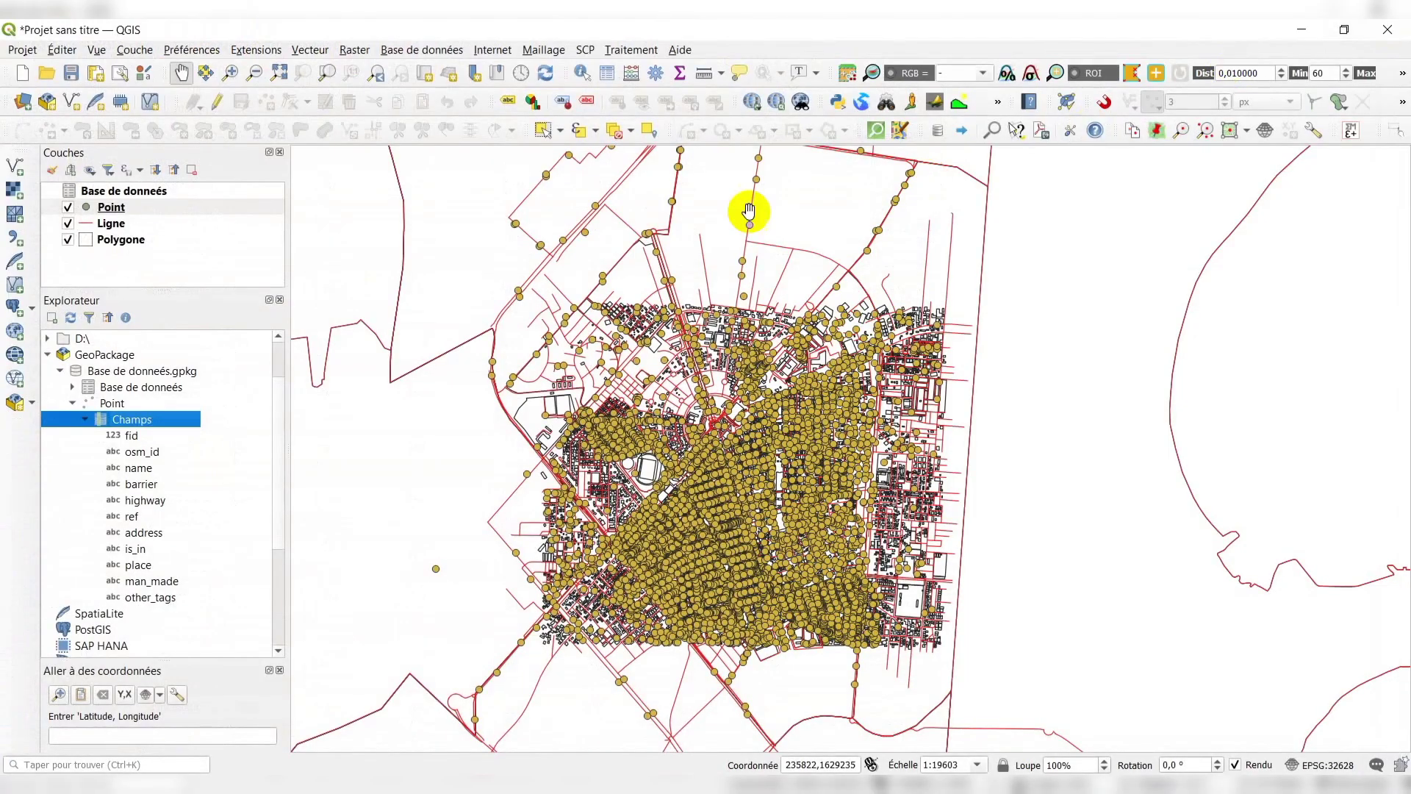
pyautogui.click(88, 419)
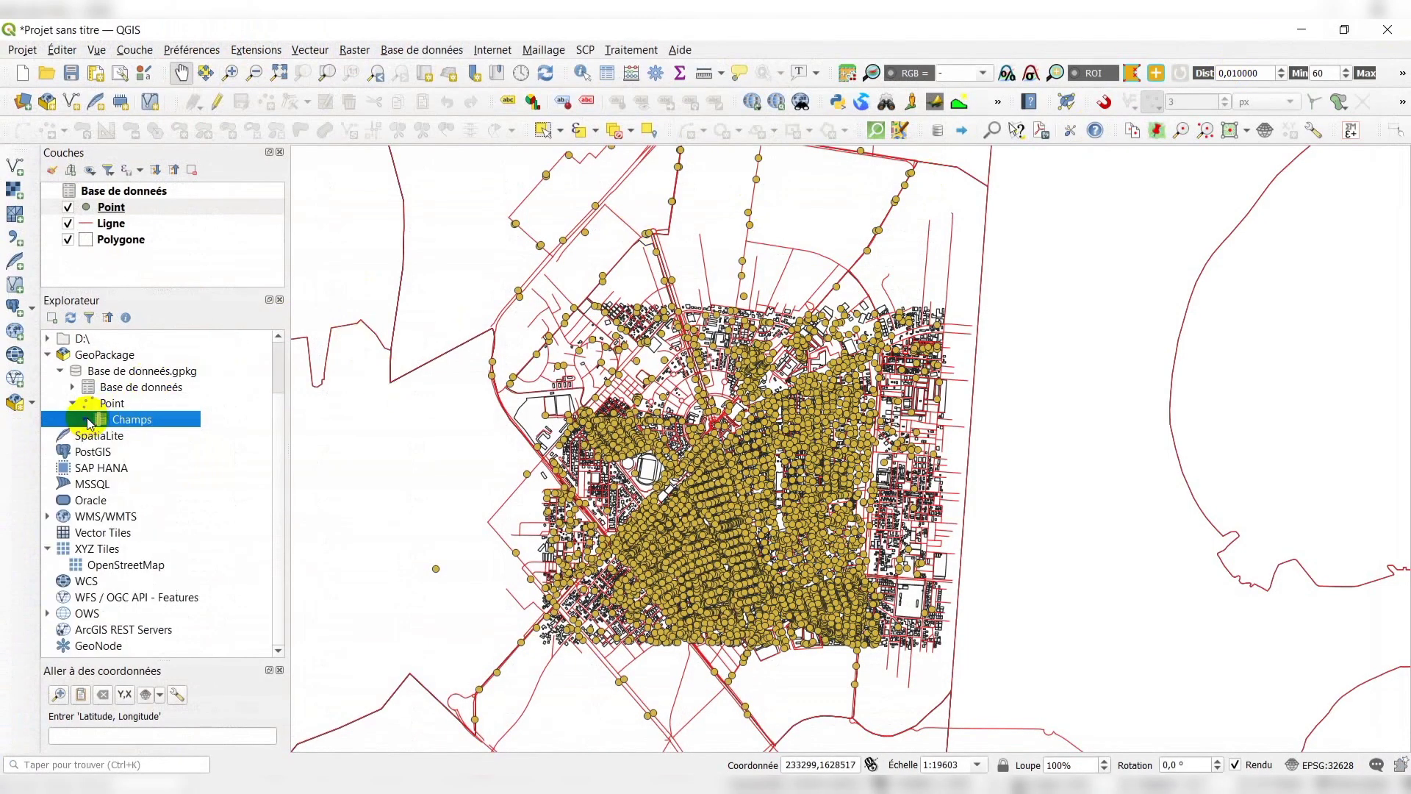
# Import the Ligne layer into the Base de donneés.gpkg database and check it beside the Point table
pyautogui.click(114, 224)
pyautogui.moveTo(116, 226); pyautogui.dragTo(188, 372)
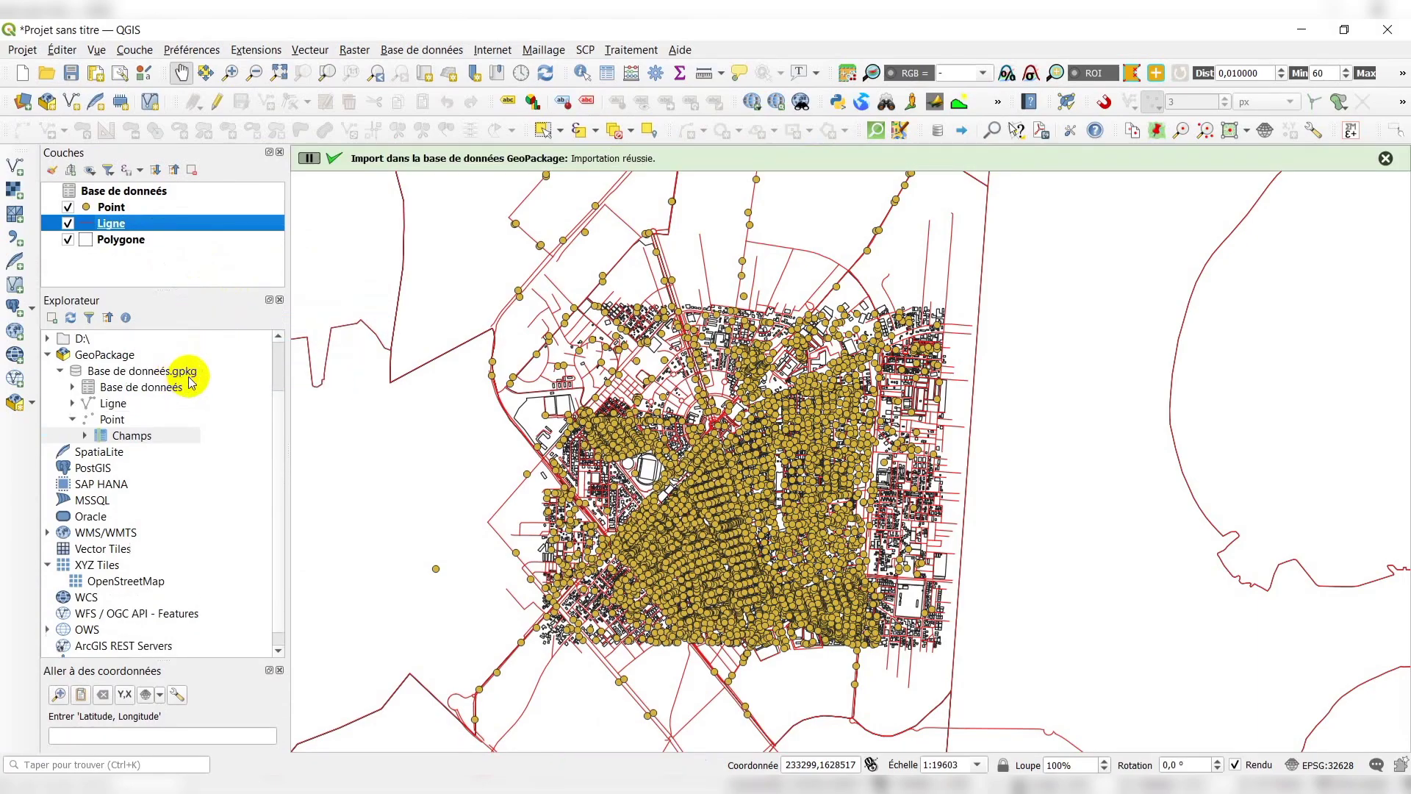
pyautogui.click(105, 407)
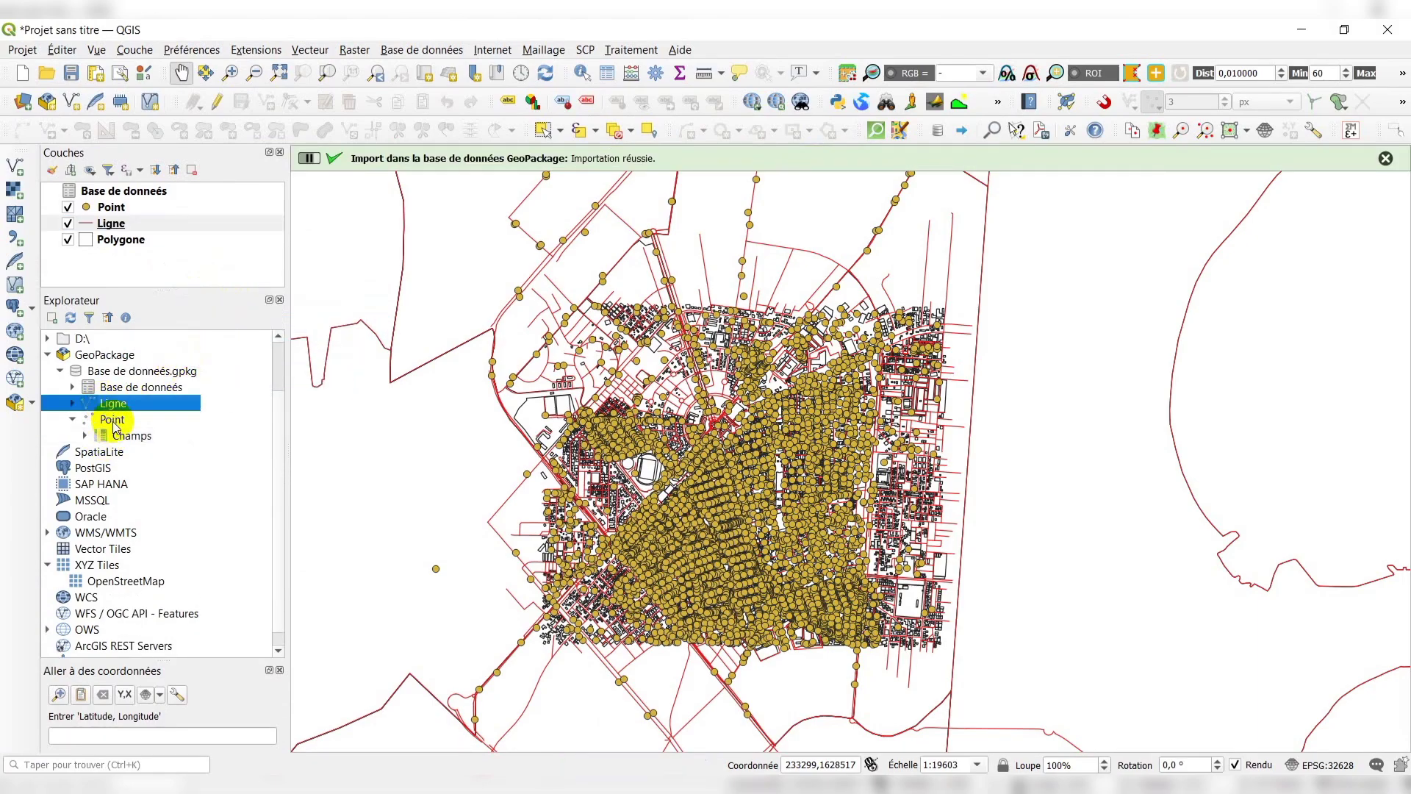
pyautogui.click(111, 420)
# Import the Polygone layer into the Base de donneés.gpkg database and collapse the Point table's entry
pyautogui.click(115, 240)
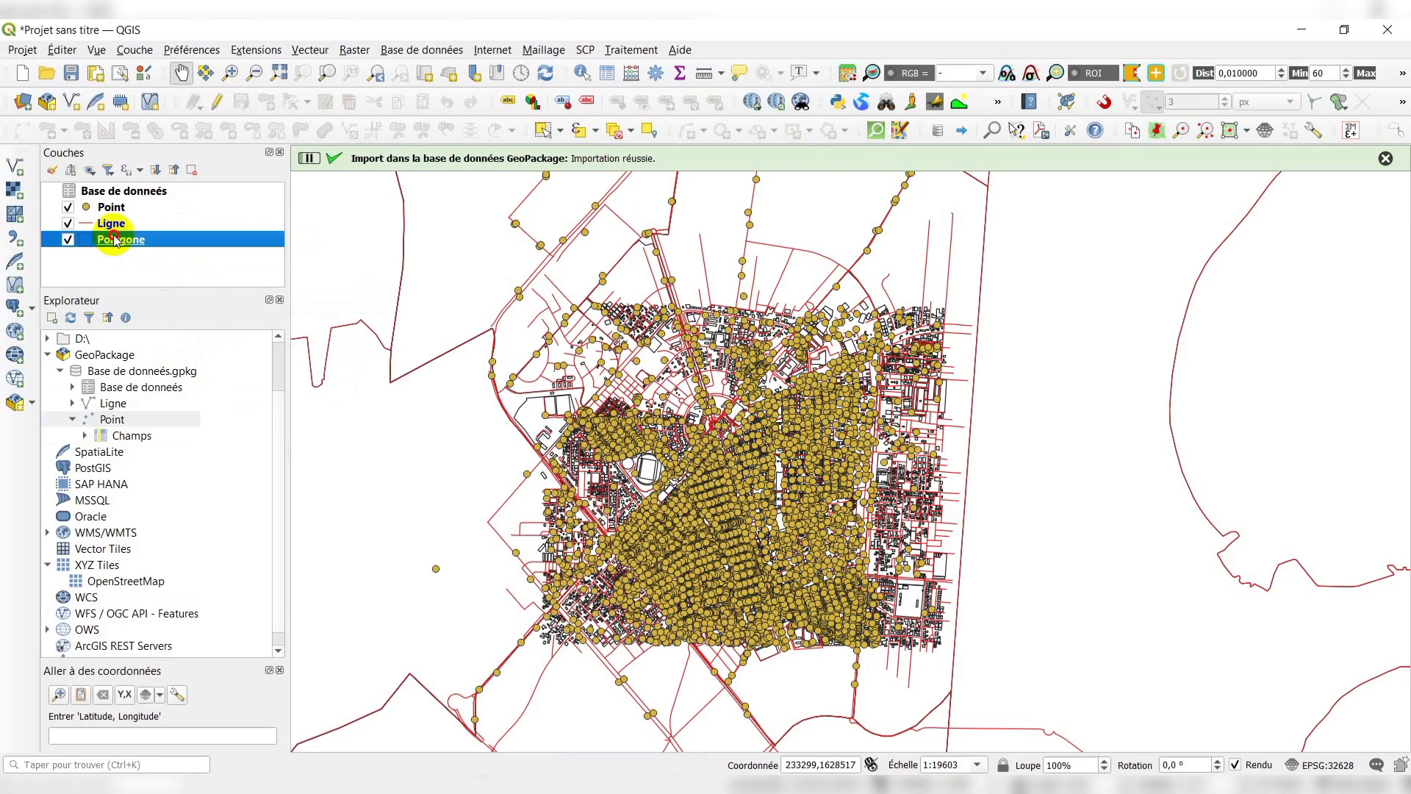
pyautogui.moveTo(115, 240); pyautogui.dragTo(180, 372)
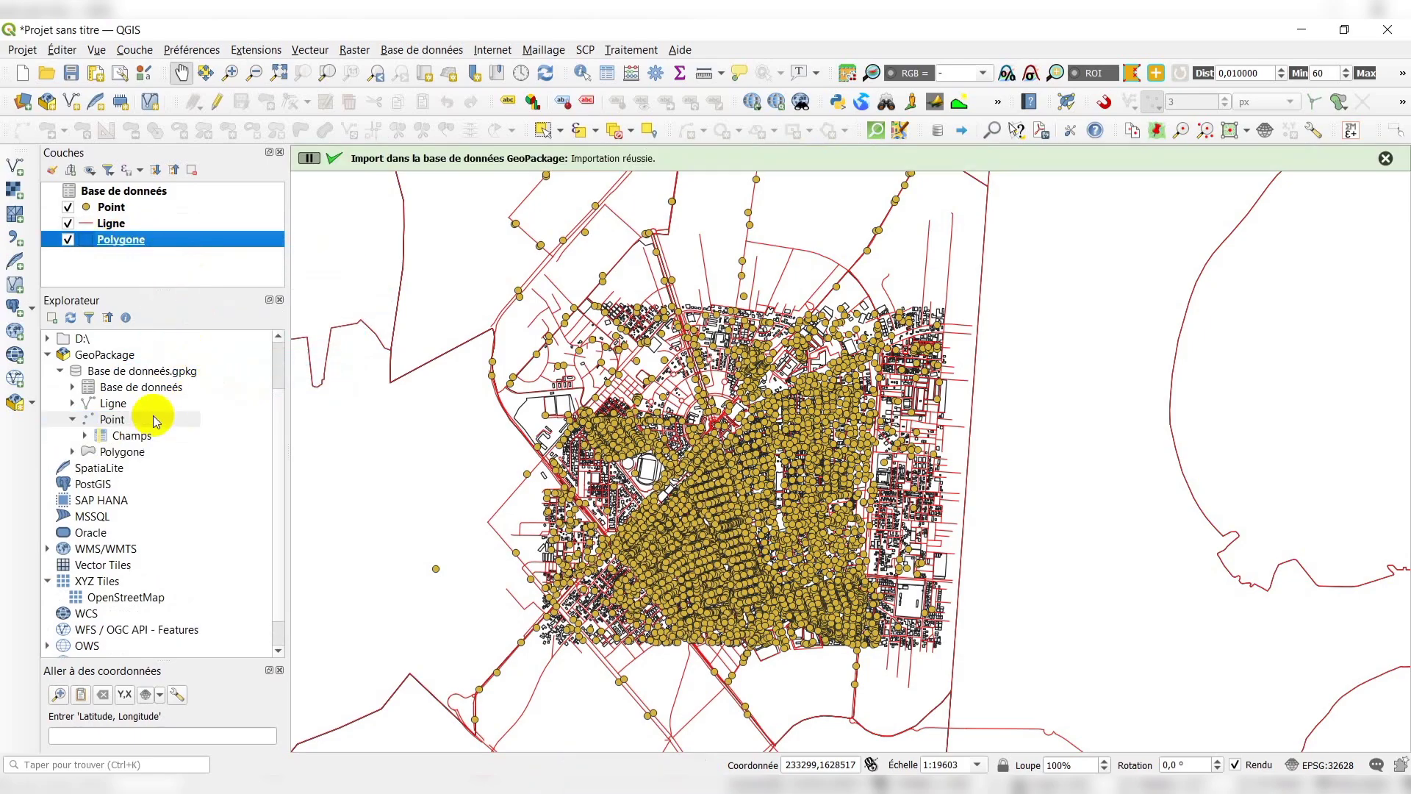
pyautogui.click(75, 420)
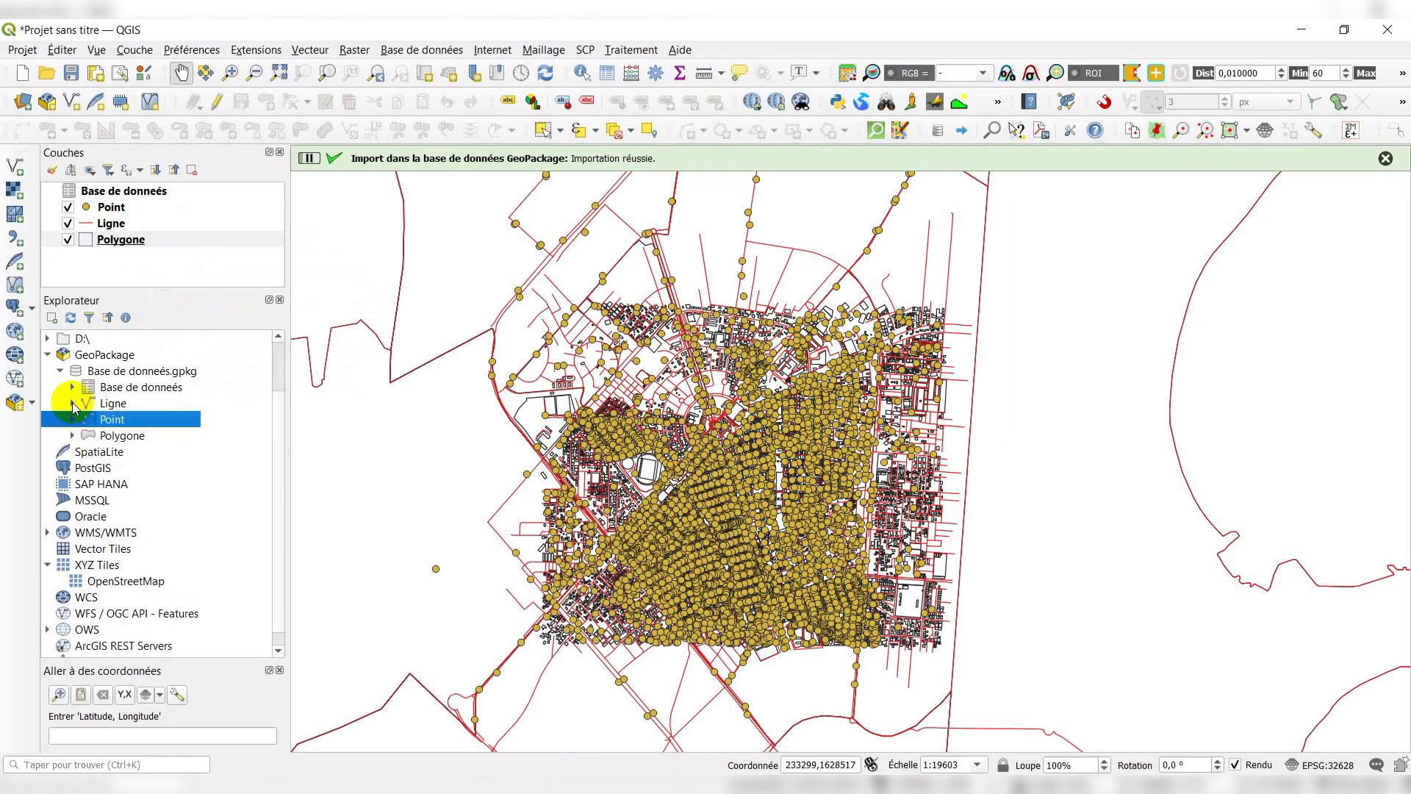
pyautogui.click(76, 405)
pyautogui.click(115, 437)
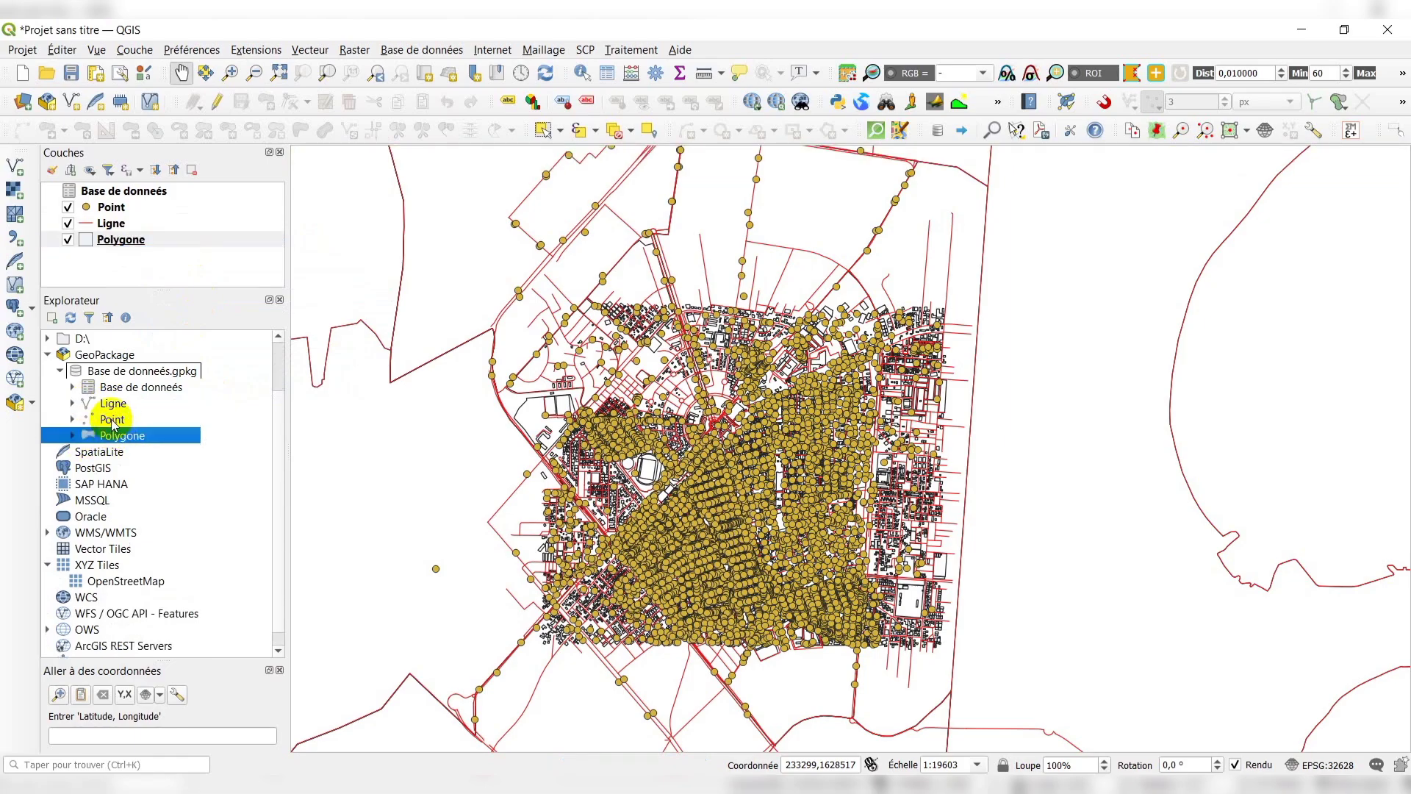
# Try to move the Point table above Ligne within the Base de donneés.gpkg database
pyautogui.moveTo(114, 424); pyautogui.dragTo(124, 418)
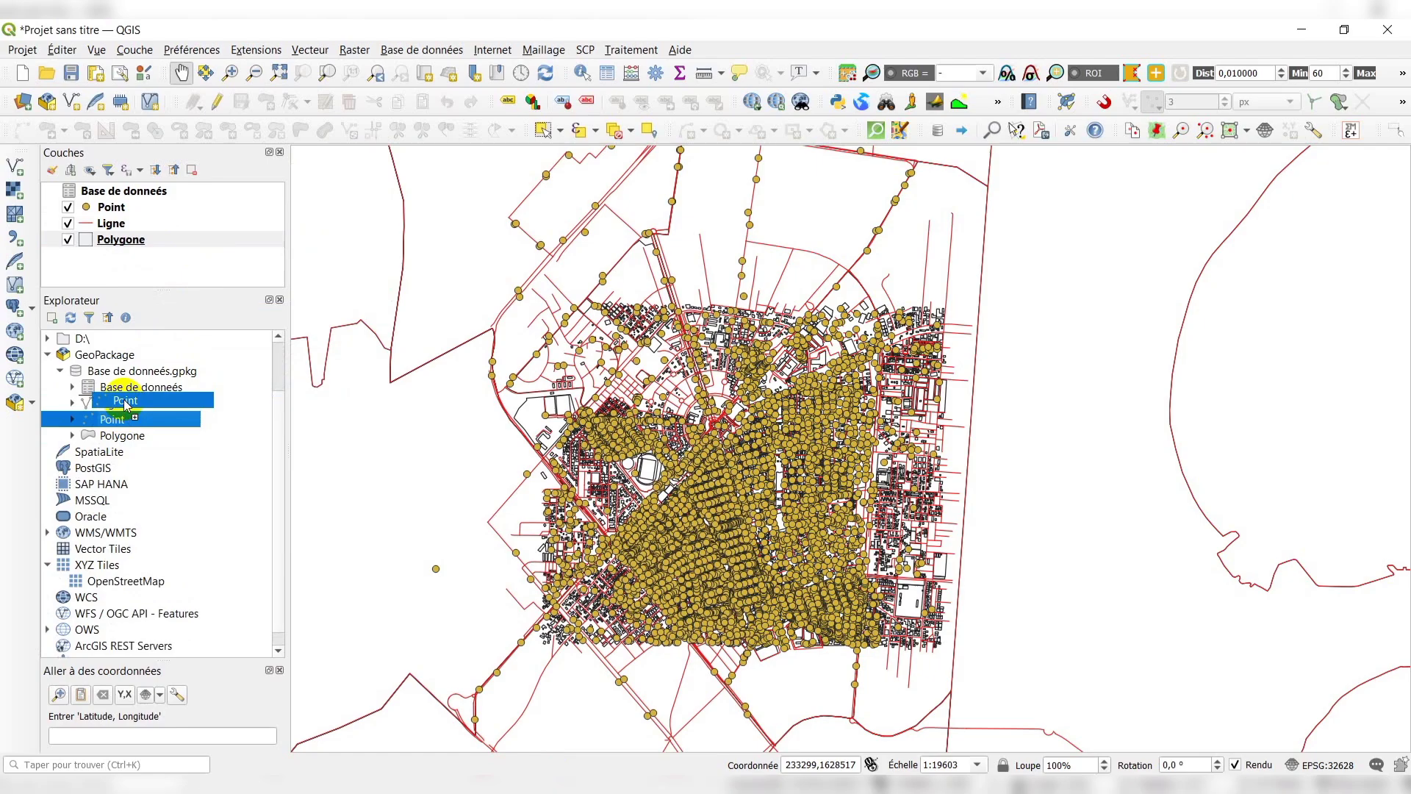
pyautogui.moveTo(126, 409); pyautogui.dragTo(126, 409)
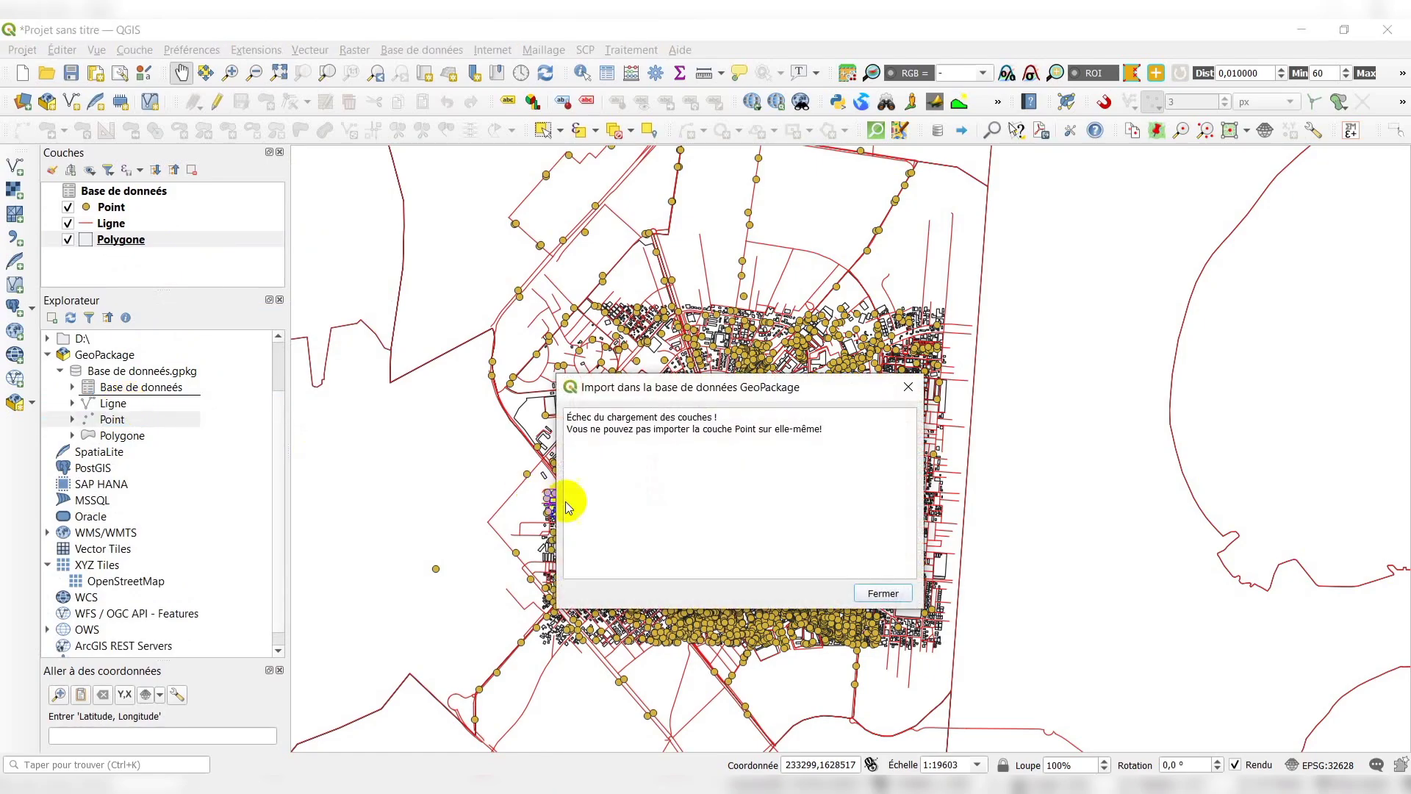
pyautogui.click(882, 593)
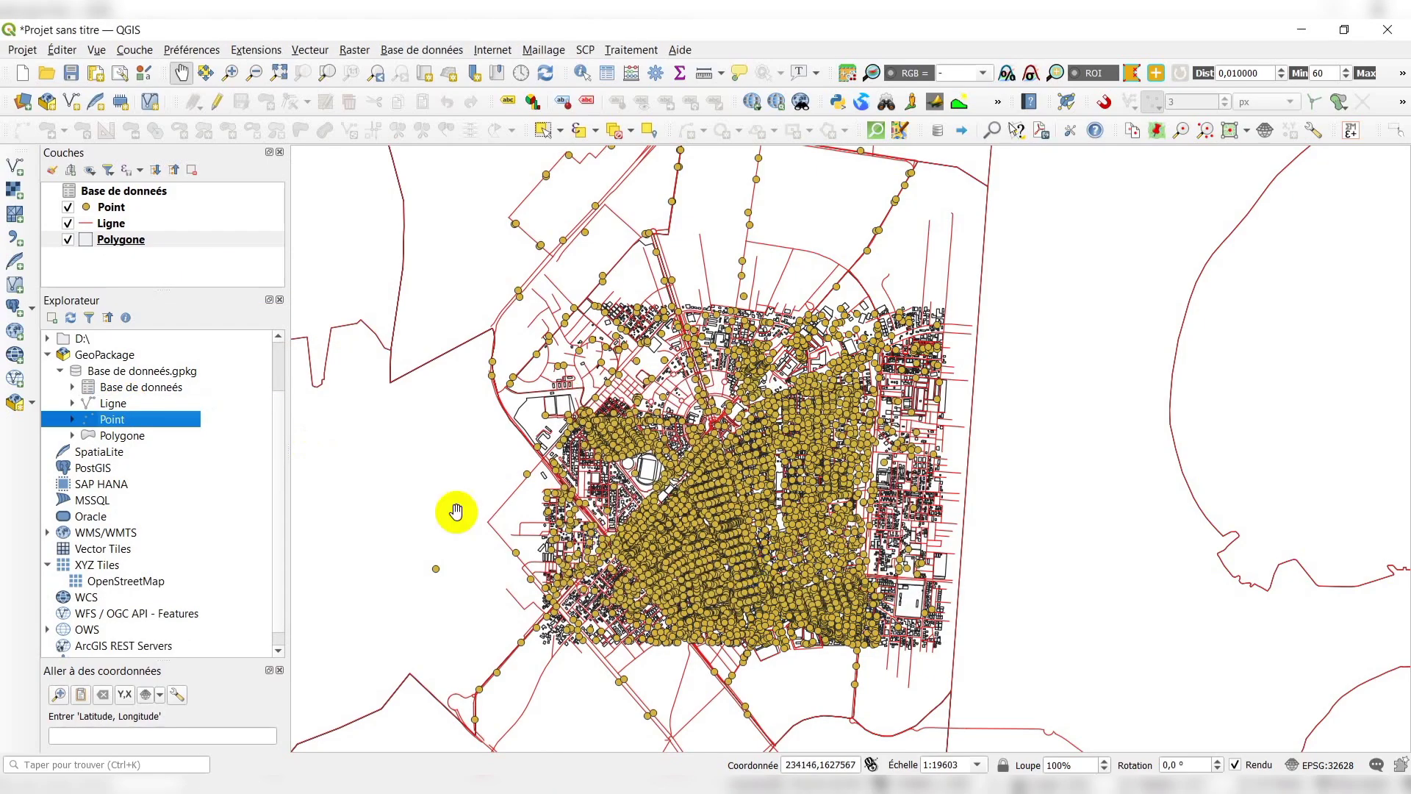
pyautogui.click(110, 406)
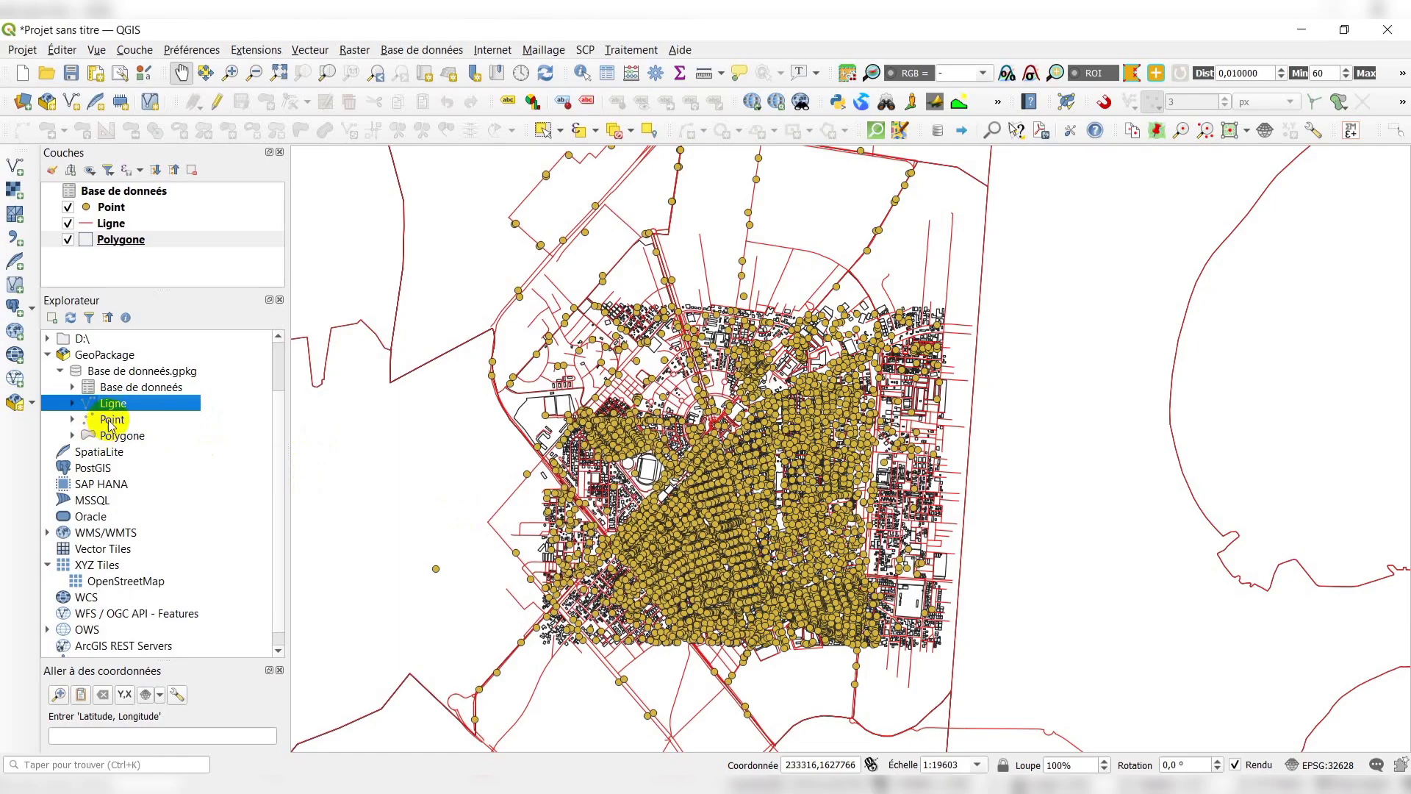
pyautogui.moveTo(110, 424); pyautogui.dragTo(114, 389)
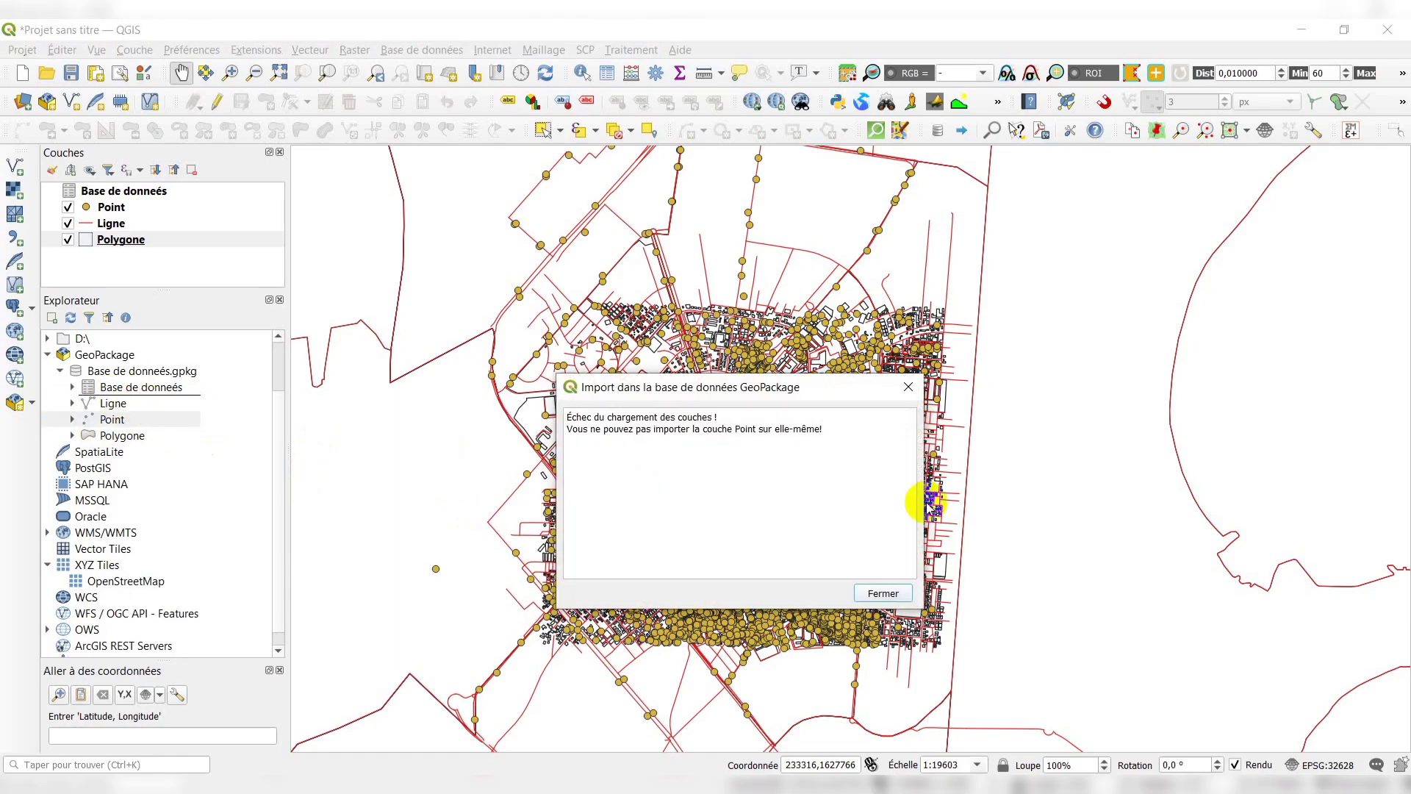
pyautogui.click(883, 594)
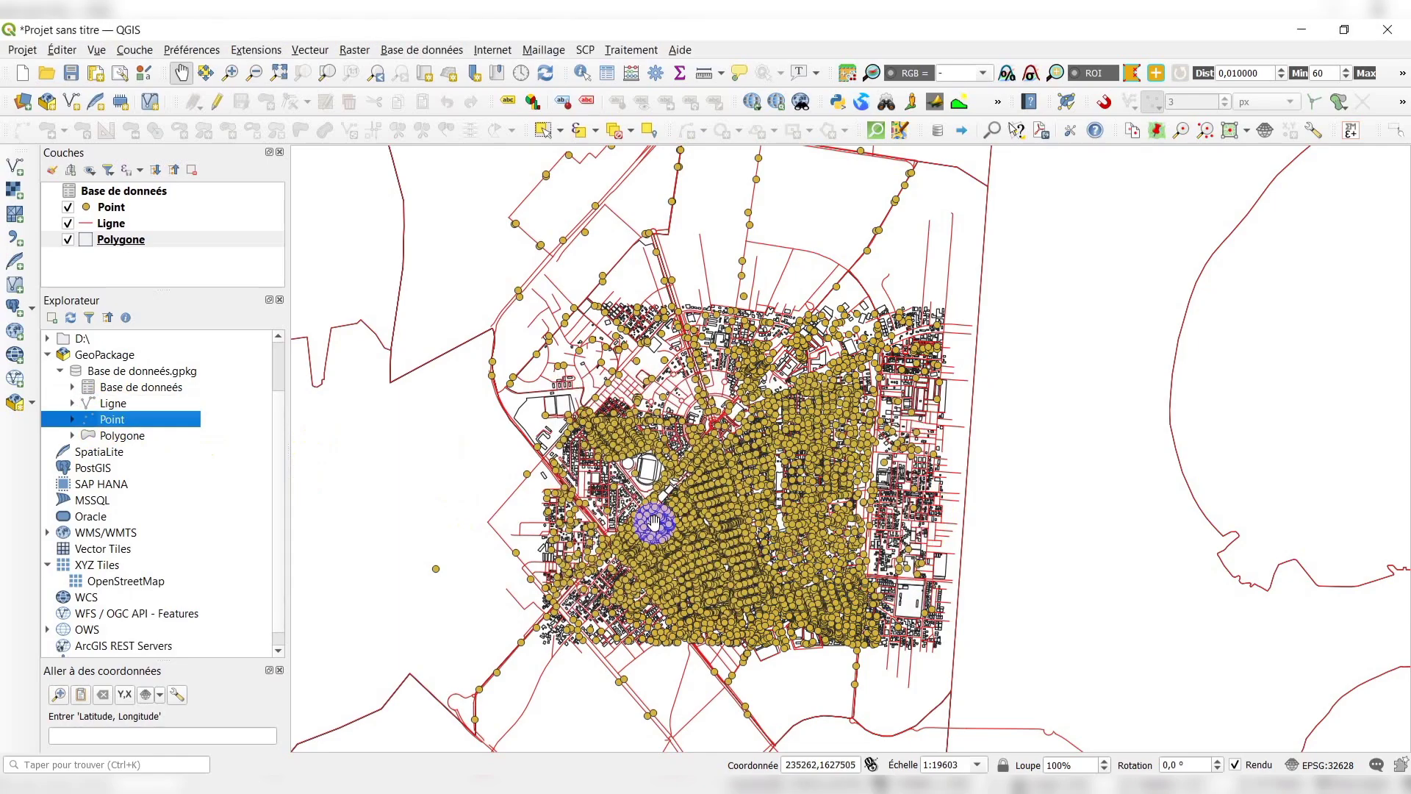
pyautogui.click(114, 434)
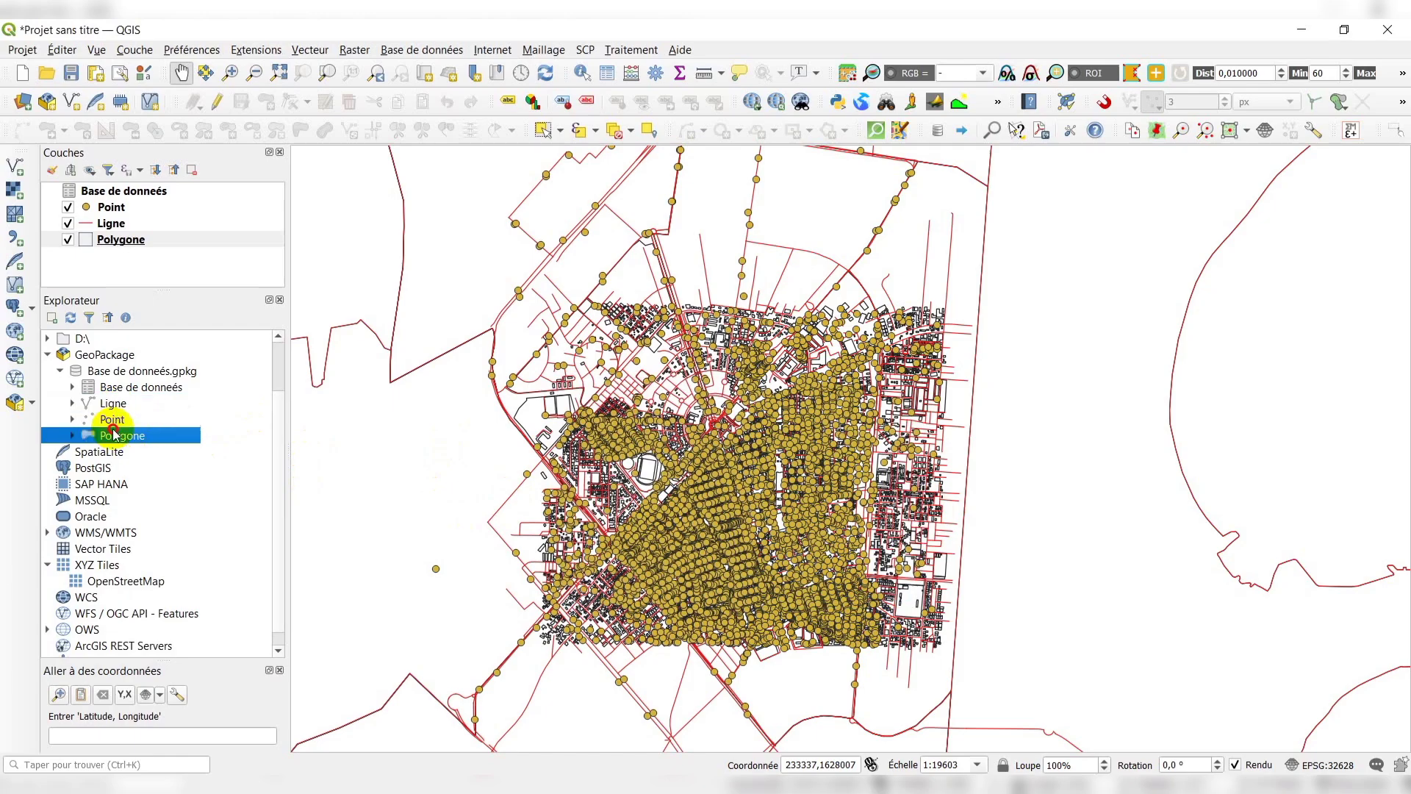
pyautogui.click(112, 406)
pyautogui.click(114, 419)
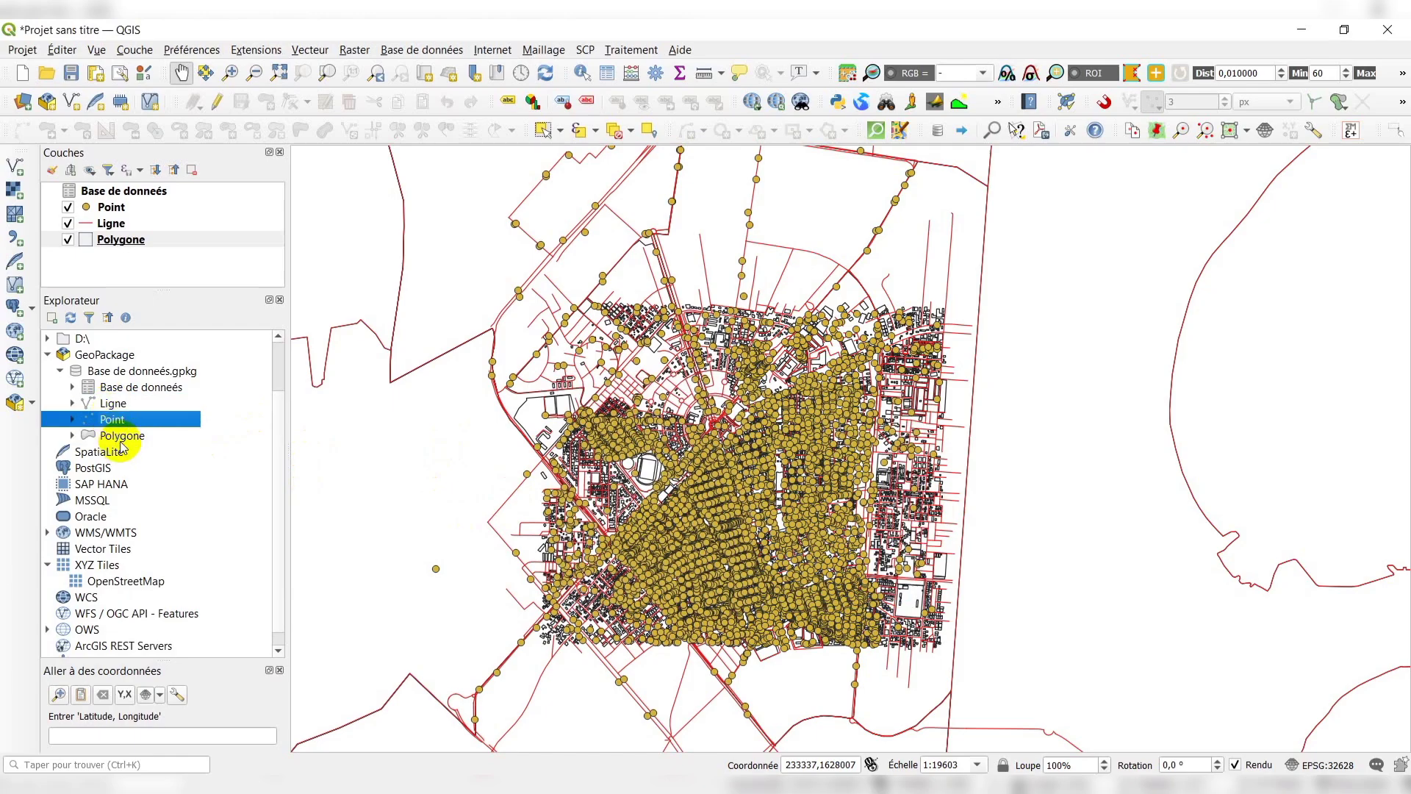
pyautogui.click(121, 438)
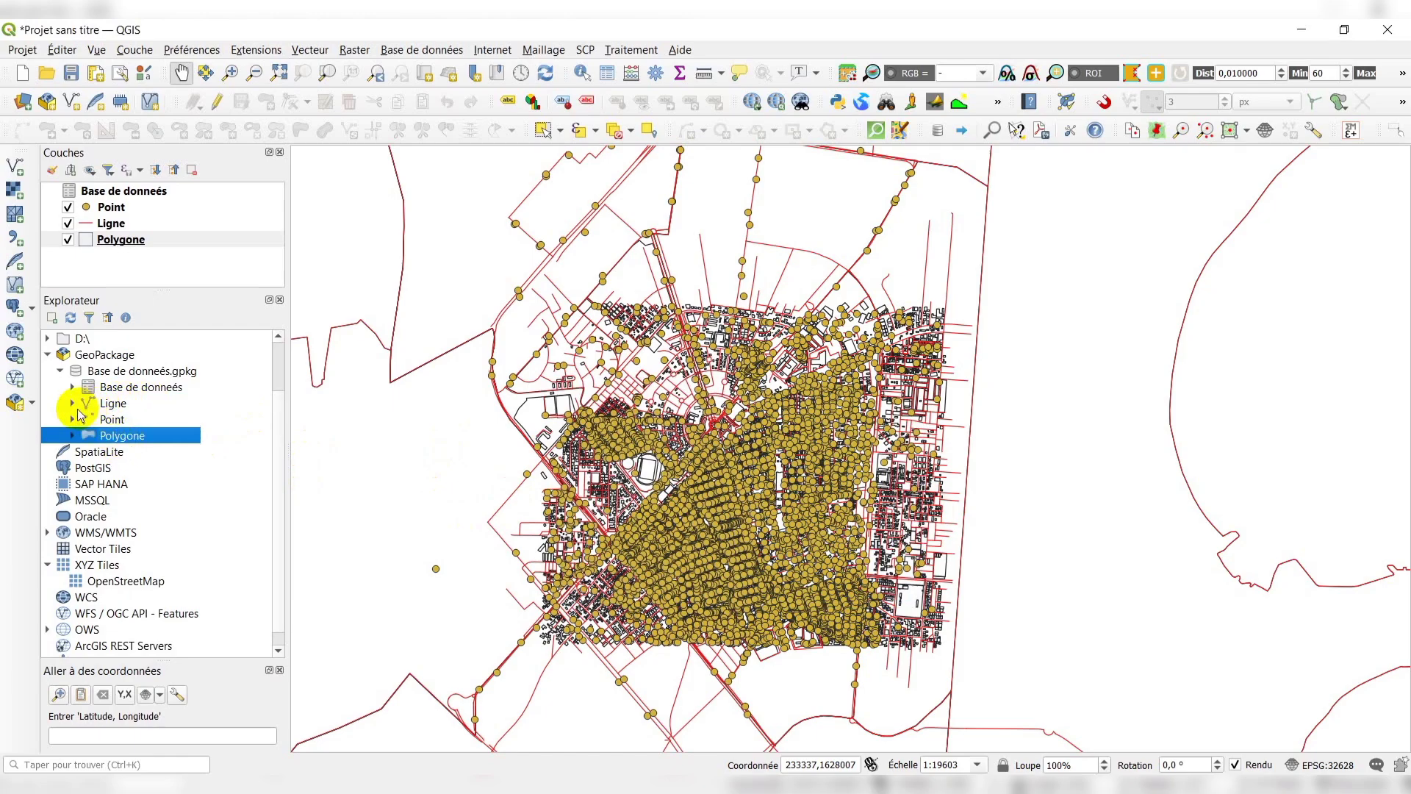
# Expand the field lists of the Ligne and Point tables in Base de donneés.gpkg and look through them
pyautogui.click(73, 403)
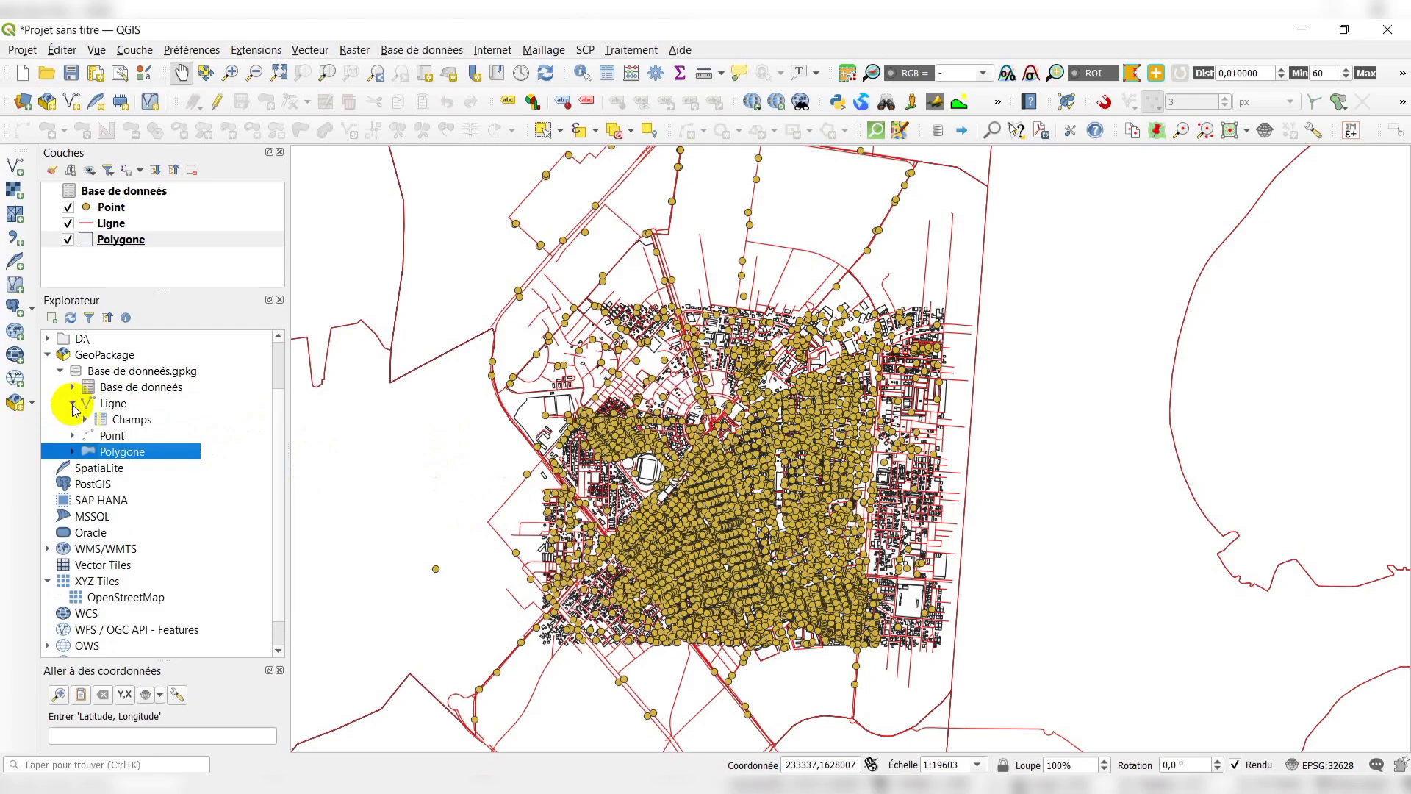
pyautogui.click(82, 420)
pyautogui.scroll(-3, 85, 441)
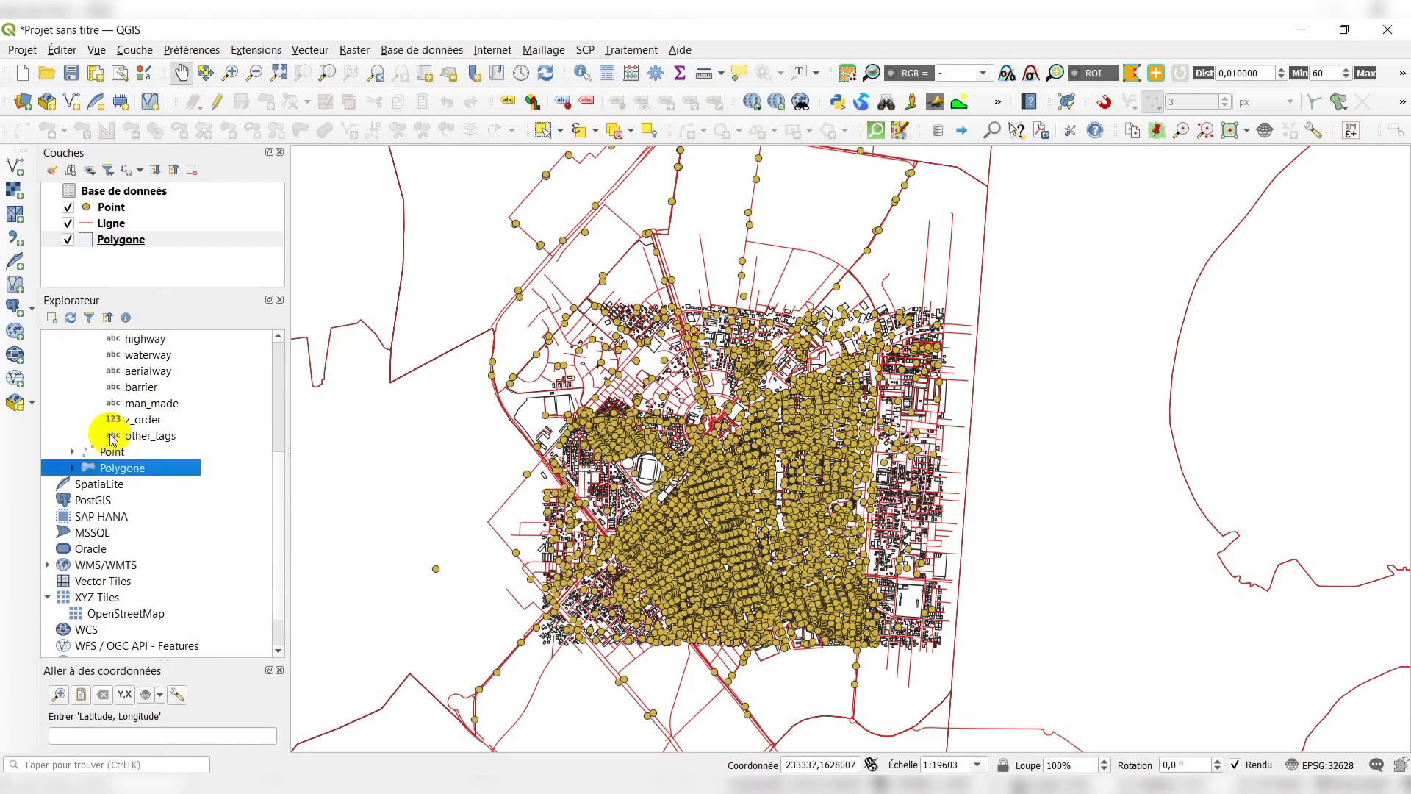
pyautogui.click(74, 453)
pyautogui.click(85, 468)
pyautogui.scroll(-2, 85, 478)
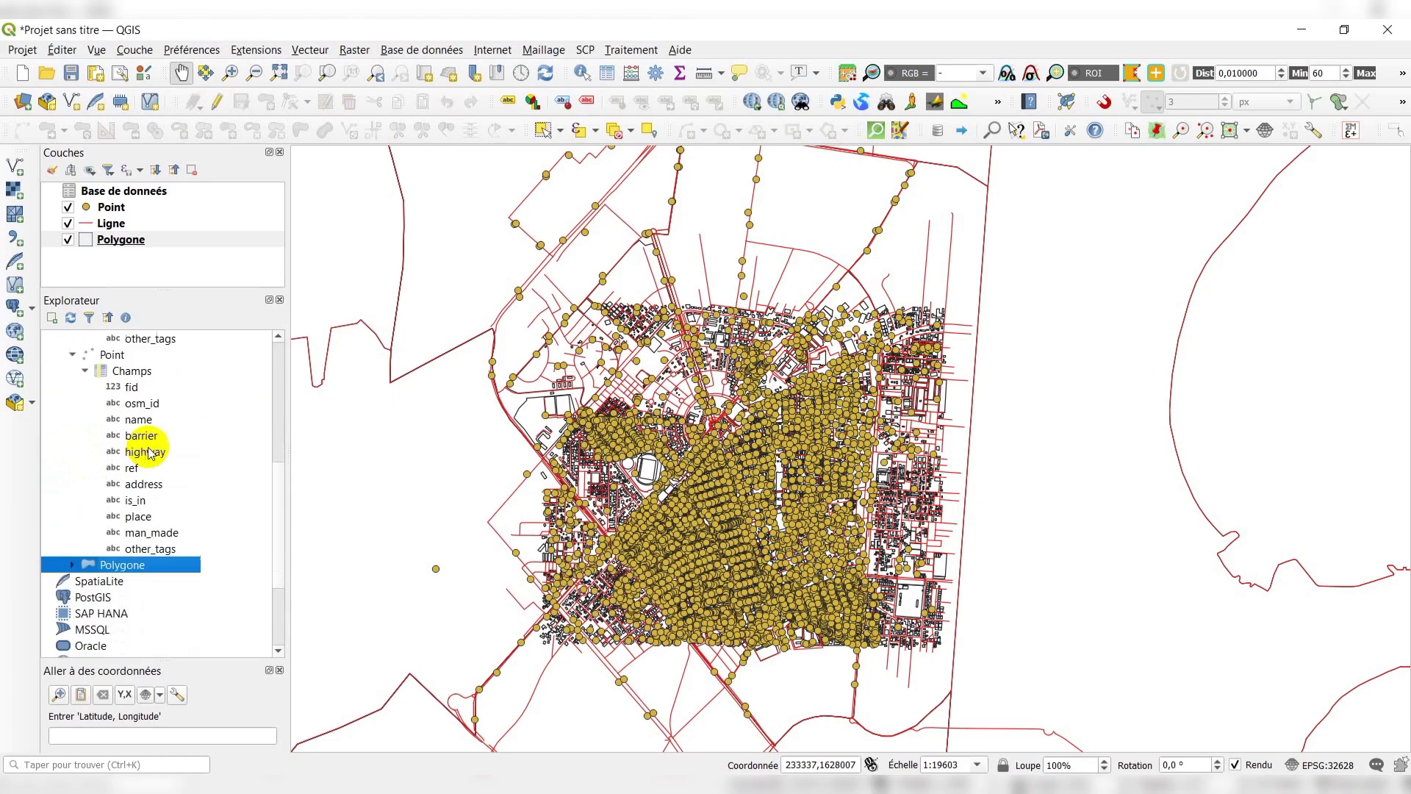
# Expand the Polygone table's field list in Base de donneés.gpkg and examine its fields
pyautogui.click(71, 566)
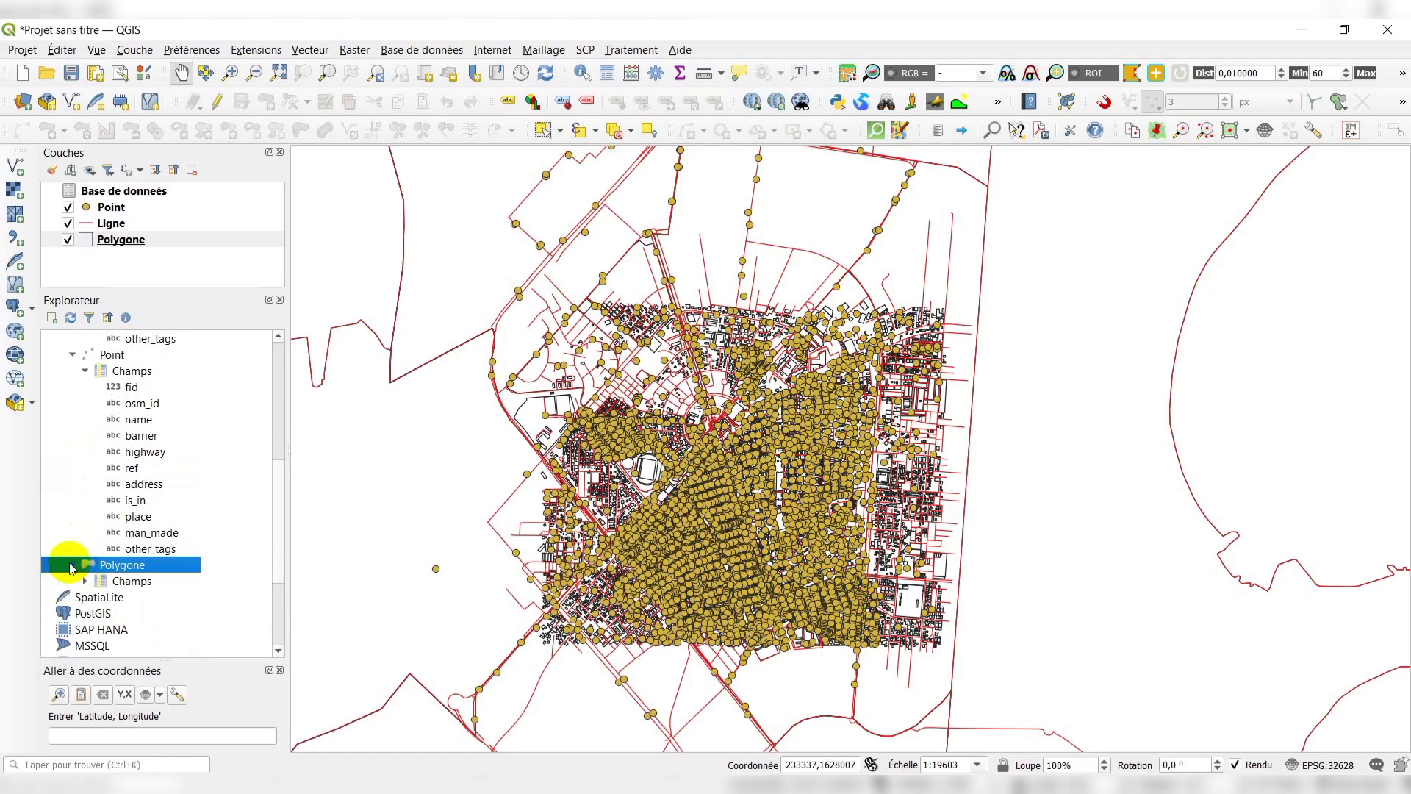
pyautogui.click(86, 581)
pyautogui.scroll(-8, 149, 482)
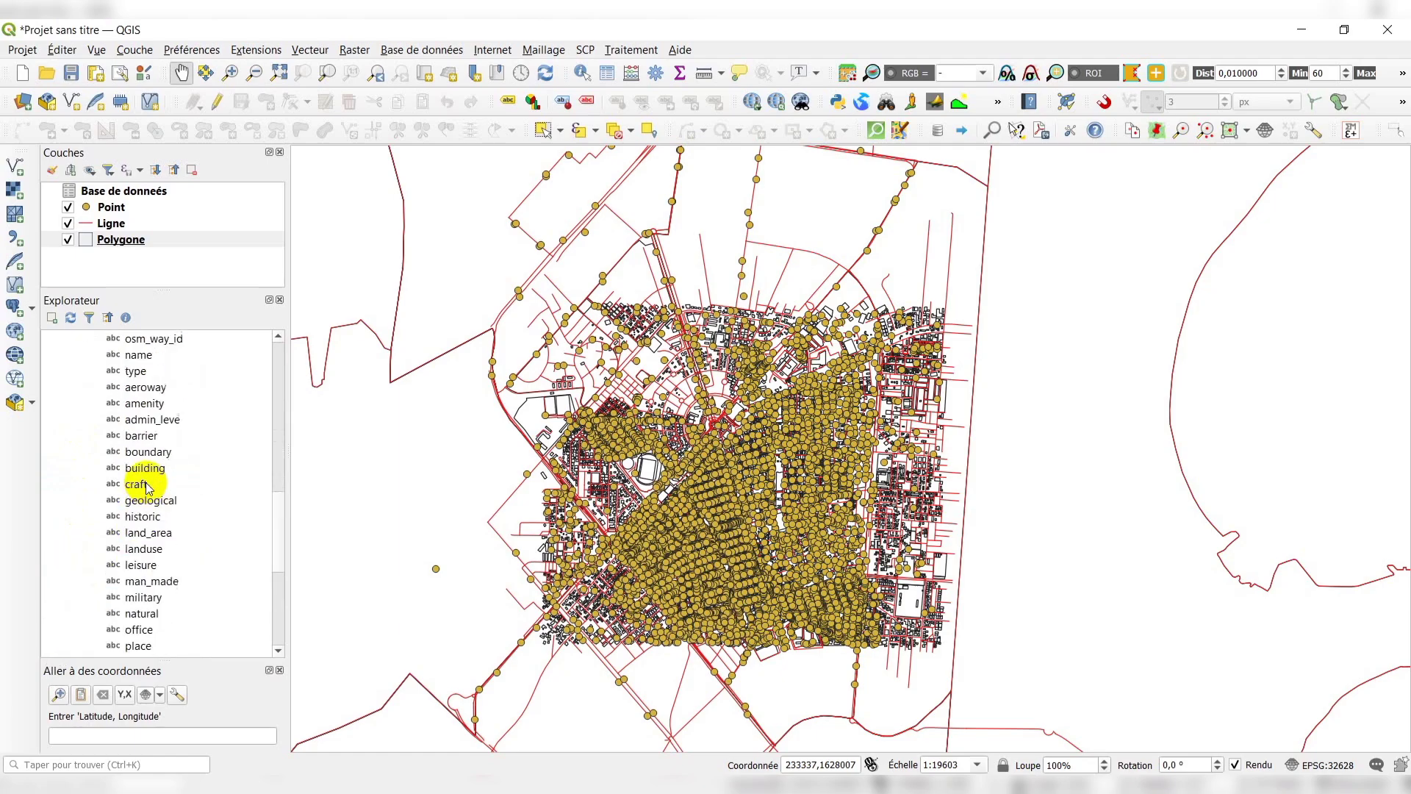
pyautogui.scroll(8, 148, 485)
pyautogui.click(147, 468)
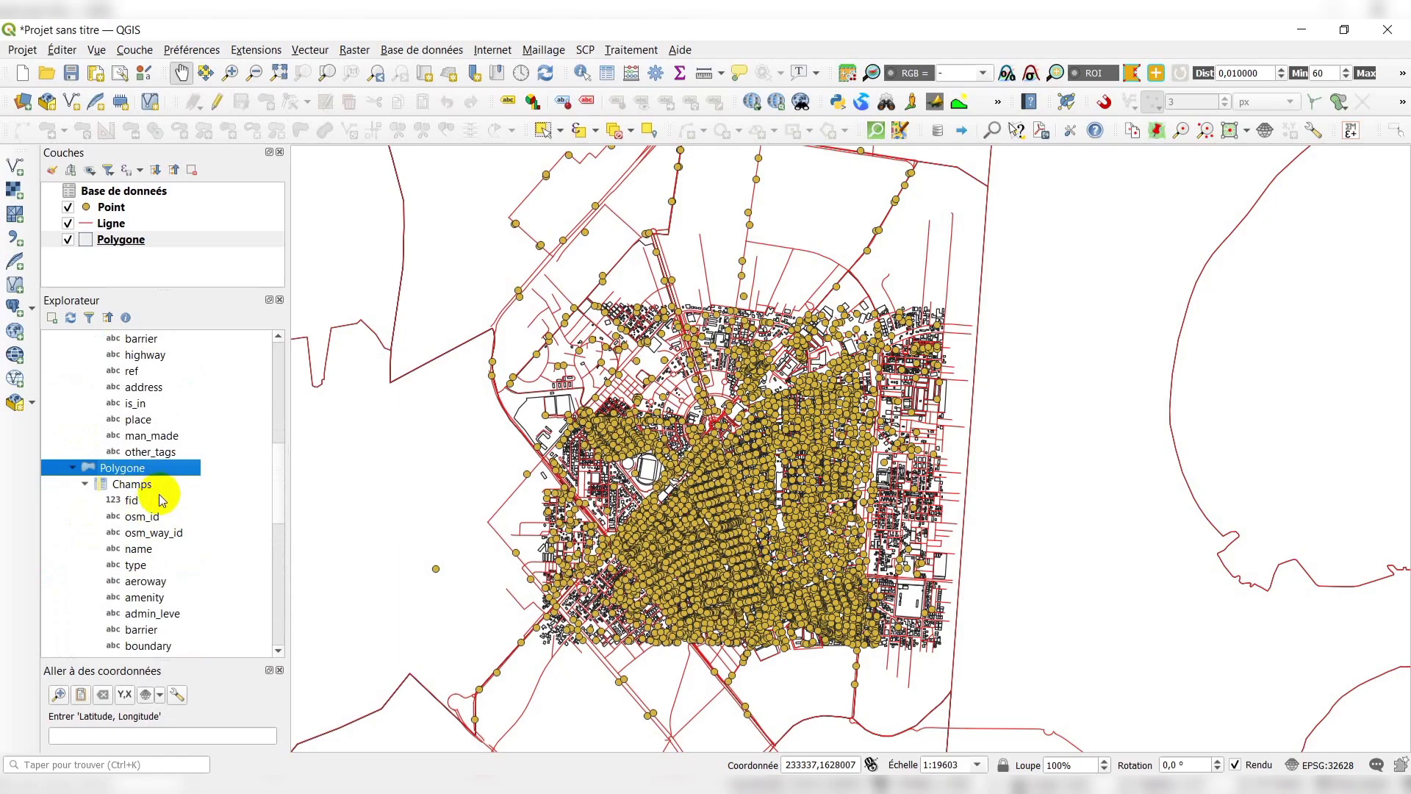
pyautogui.scroll(-2, 156, 490)
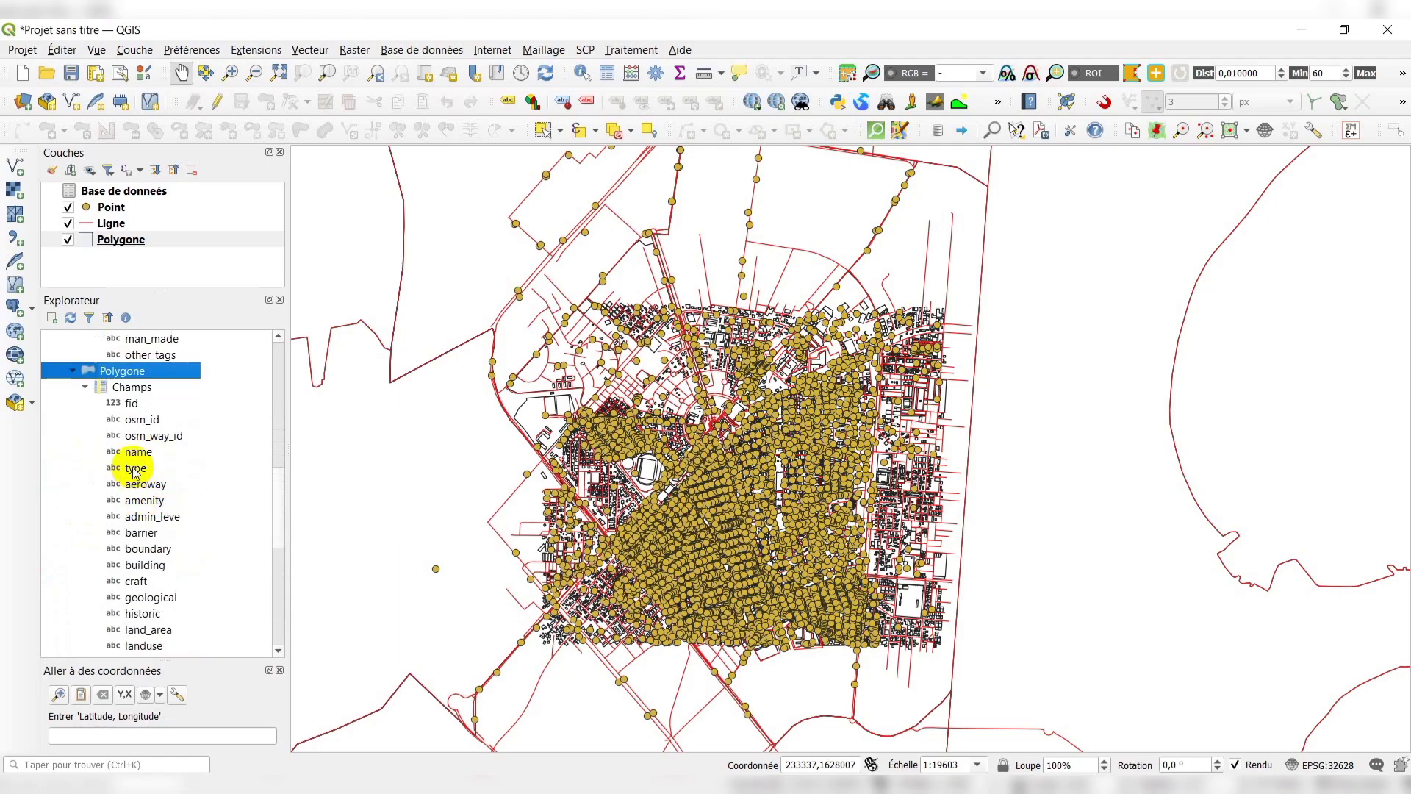
pyautogui.click(136, 469)
pyautogui.scroll(2, 139, 470)
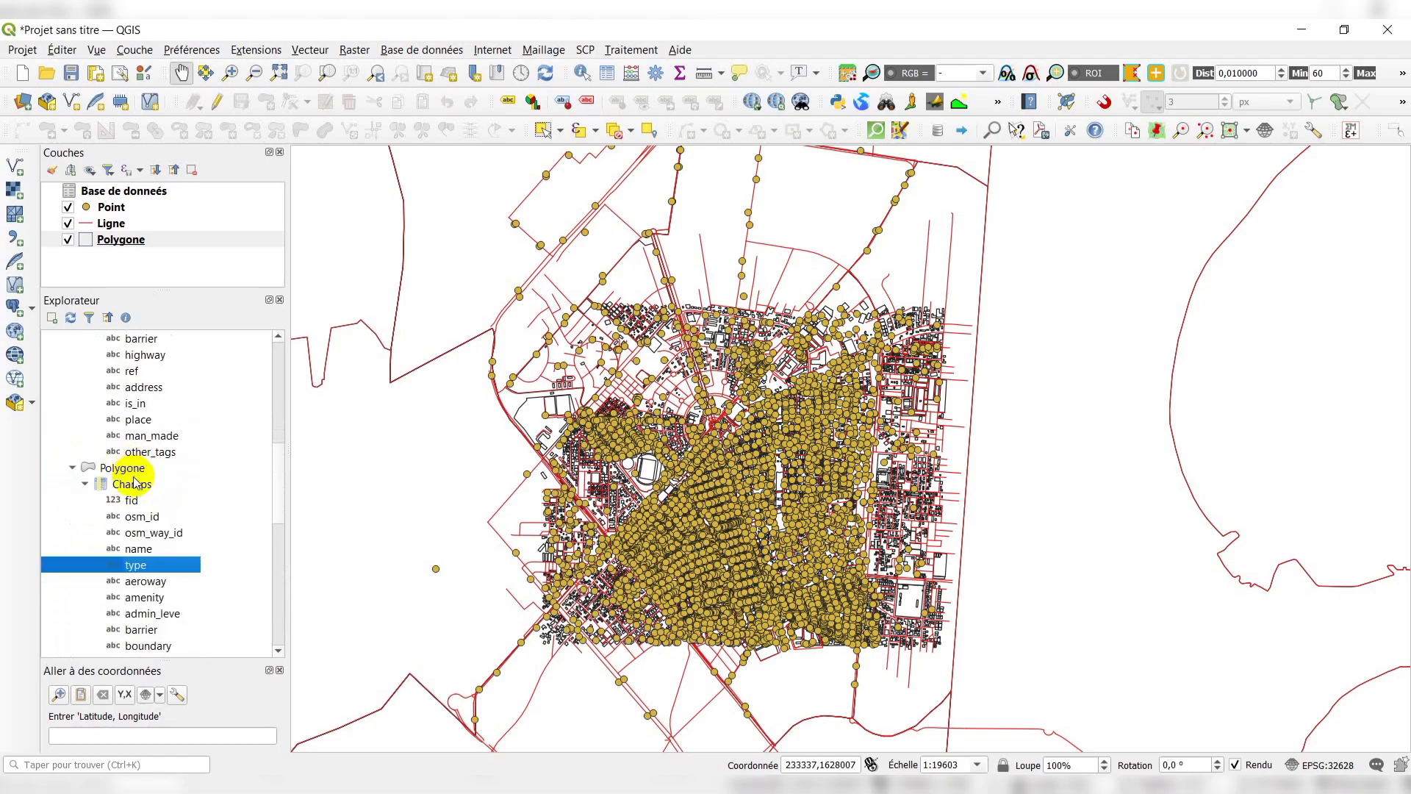
pyautogui.click(132, 469)
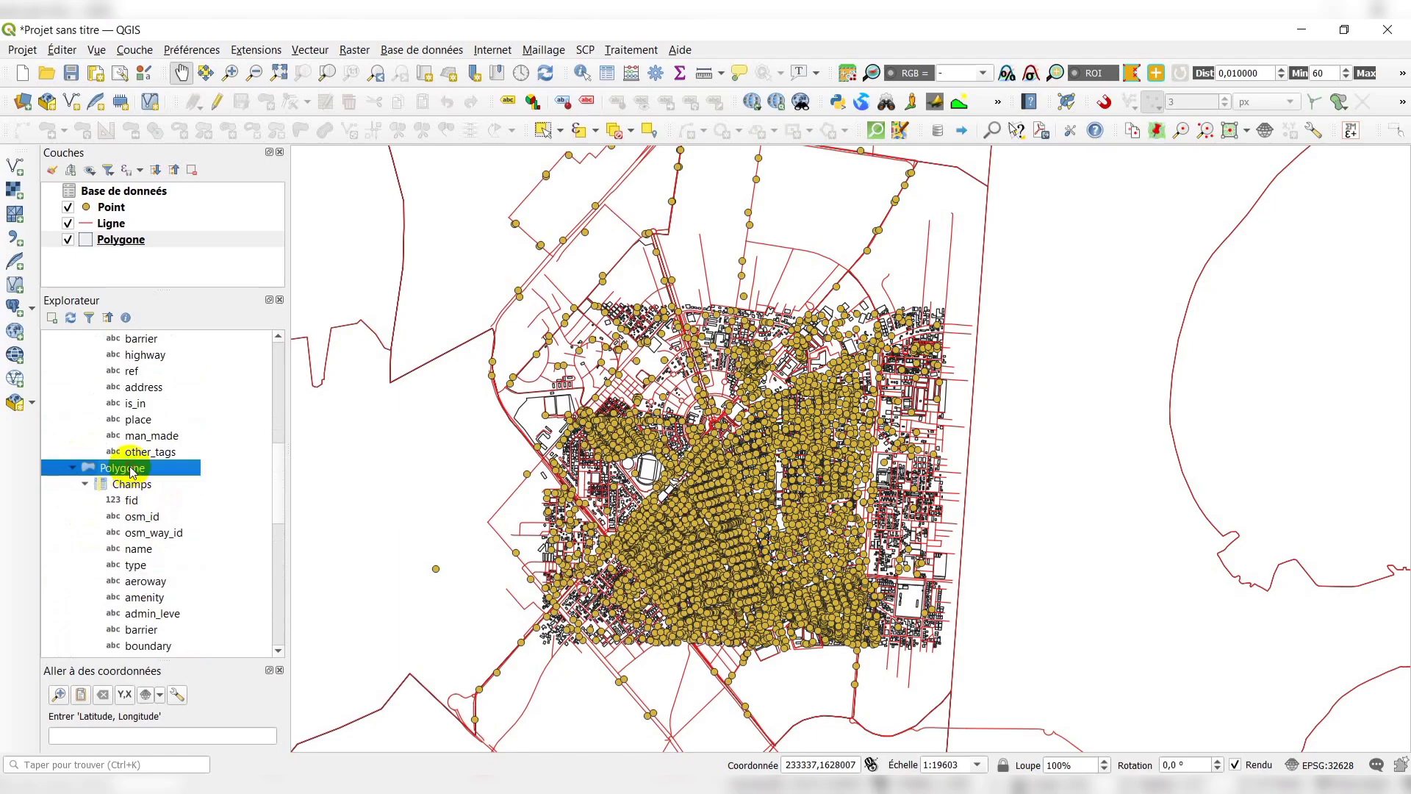
# Examine the file location and format choices for exporting the Polygone table to a file, then cancel the export
pyautogui.rightClick(132, 471)
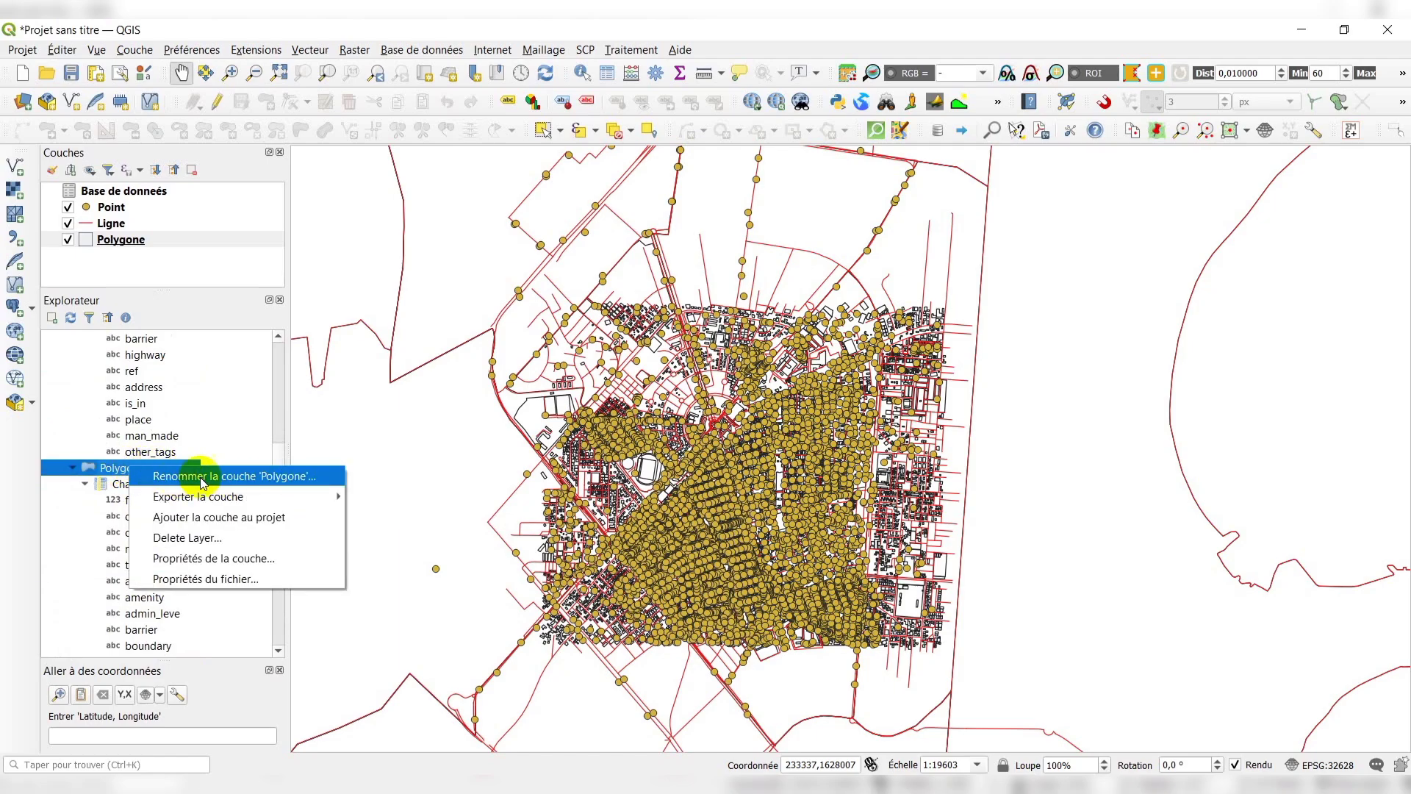
pyautogui.moveTo(196, 495)
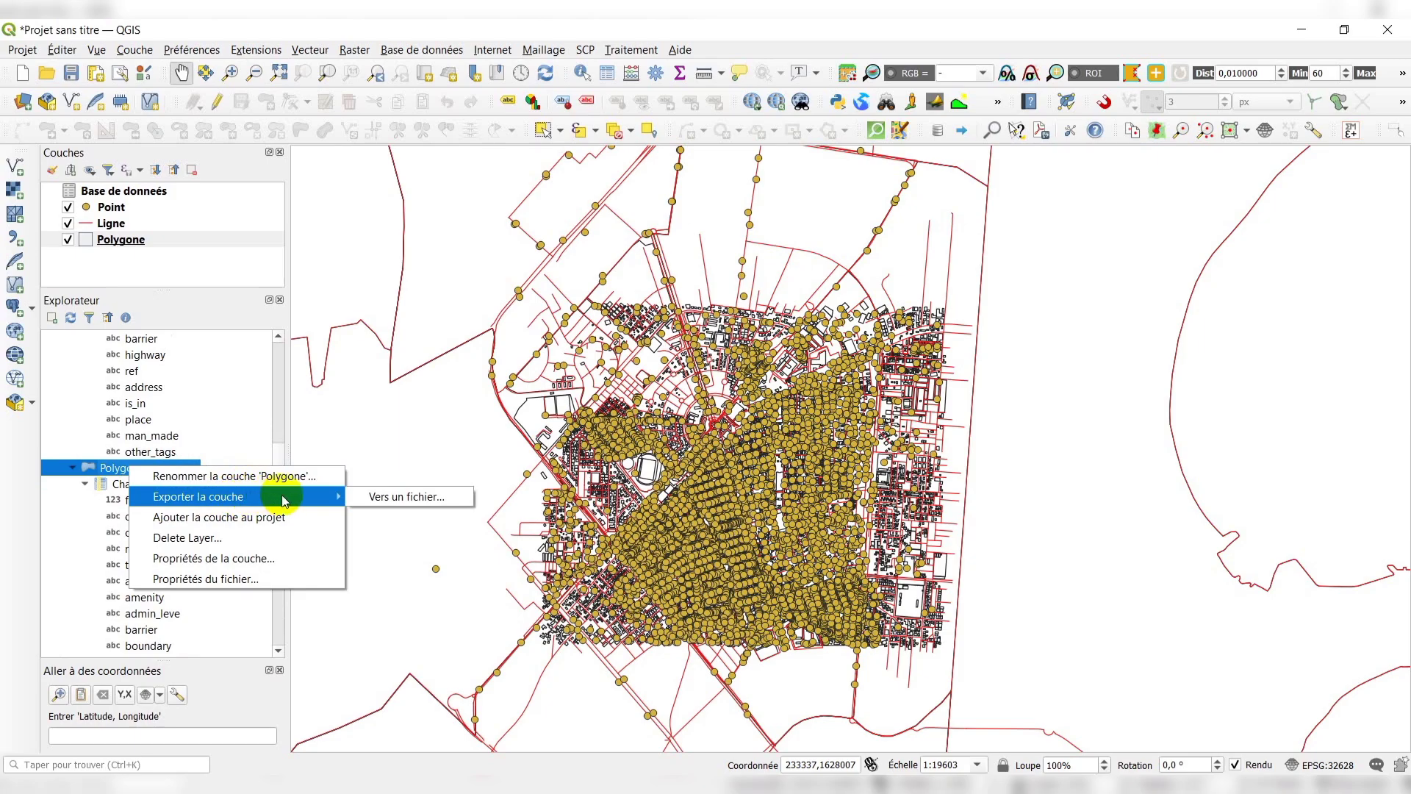
pyautogui.click(396, 498)
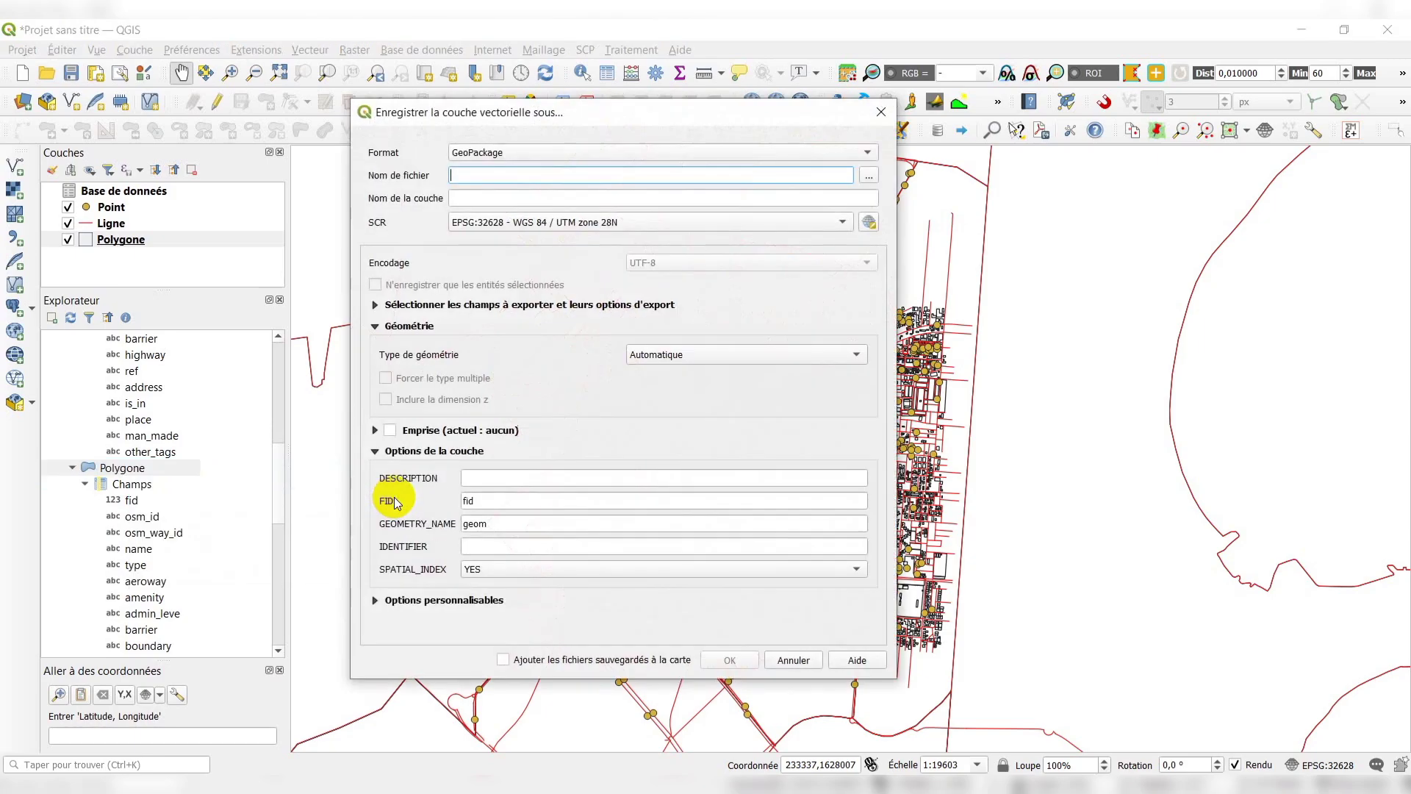
pyautogui.click(868, 177)
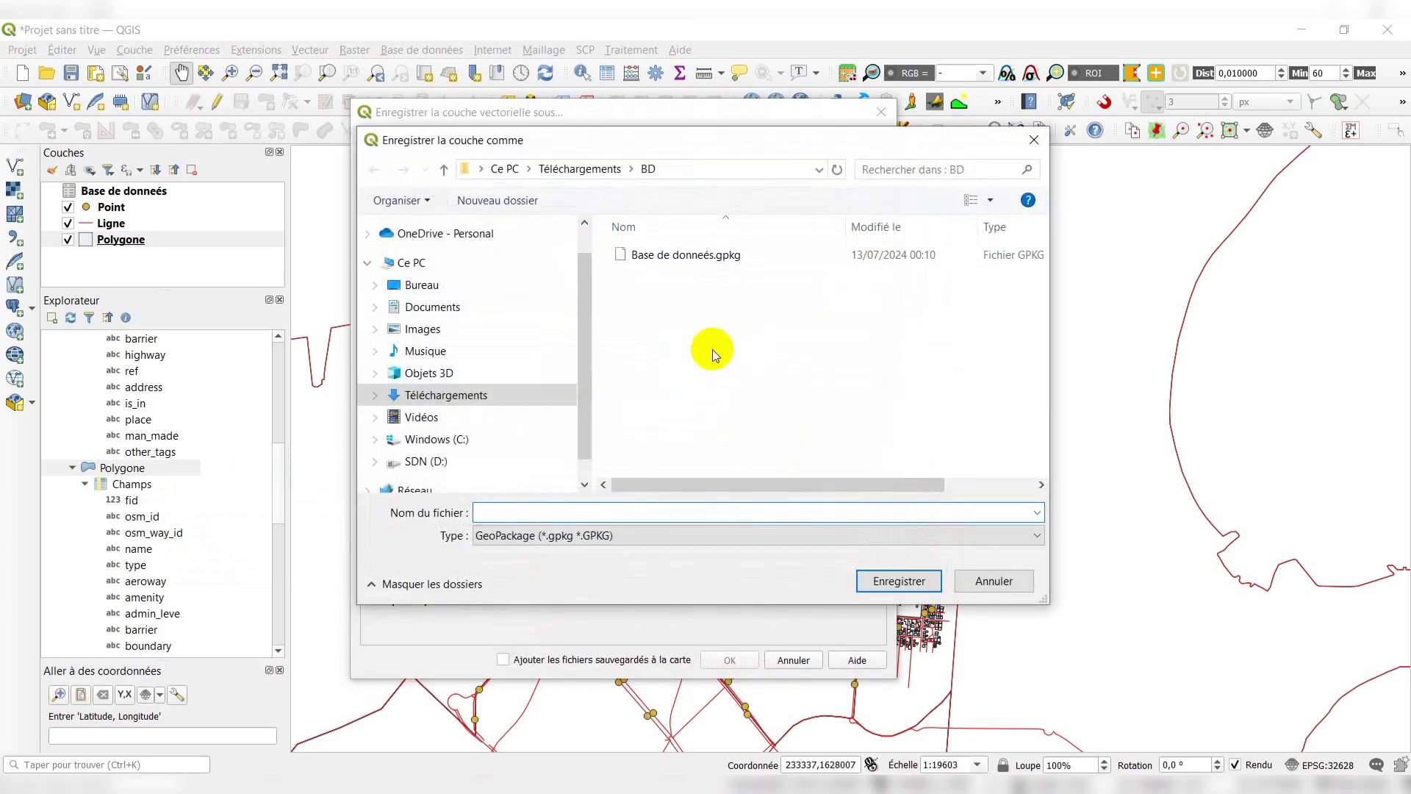
pyautogui.click(989, 583)
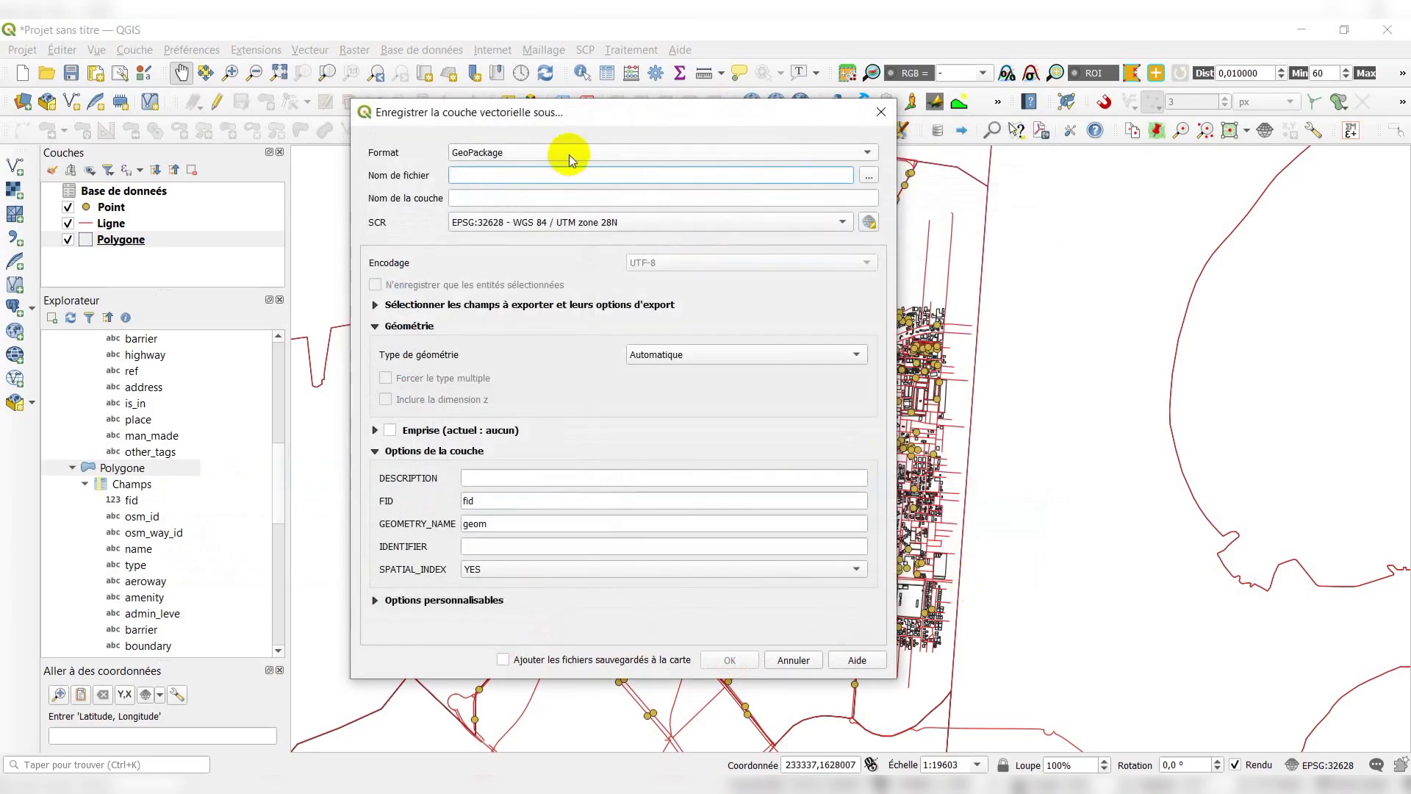
pyautogui.click(574, 153)
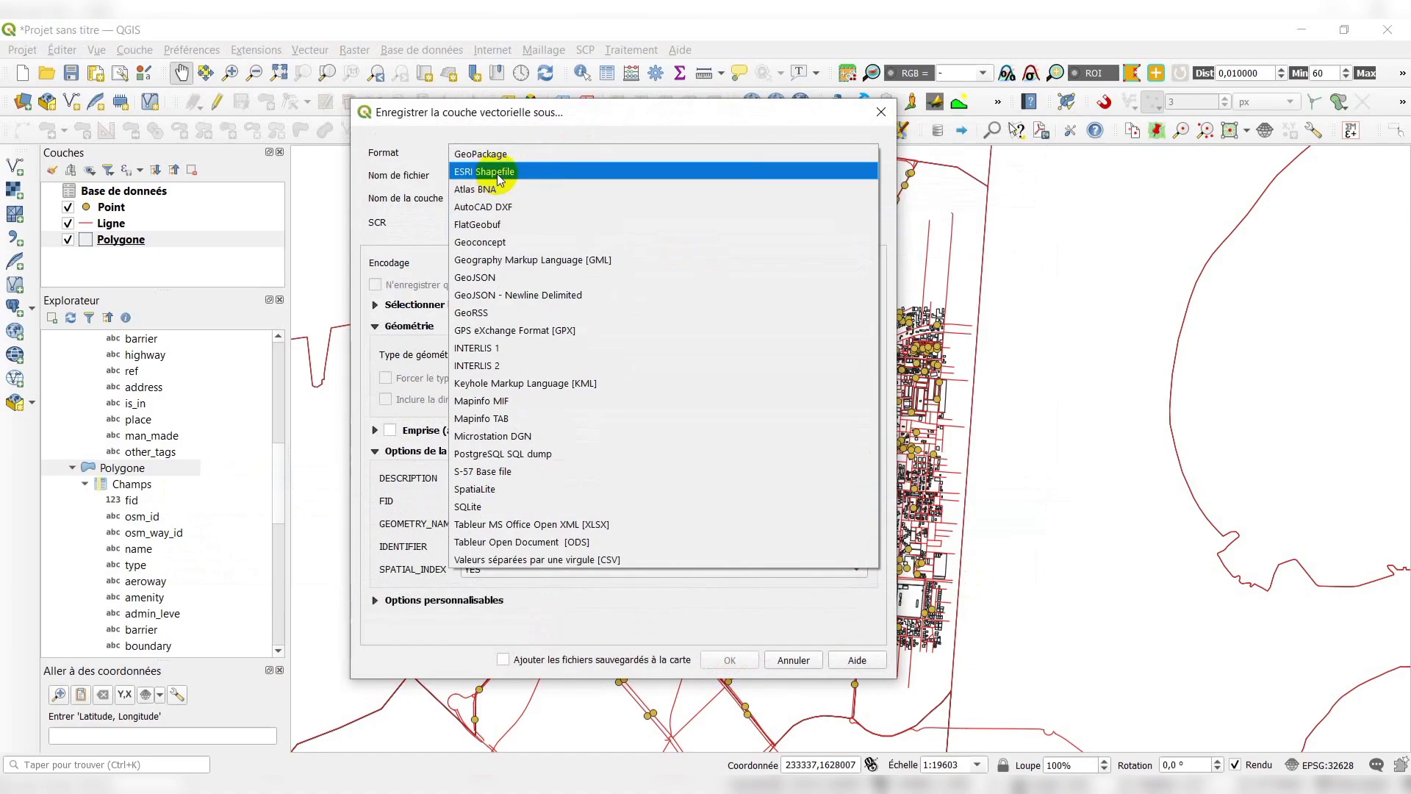
pyautogui.click(491, 153)
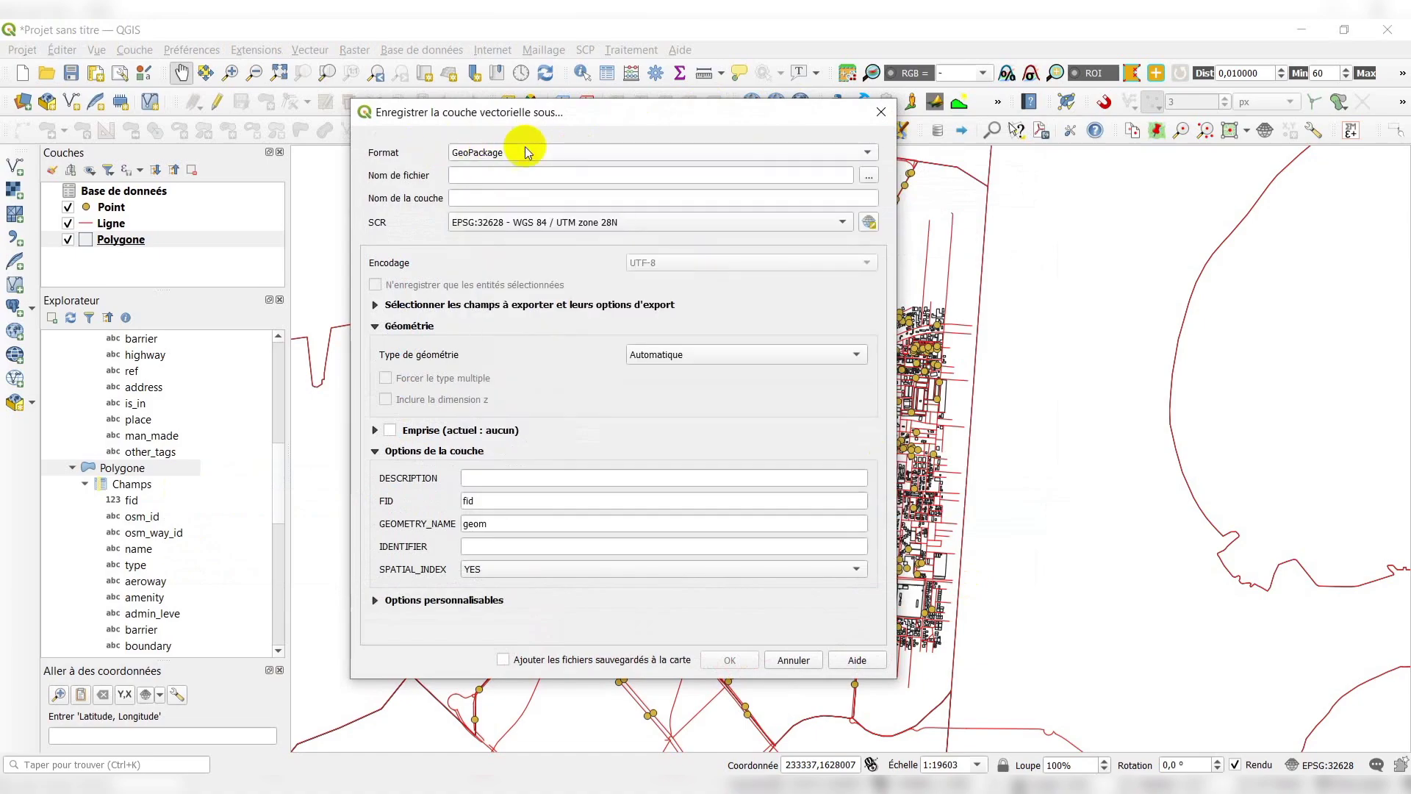
pyautogui.click(794, 660)
pyautogui.rightClick(131, 468)
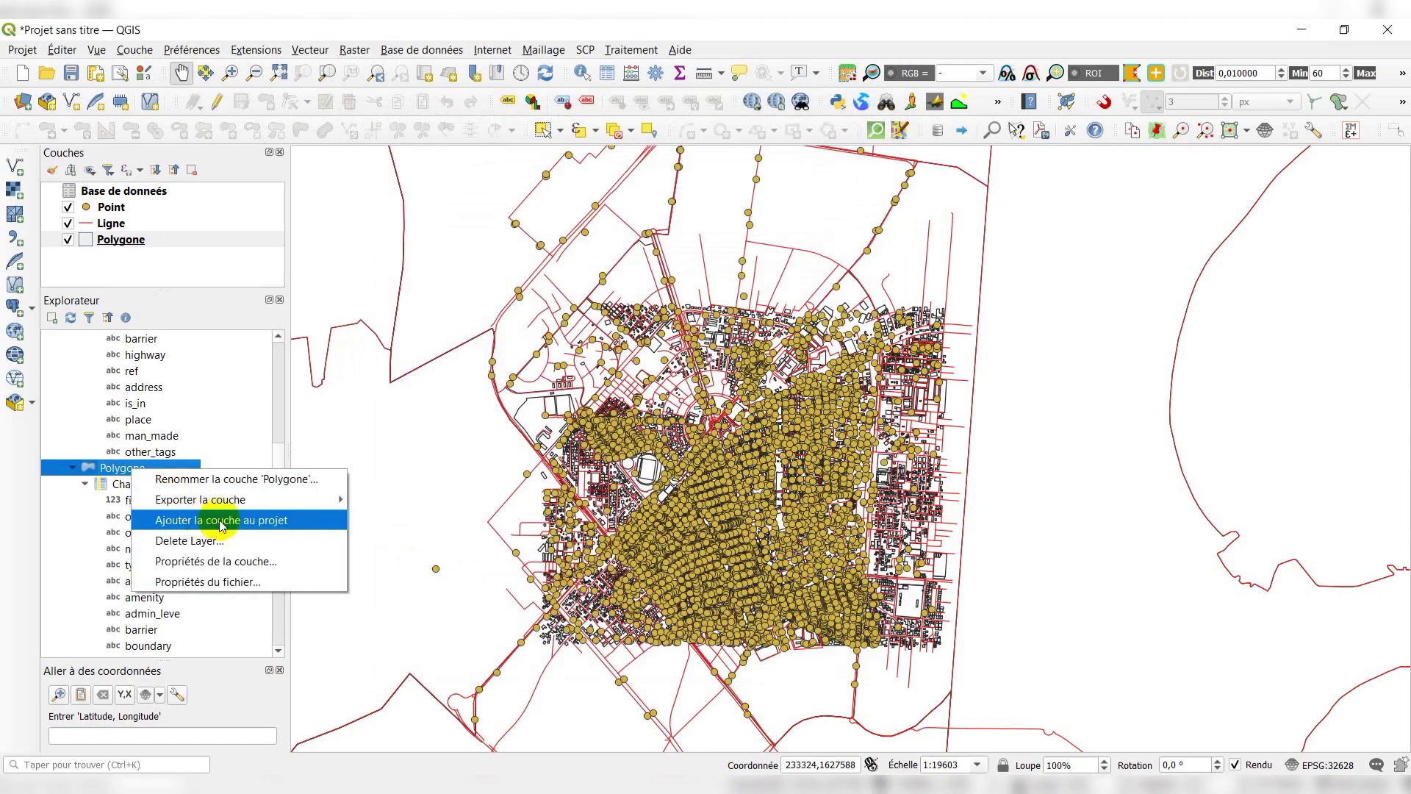
# Remove the Base de donneés, Point, Ligne and Polygone layers from the project
pyautogui.click(172, 193)
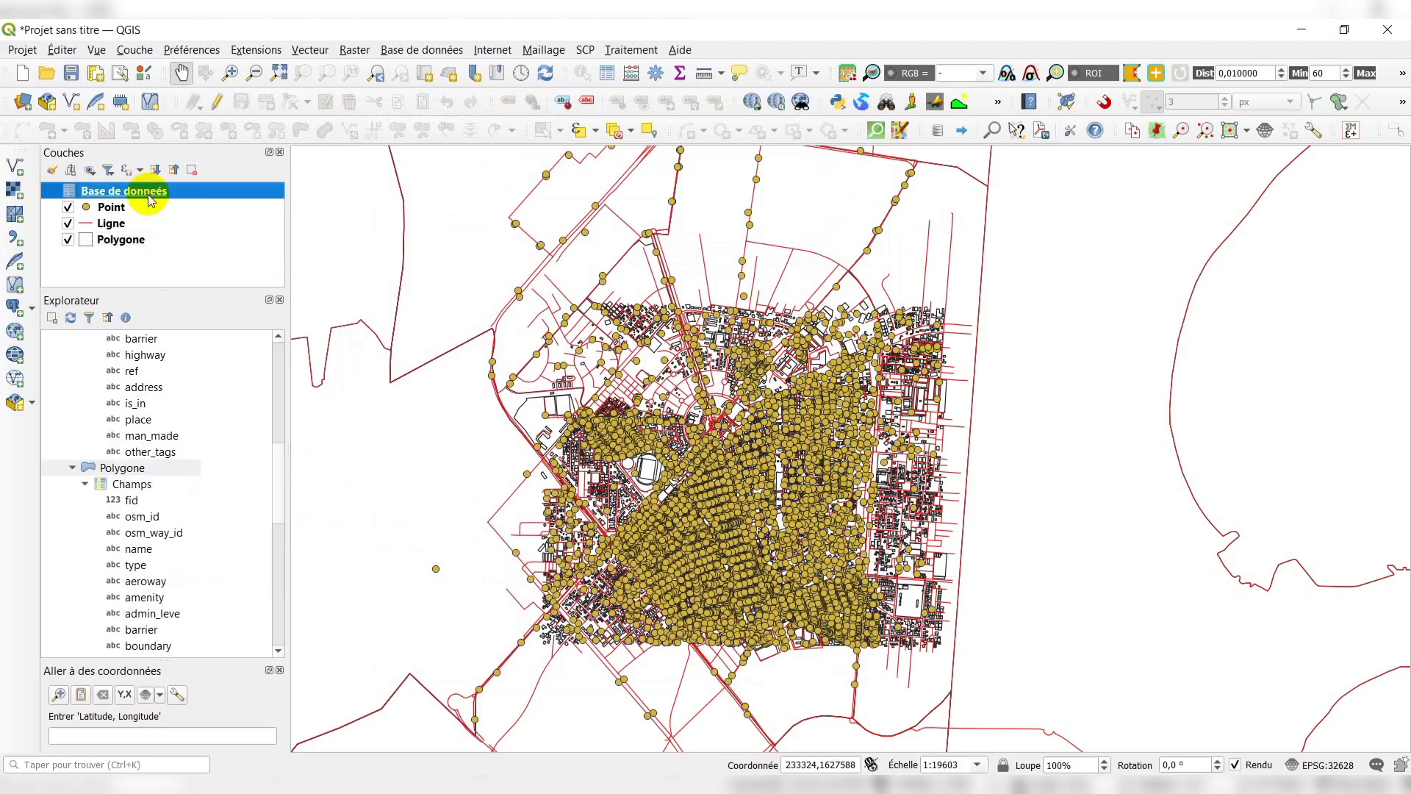
pyautogui.keyDown('shift'); pyautogui.click(122, 249); pyautogui.keyUp('shift')
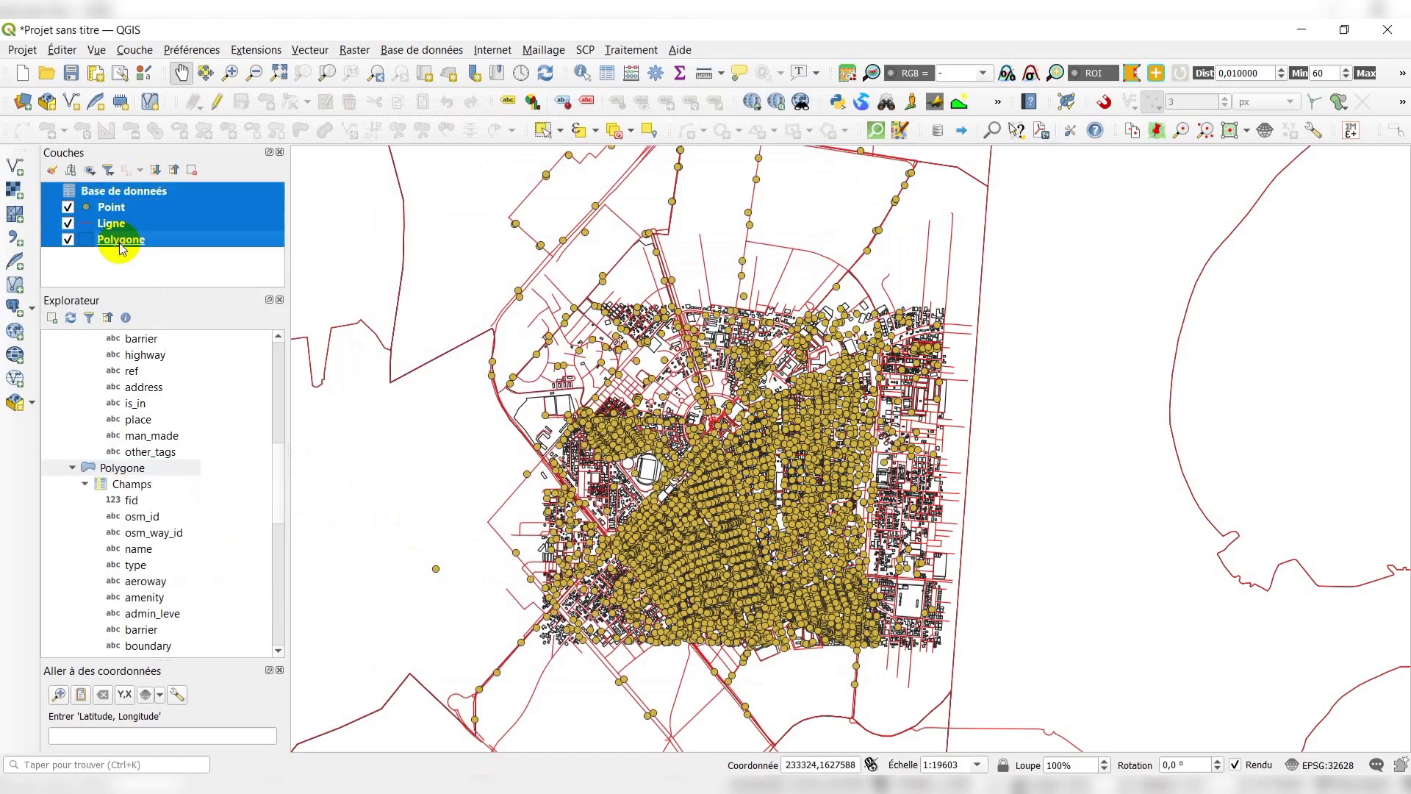
pyautogui.rightClick(138, 211)
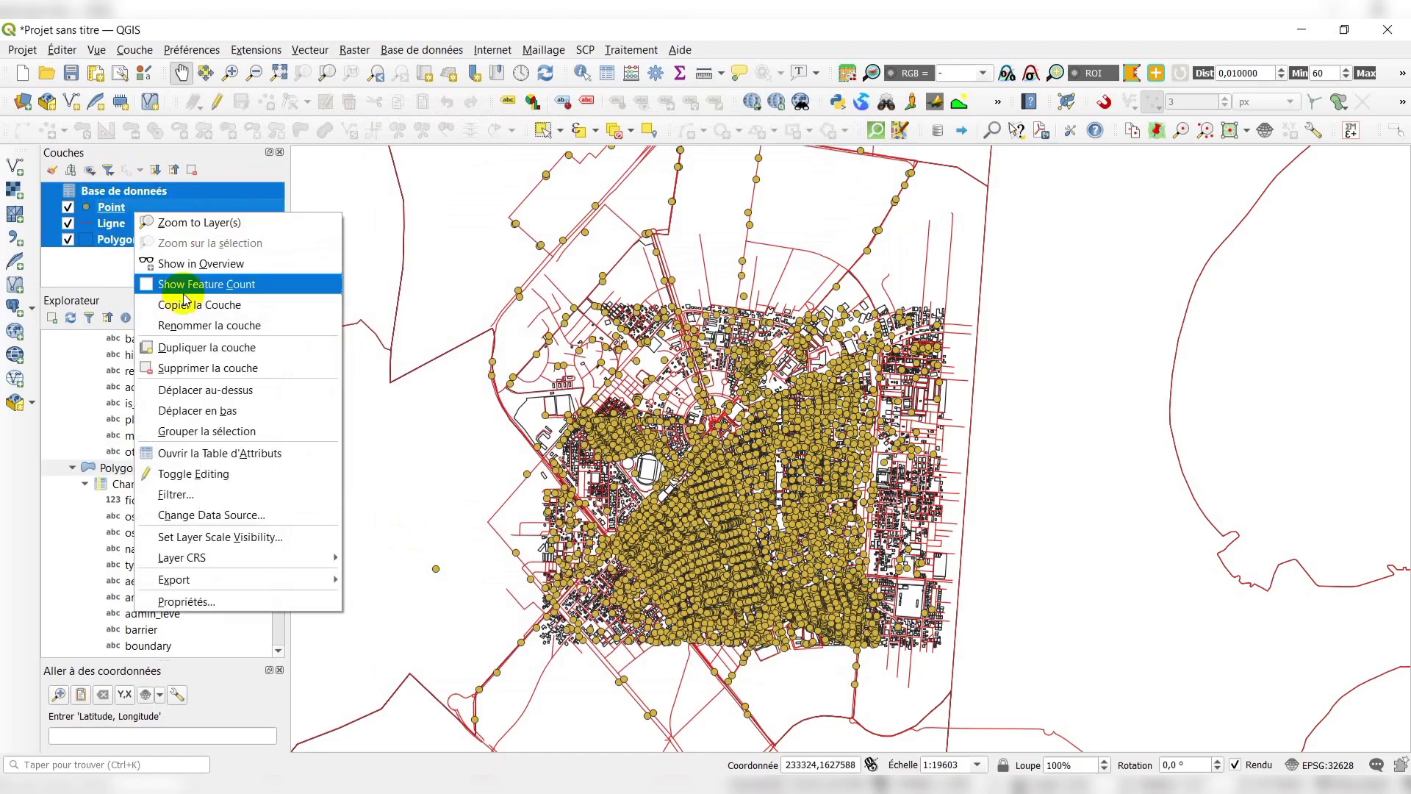
pyautogui.click(192, 368)
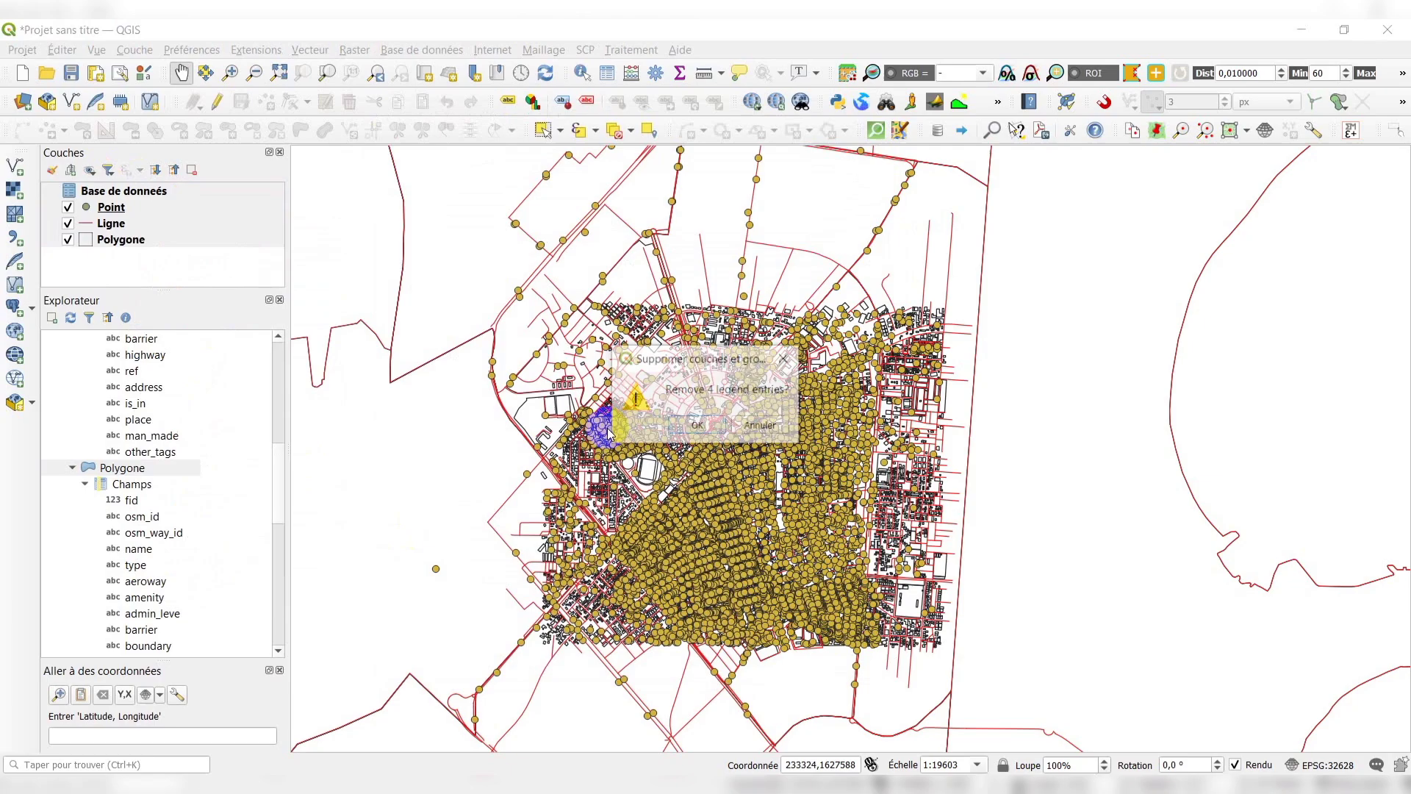
pyautogui.click(702, 426)
pyautogui.scroll(-2, 845, 368)
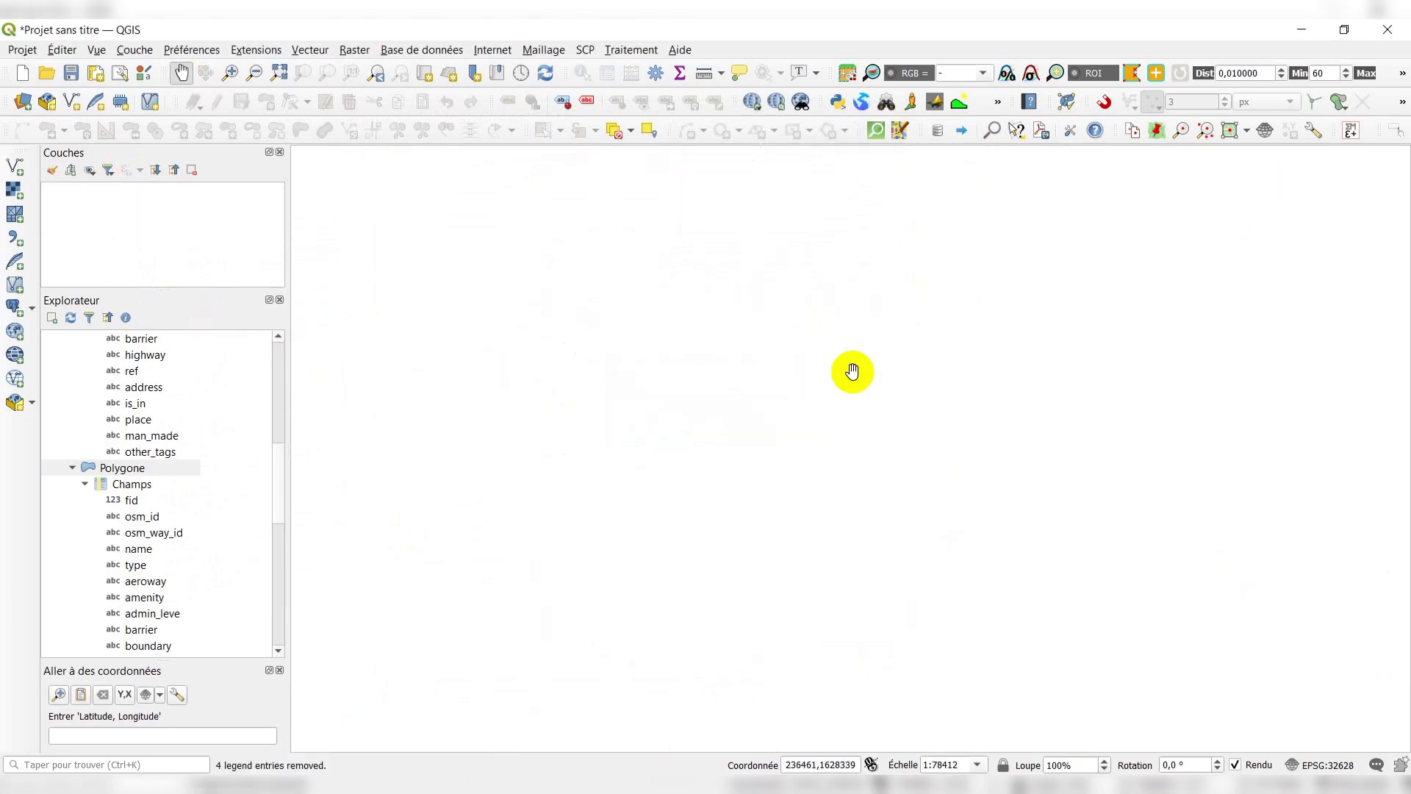
# Add the Ligne table from Base de donneés.gpkg to the project and inspect its lines on the map
pyautogui.scroll(3, 169, 415)
pyautogui.scroll(5, 169, 411)
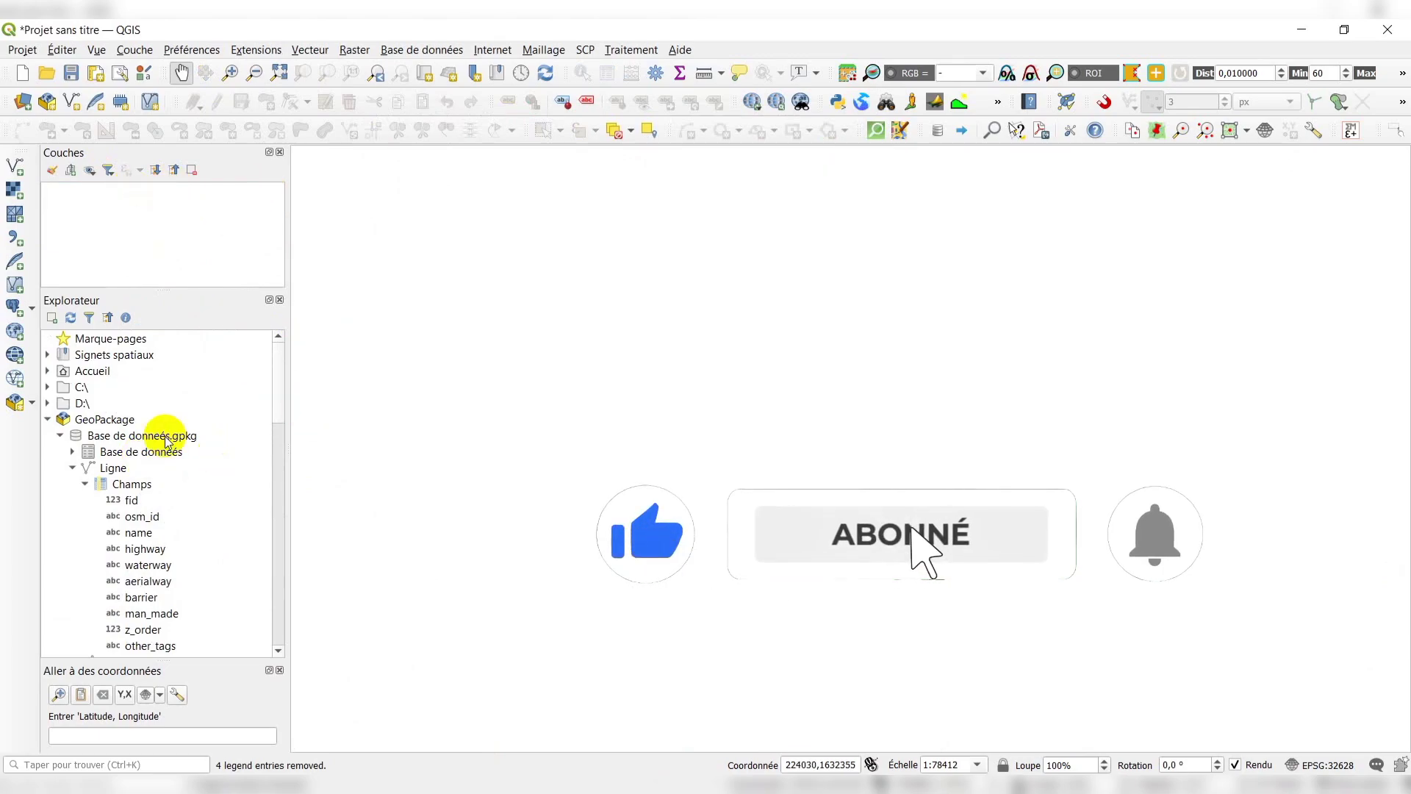
pyautogui.scroll(-1, 142, 466)
pyautogui.click(115, 420)
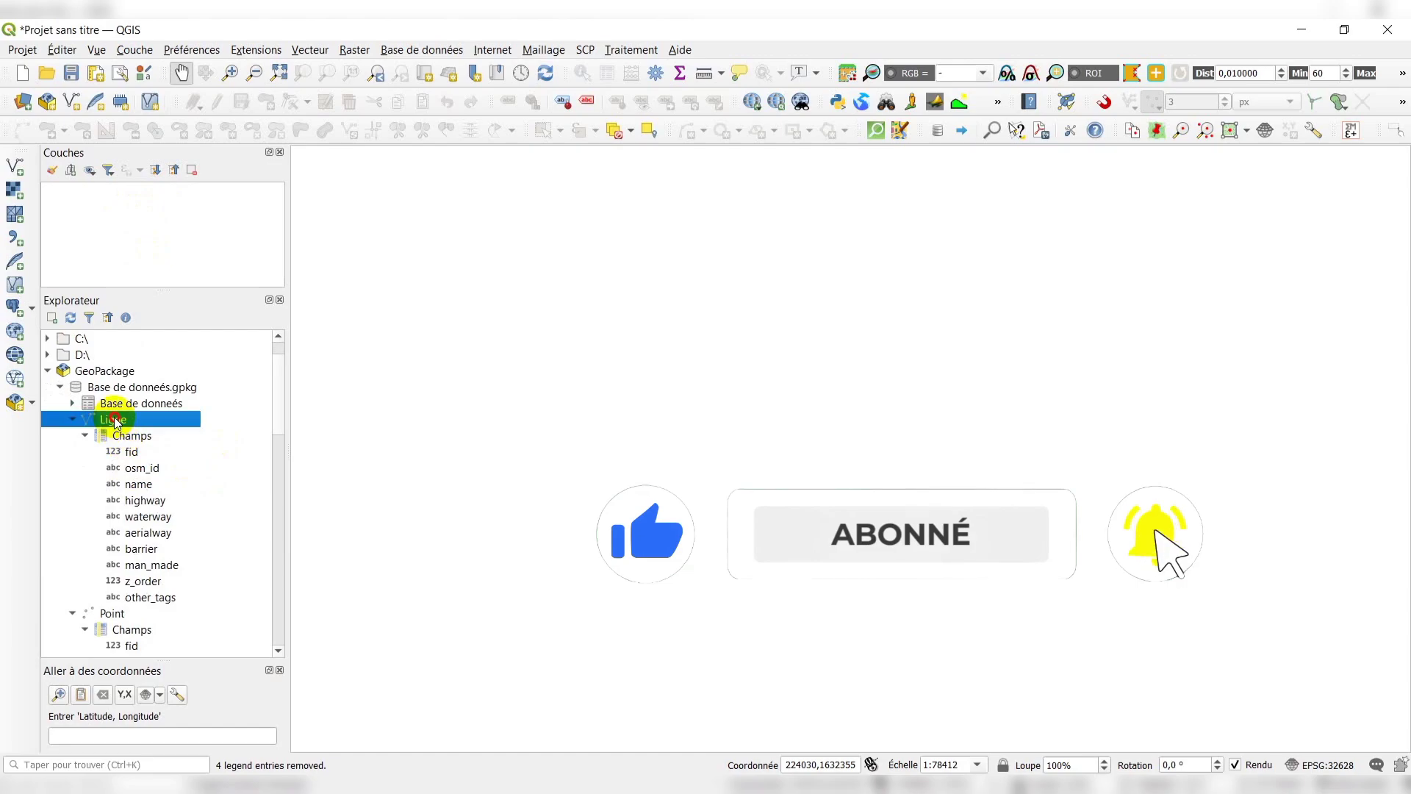
pyautogui.rightClick(116, 422)
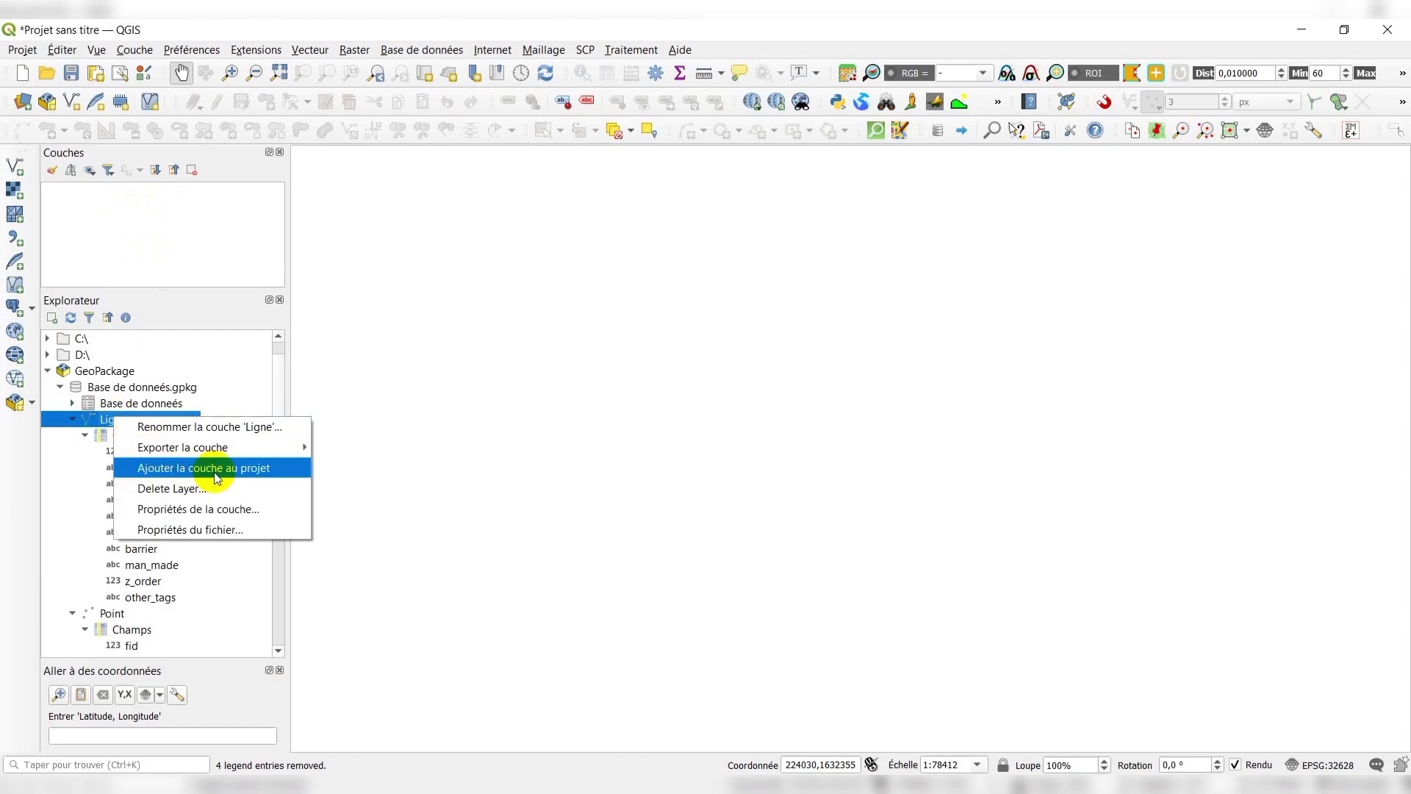
pyautogui.click(252, 471)
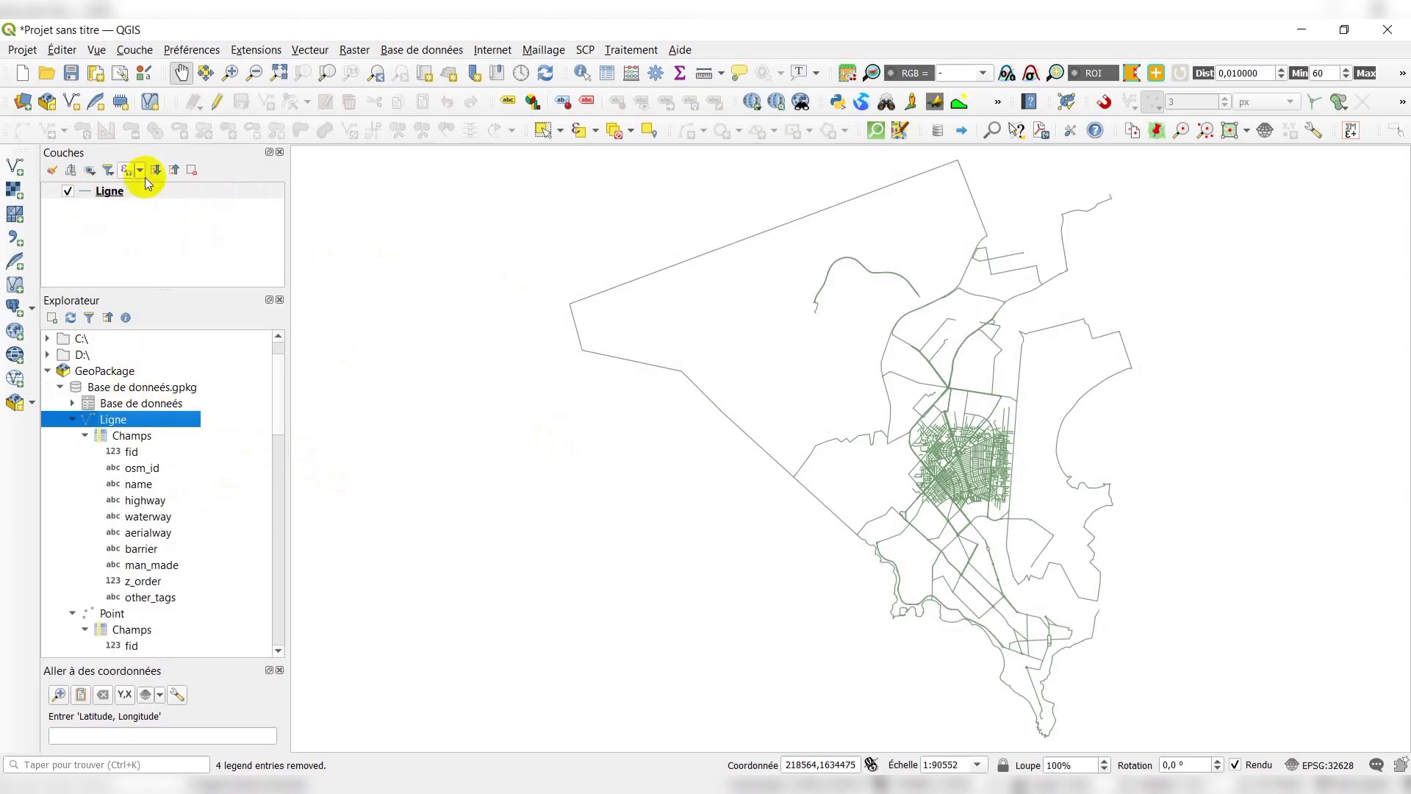
pyautogui.scroll(-1, 611, 384)
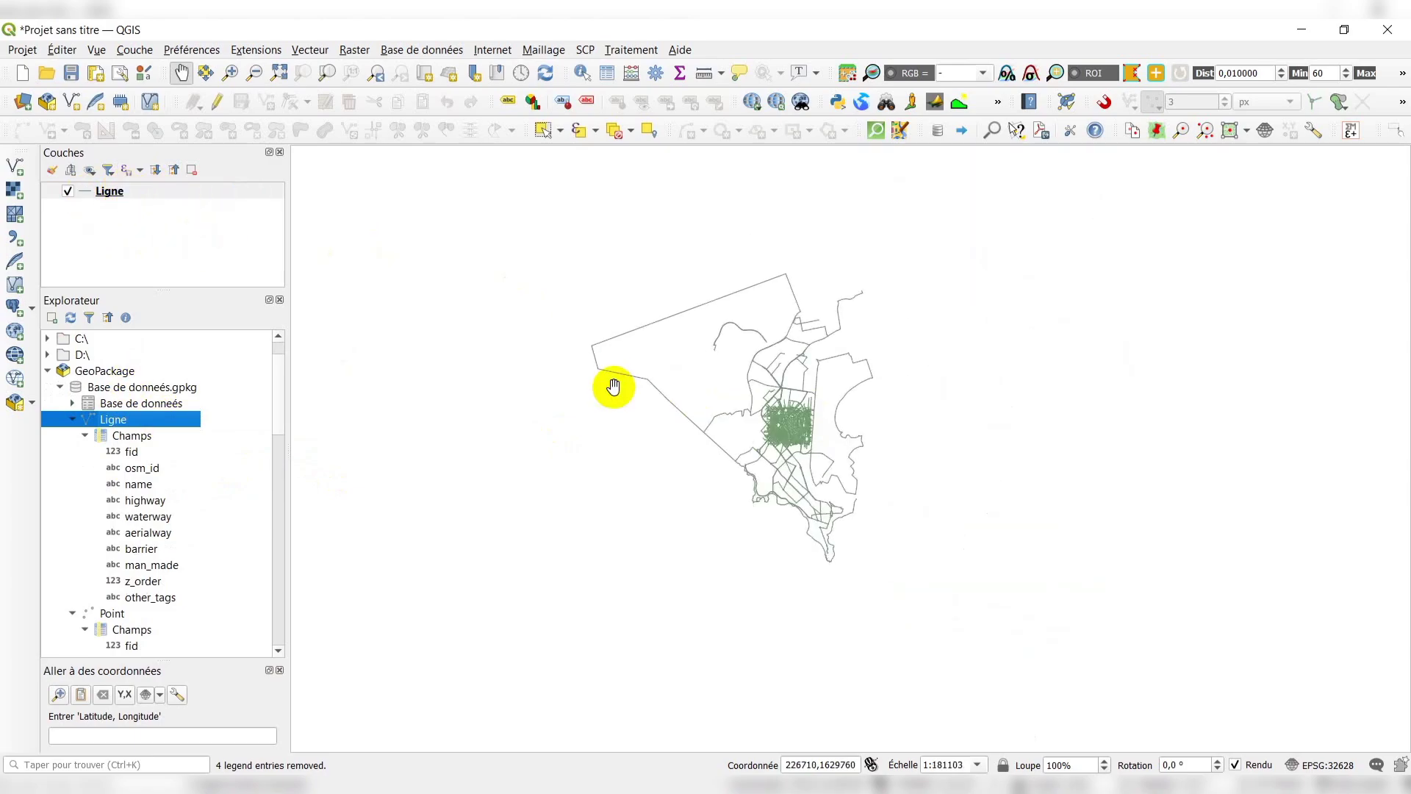
pyautogui.scroll(1, 765, 403)
pyautogui.scroll(1, 814, 426)
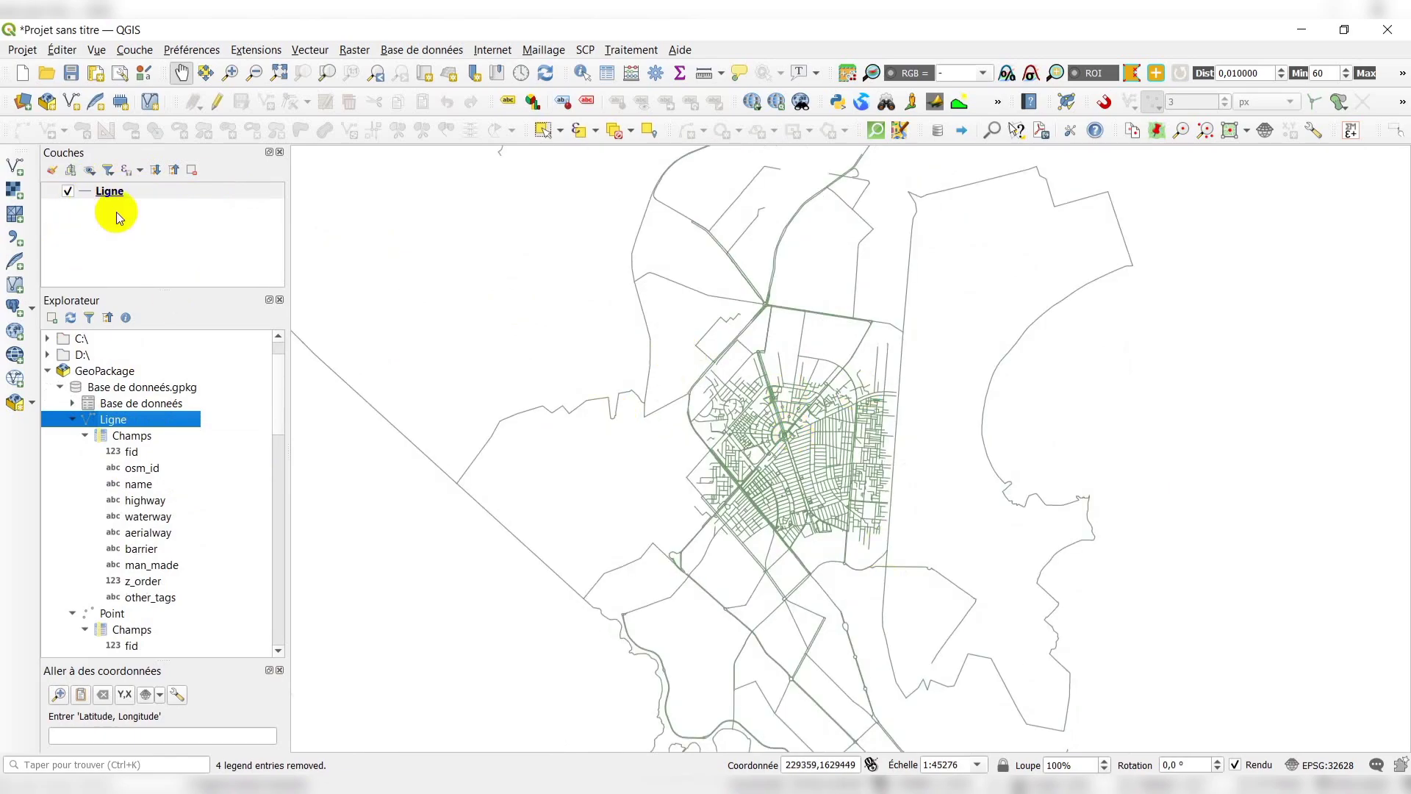
# Collapse the Ligne table's entry and add the Point table from Base de donneés.gpkg to the project
pyautogui.click(73, 421)
pyautogui.click(112, 438)
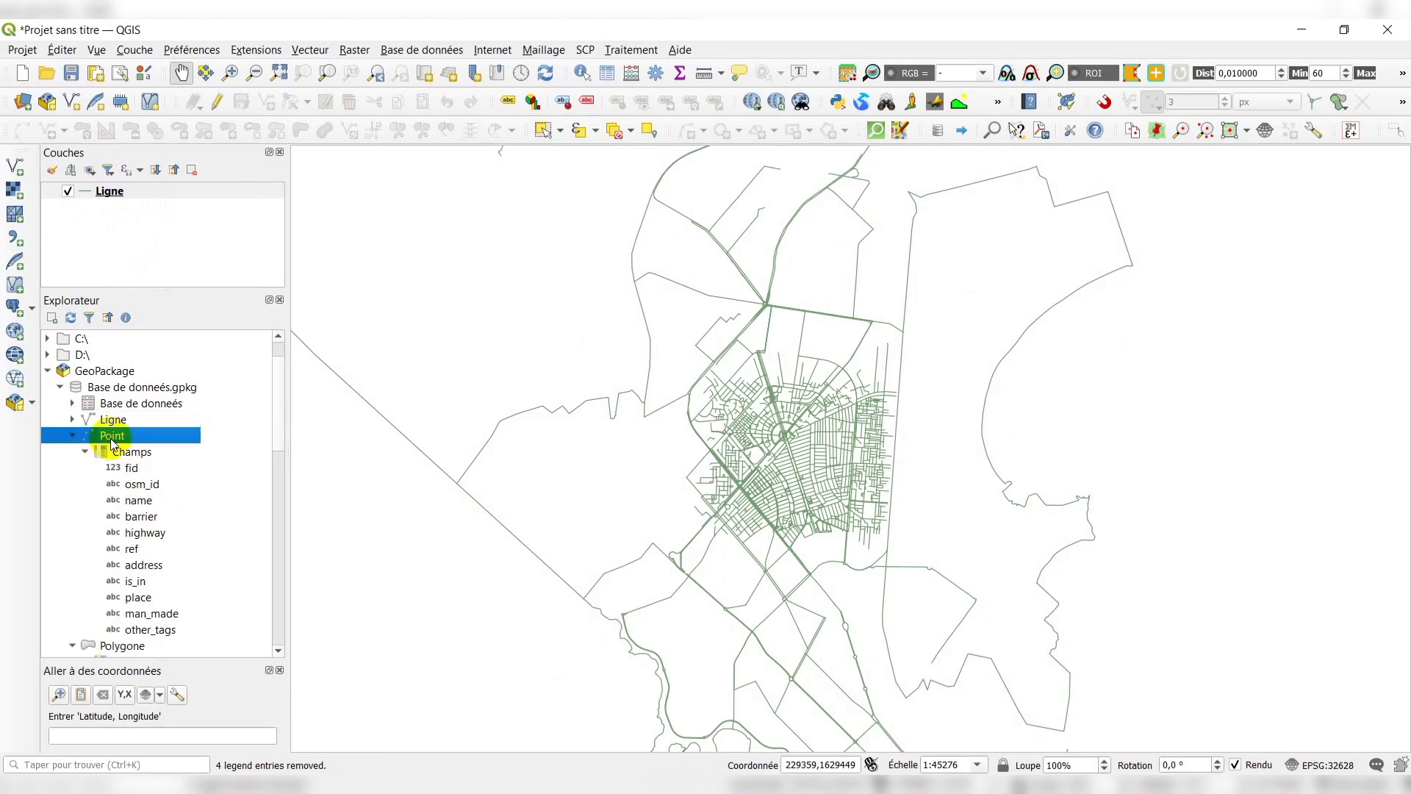
pyautogui.rightClick(112, 438)
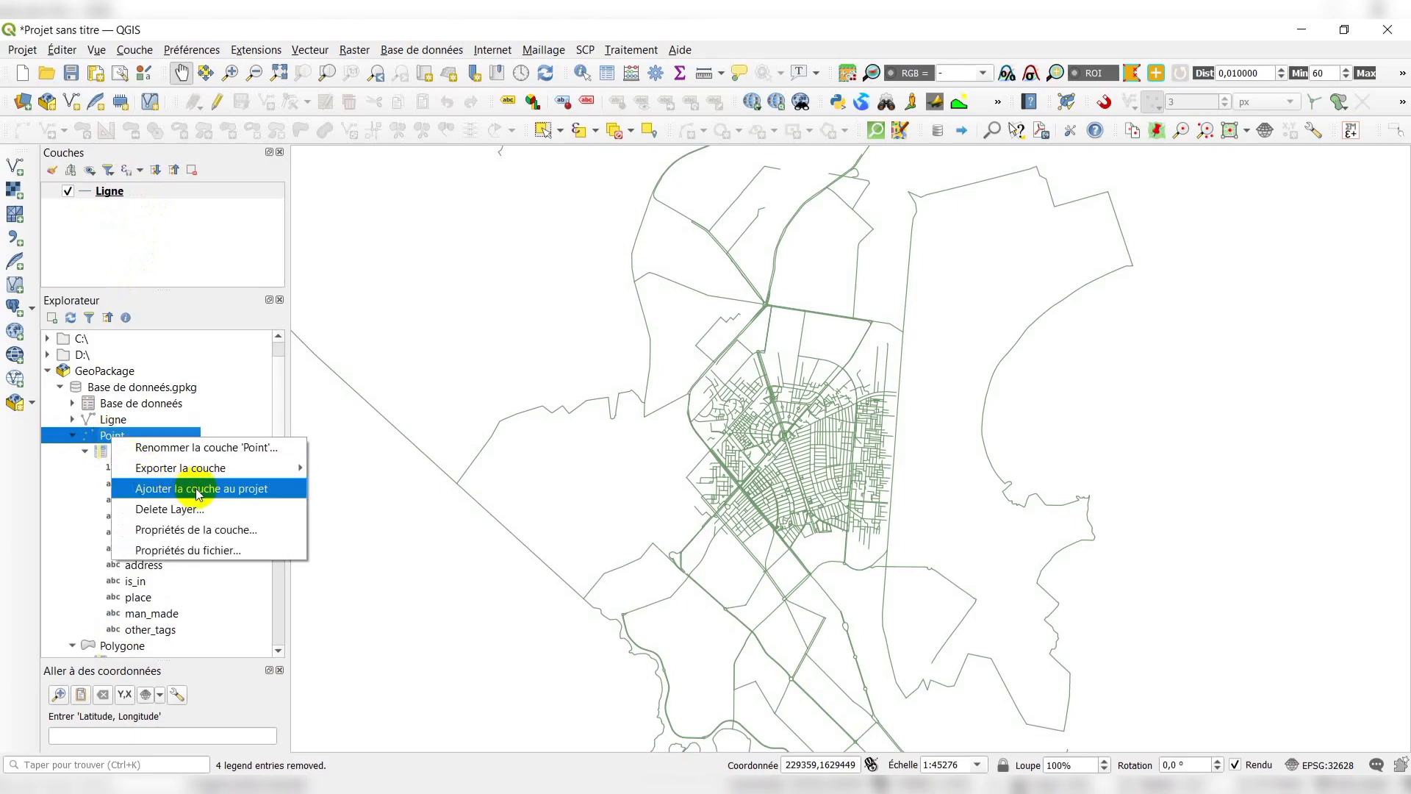
pyautogui.click(241, 498)
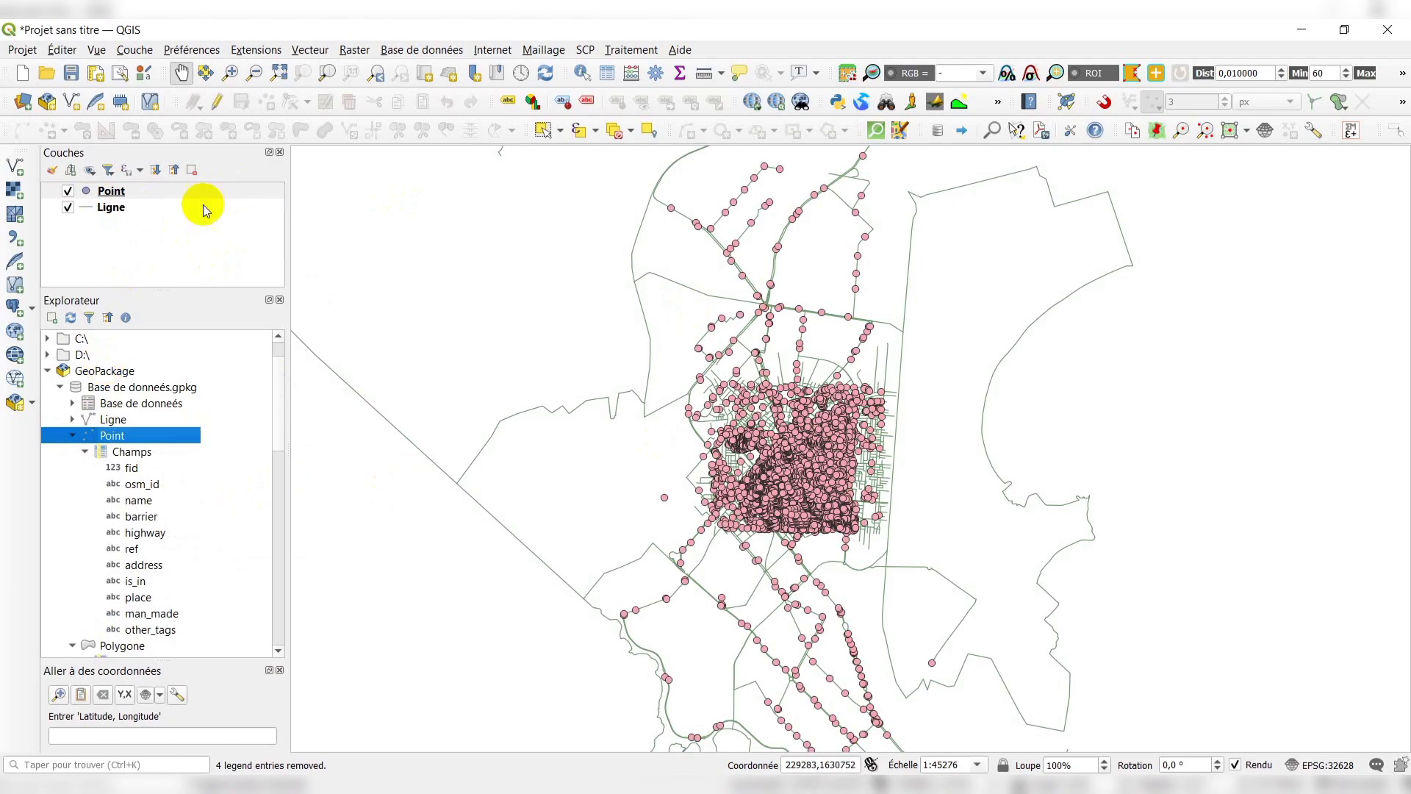
# Add the Polygone table from Base de donneés.gpkg to the project and place its layer below Point and Ligne
pyautogui.scroll(-1, 152, 441)
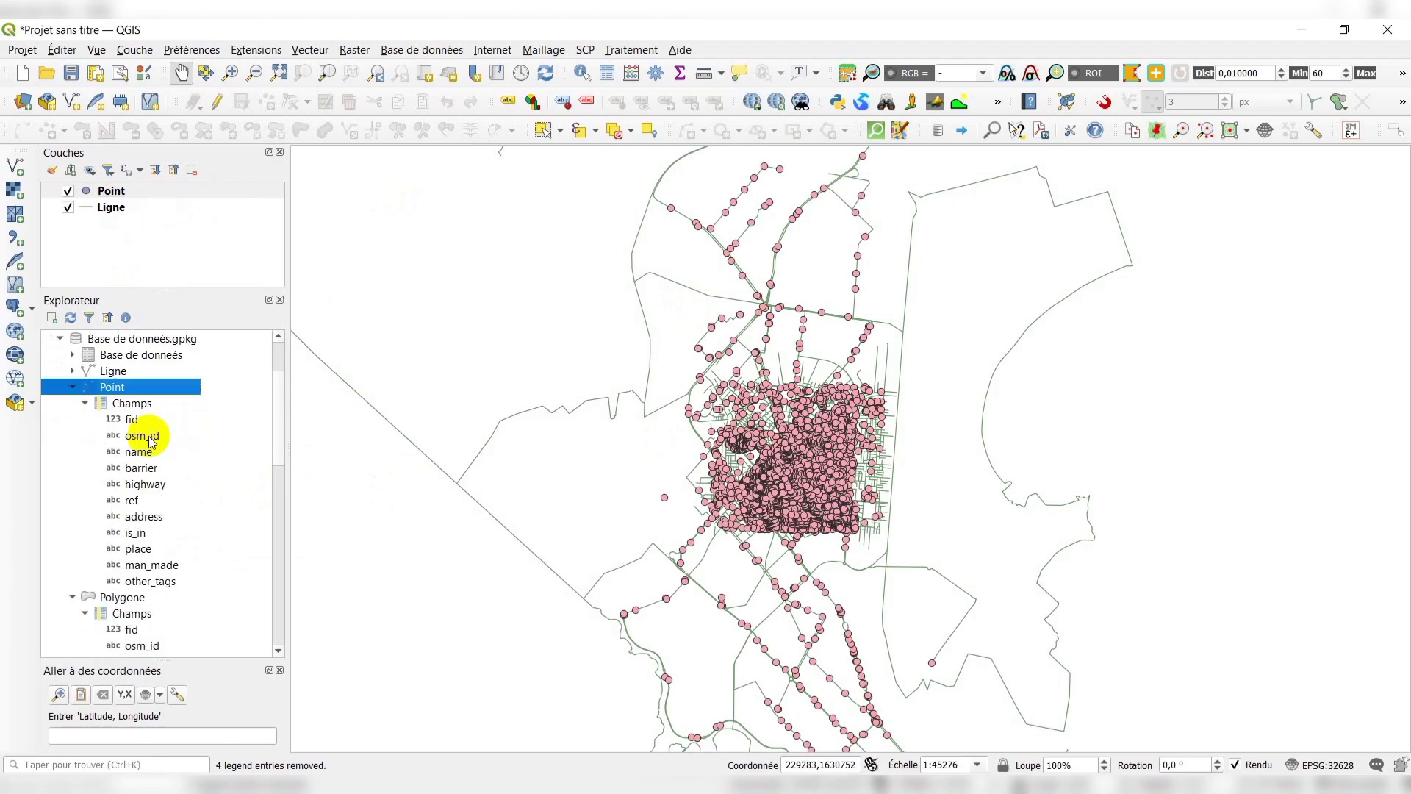
pyautogui.scroll(-4, 151, 441)
pyautogui.rightClick(128, 407)
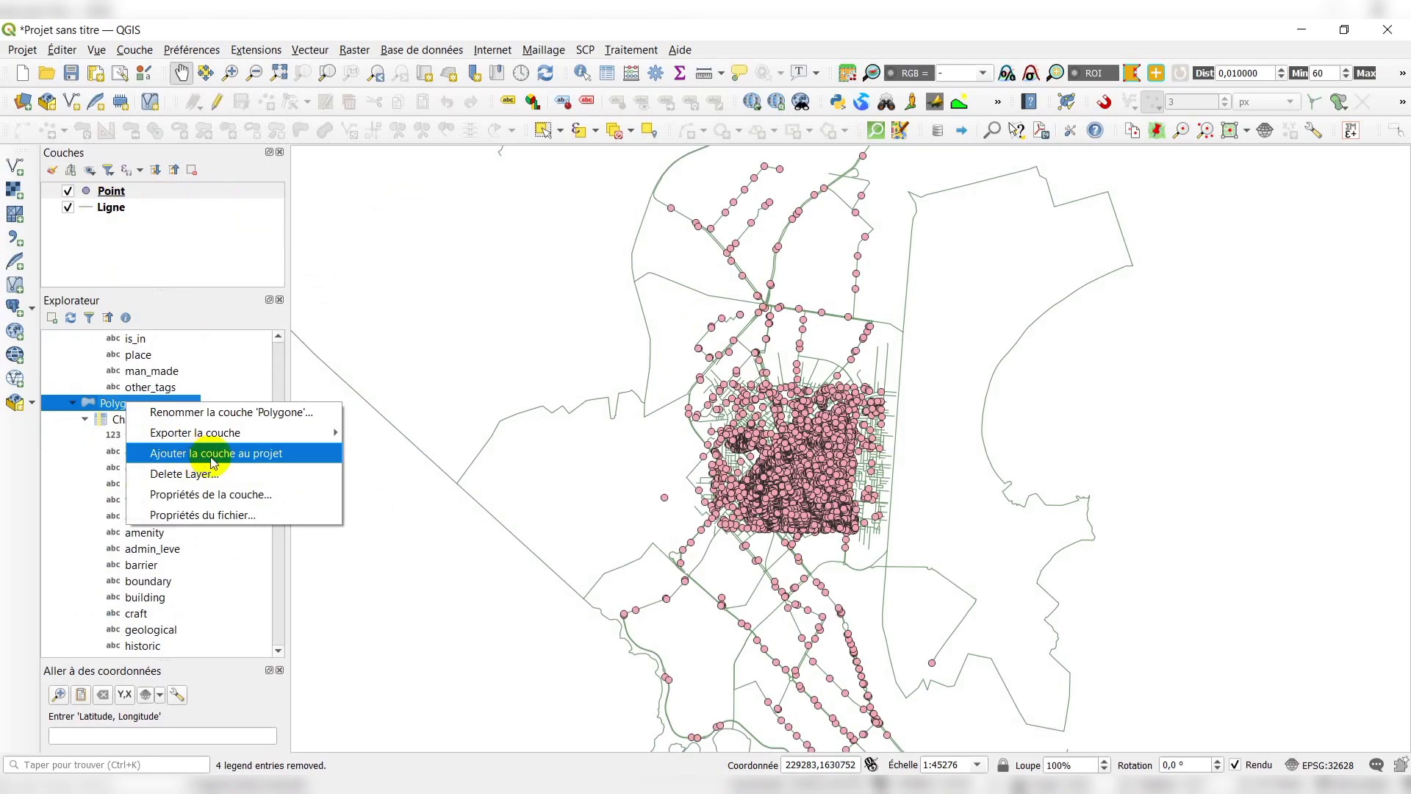
pyautogui.click(213, 463)
pyautogui.moveTo(121, 190); pyautogui.dragTo(163, 225)
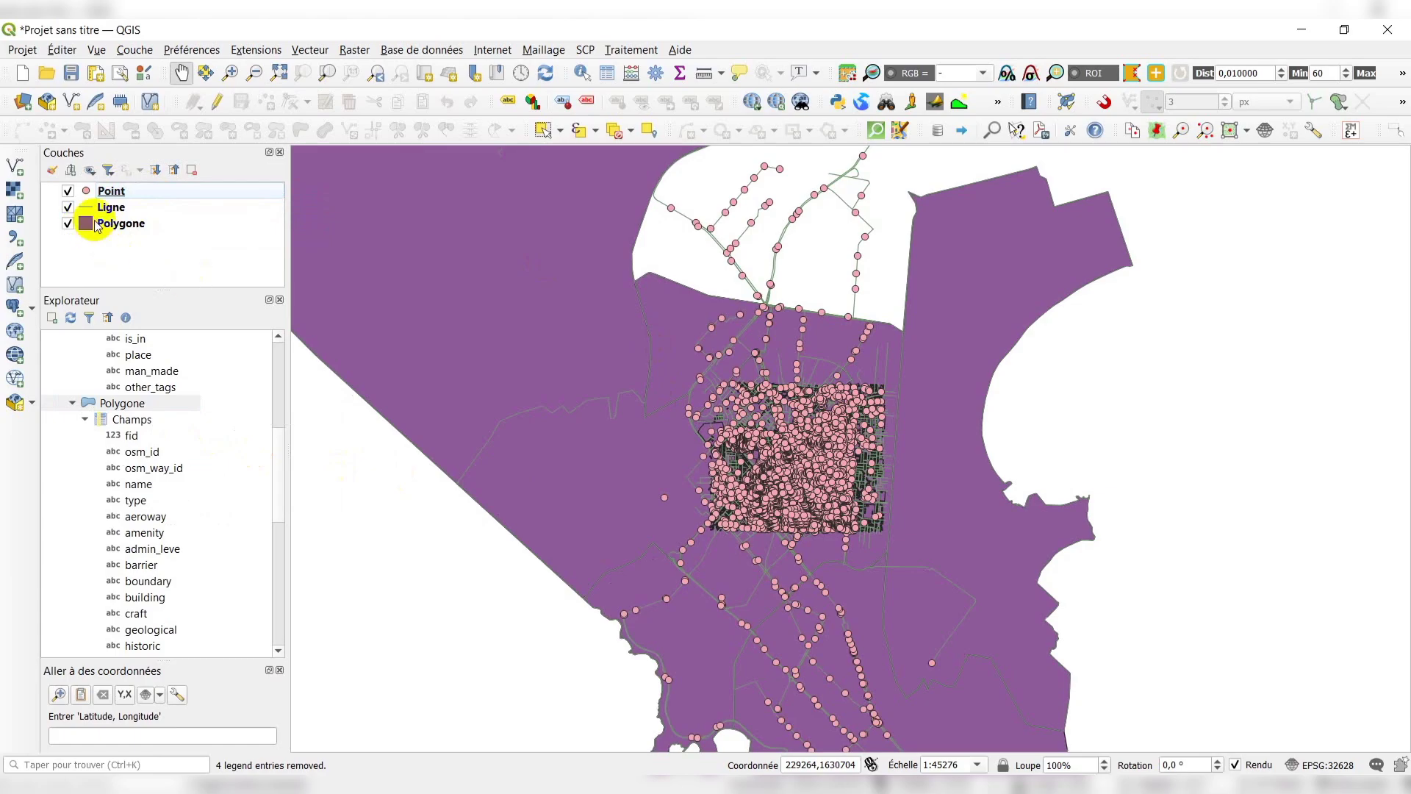
pyautogui.click(111, 190)
pyautogui.click(111, 209)
pyautogui.click(110, 223)
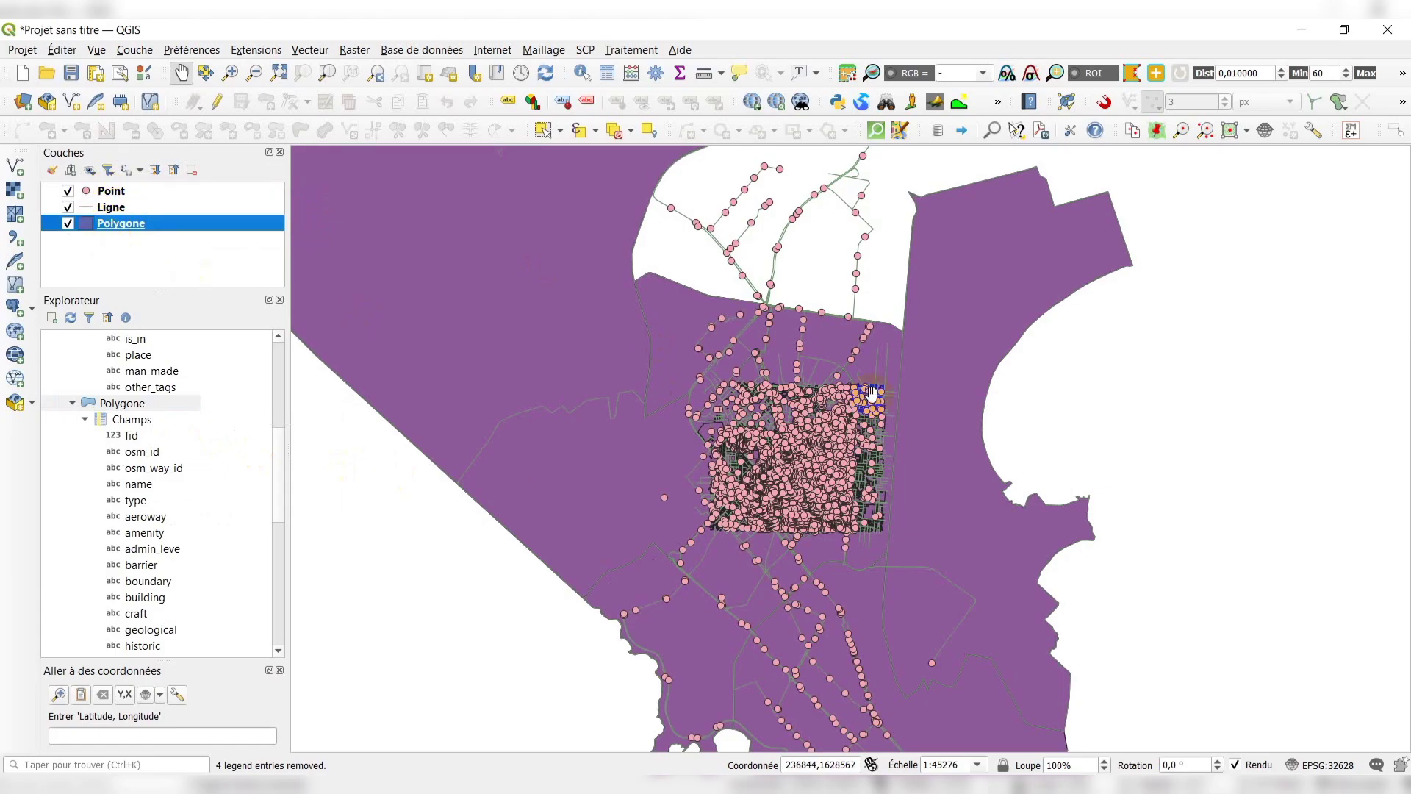
# Examine the loaded layers on the map and the tables of Base de donneés.gpkg in the browser
pyautogui.scroll(-2, 832, 420)
pyautogui.scroll(2, 832, 421)
pyautogui.scroll(1, 832, 421)
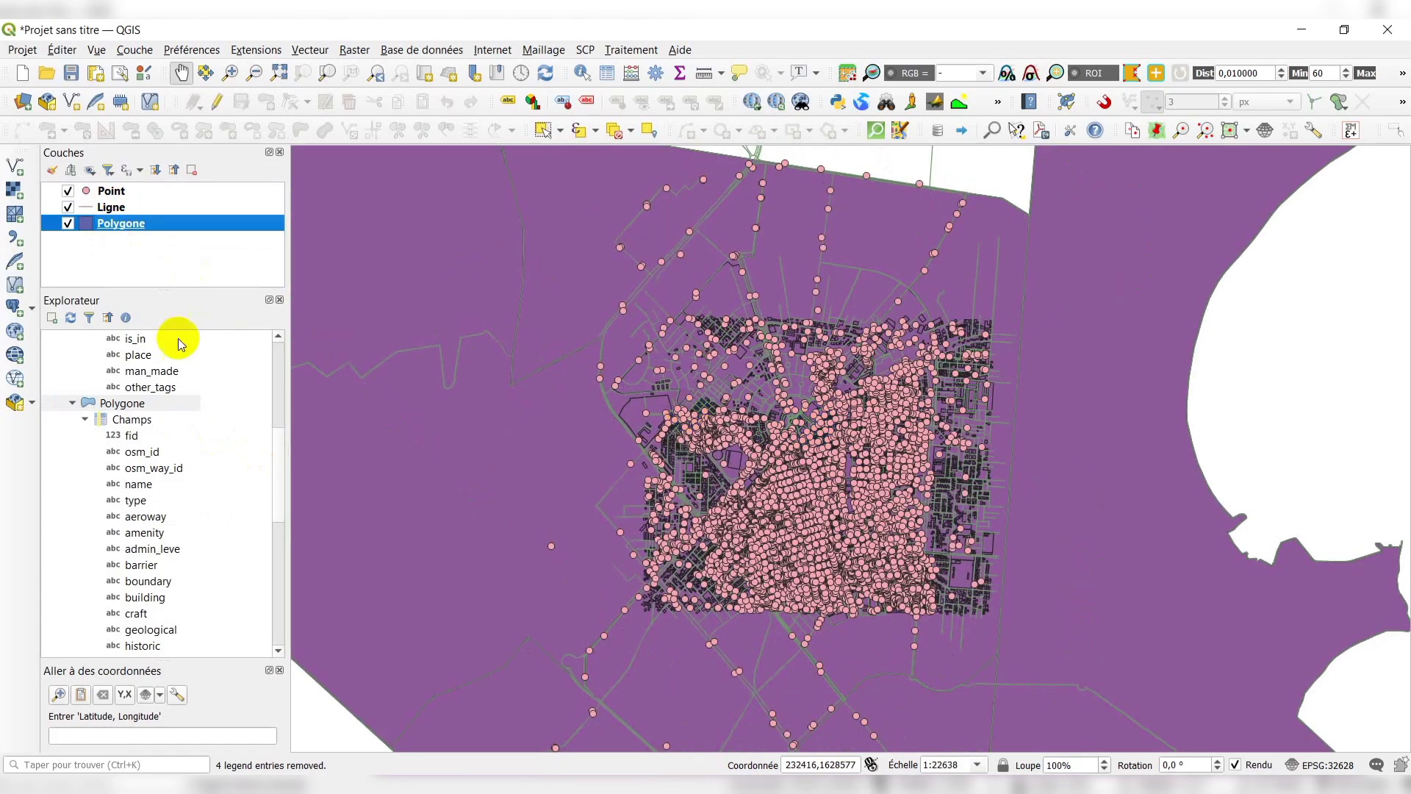
pyautogui.scroll(5, 151, 369)
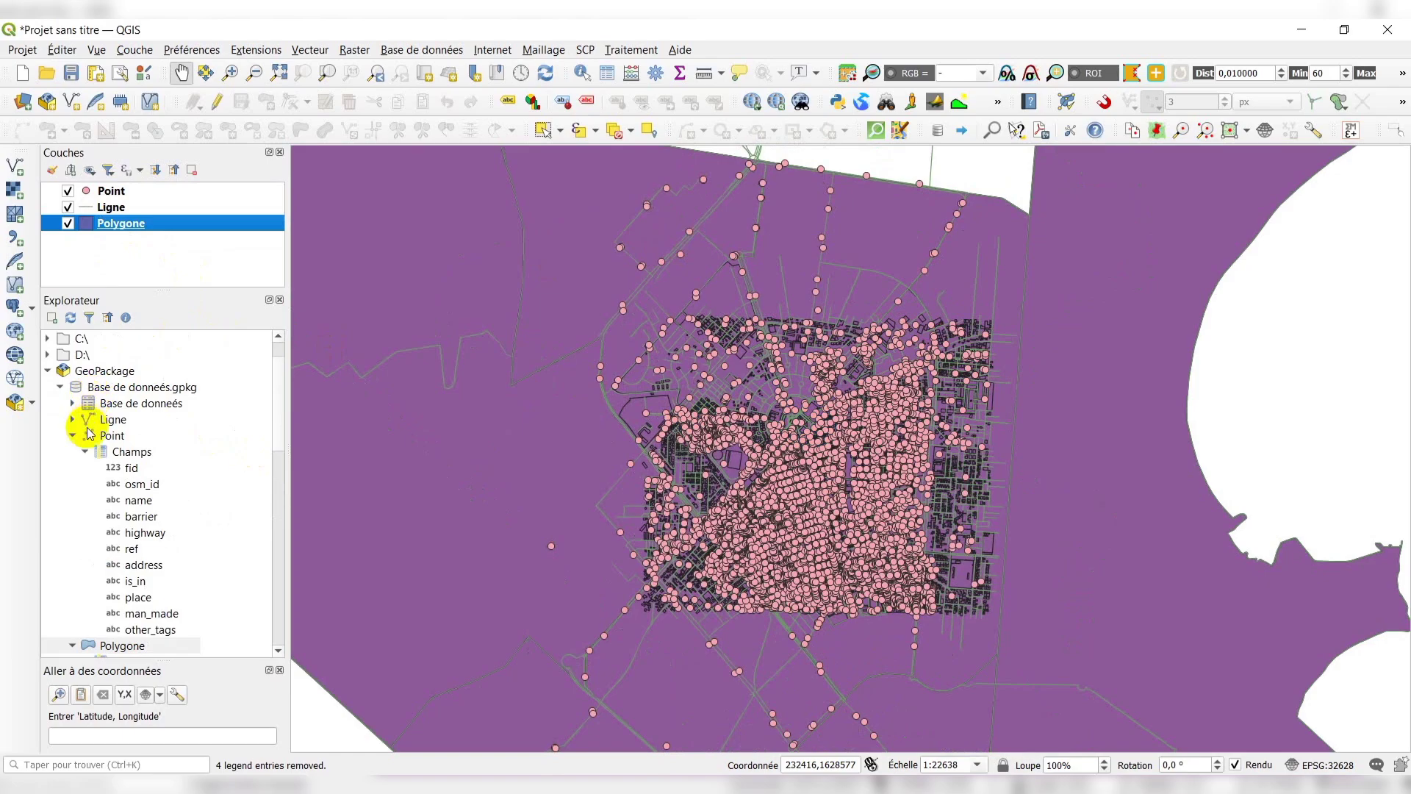
pyautogui.click(110, 191)
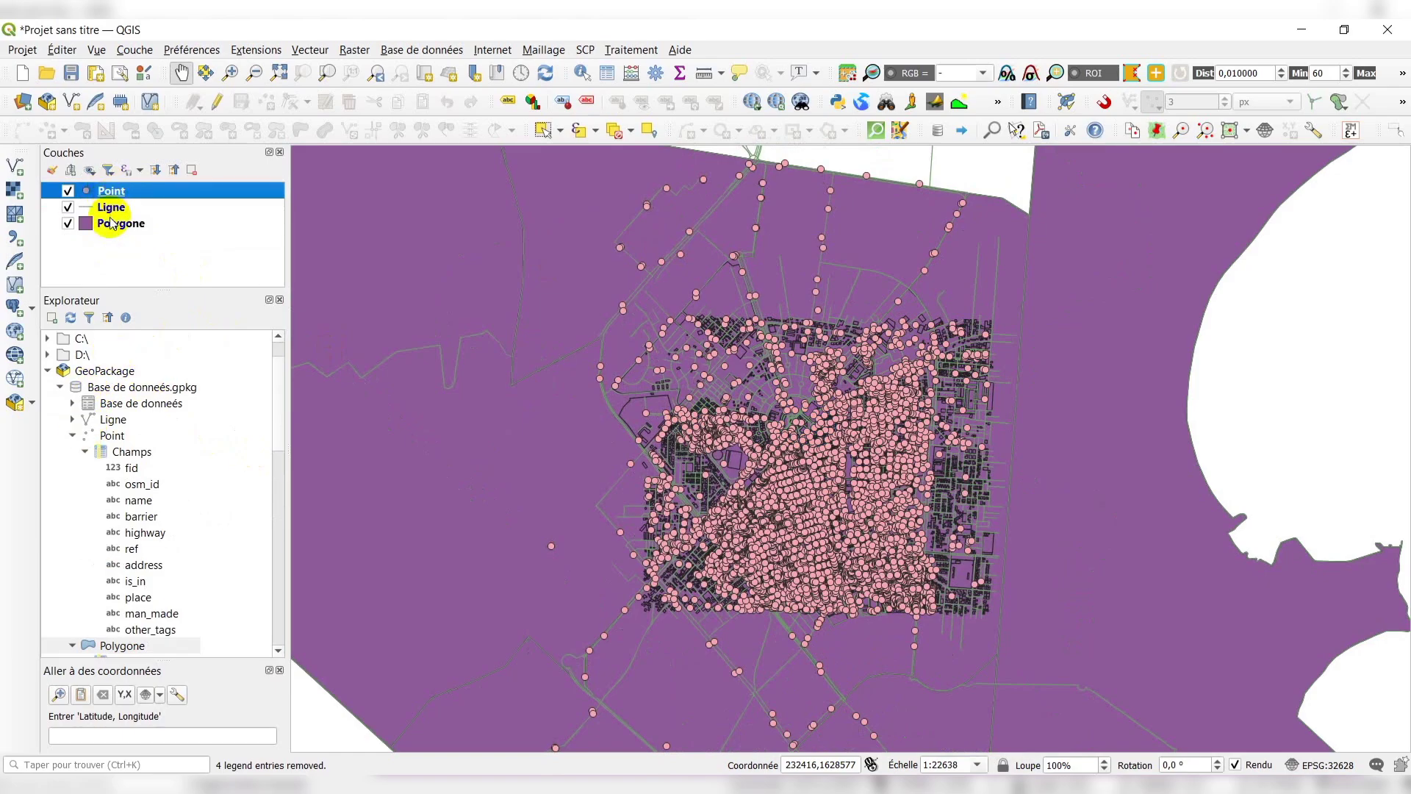
pyautogui.click(113, 224)
pyautogui.click(114, 192)
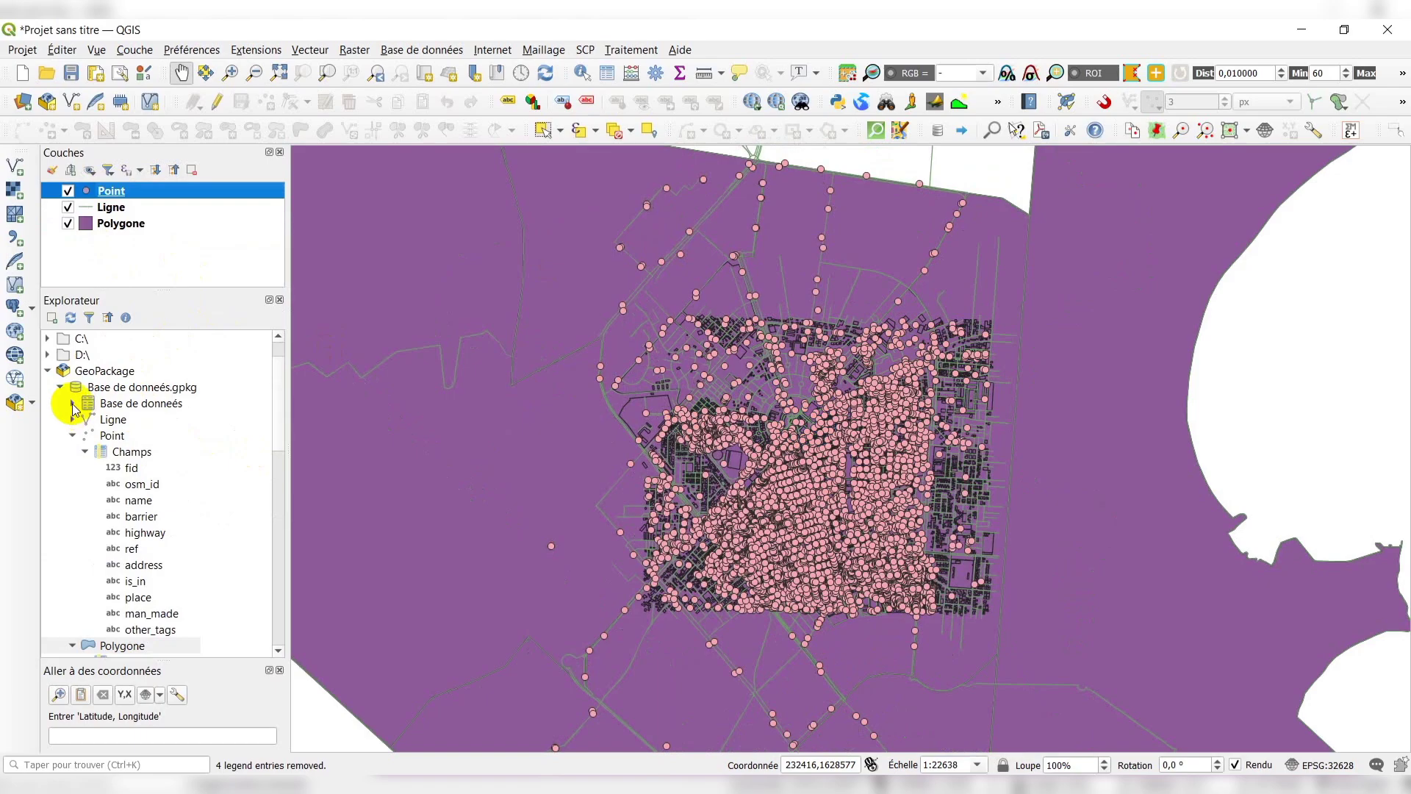
# Open the Point layer's attribute table in a smaller window and switch it to editing mode
pyautogui.click(134, 194)
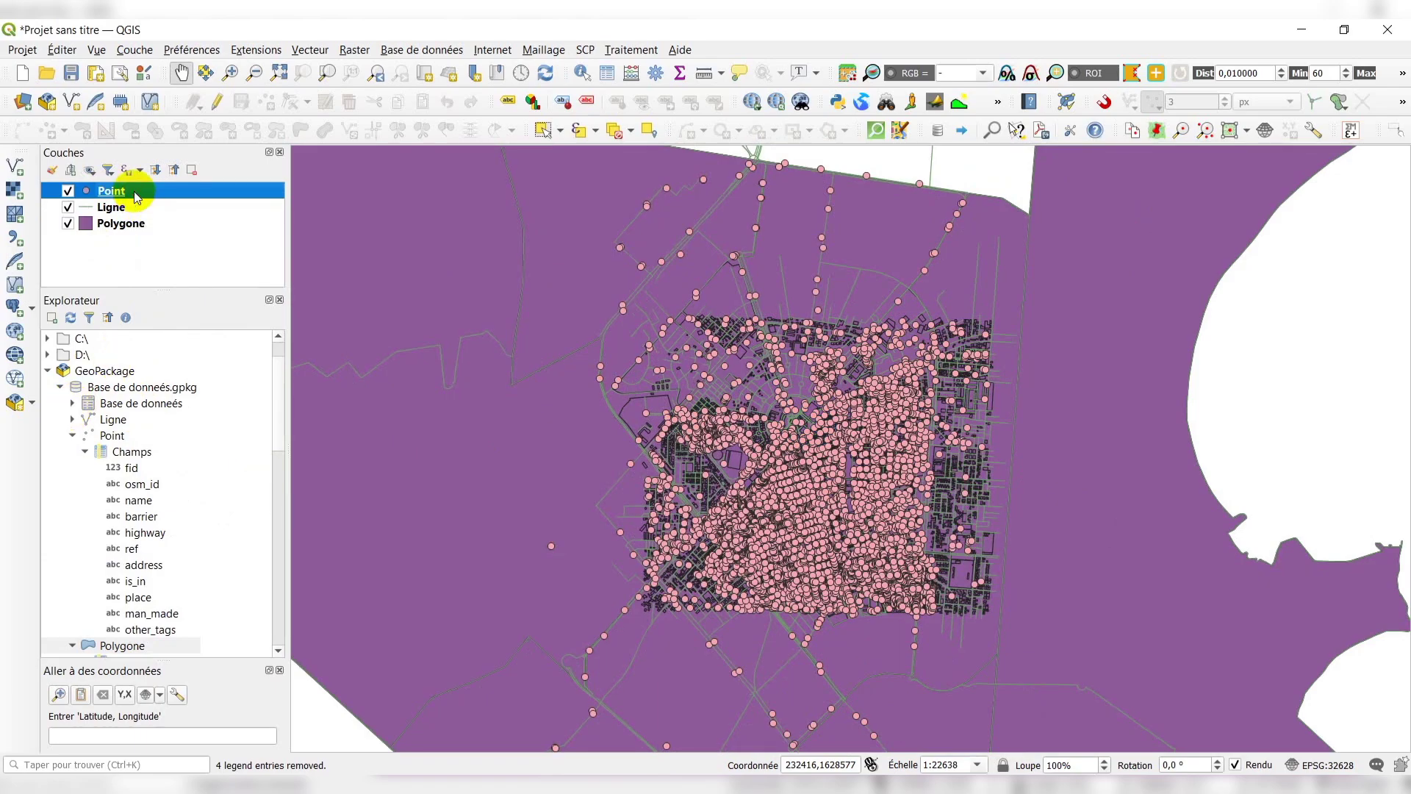
pyautogui.click(603, 74)
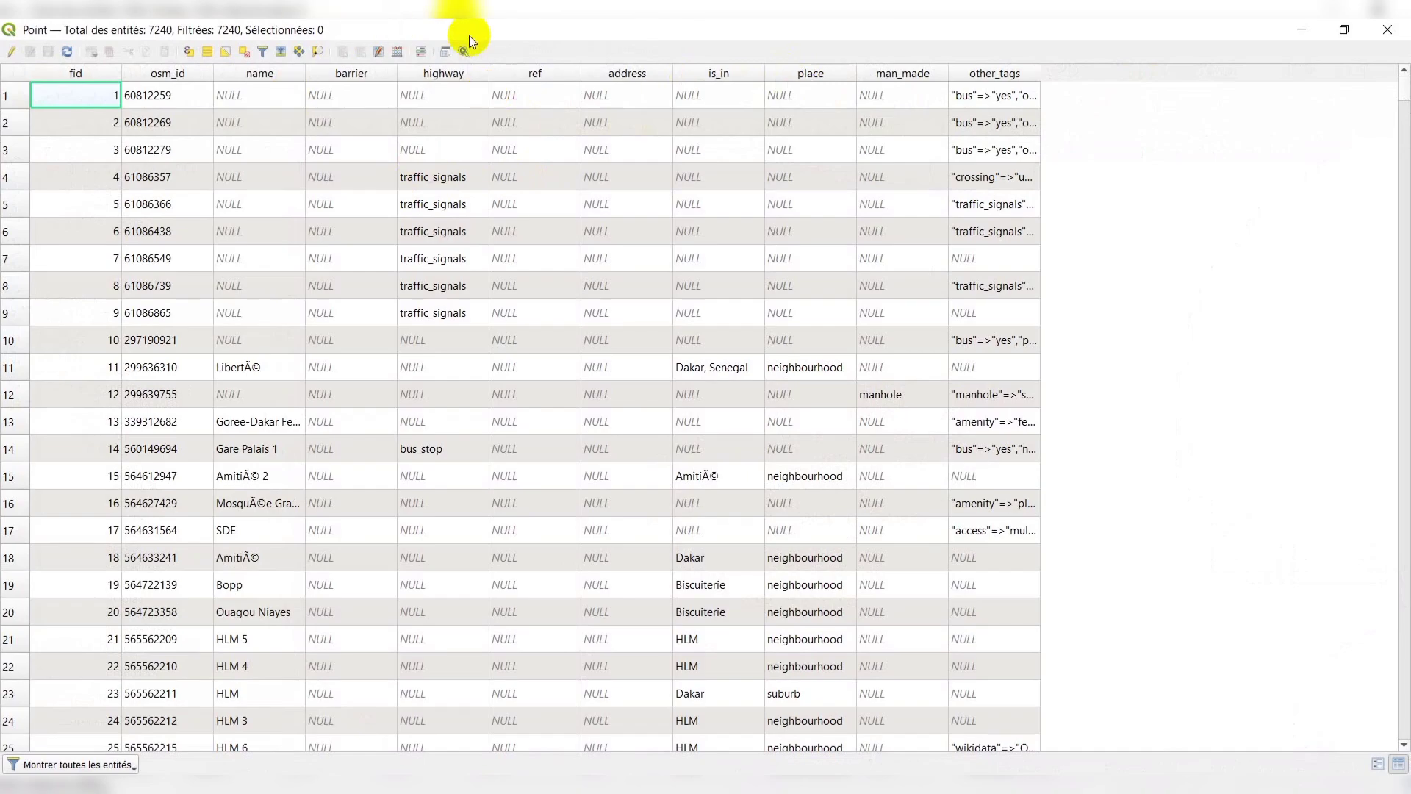
pyautogui.moveTo(469, 35); pyautogui.dragTo(629, 62)
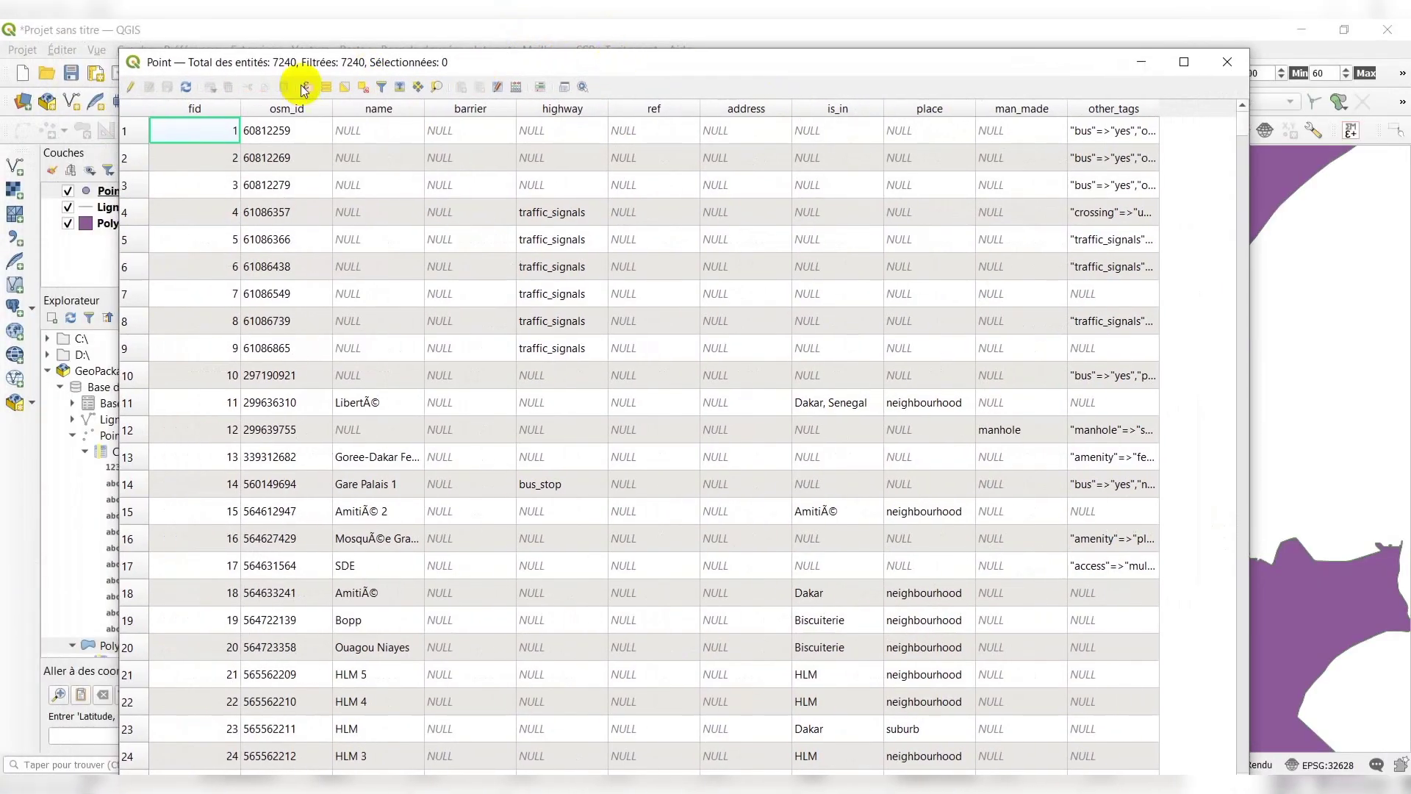
pyautogui.click(131, 88)
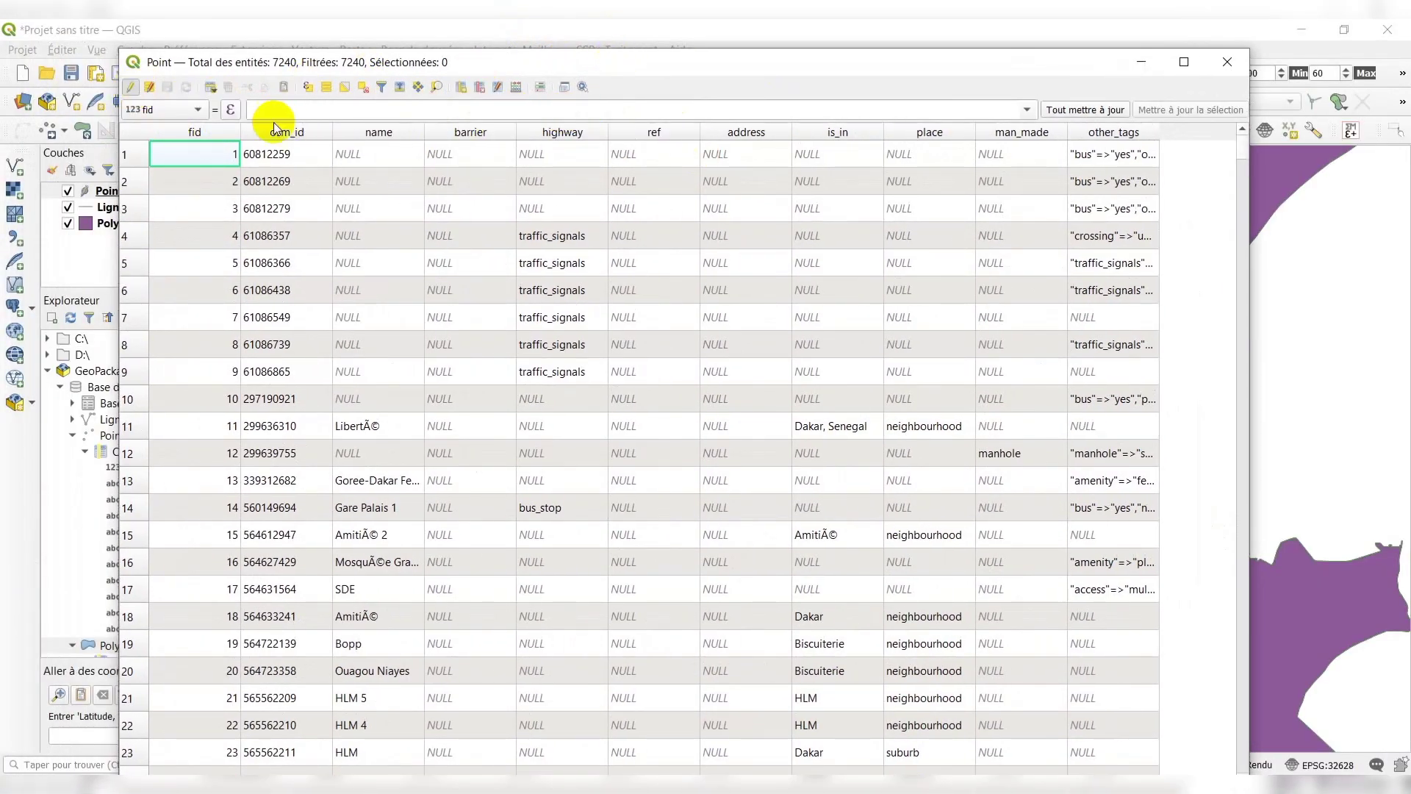
# Add a new field named Longueur of type Nombre entier (entier) to the Point layer
pyautogui.click(462, 88)
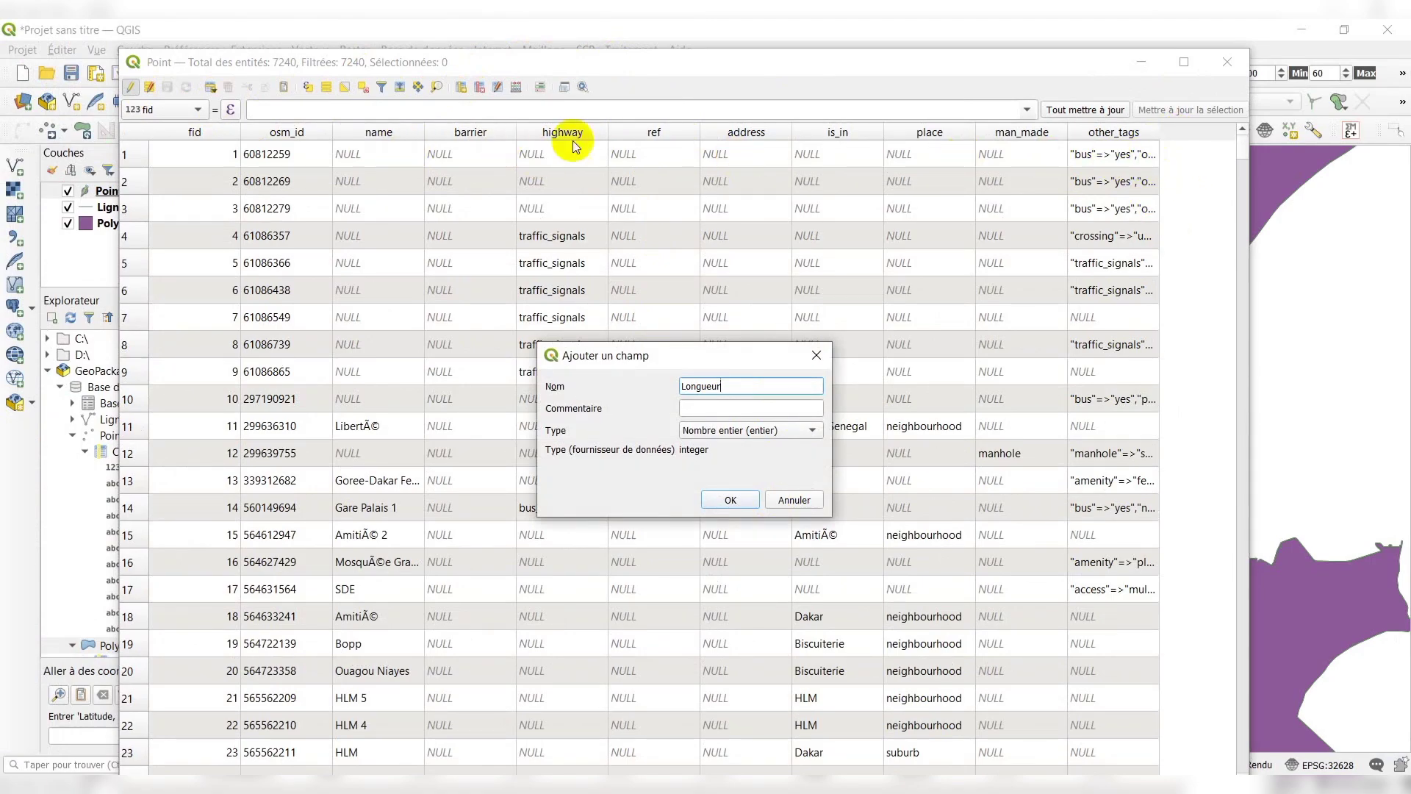
pyautogui.click(748, 434)
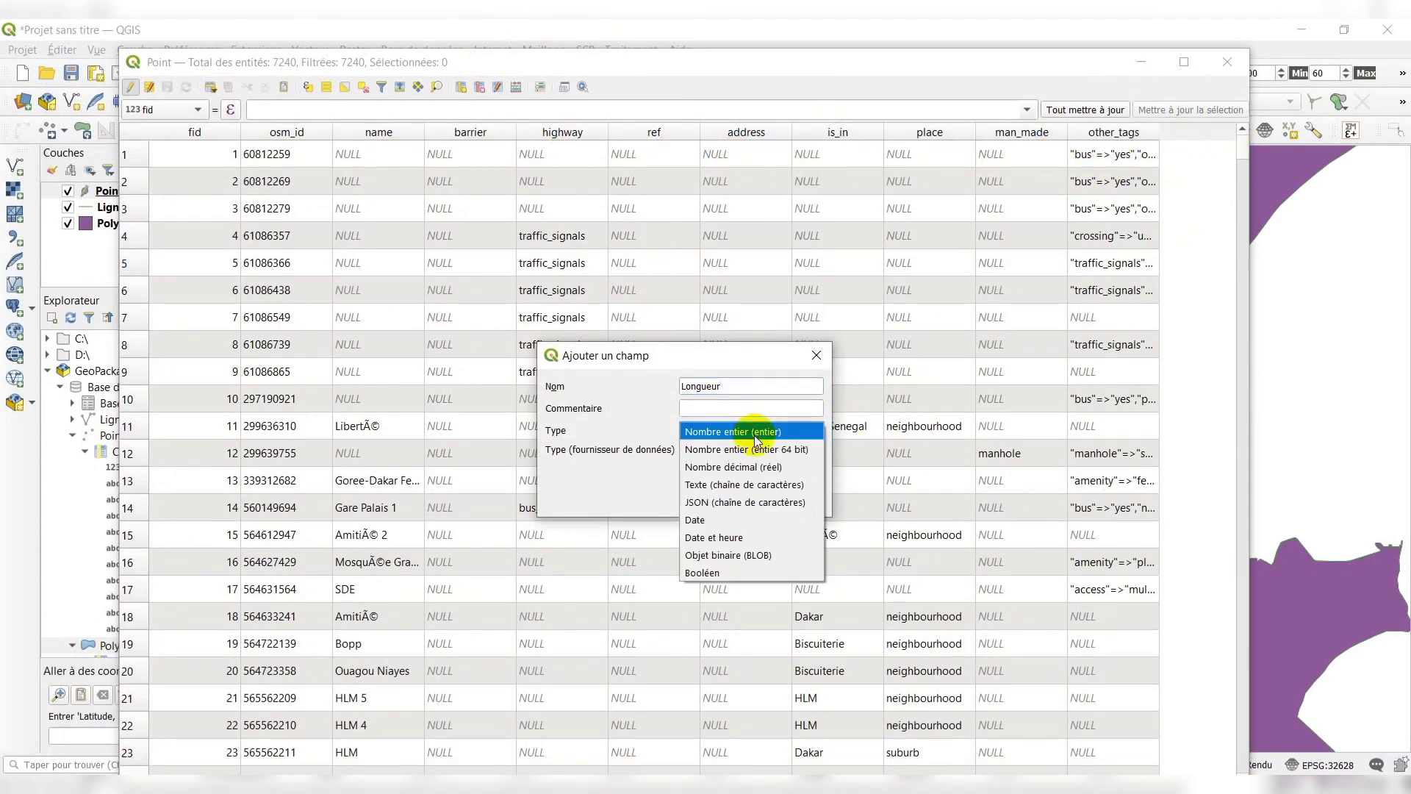
pyautogui.click(735, 433)
pyautogui.click(699, 407)
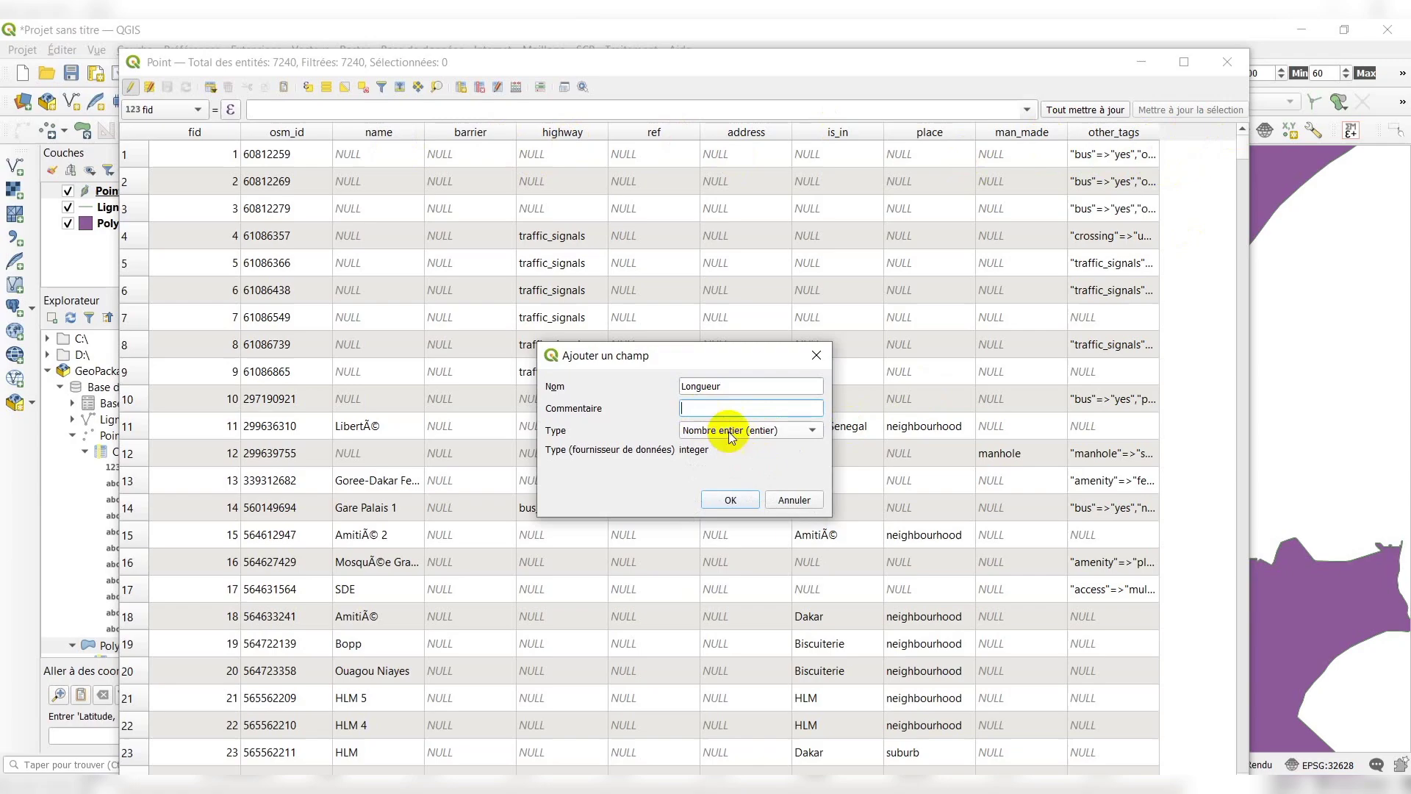
pyautogui.click(730, 500)
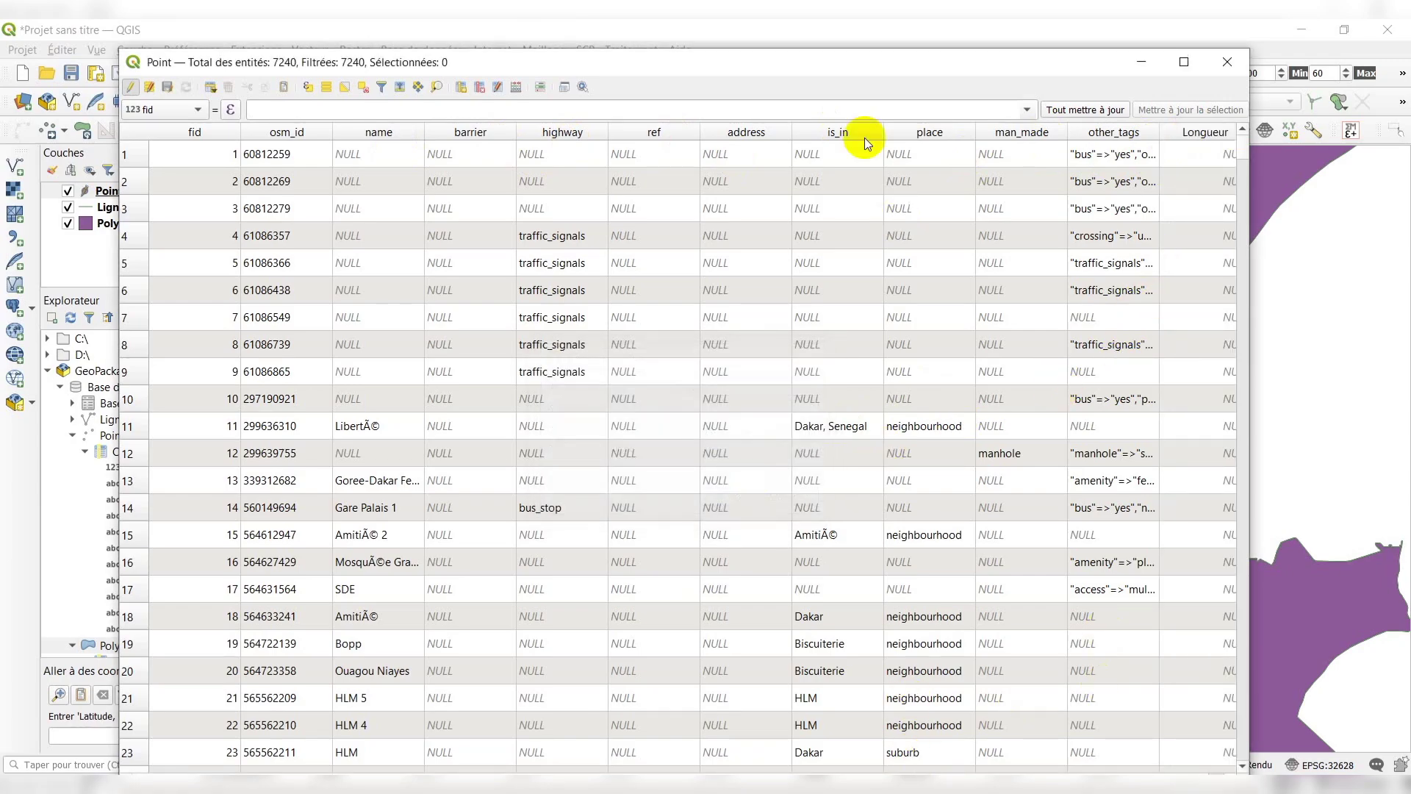
# Check the new Longueur column, end the Point layer's editing session and close its attribute table
pyautogui.moveTo(899, 57); pyautogui.dragTo(857, 39)
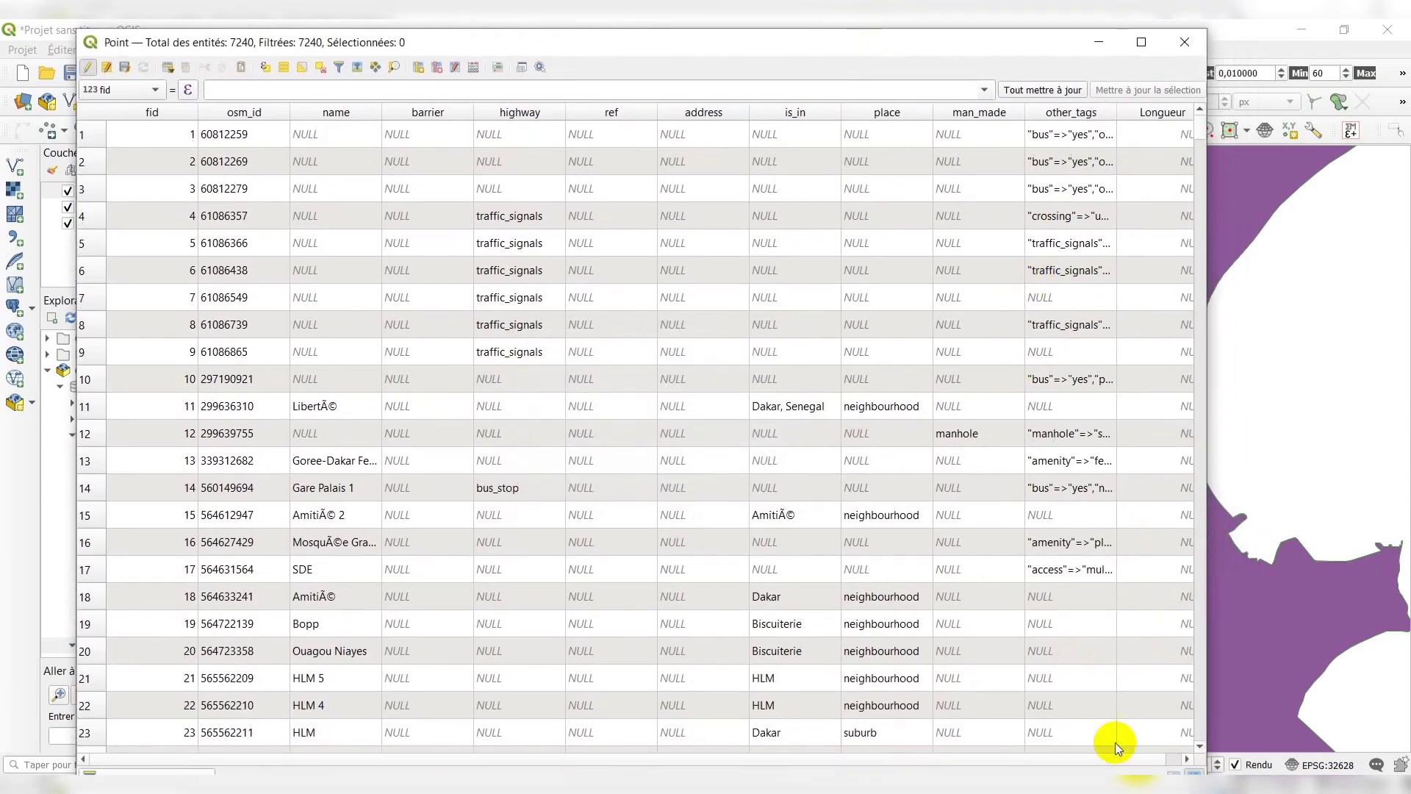
pyautogui.hscroll(1, 1093, 758)
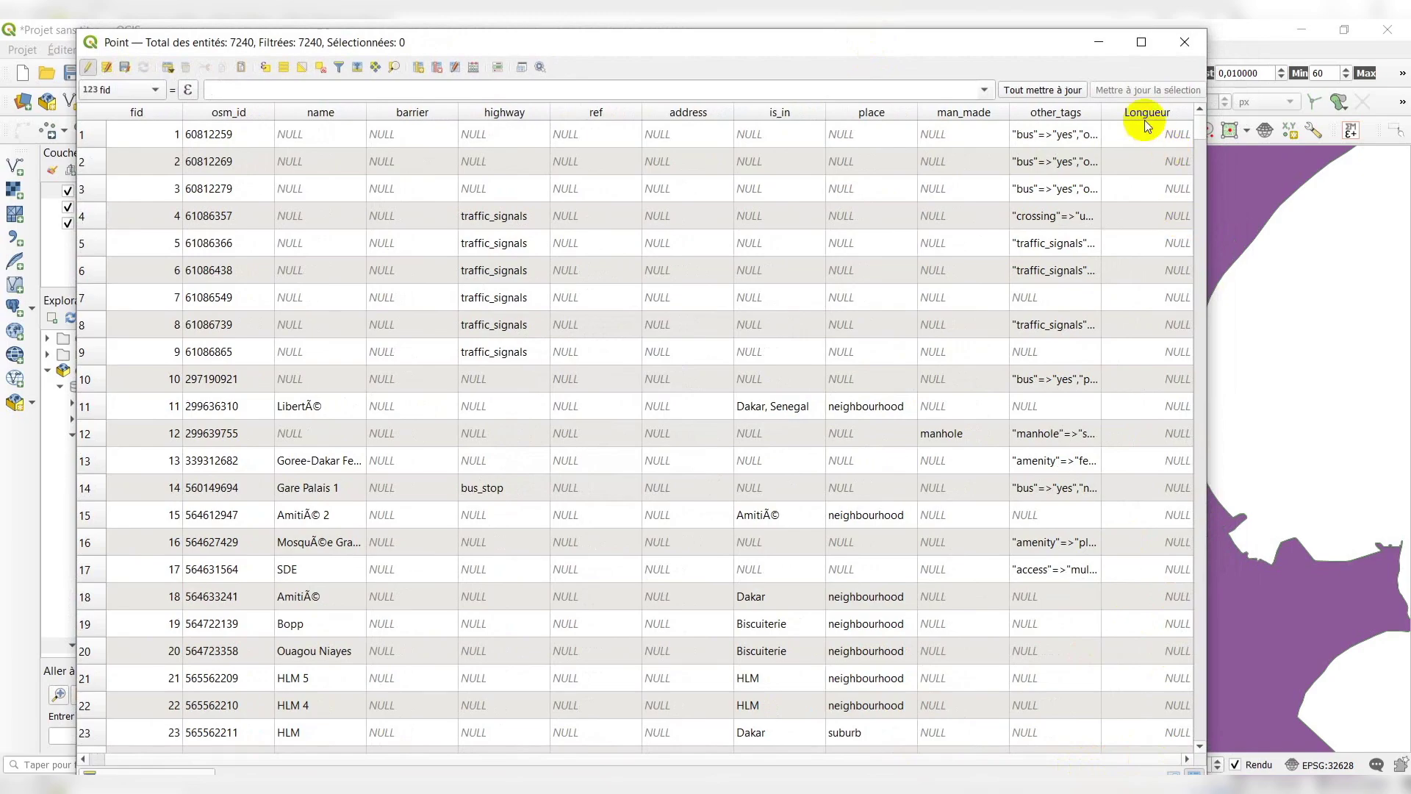
pyautogui.click(87, 67)
pyautogui.click(1177, 43)
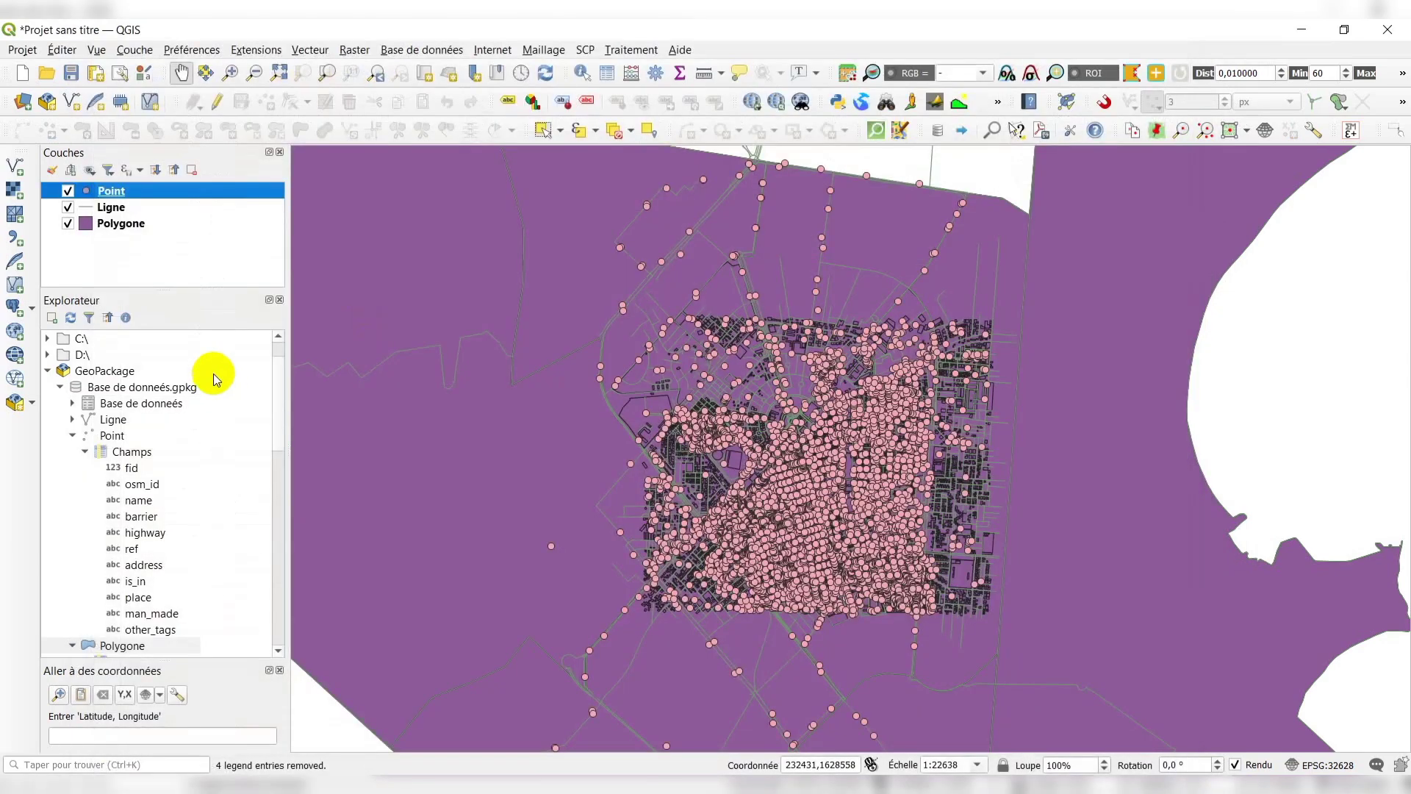
# Look through the field list of the Point table in Base de donneés.gpkg for the Longueur field
pyautogui.click(124, 442)
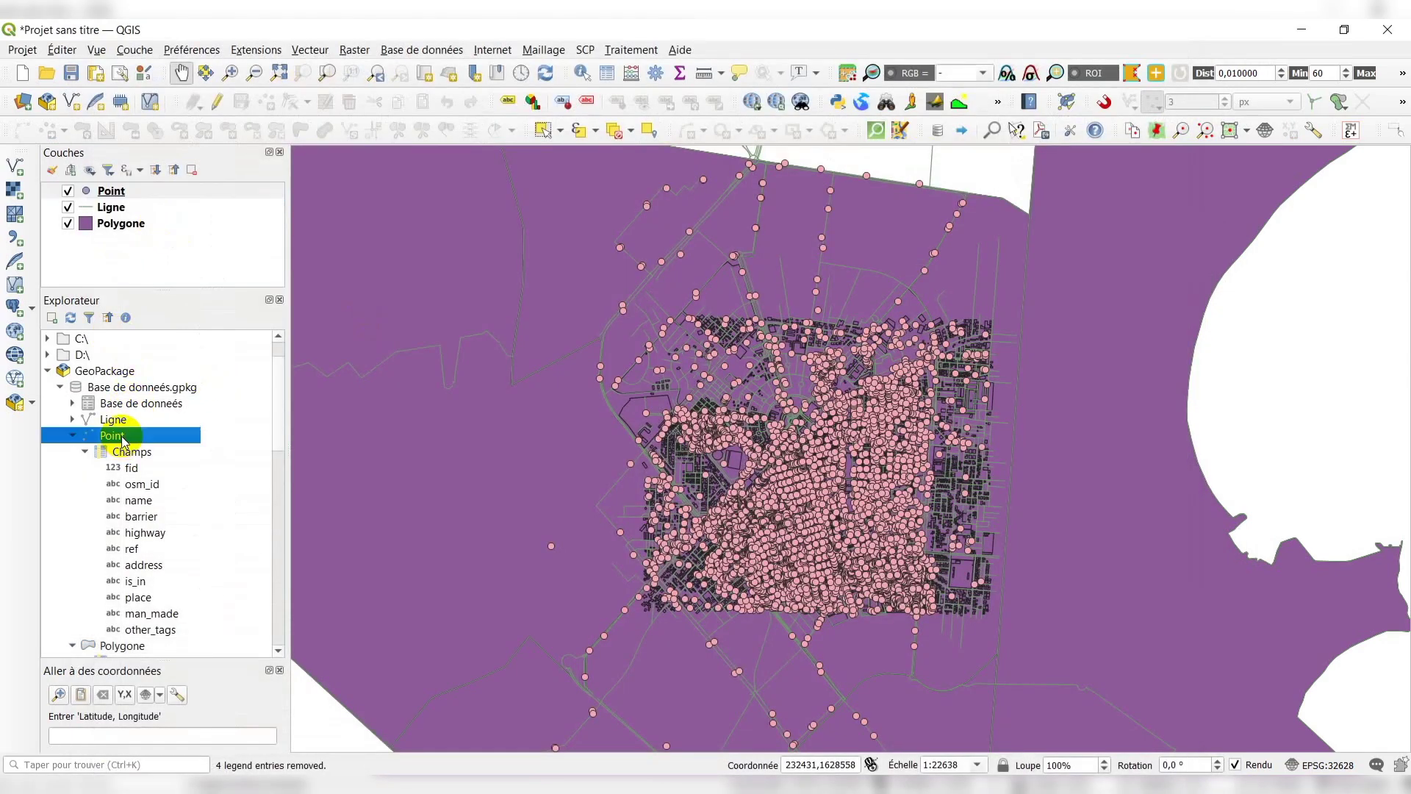
pyautogui.click(85, 451)
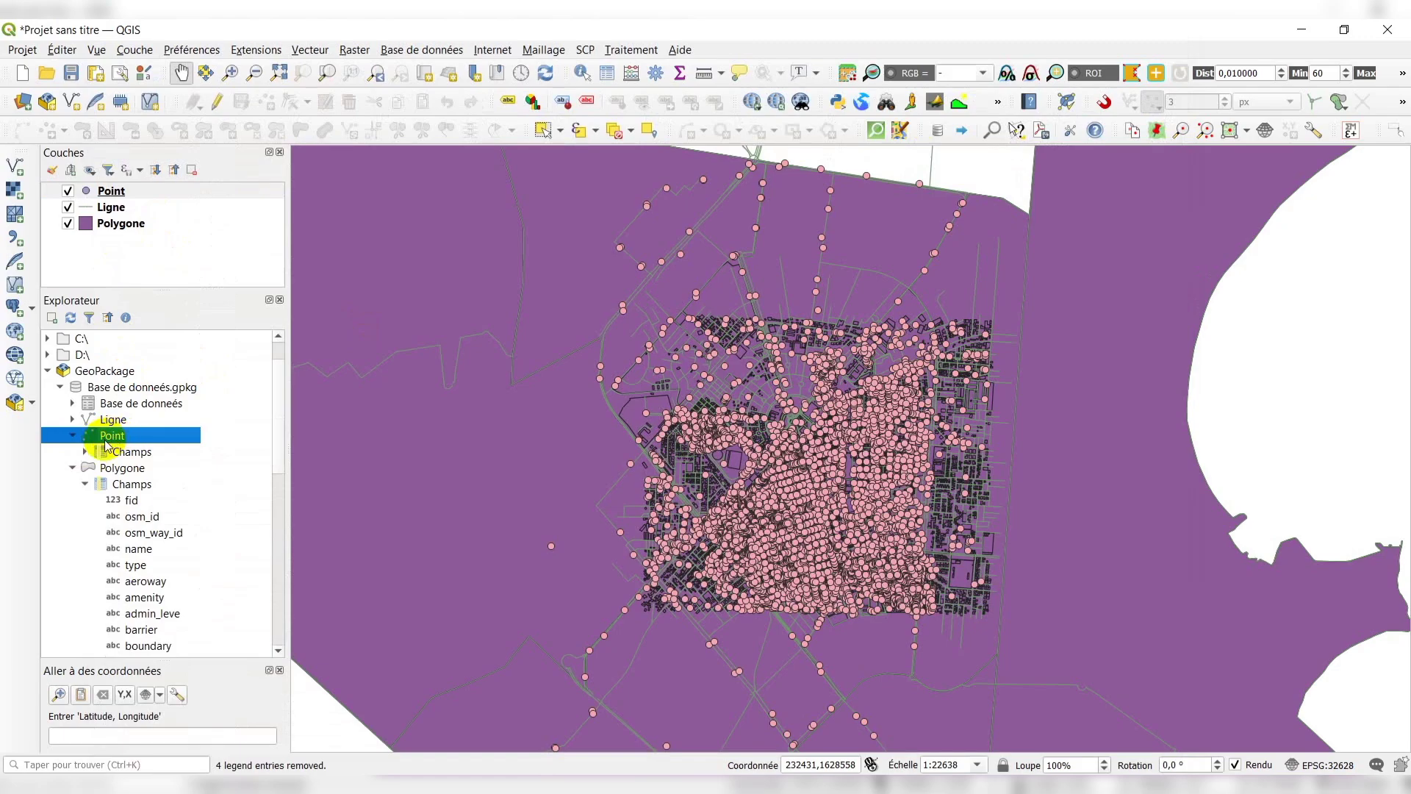
pyautogui.click(85, 452)
pyautogui.scroll(-2, 139, 440)
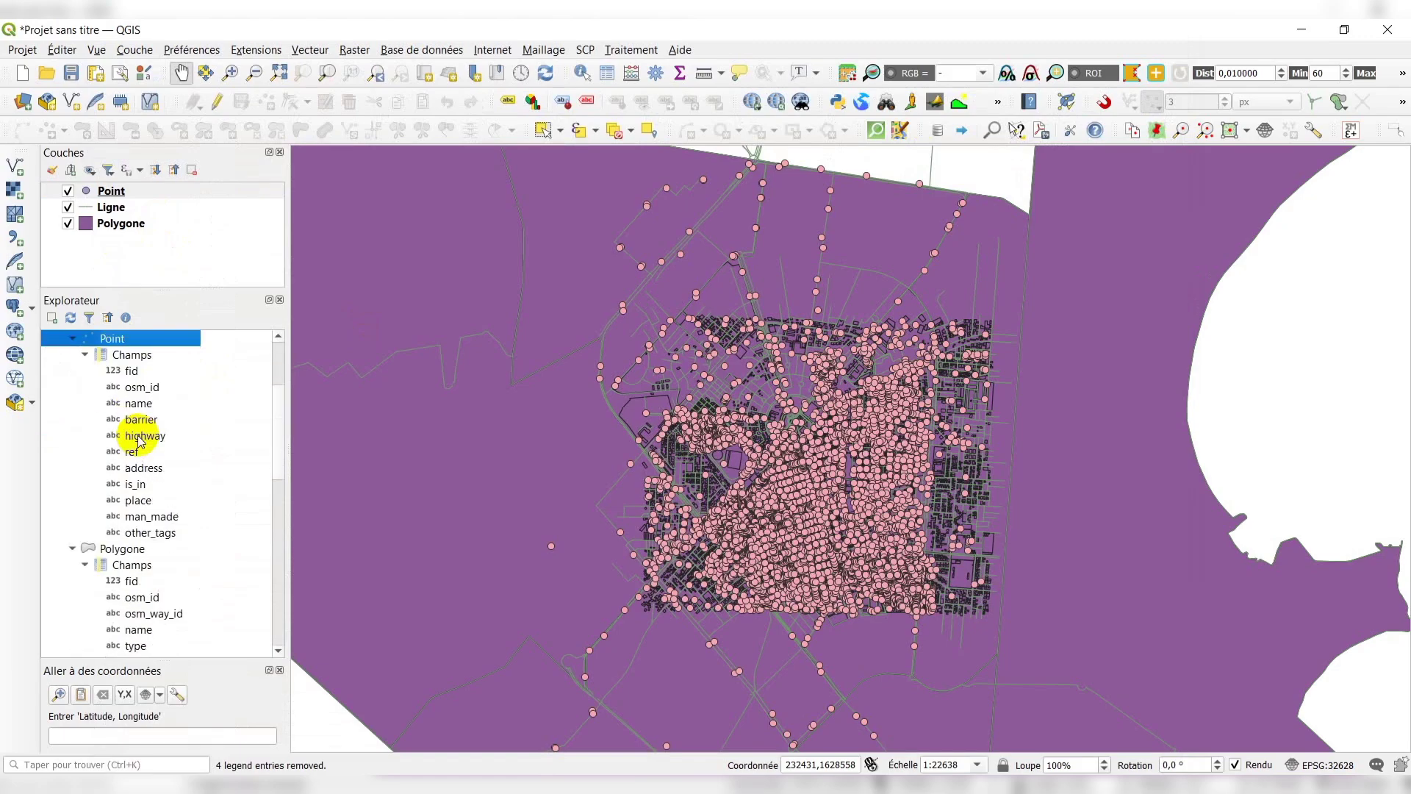
pyautogui.scroll(1, 126, 355)
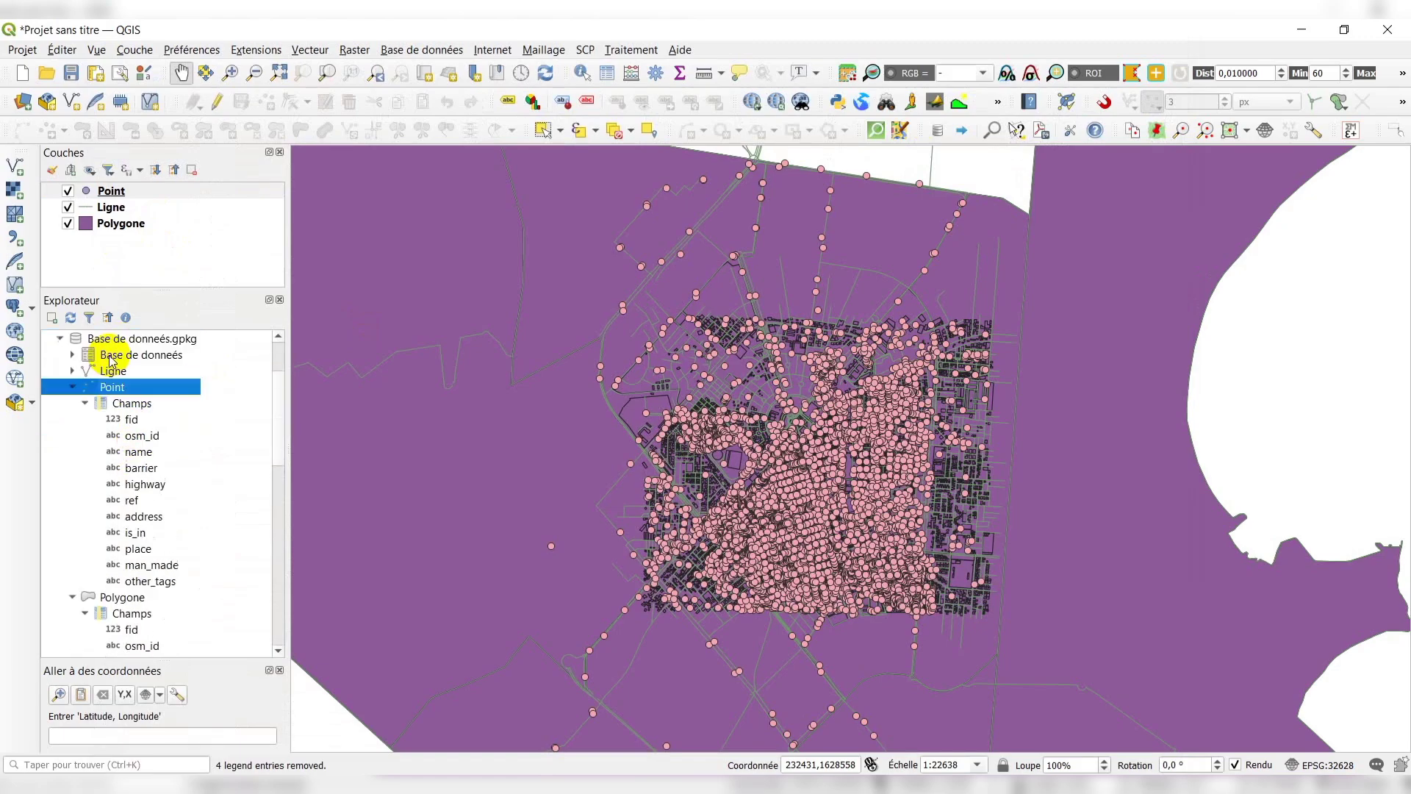
pyautogui.rightClick(118, 388)
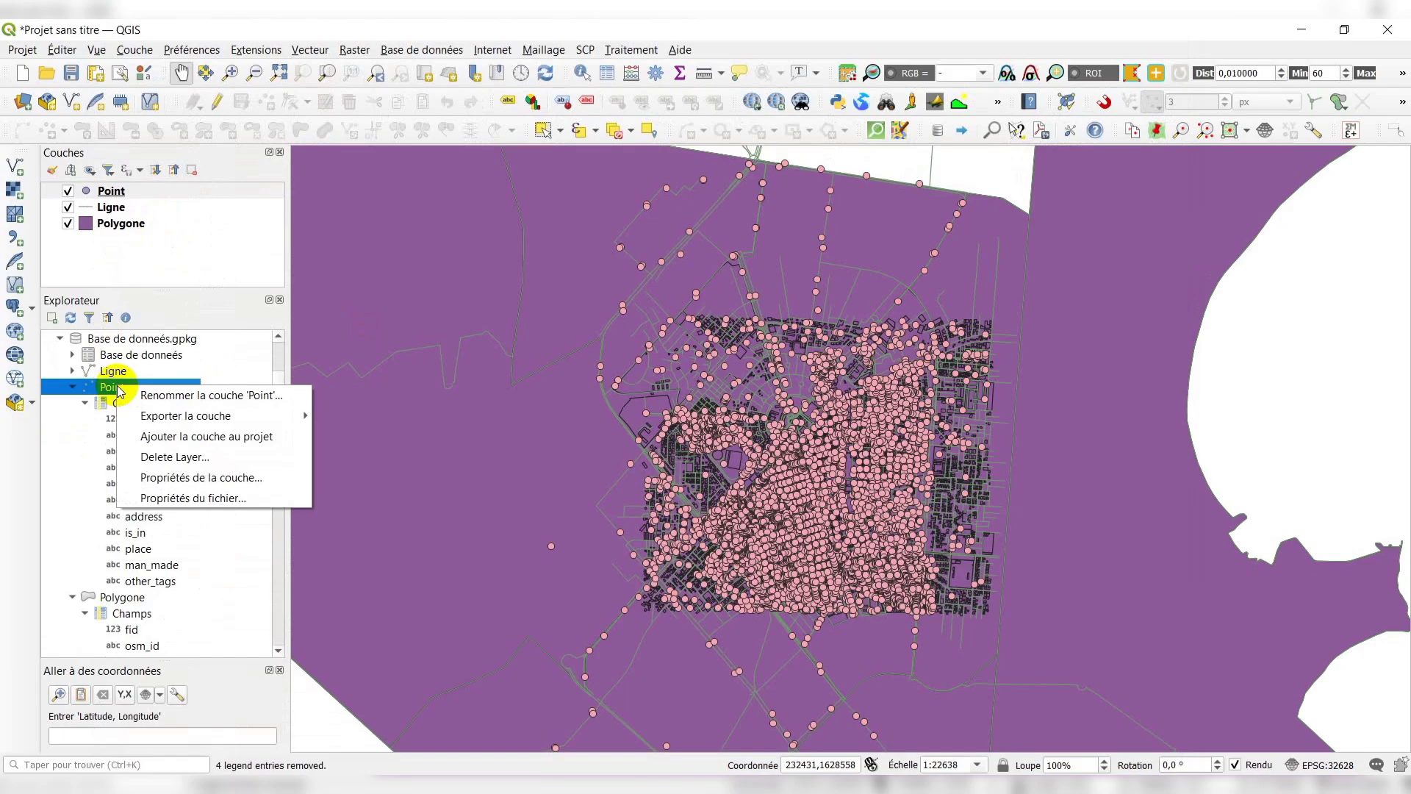
pyautogui.click(108, 390)
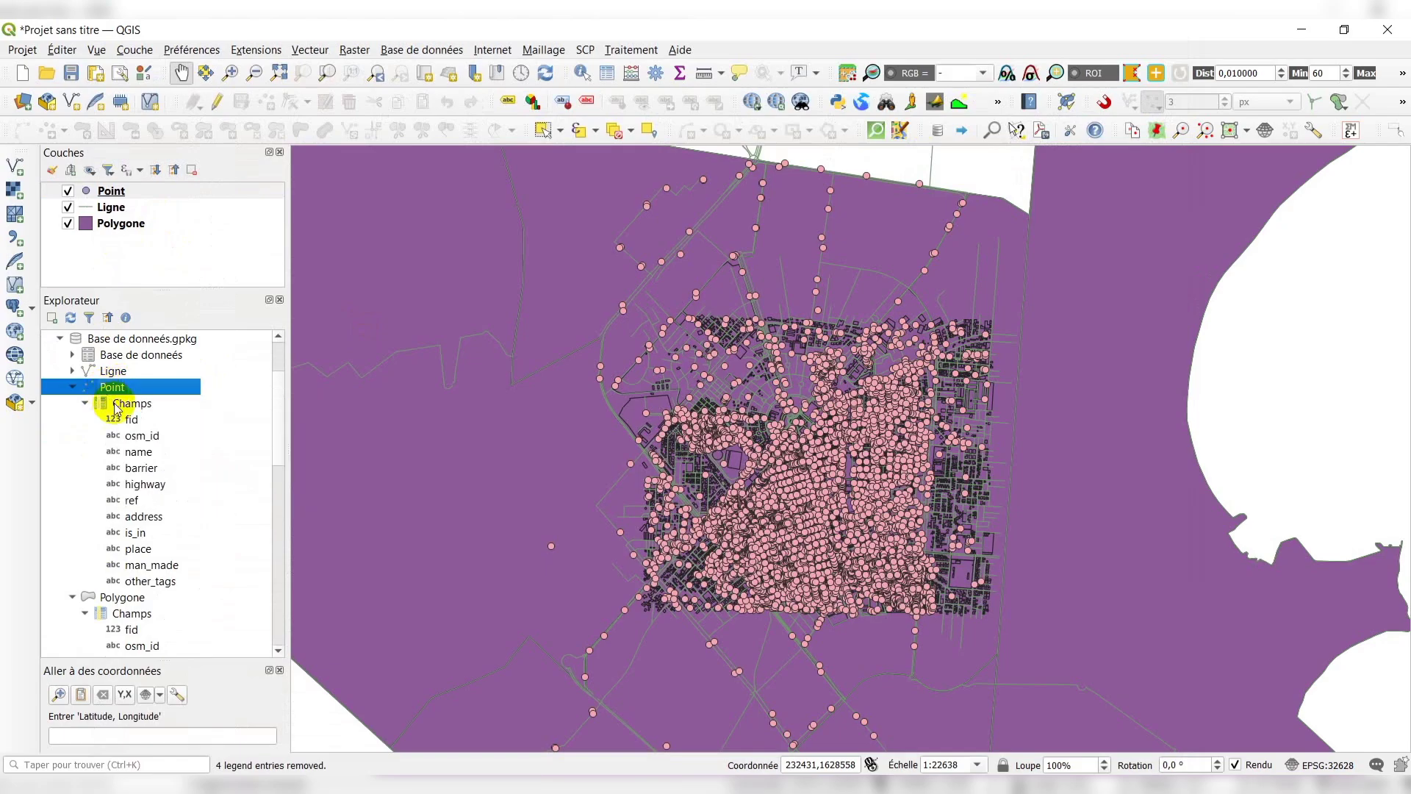
pyautogui.click(116, 406)
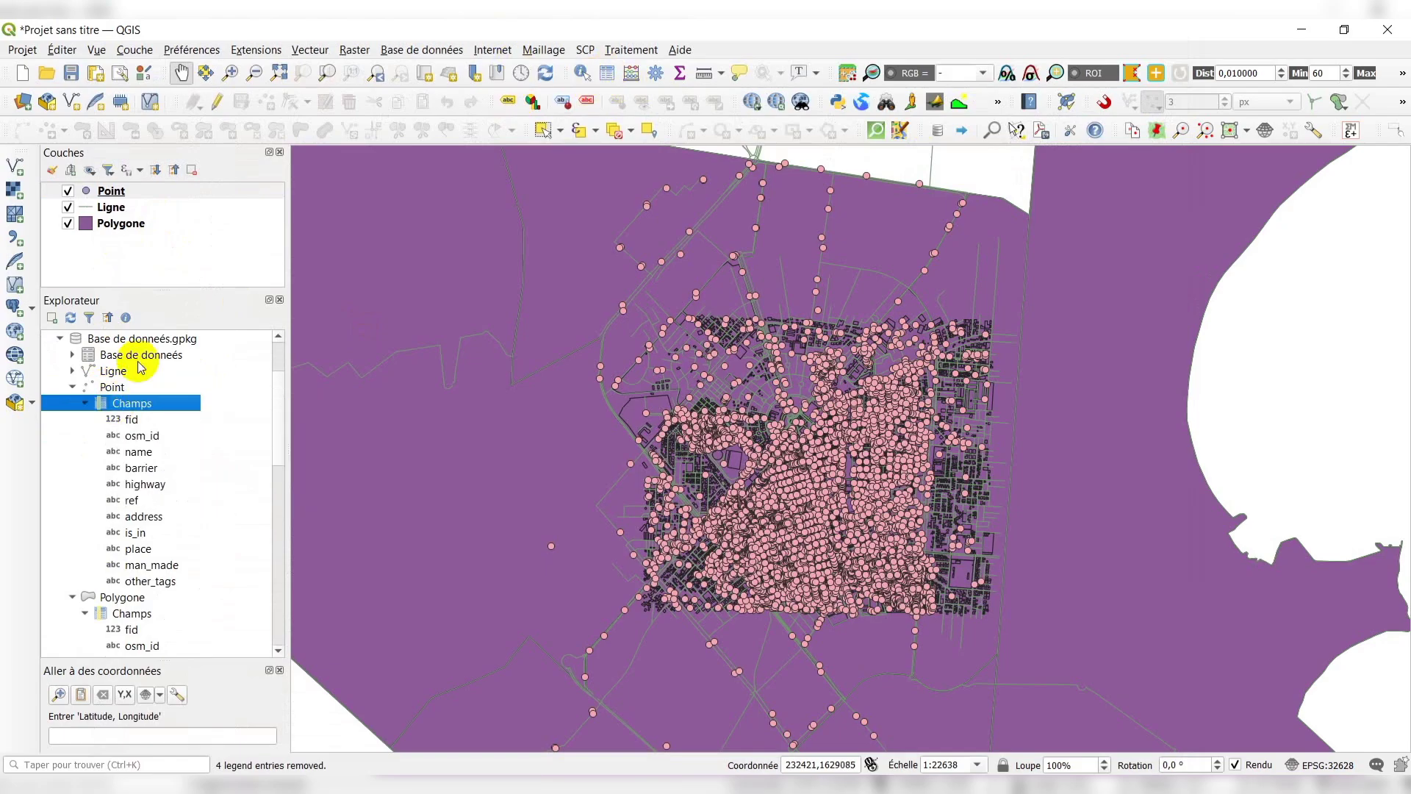
# Reopen the Point layer's attribute table to check the Longueur column, and close it
pyautogui.click(608, 73)
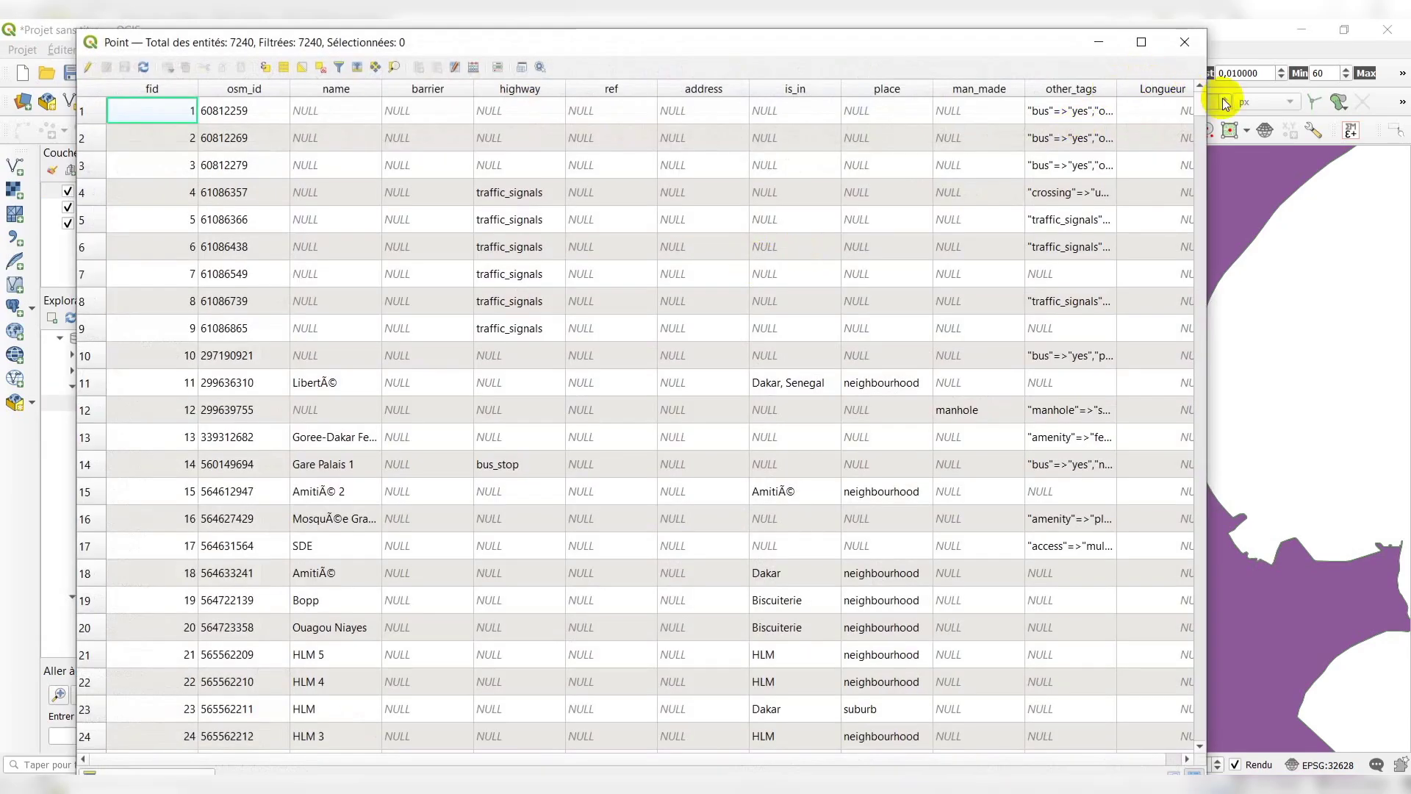
pyautogui.scroll(-8, 1195, 99)
pyautogui.scroll(8, 1176, 94)
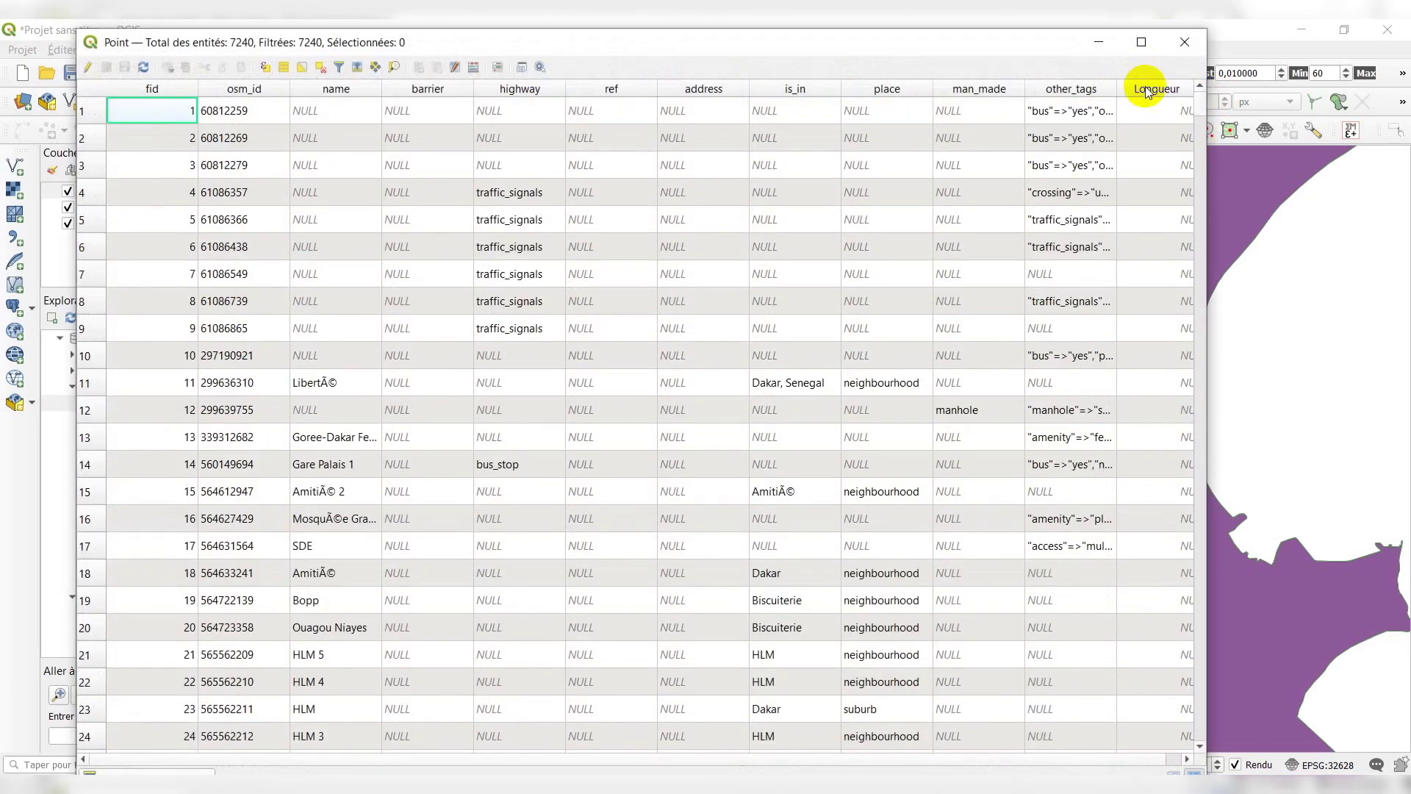
pyautogui.click(1185, 42)
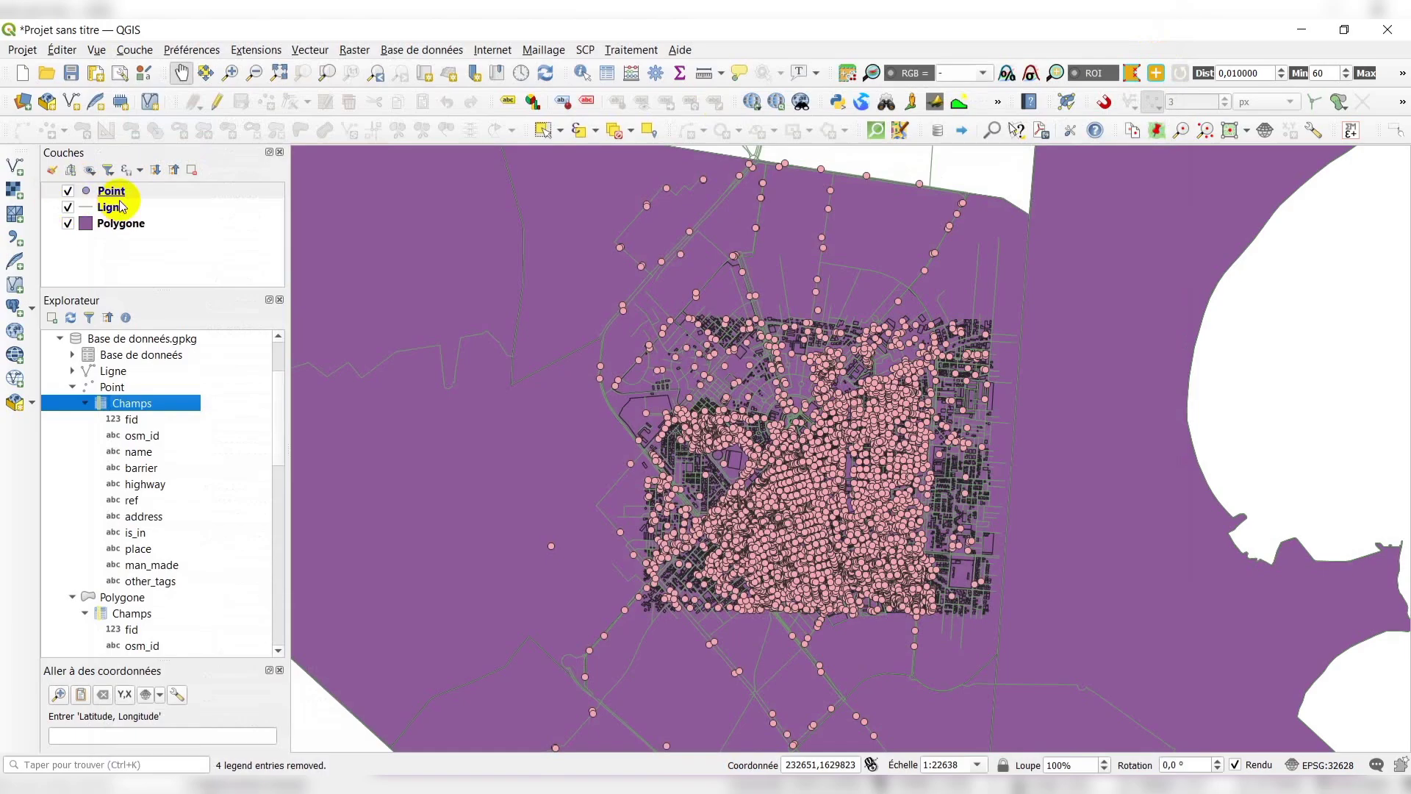
pyautogui.click(118, 190)
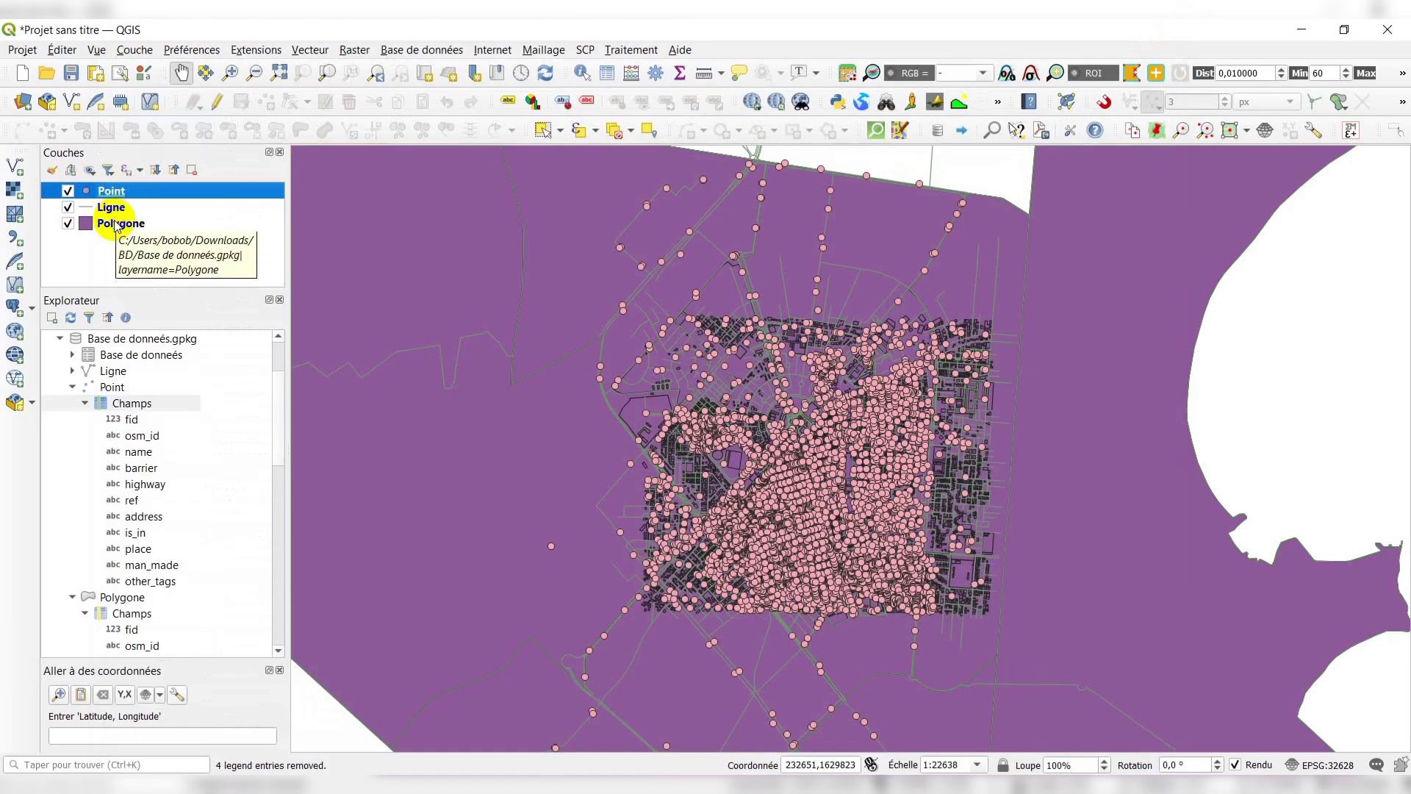
pyautogui.keyDown('shift'); pyautogui.click(116, 225); pyautogui.keyUp('shift')
pyautogui.click(117, 192)
pyautogui.rightClick(118, 194)
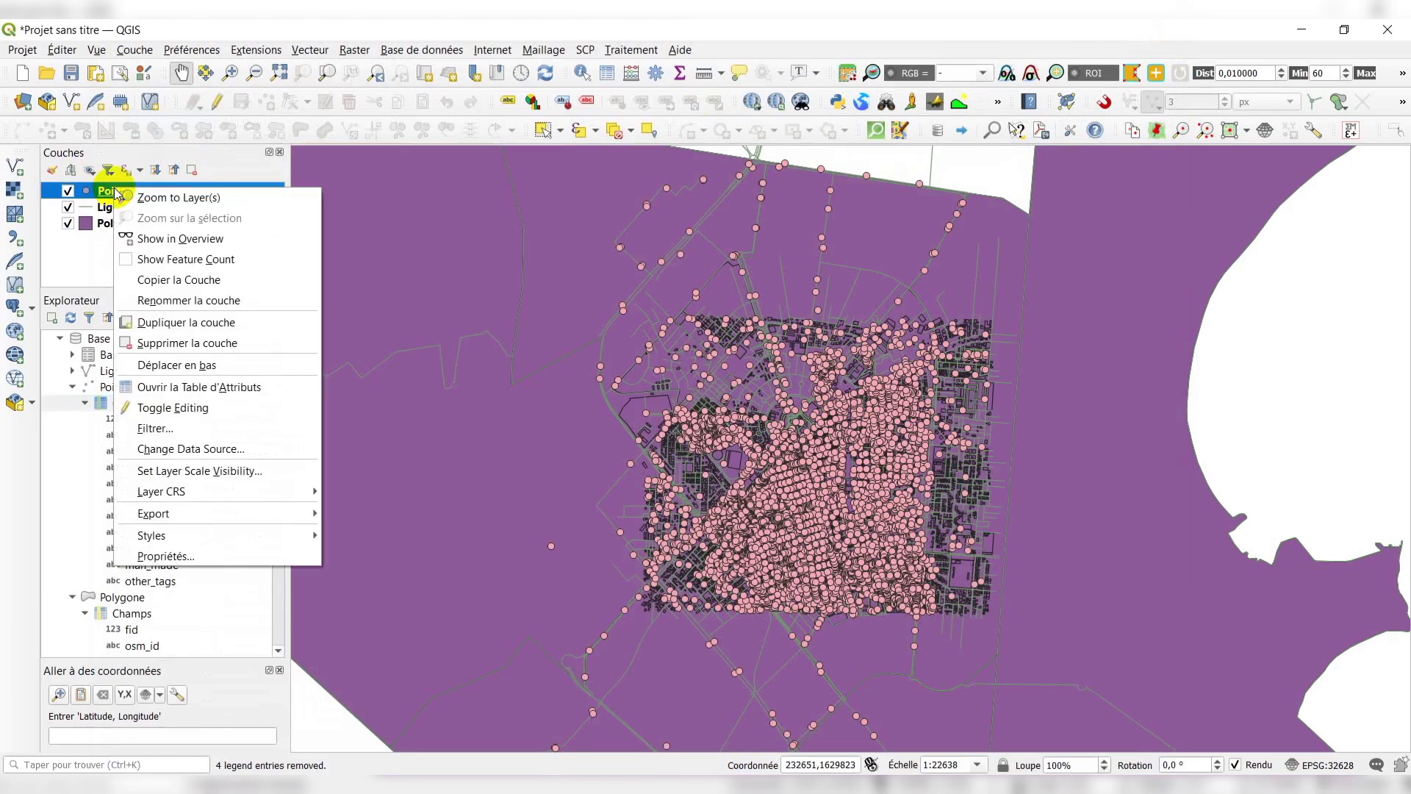
pyautogui.click(103, 198)
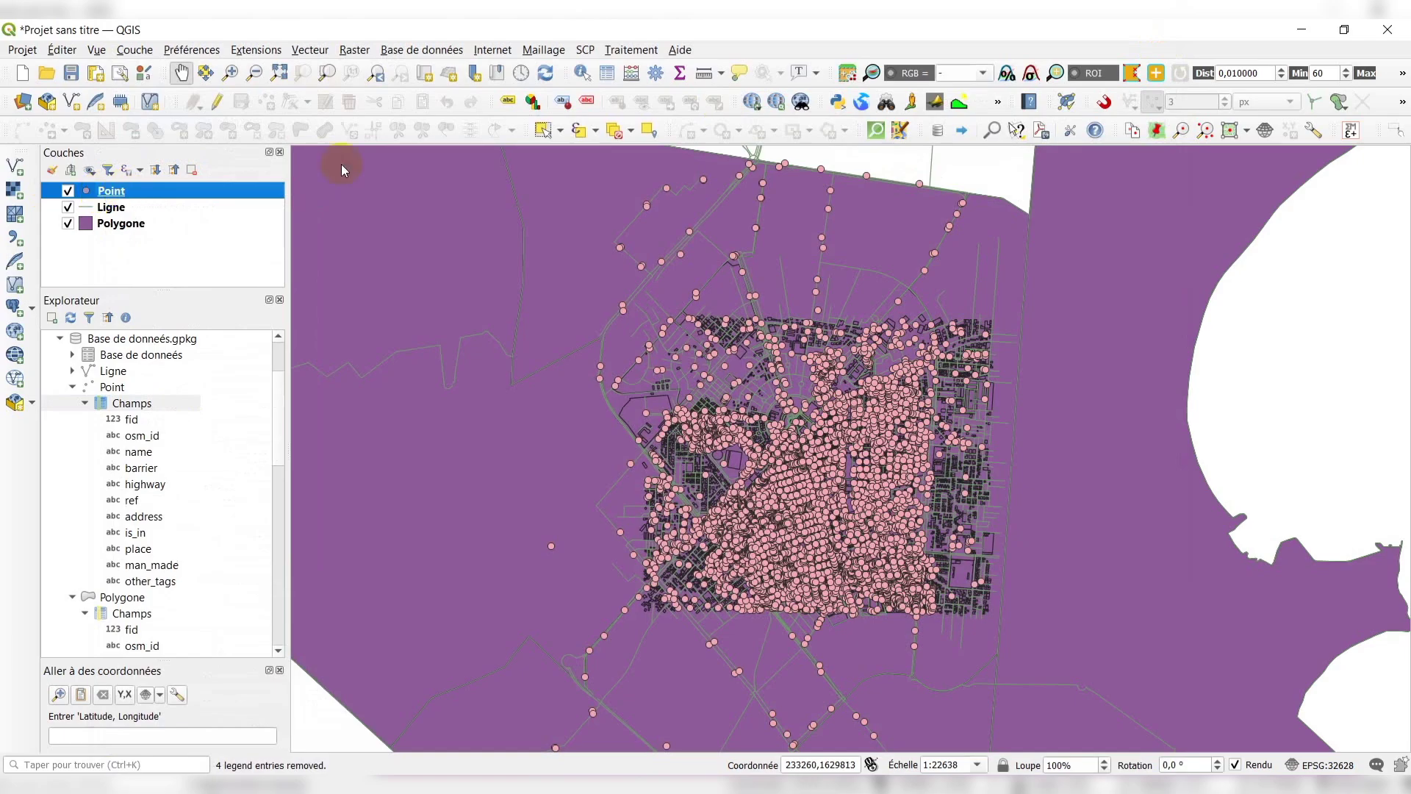
# Open the field calculator for the Point layer and set it to update the existing Longueur field
pyautogui.click(607, 75)
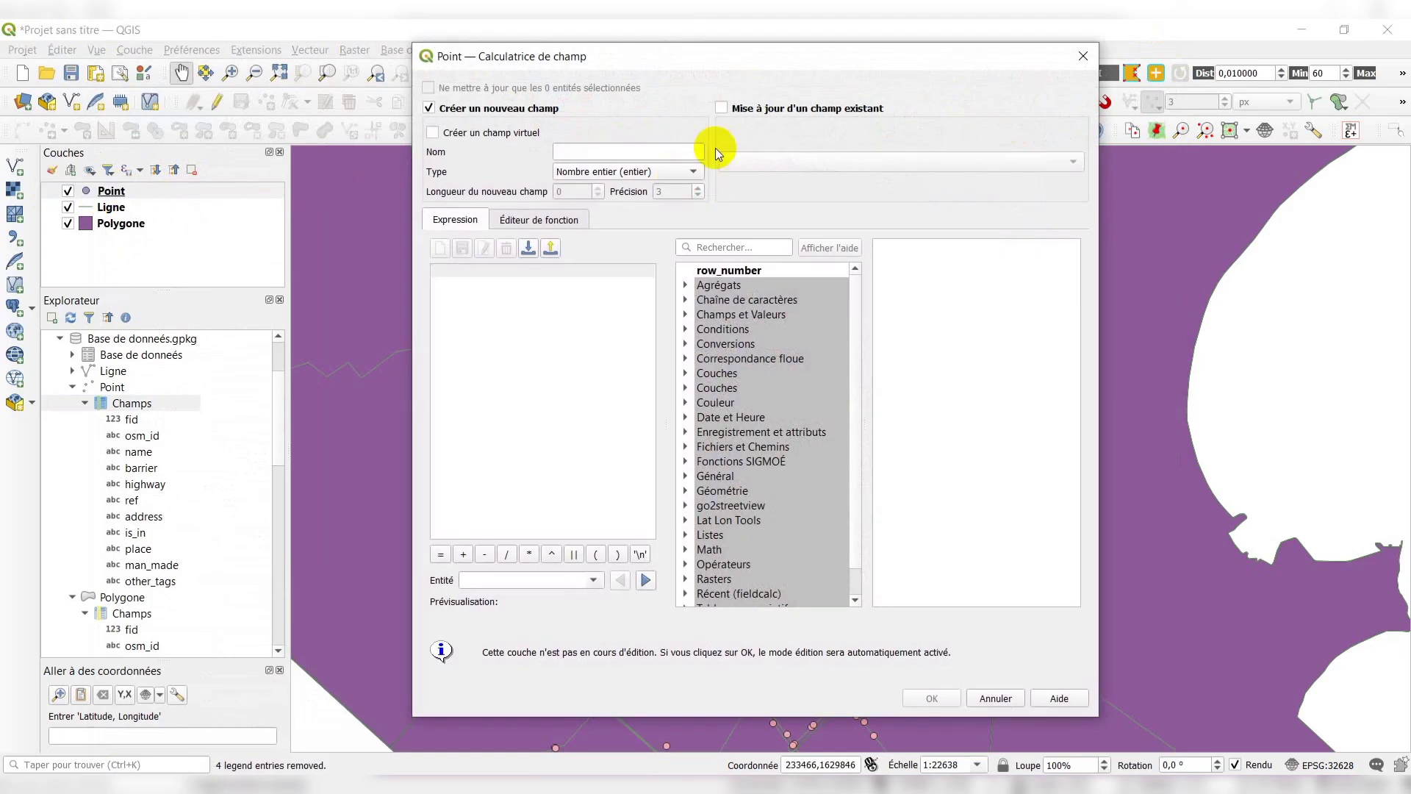
pyautogui.click(726, 108)
pyautogui.click(757, 161)
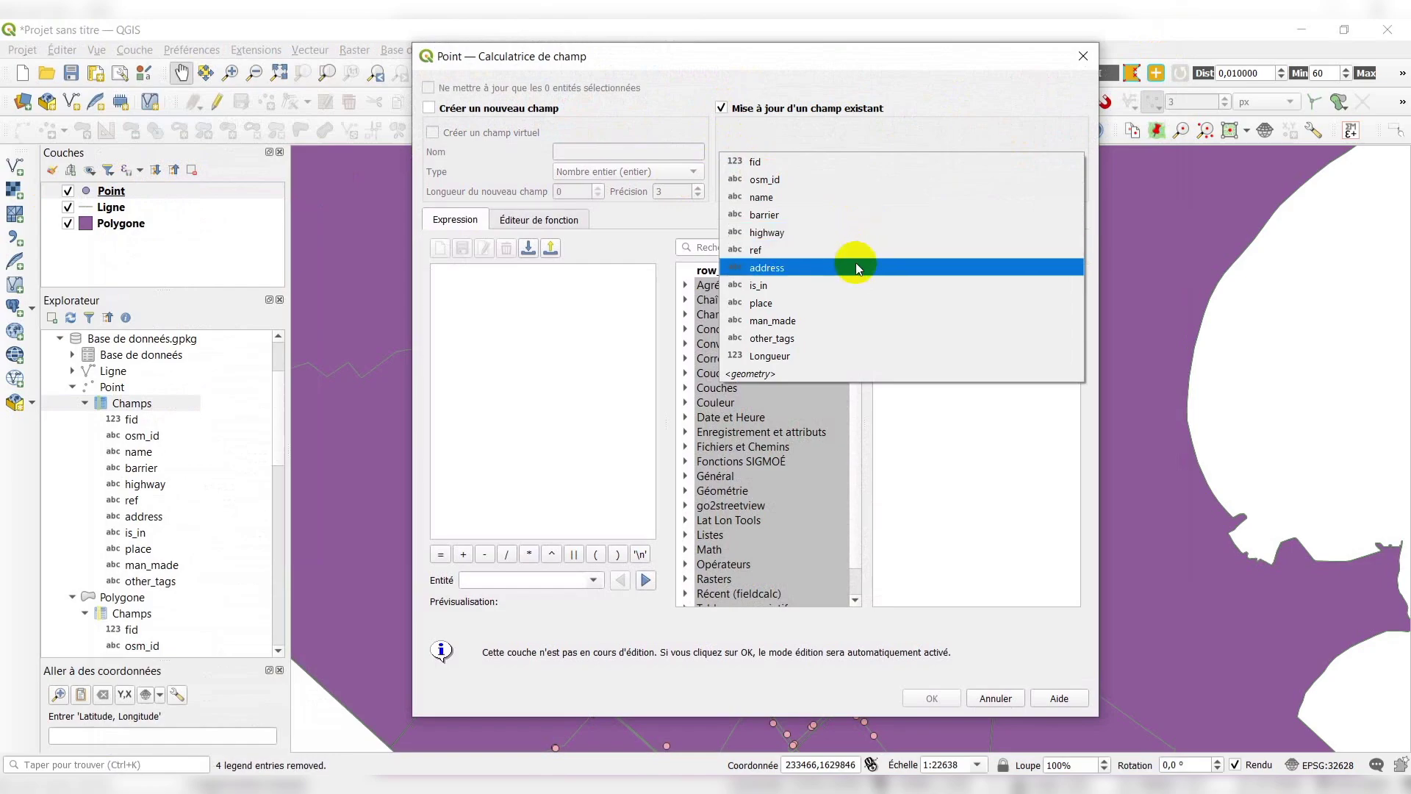
pyautogui.click(789, 359)
pyautogui.scroll(-1, 747, 353)
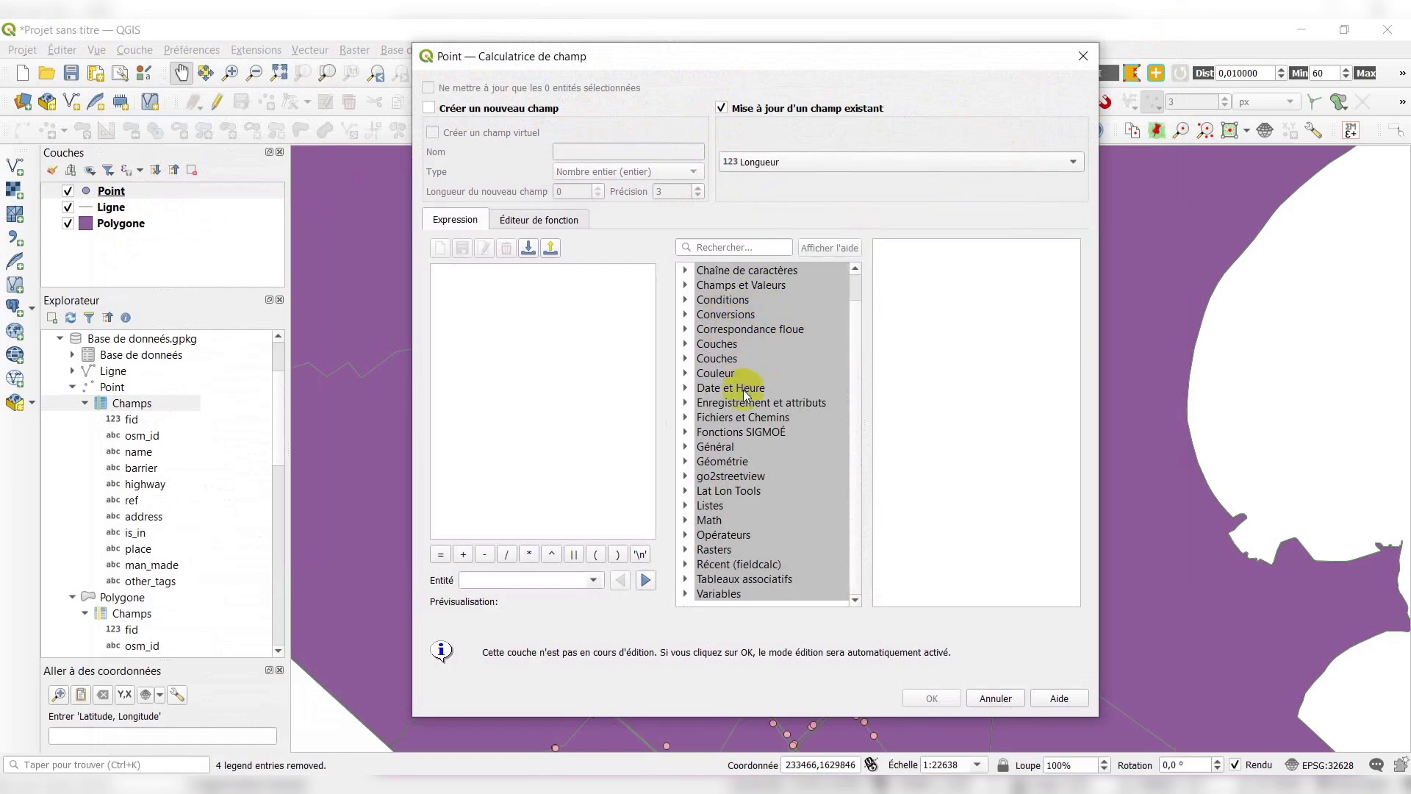
pyautogui.click(685, 460)
pyautogui.scroll(-13, 684, 382)
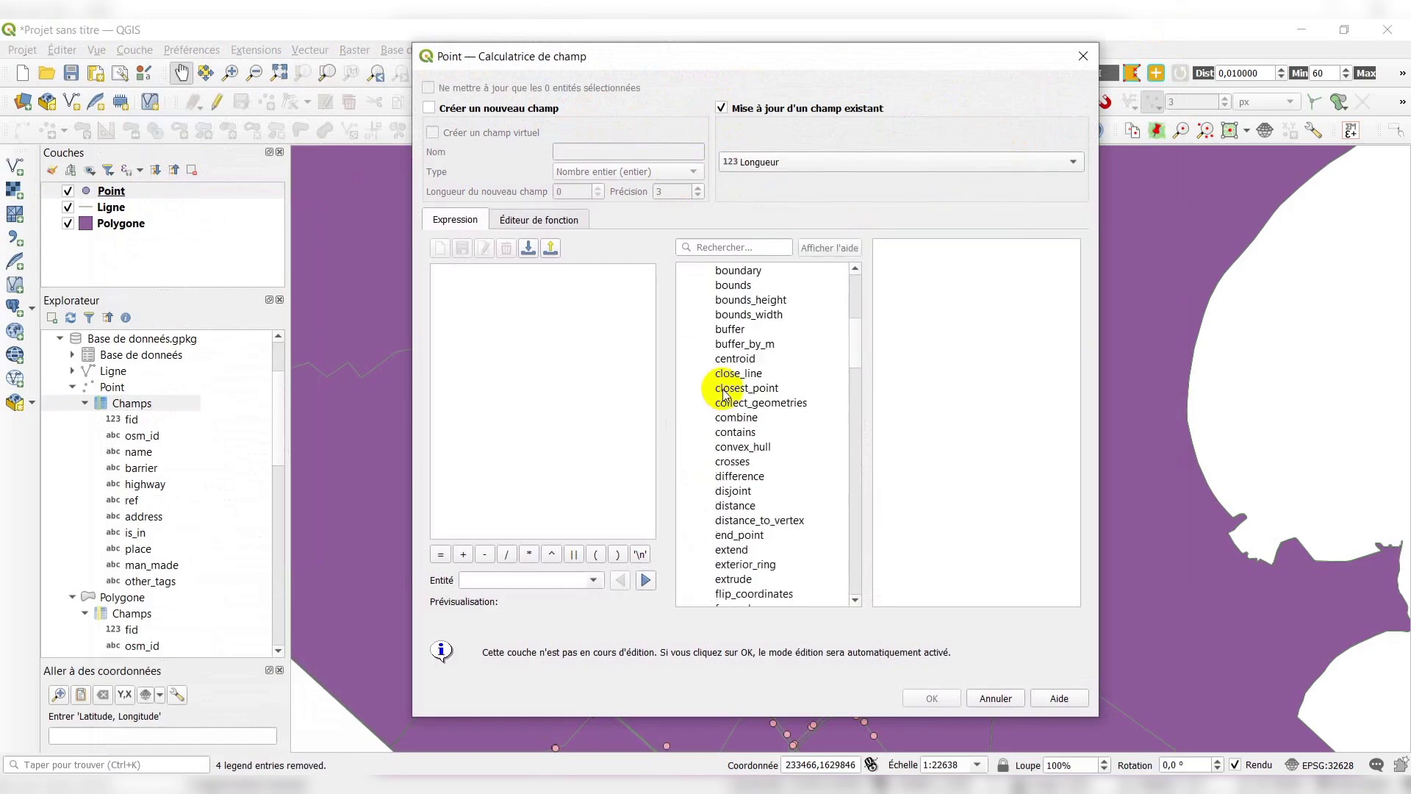
pyautogui.scroll(-3, 731, 419)
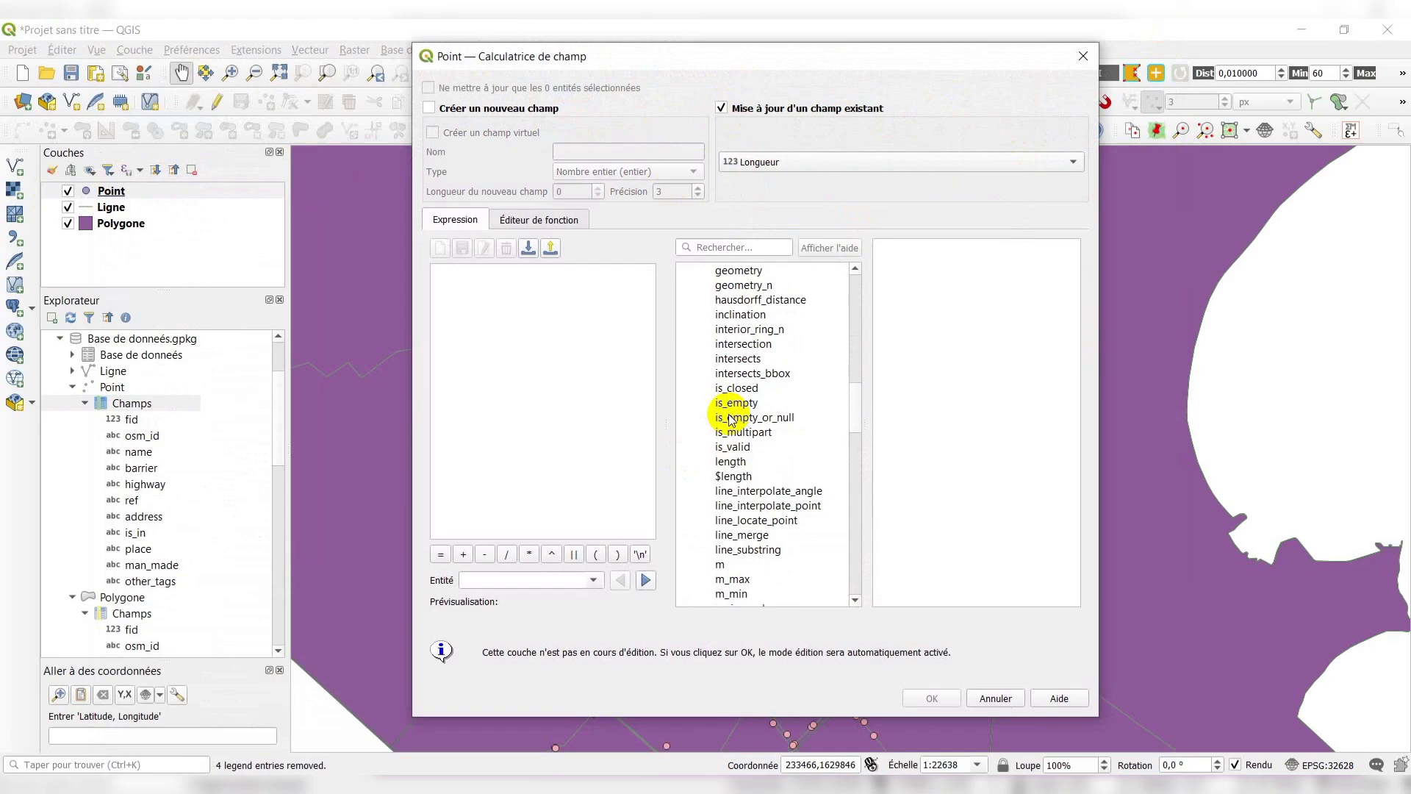
pyautogui.scroll(-2, 732, 419)
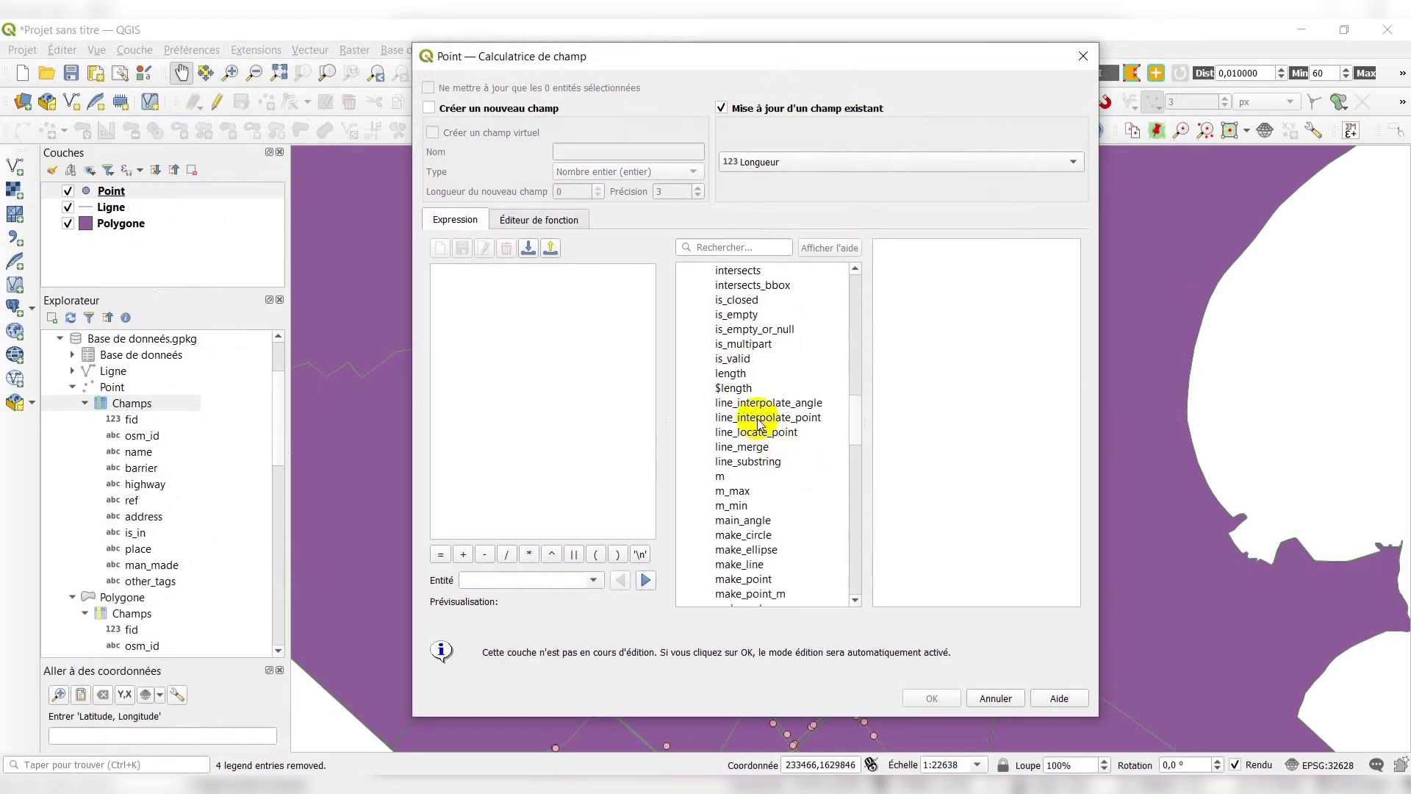
pyautogui.click(736, 393)
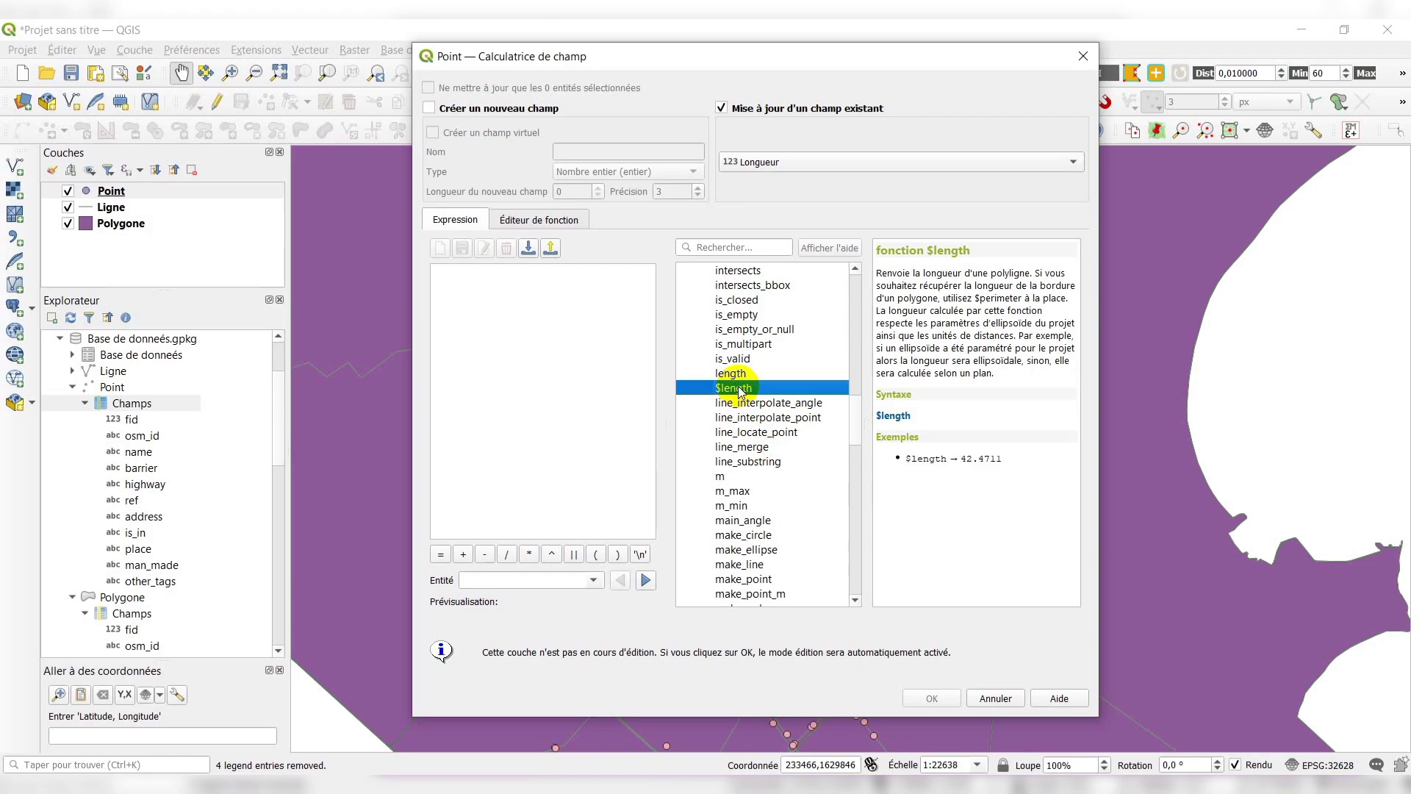
pyautogui.doubleClick(737, 388)
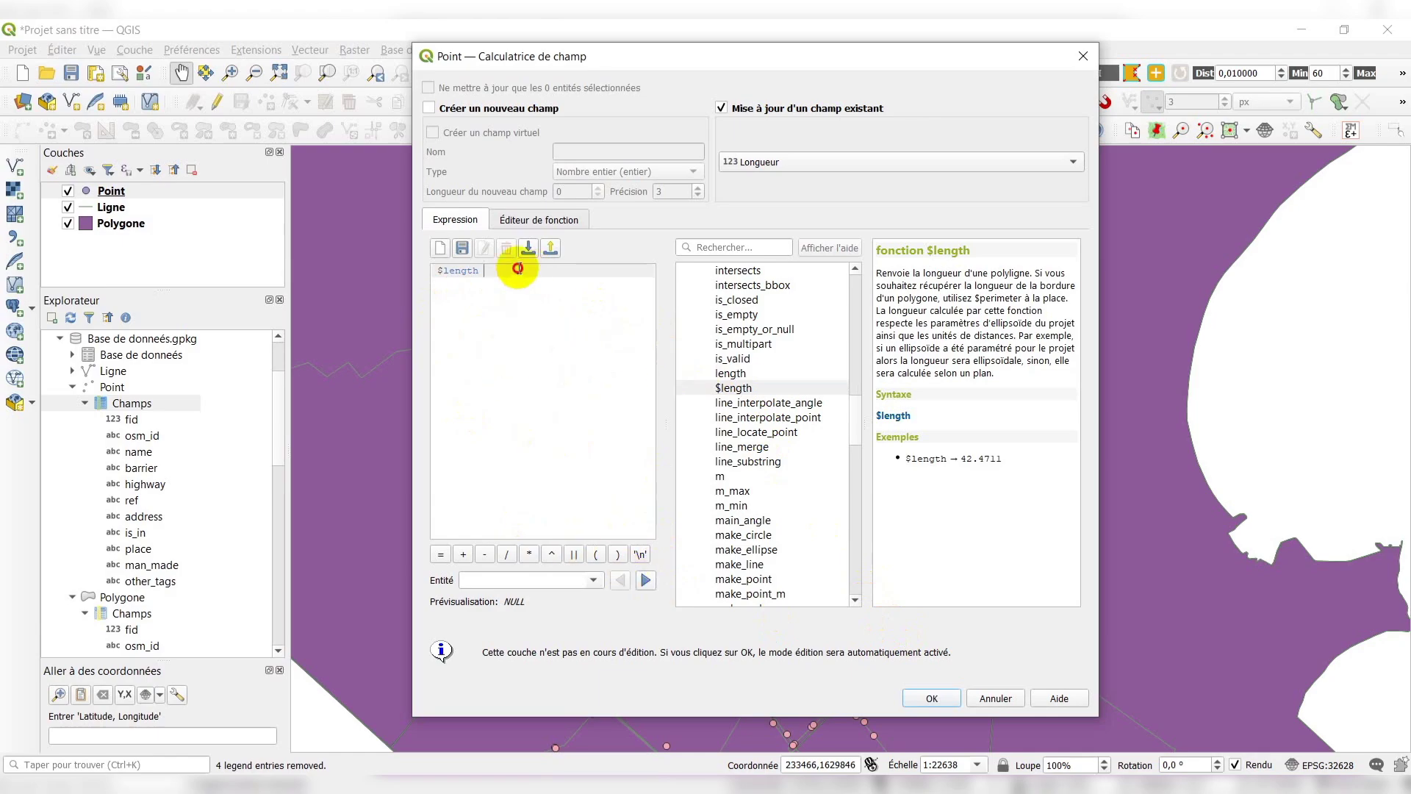
pyautogui.moveTo(514, 269); pyautogui.dragTo(369, 272)
pyautogui.press('BackSpace')
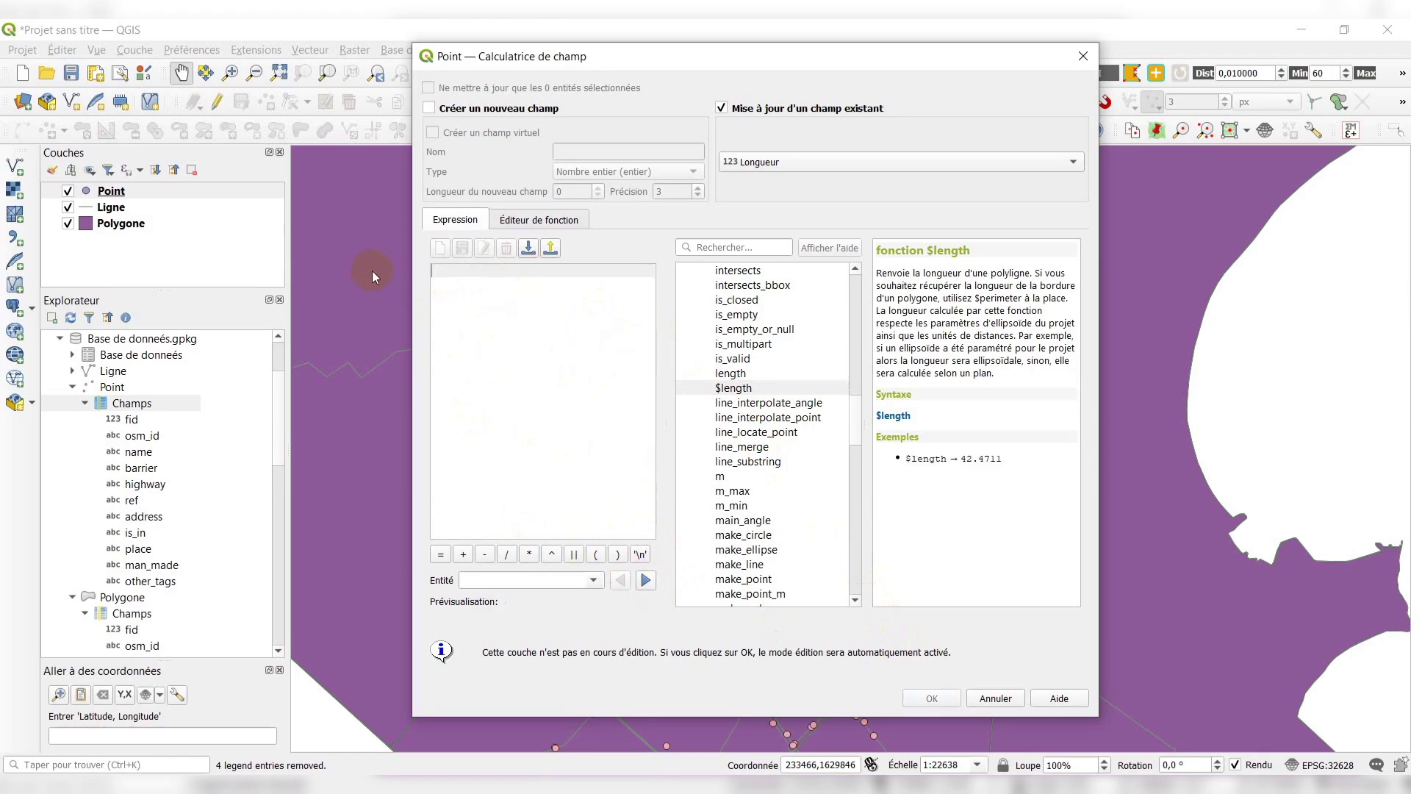
pyautogui.click(1000, 699)
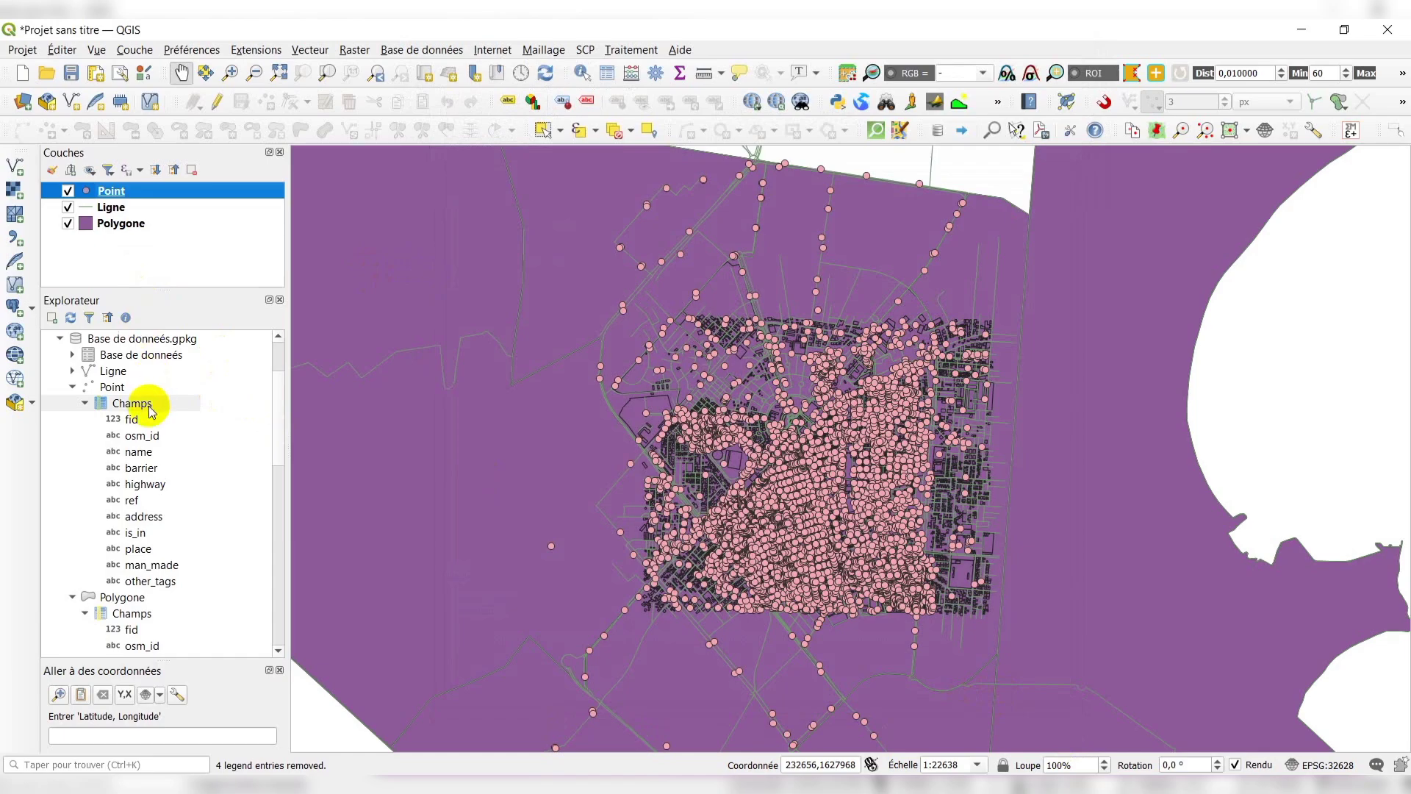
pyautogui.rightClick(125, 194)
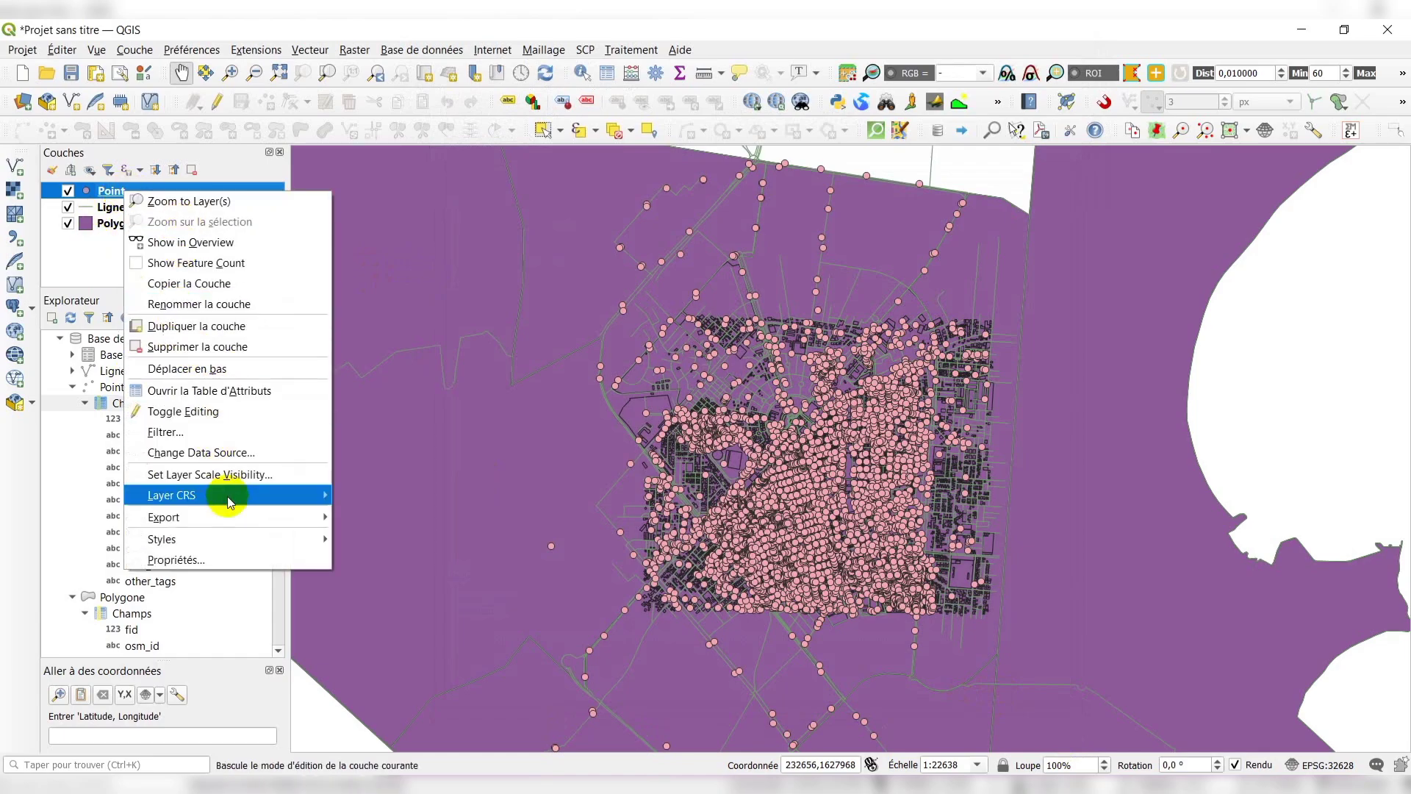
pyautogui.moveTo(235, 524)
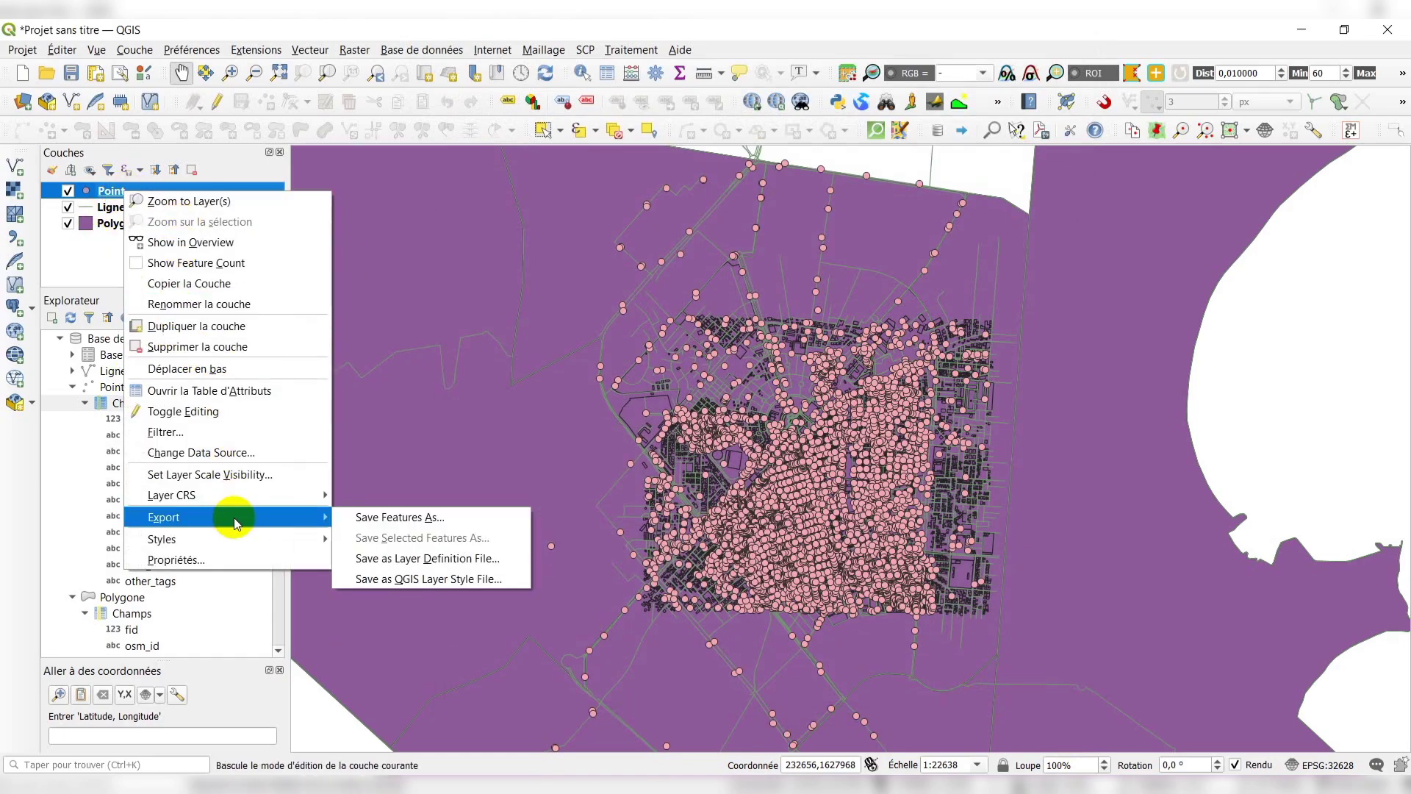
pyautogui.click(64, 258)
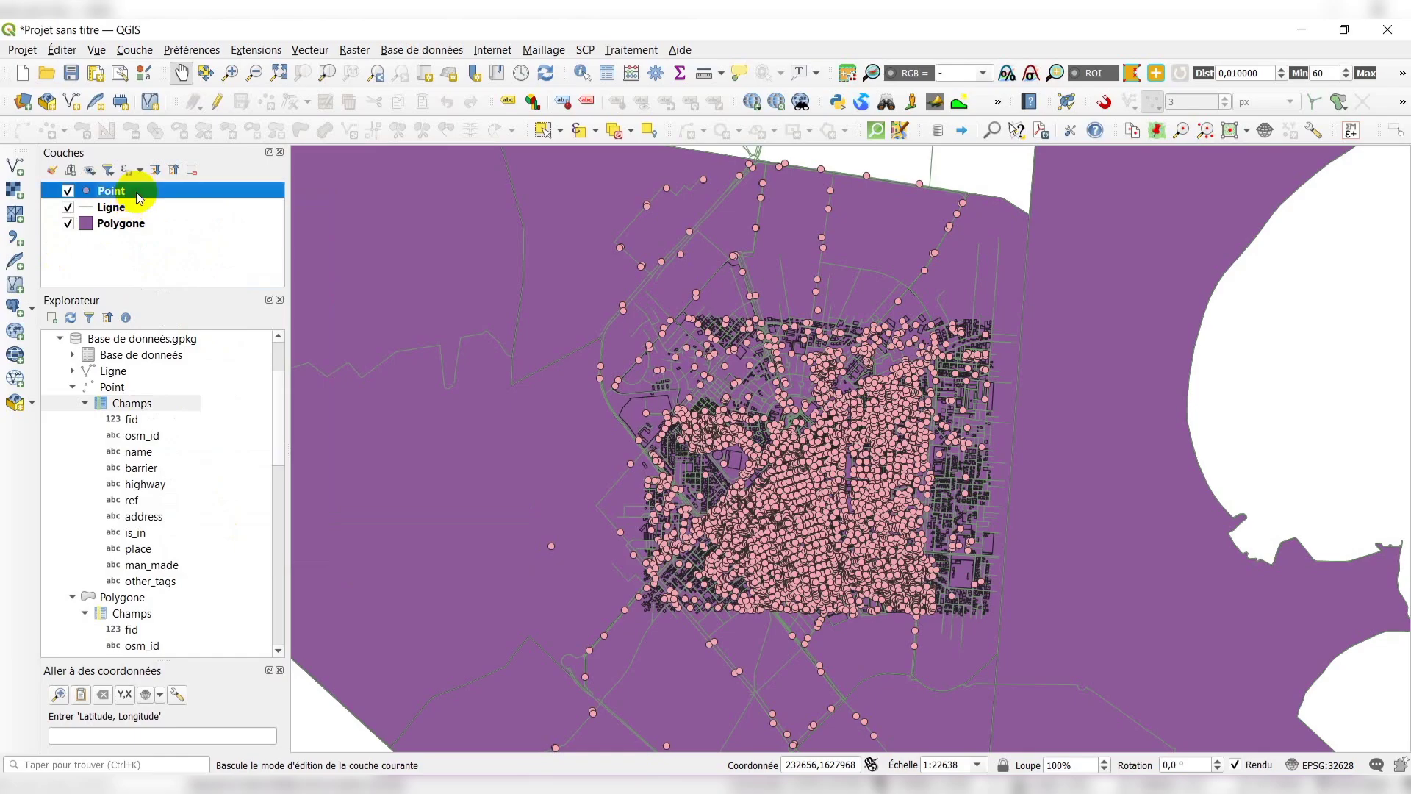
pyautogui.rightClick(137, 194)
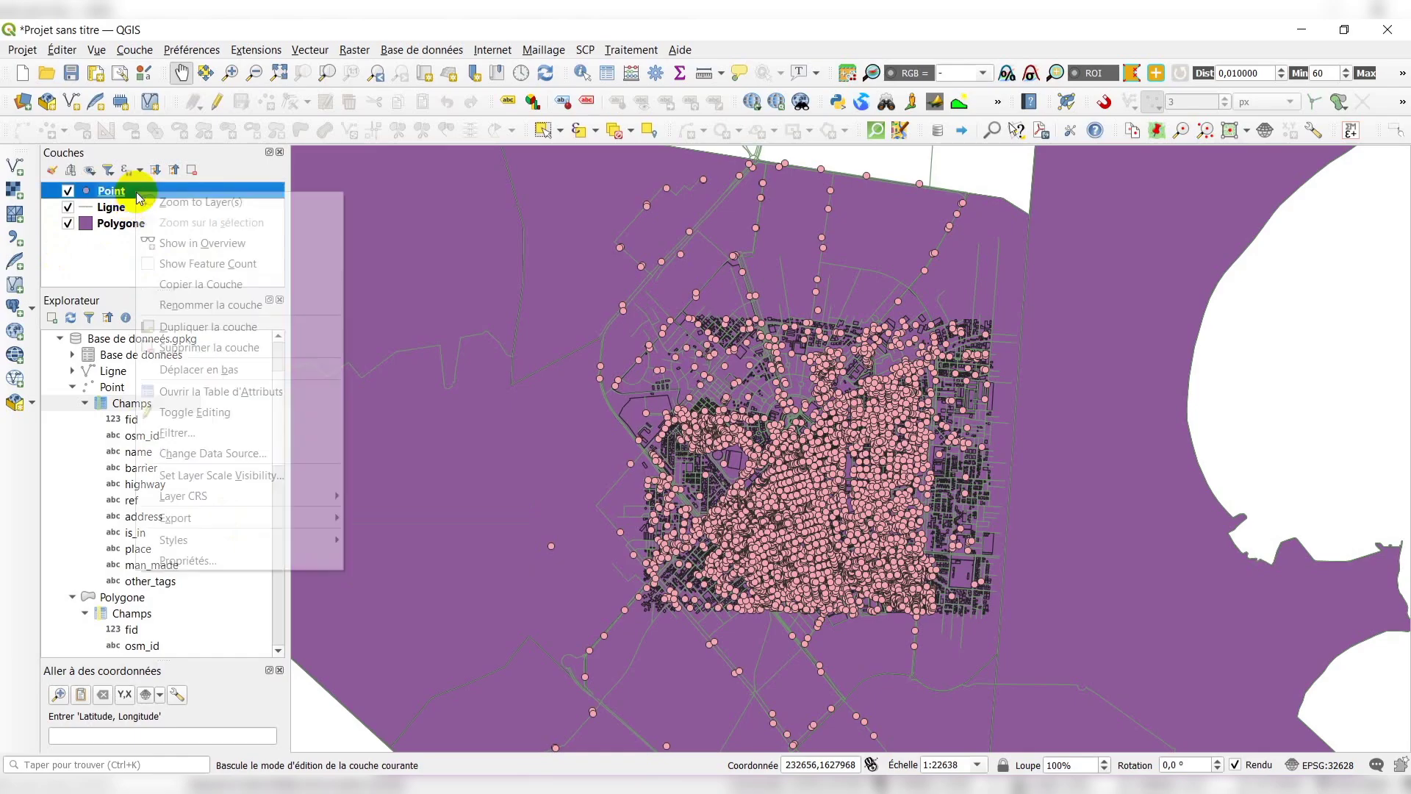
# Delete the Longueur field from the Point layer's attribute table, close the table and end the layer's editing session
pyautogui.click(632, 73)
pyautogui.moveTo(727, 48); pyautogui.dragTo(668, 55)
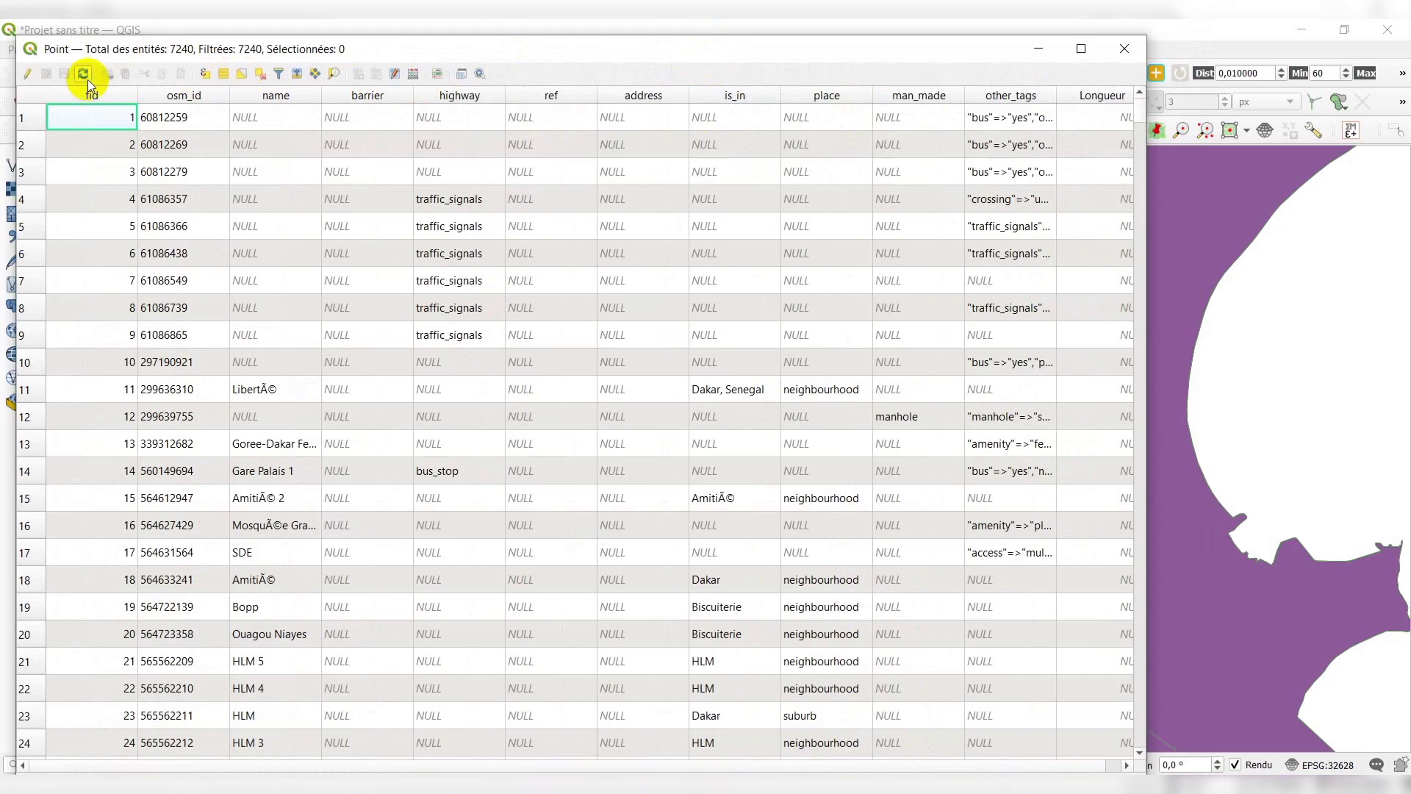
pyautogui.click(29, 77)
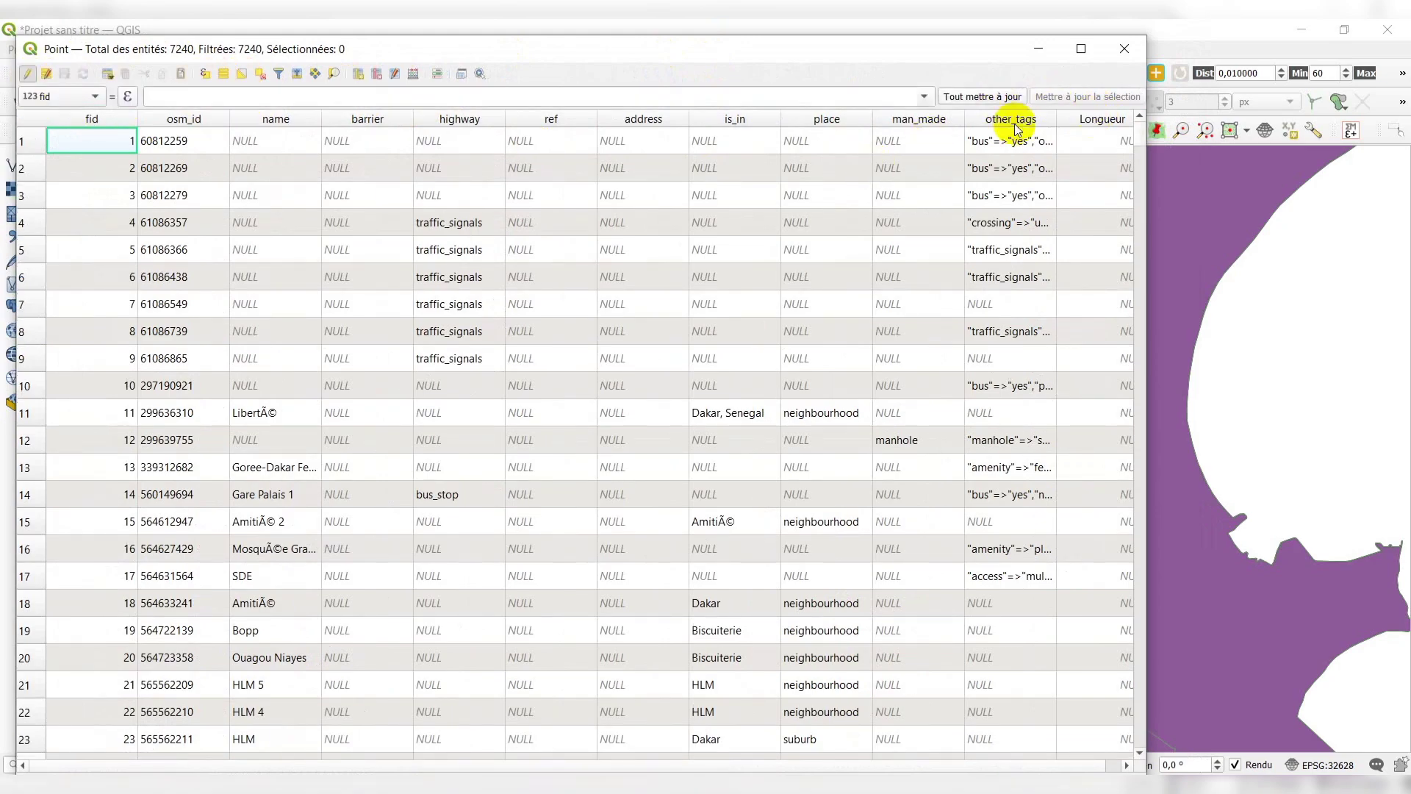
pyautogui.click(376, 74)
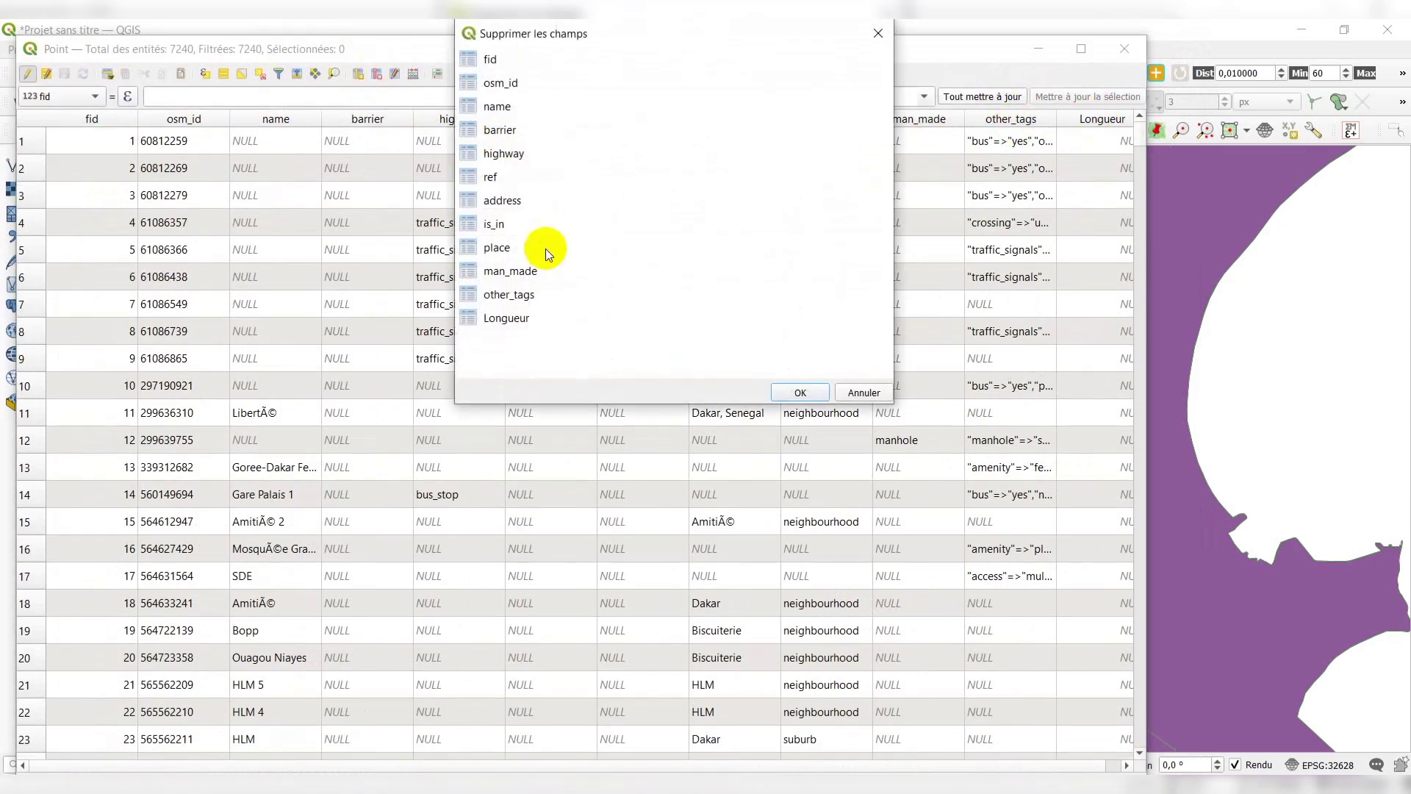
pyautogui.click(558, 325)
pyautogui.click(795, 390)
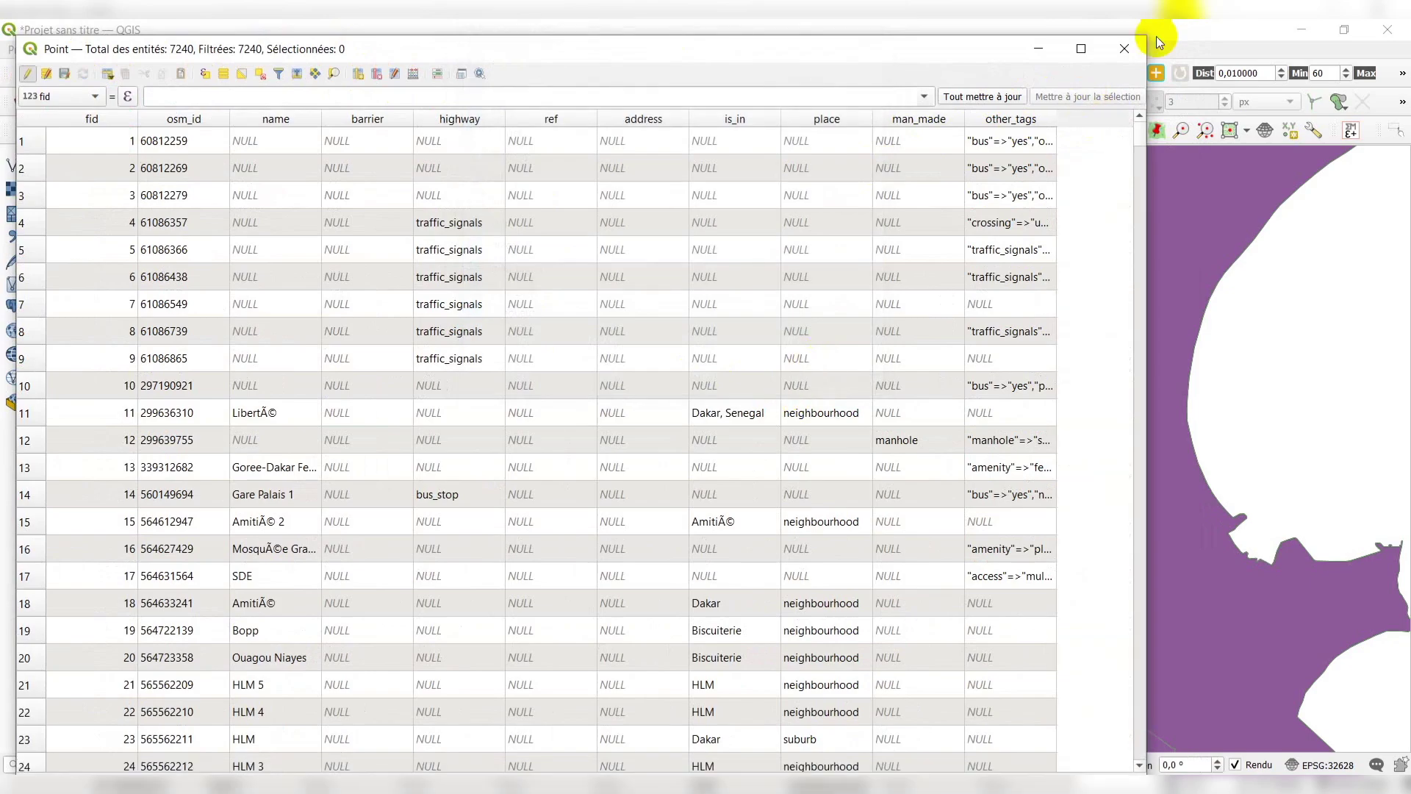
pyautogui.click(1123, 49)
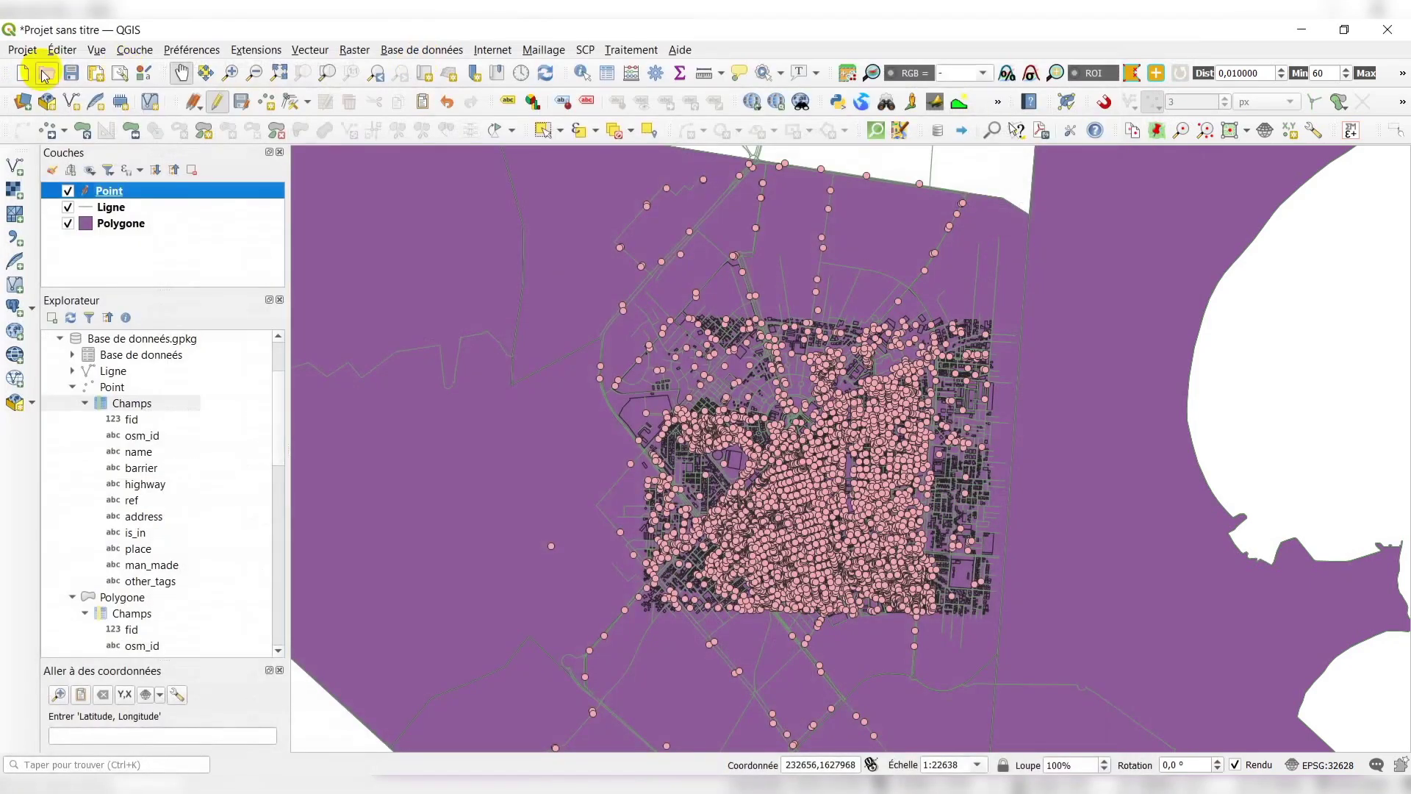
pyautogui.click(210, 102)
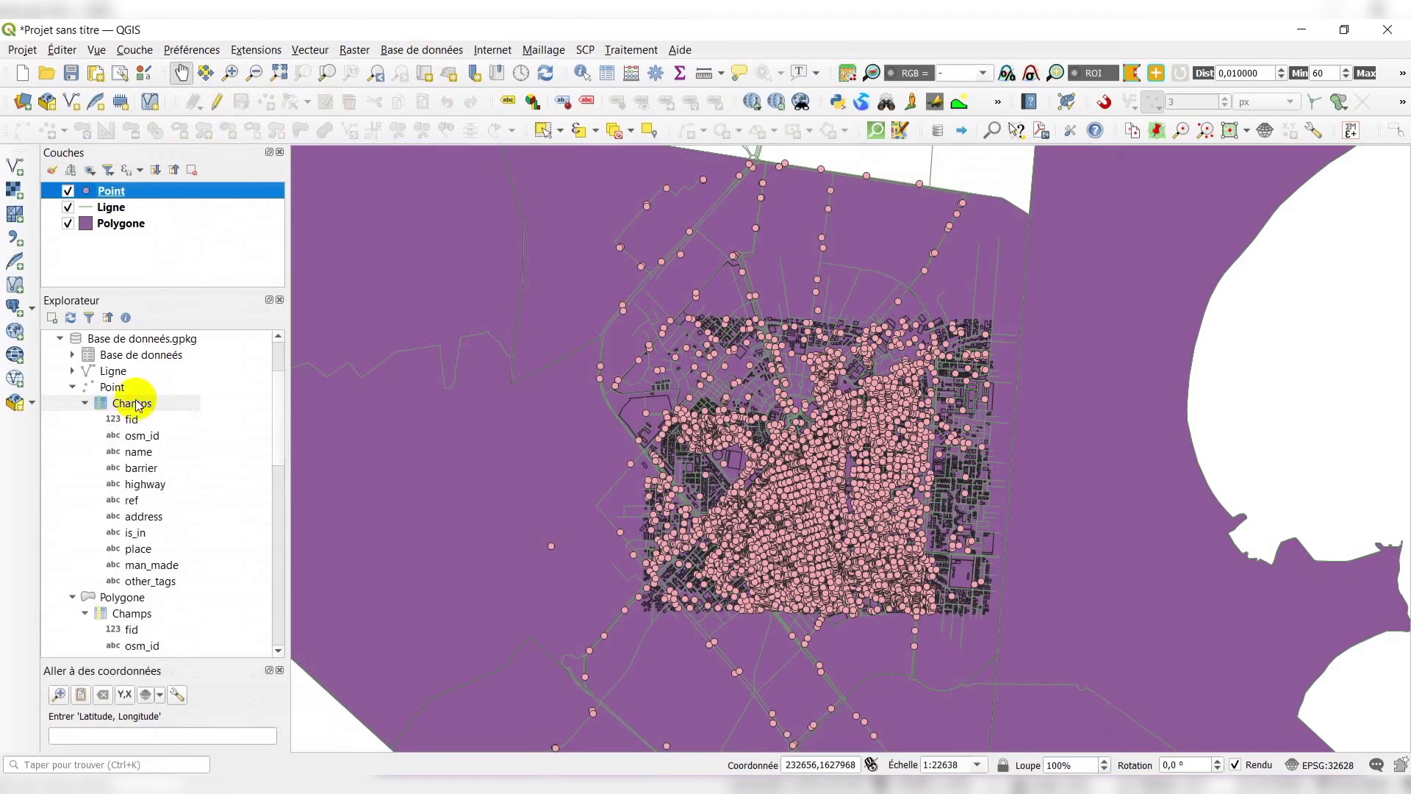
# Reexpand the Point table's field list in Base de donneés.gpkg and check it for the Longueur field
pyautogui.click(85, 402)
pyautogui.click(72, 388)
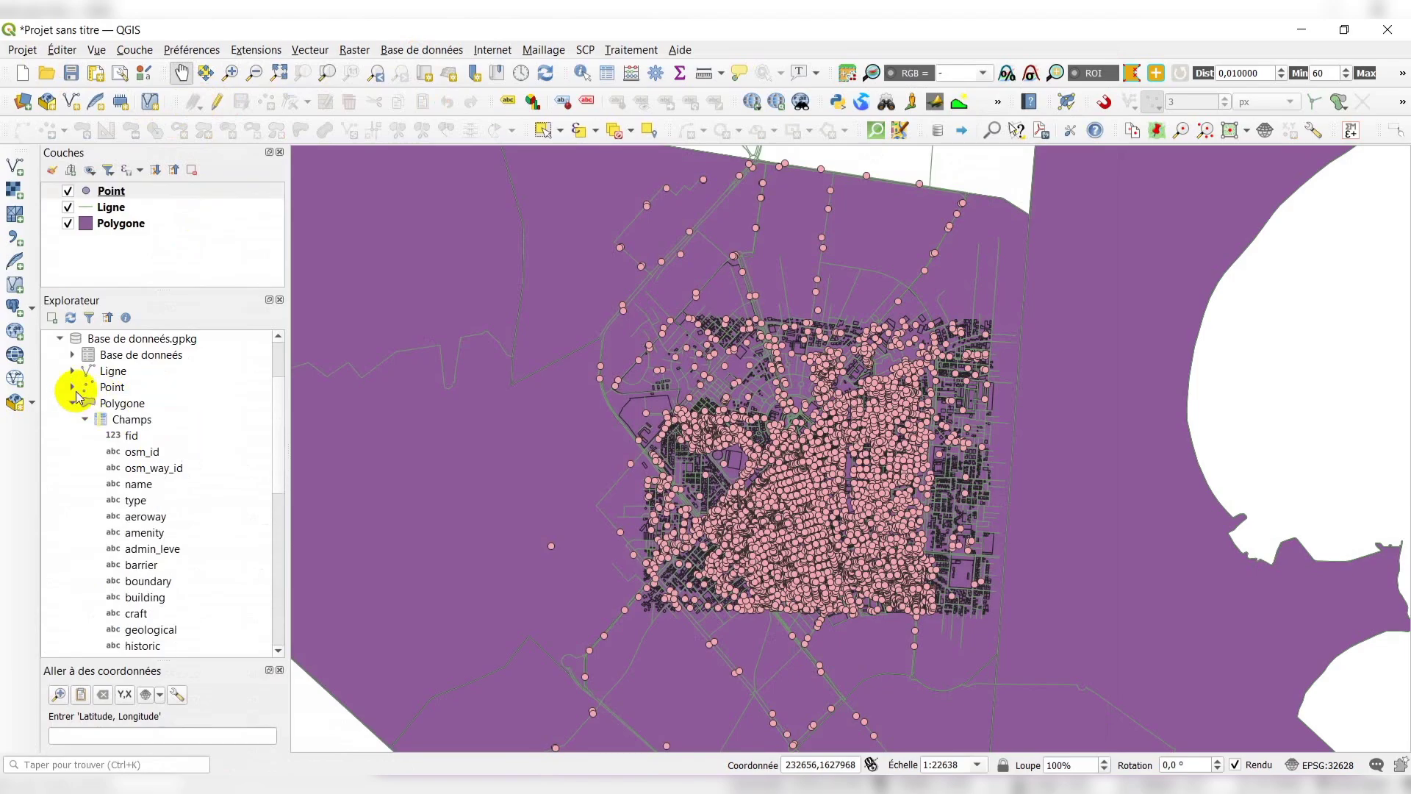
pyautogui.click(73, 388)
pyautogui.click(87, 403)
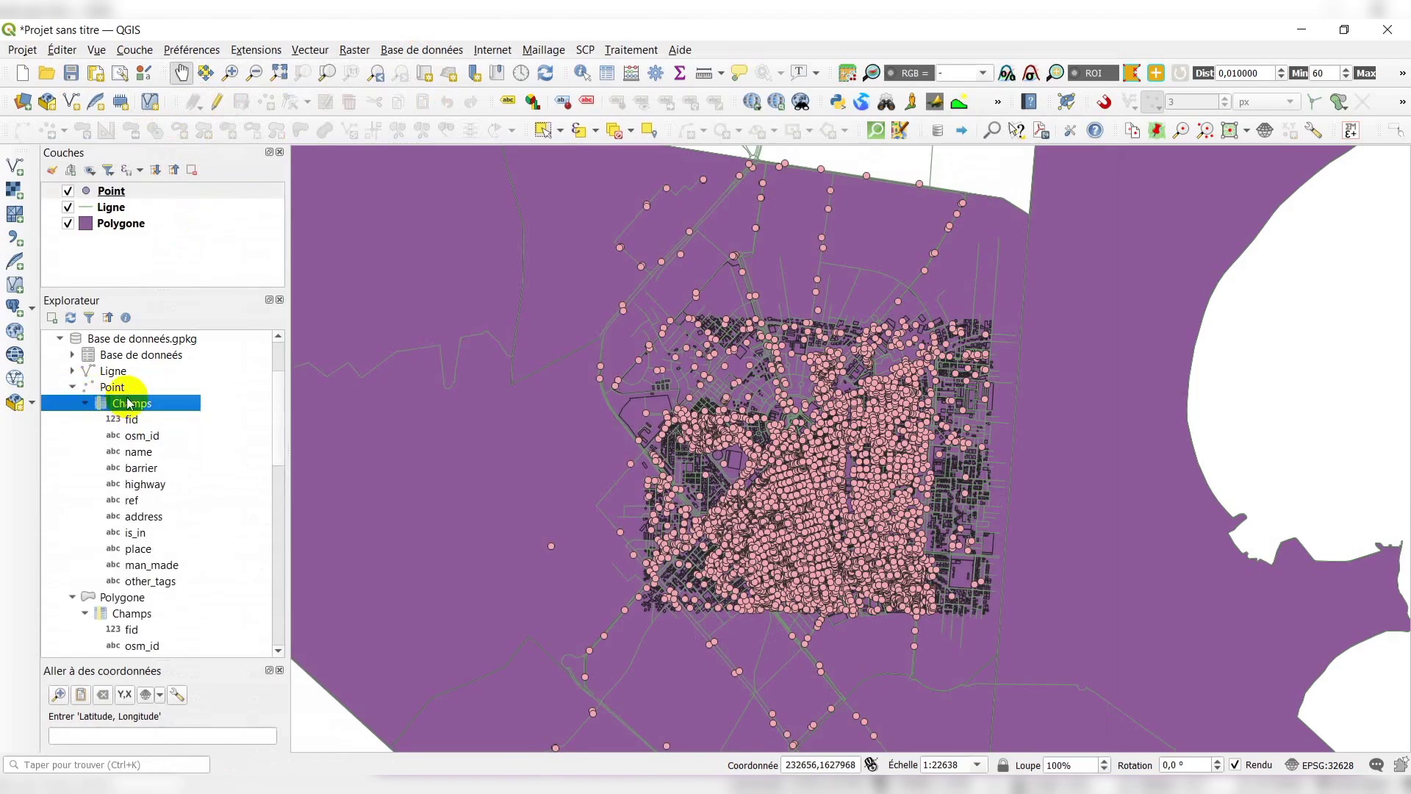
pyautogui.click(141, 435)
pyautogui.click(141, 468)
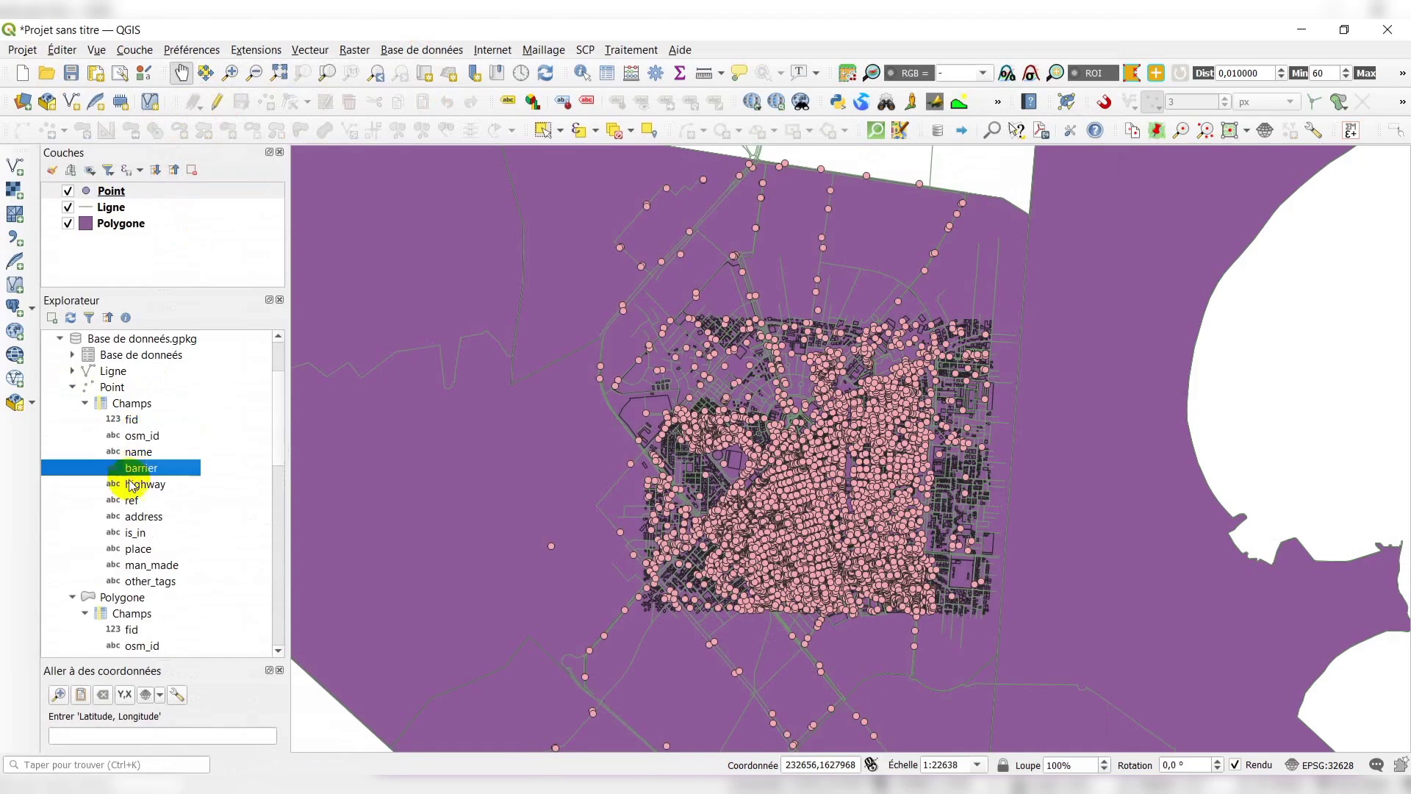
pyautogui.click(135, 532)
pyautogui.click(150, 580)
# Compare the Point layer's attribute table columns with the Point field list in the GeoPackage, closing the table
pyautogui.click(131, 403)
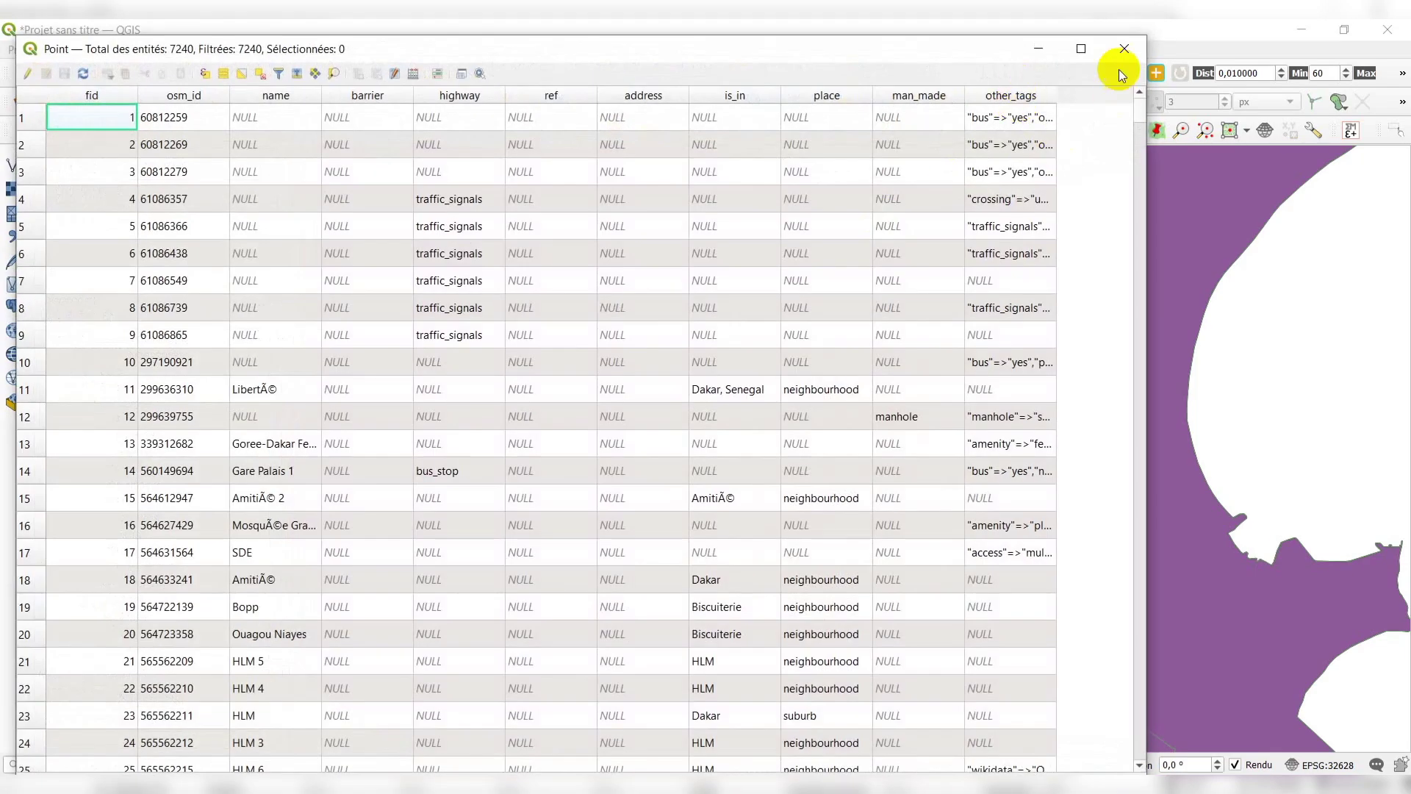
pyautogui.click(1124, 50)
pyautogui.click(78, 402)
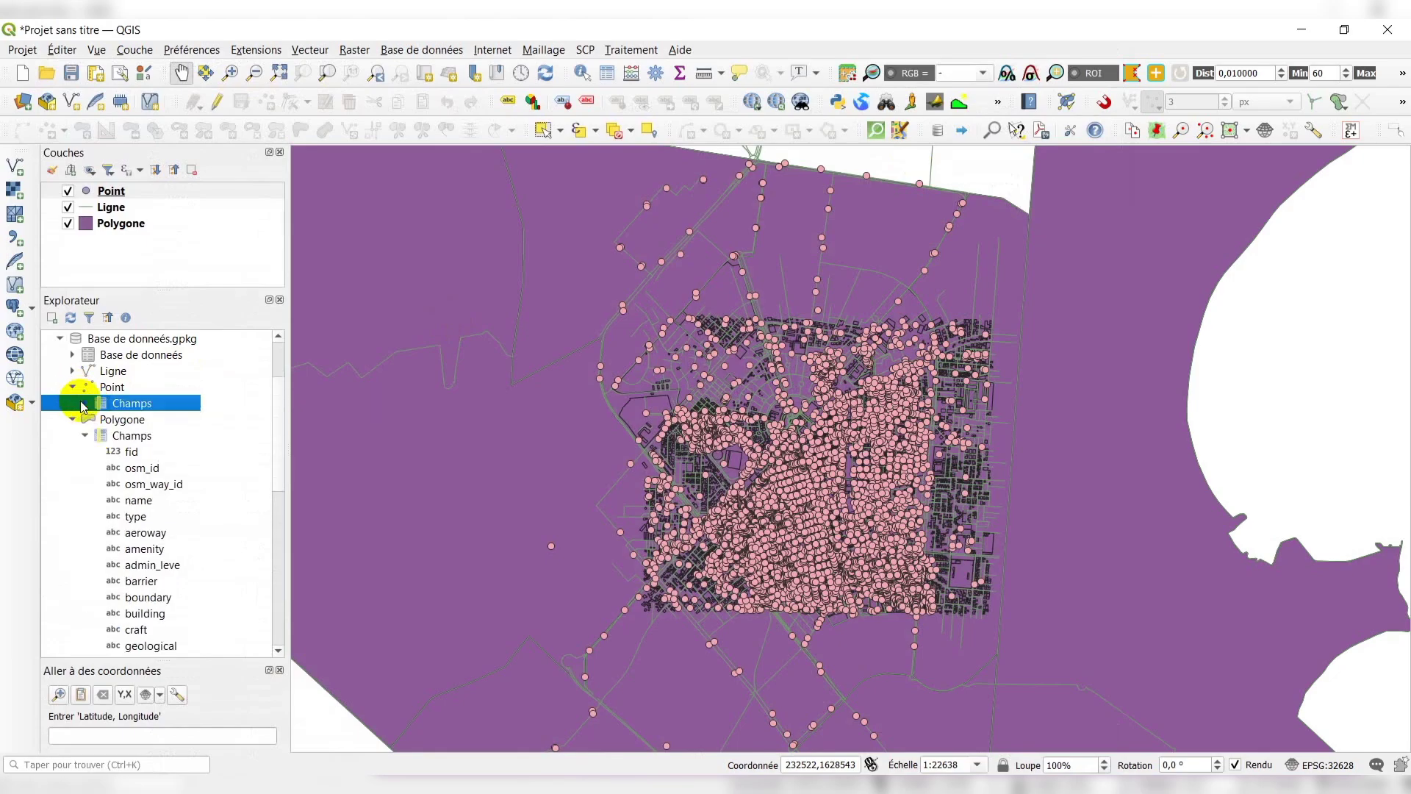
pyautogui.click(83, 403)
pyautogui.scroll(1, 118, 426)
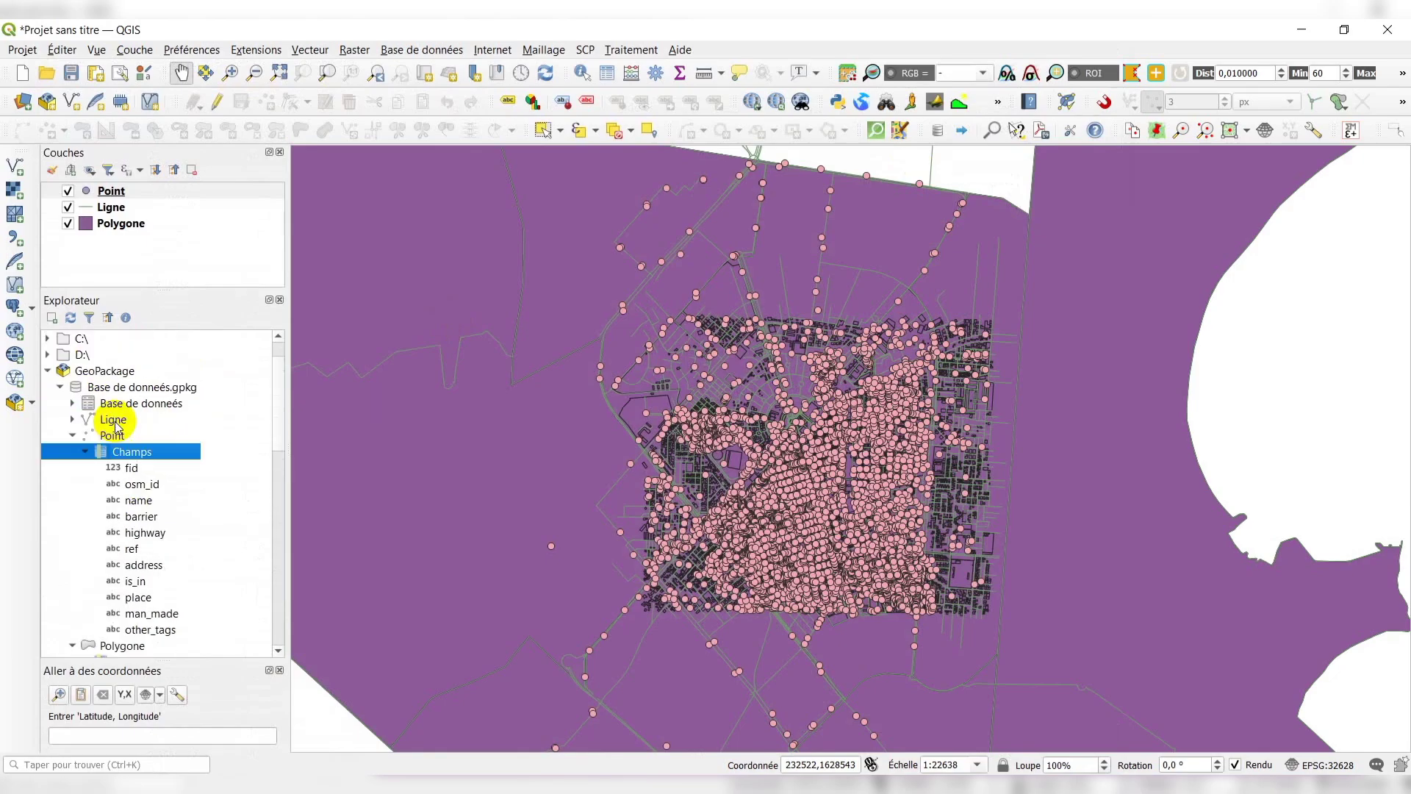
# Select the Ligne layer and expand the Ligne table's field list in Base de donneés.gpkg
pyautogui.click(114, 193)
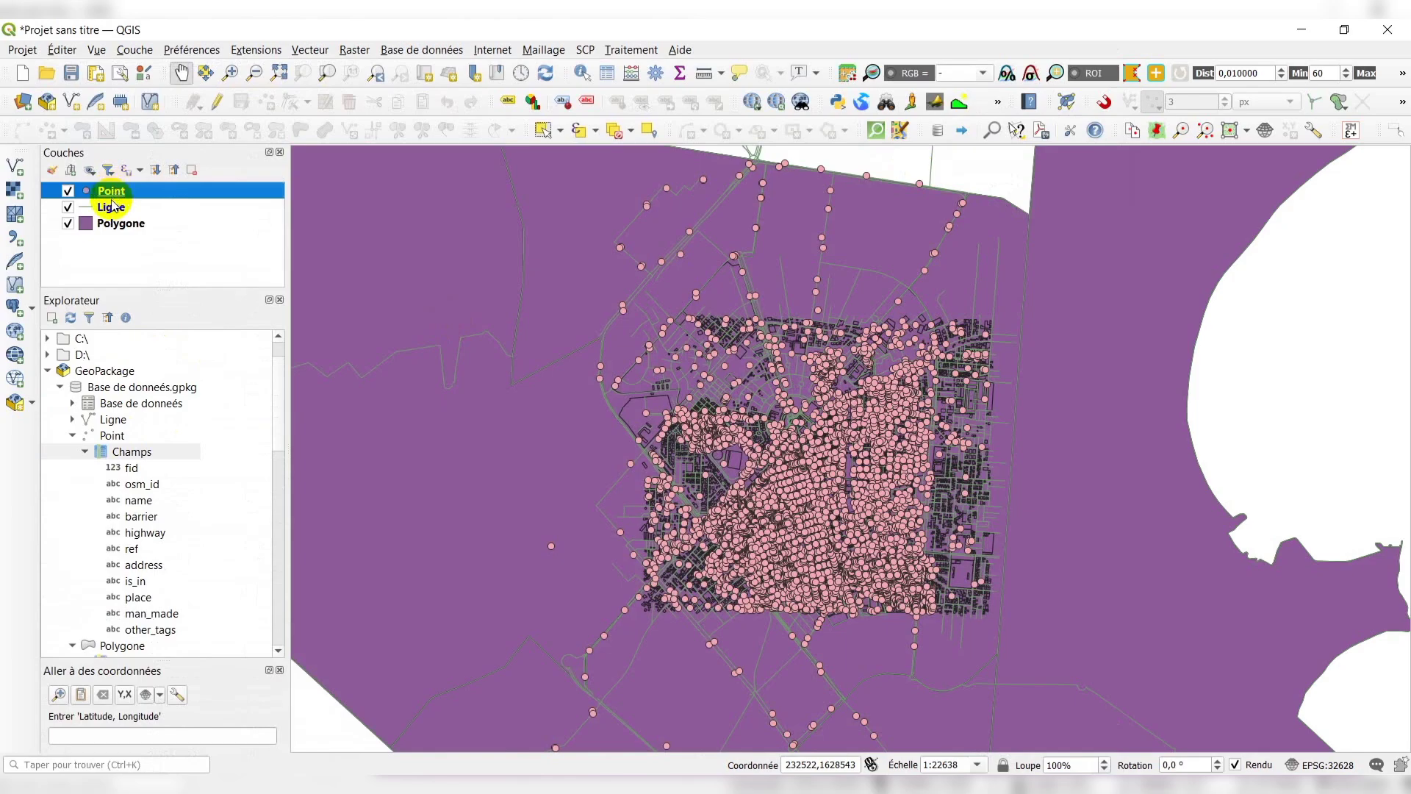
pyautogui.click(111, 207)
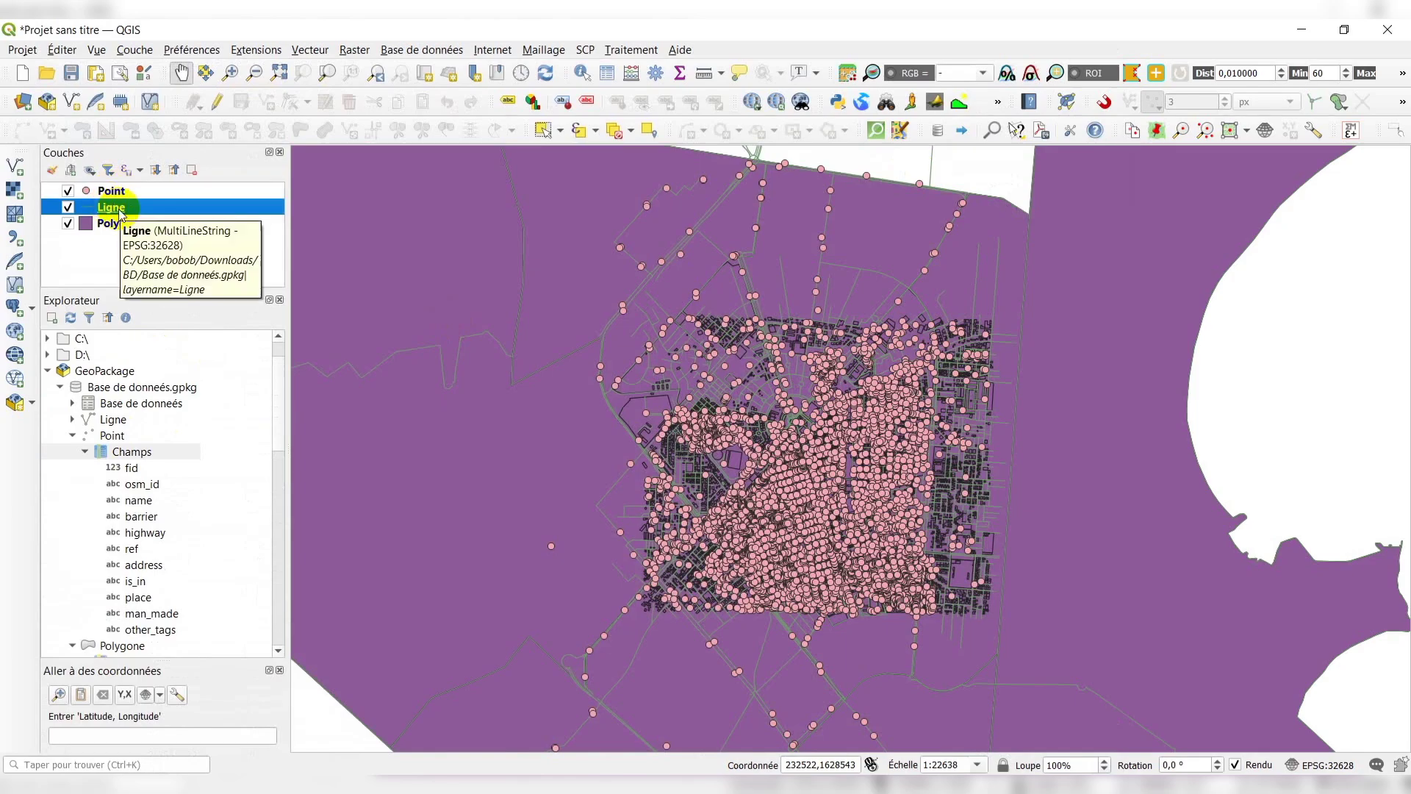
pyautogui.scroll(-4, 193, 425)
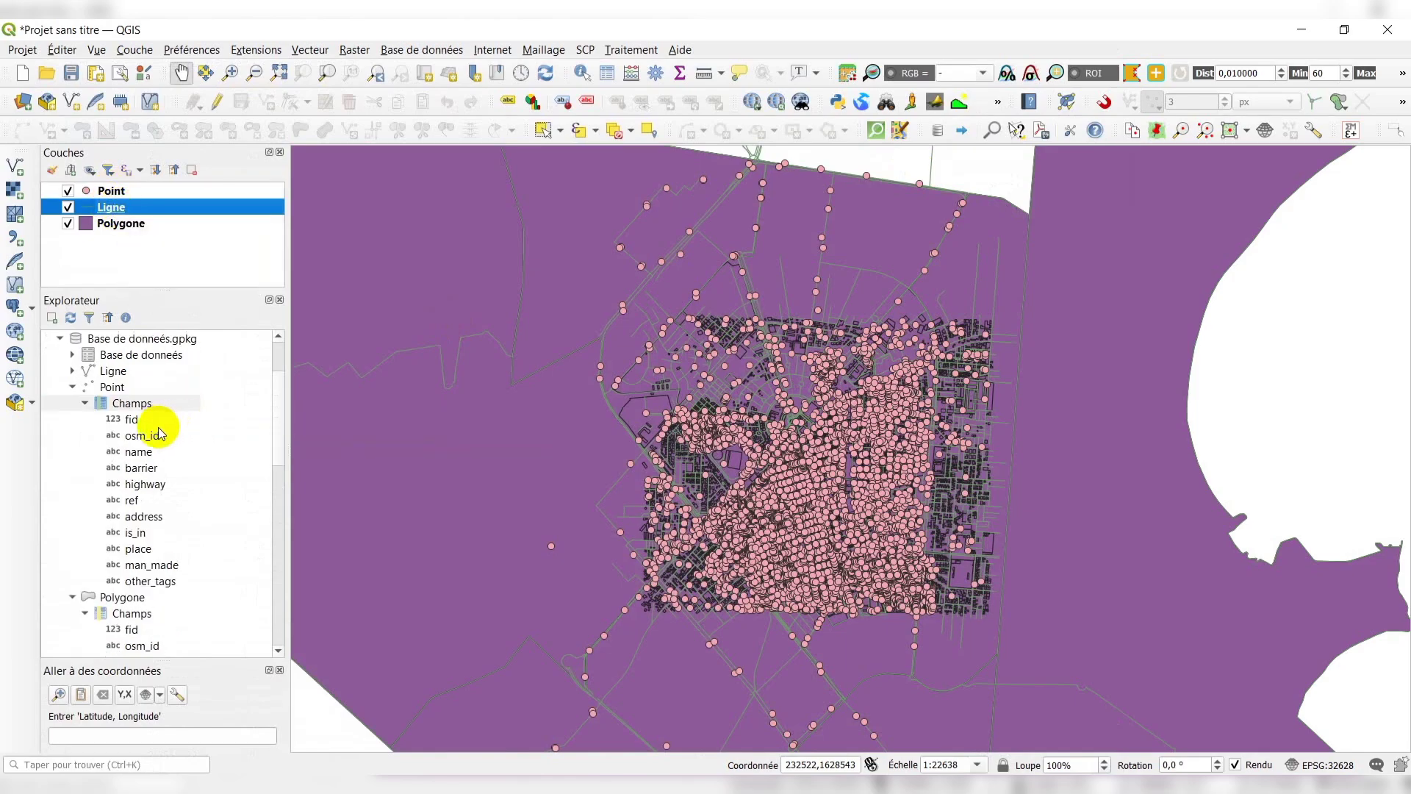
pyautogui.scroll(5, 111, 435)
pyautogui.click(73, 466)
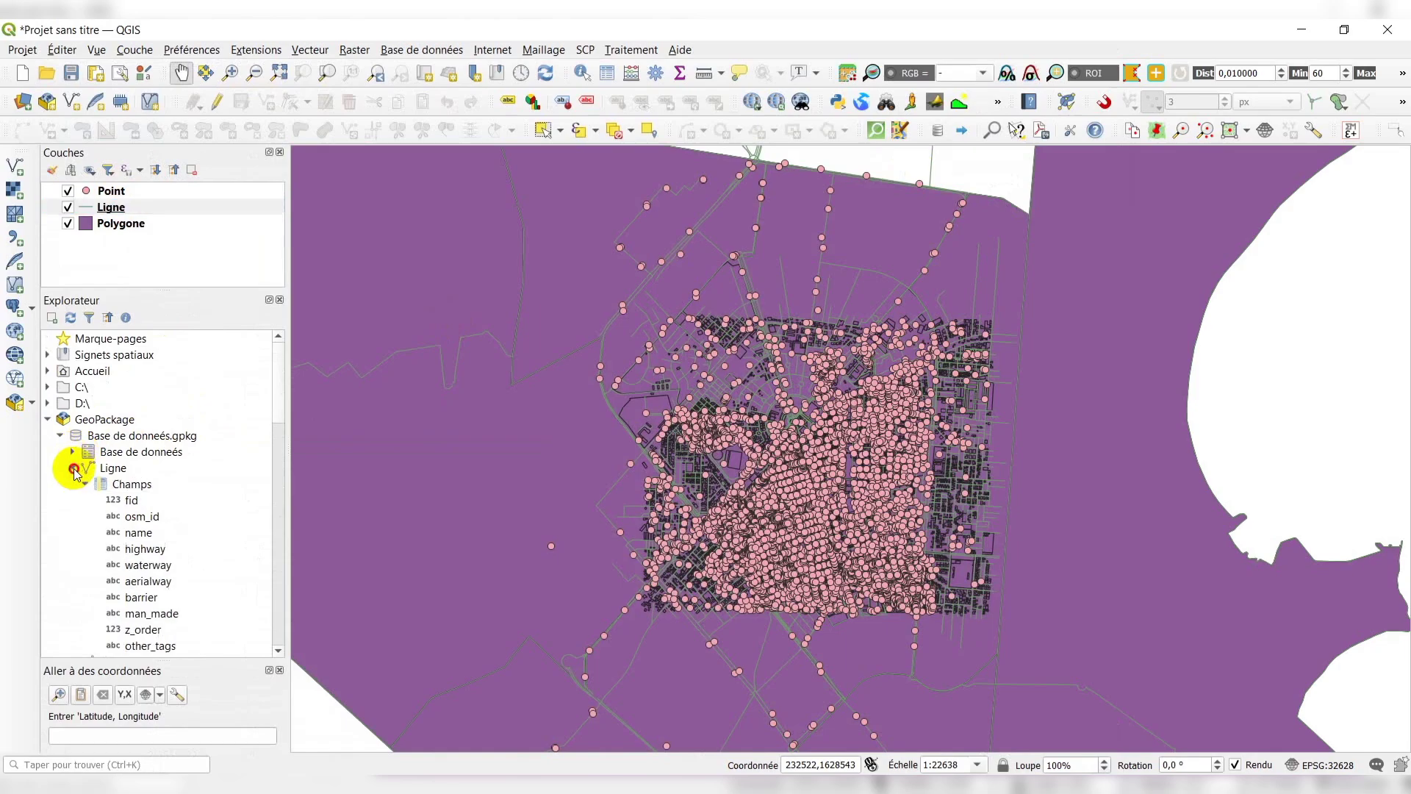
pyautogui.scroll(-1, 129, 438)
pyautogui.scroll(-1, 129, 439)
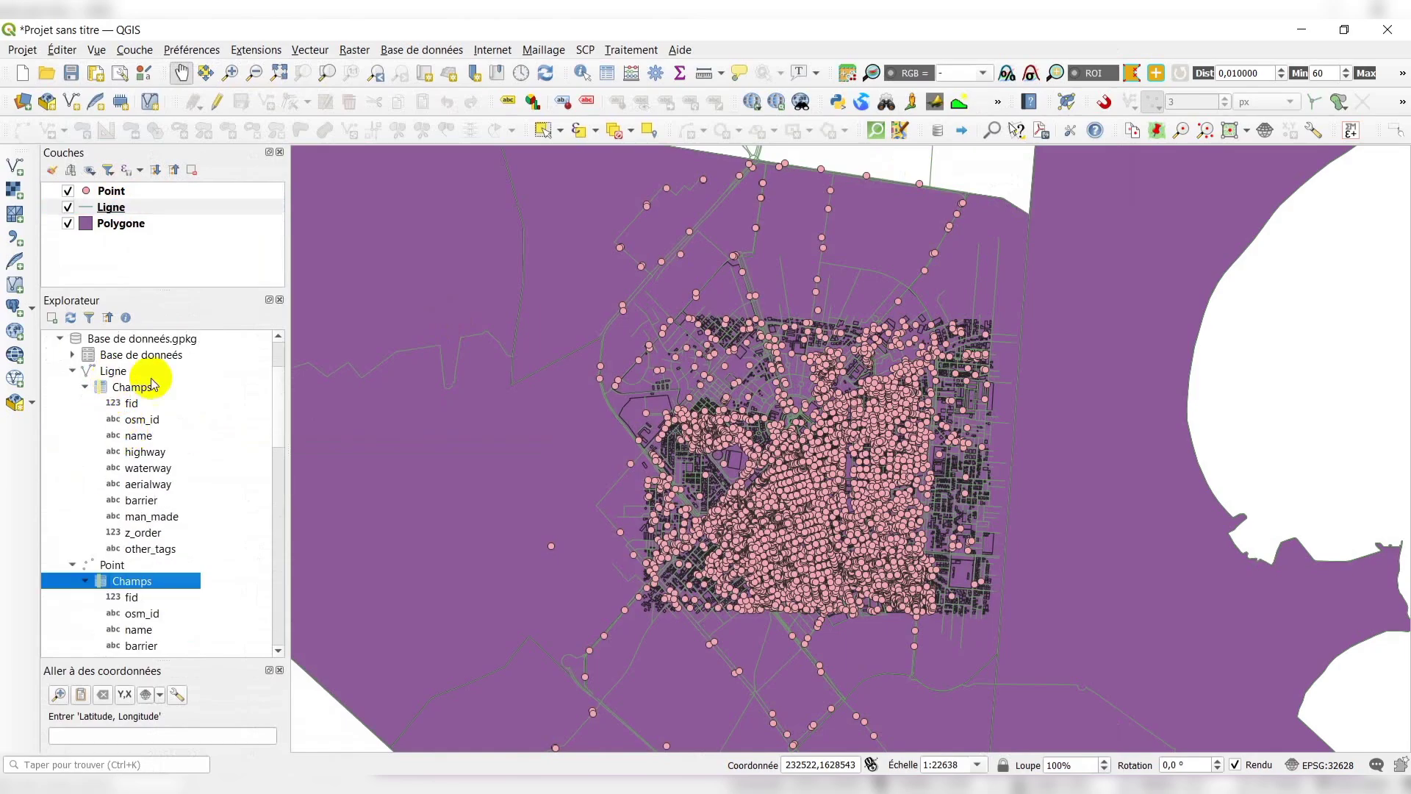
# Go through the Ligne table's fields in the GeoPackage from fid to other_tags
pyautogui.click(139, 450)
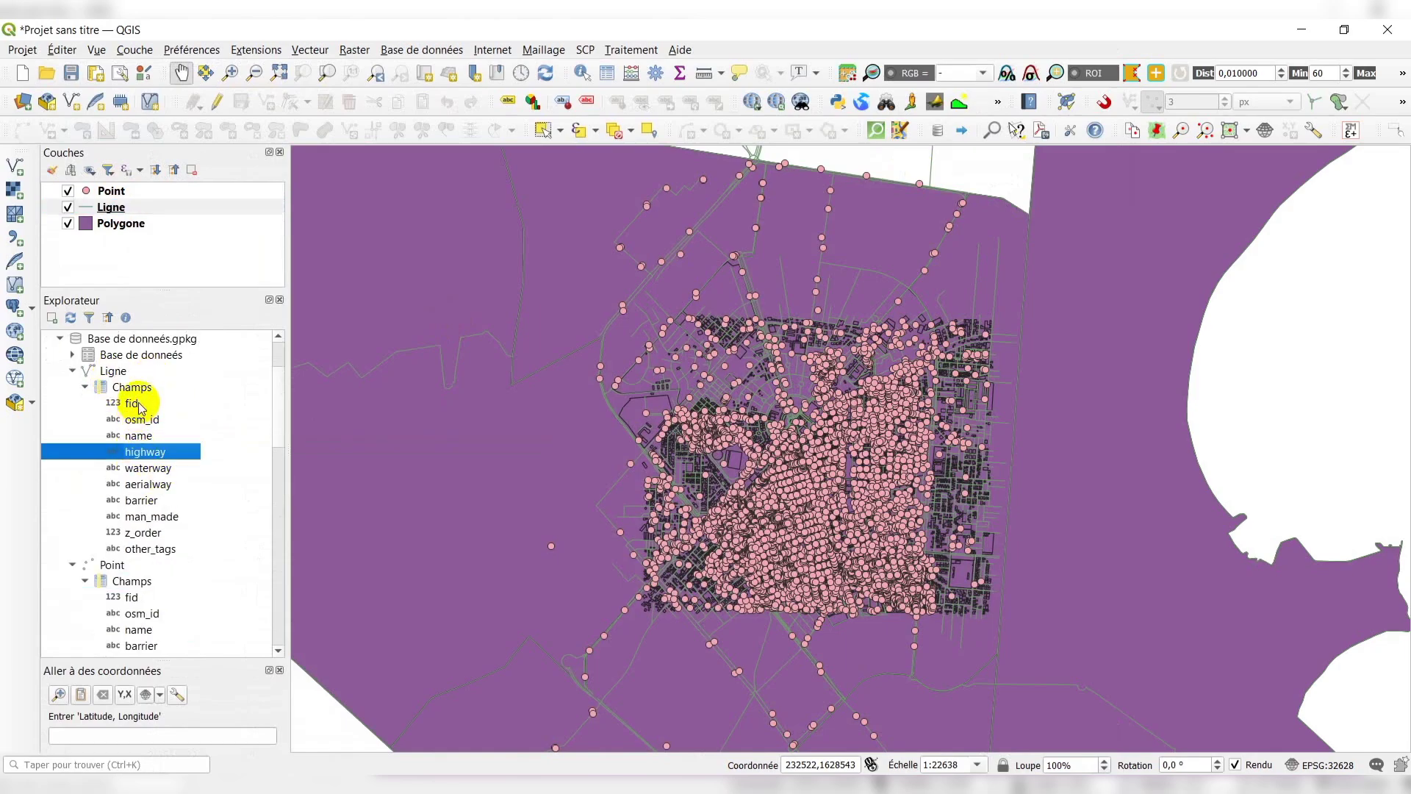
pyautogui.click(139, 403)
pyautogui.click(142, 420)
pyautogui.click(143, 436)
pyautogui.click(145, 452)
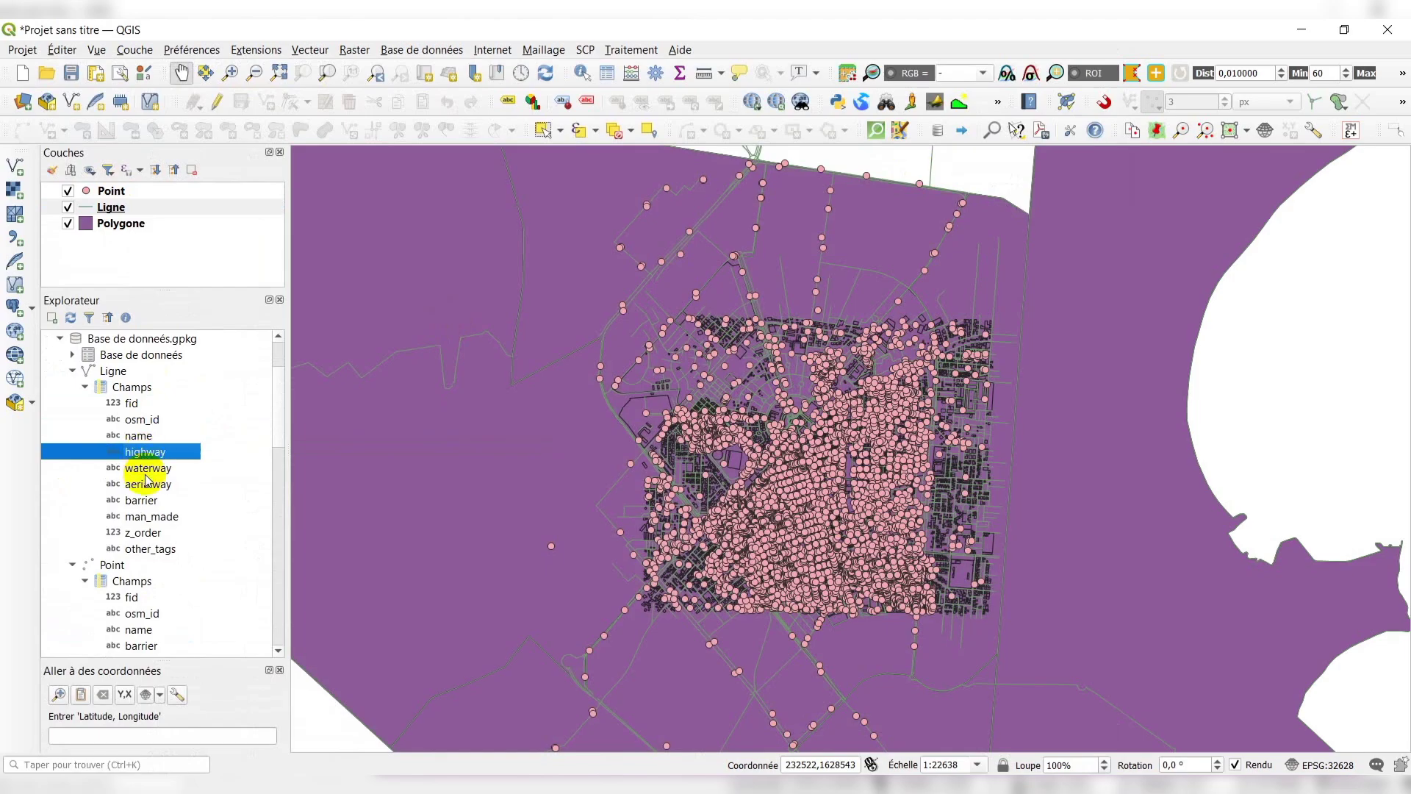
pyautogui.click(147, 468)
pyautogui.click(149, 504)
pyautogui.click(150, 534)
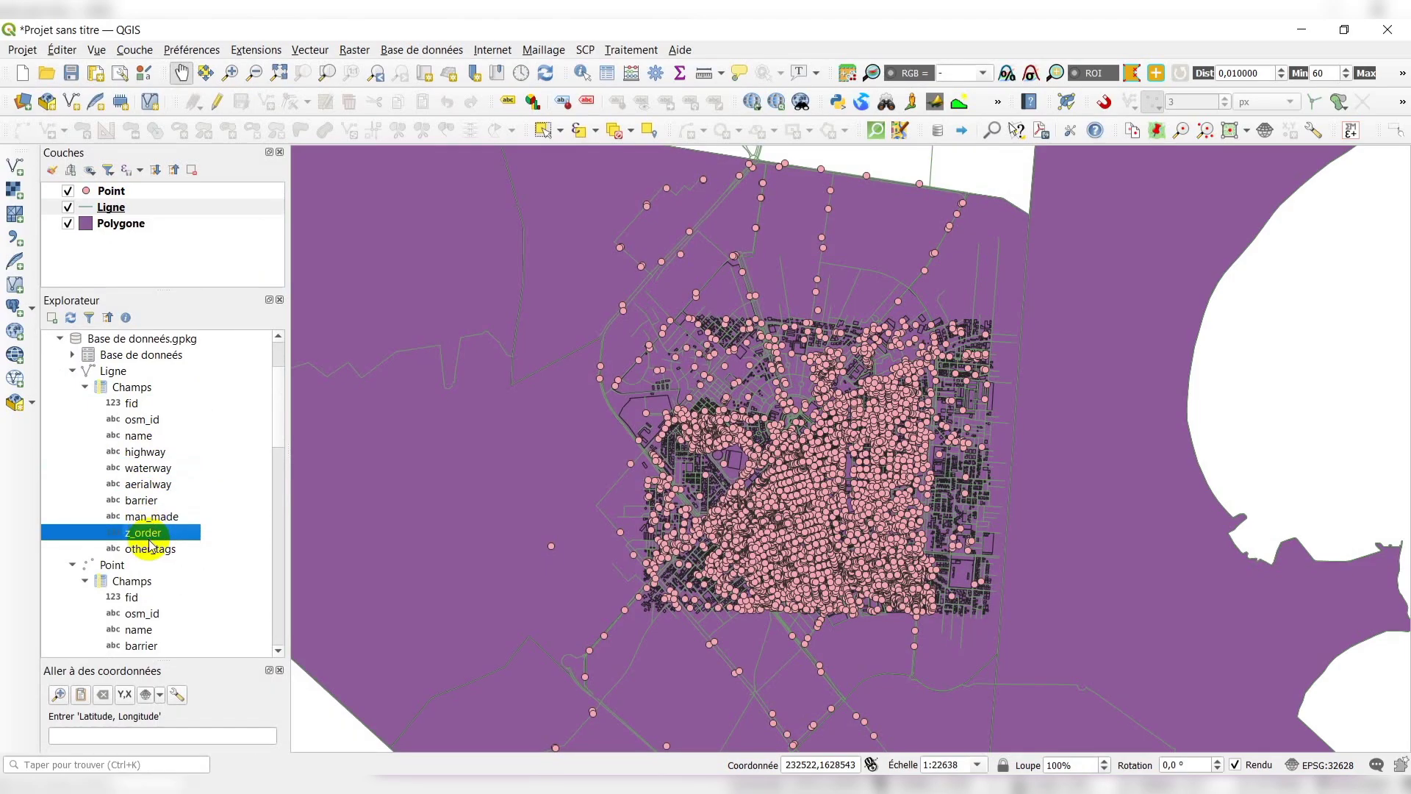
pyautogui.click(151, 548)
# Open the Ligne layer's attribute table and turn on its edit mode
pyautogui.click(119, 209)
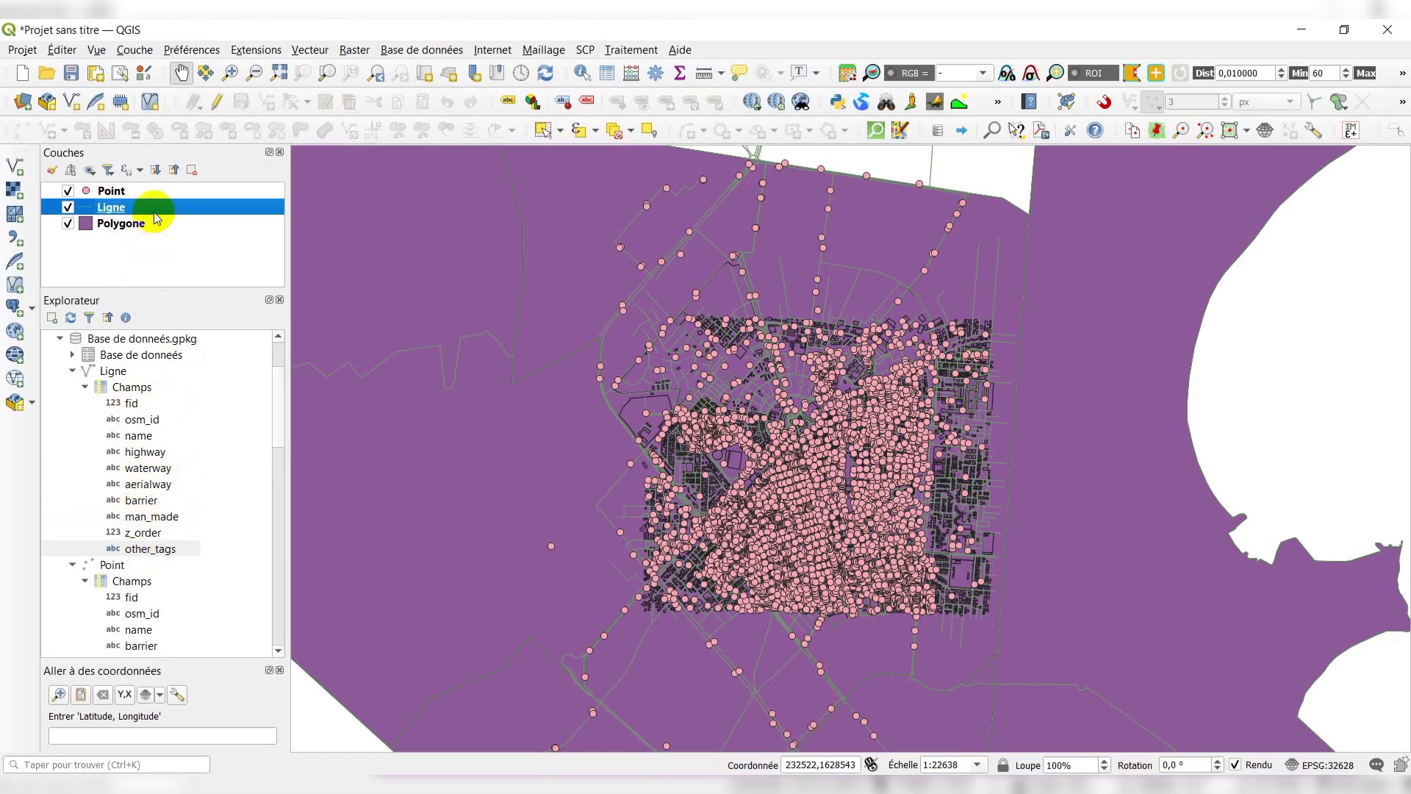
pyautogui.click(607, 73)
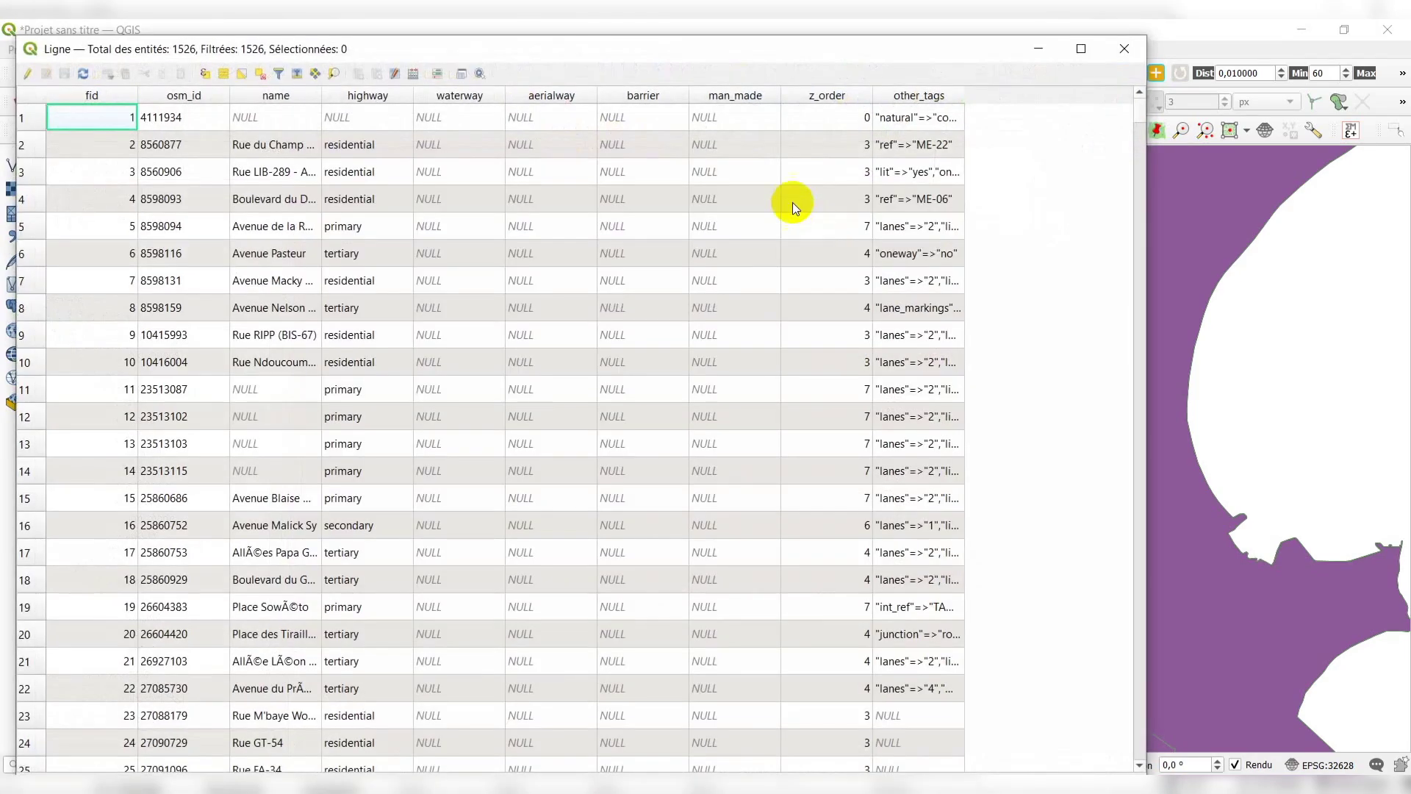
pyautogui.moveTo(488, 37); pyautogui.dragTo(692, 83)
pyautogui.click(180, 103)
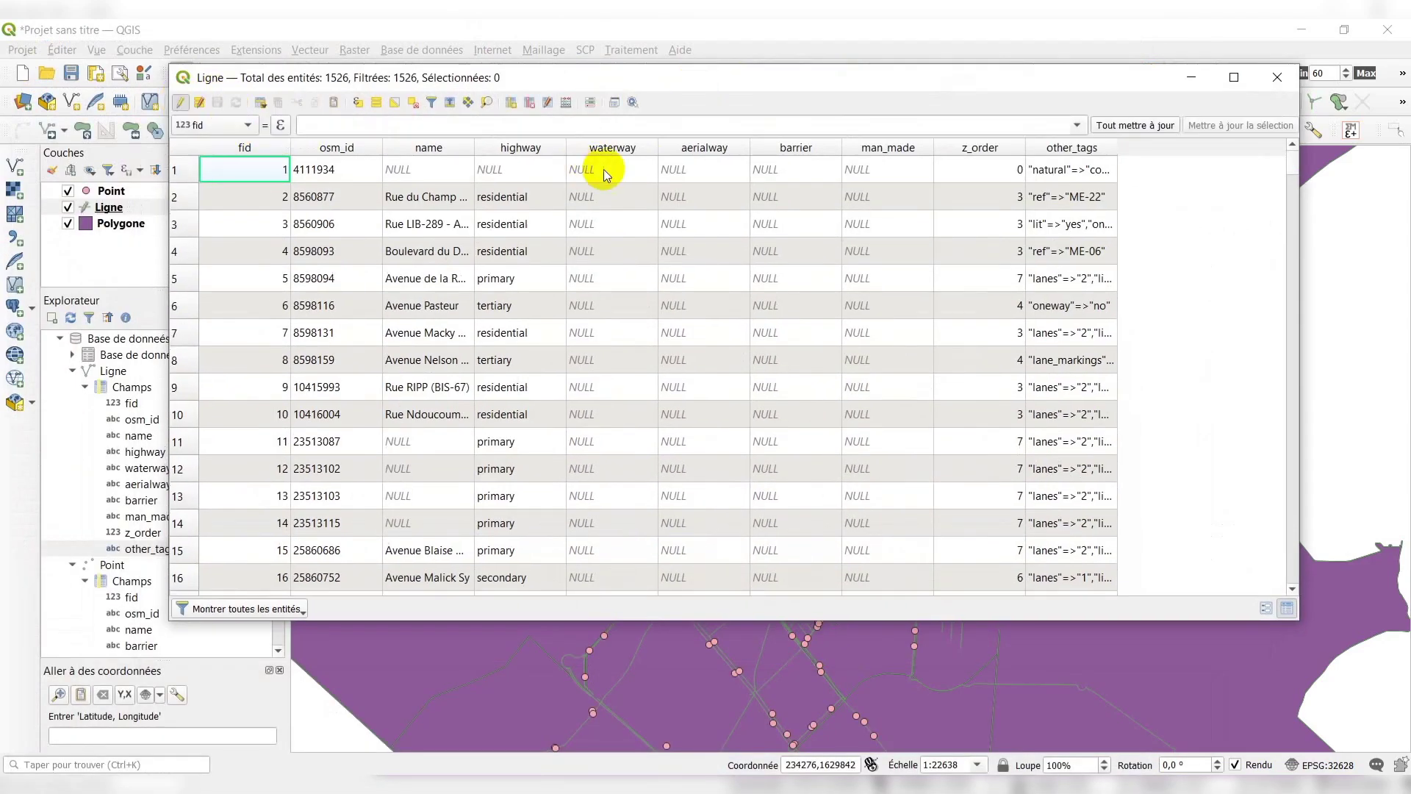
# Add an integer field named Longueur to the Ligne attribute table and end edit mode, saving the change
pyautogui.click(511, 102)
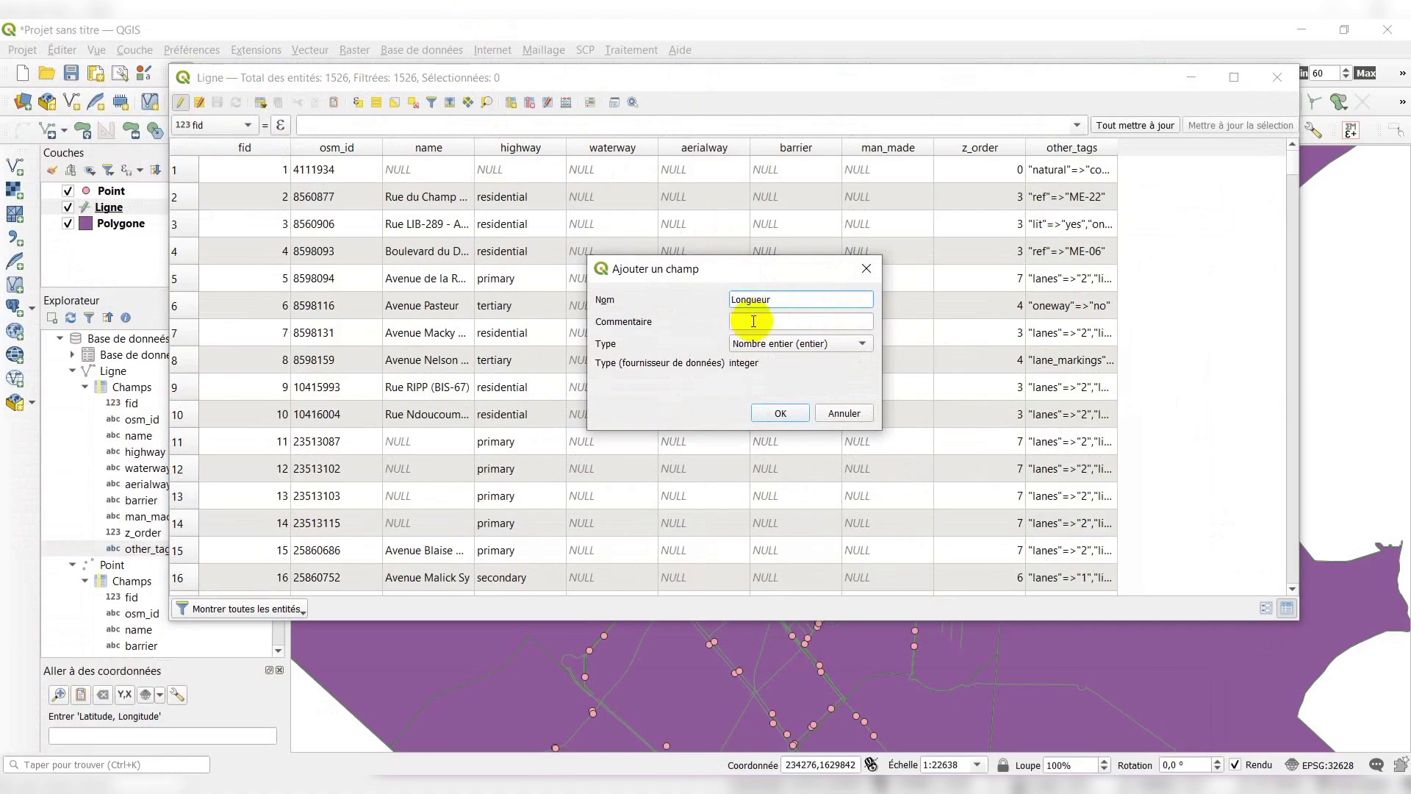
pyautogui.click(776, 344)
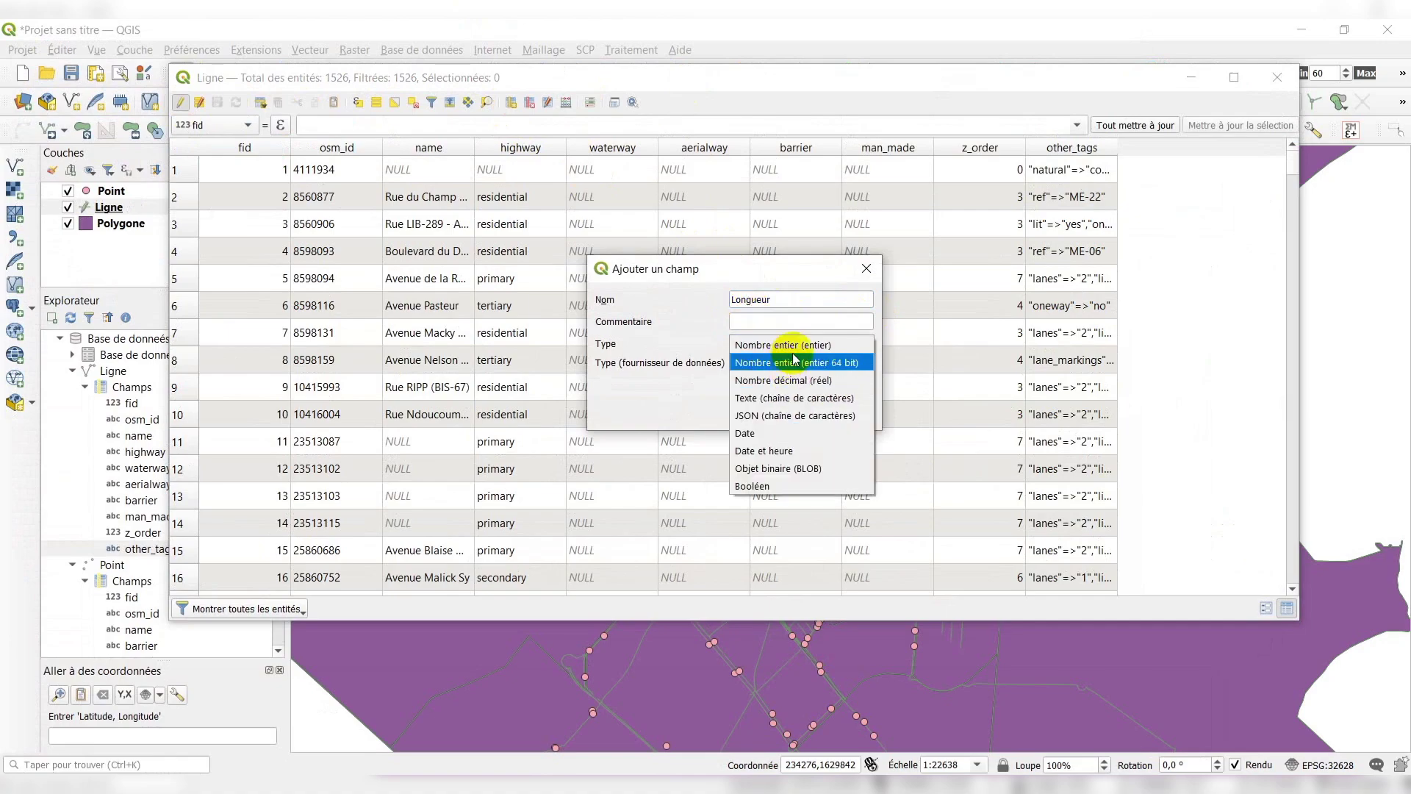
pyautogui.click(805, 347)
pyautogui.click(779, 414)
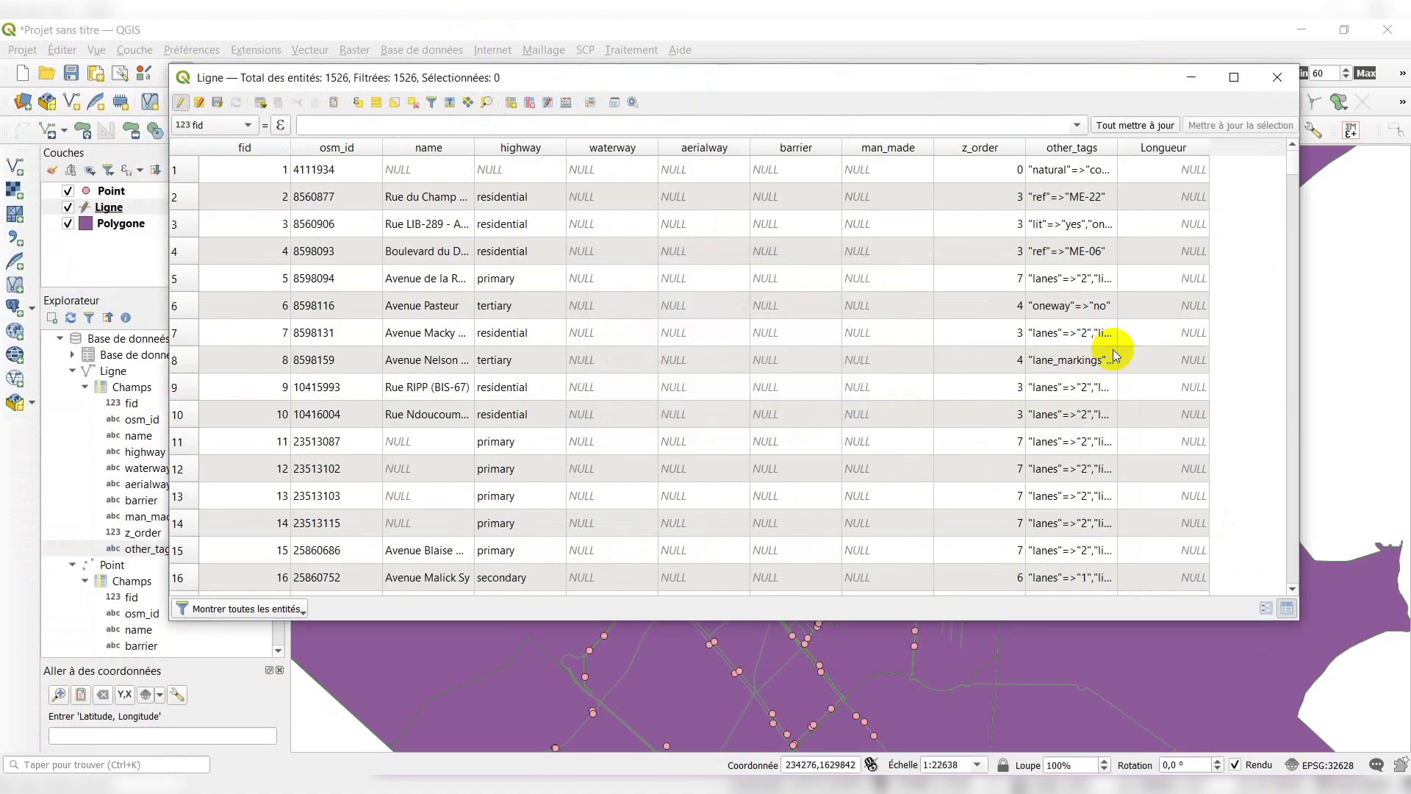
pyautogui.click(180, 102)
# Update the existing Longueur field of the Ligne layer with the $length expression in the field calculator
pyautogui.hotkey('ctrl', 'i')
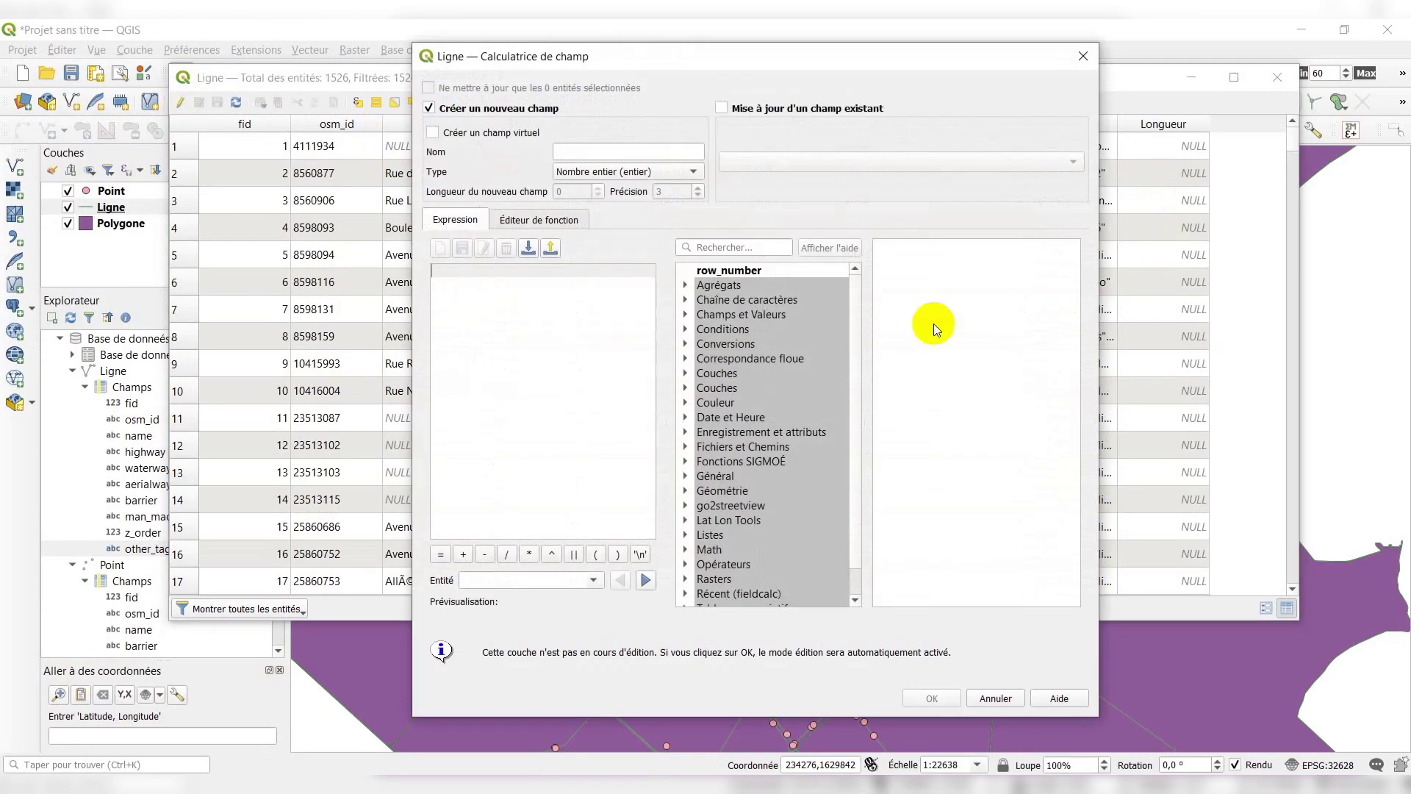
pyautogui.click(721, 108)
pyautogui.click(778, 162)
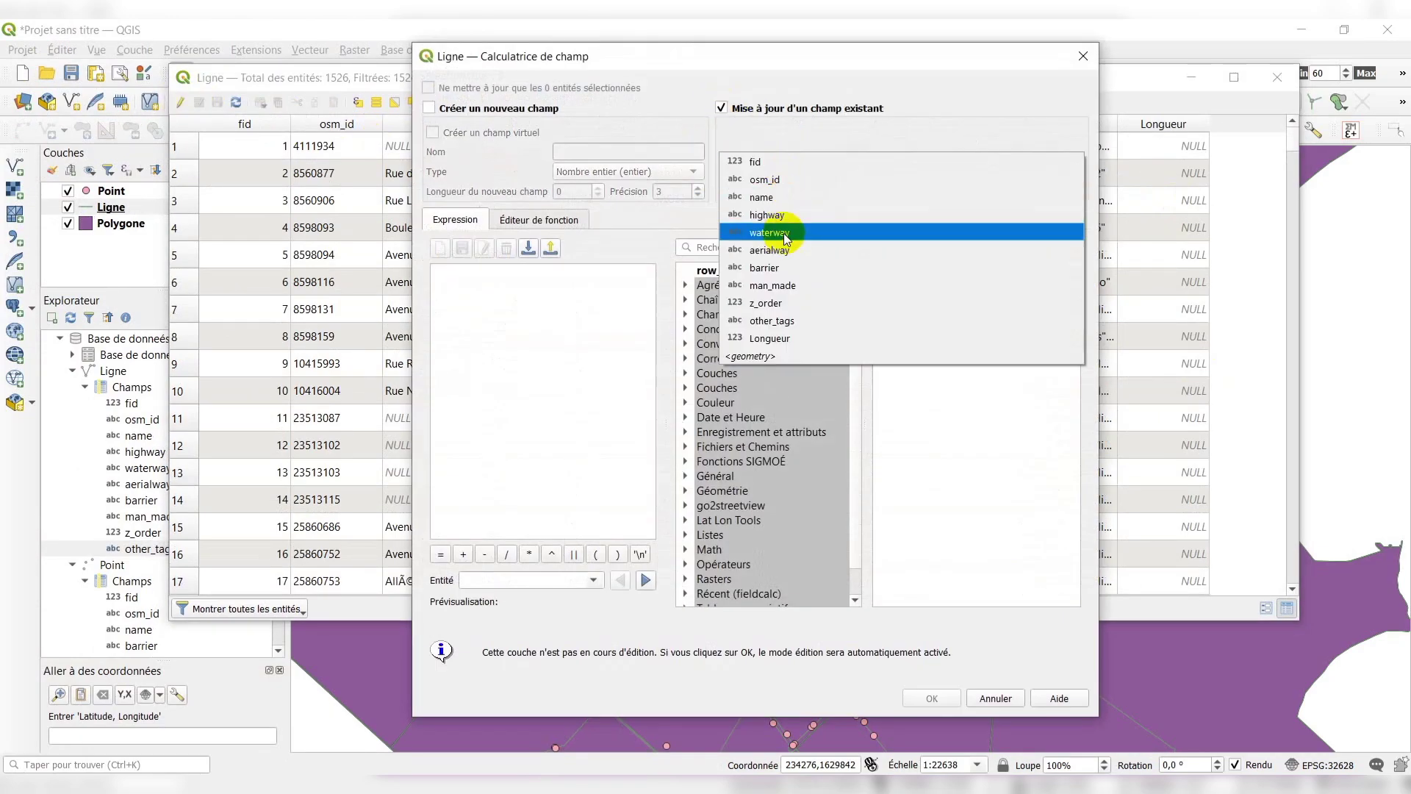
pyautogui.click(783, 338)
pyautogui.scroll(-1, 724, 412)
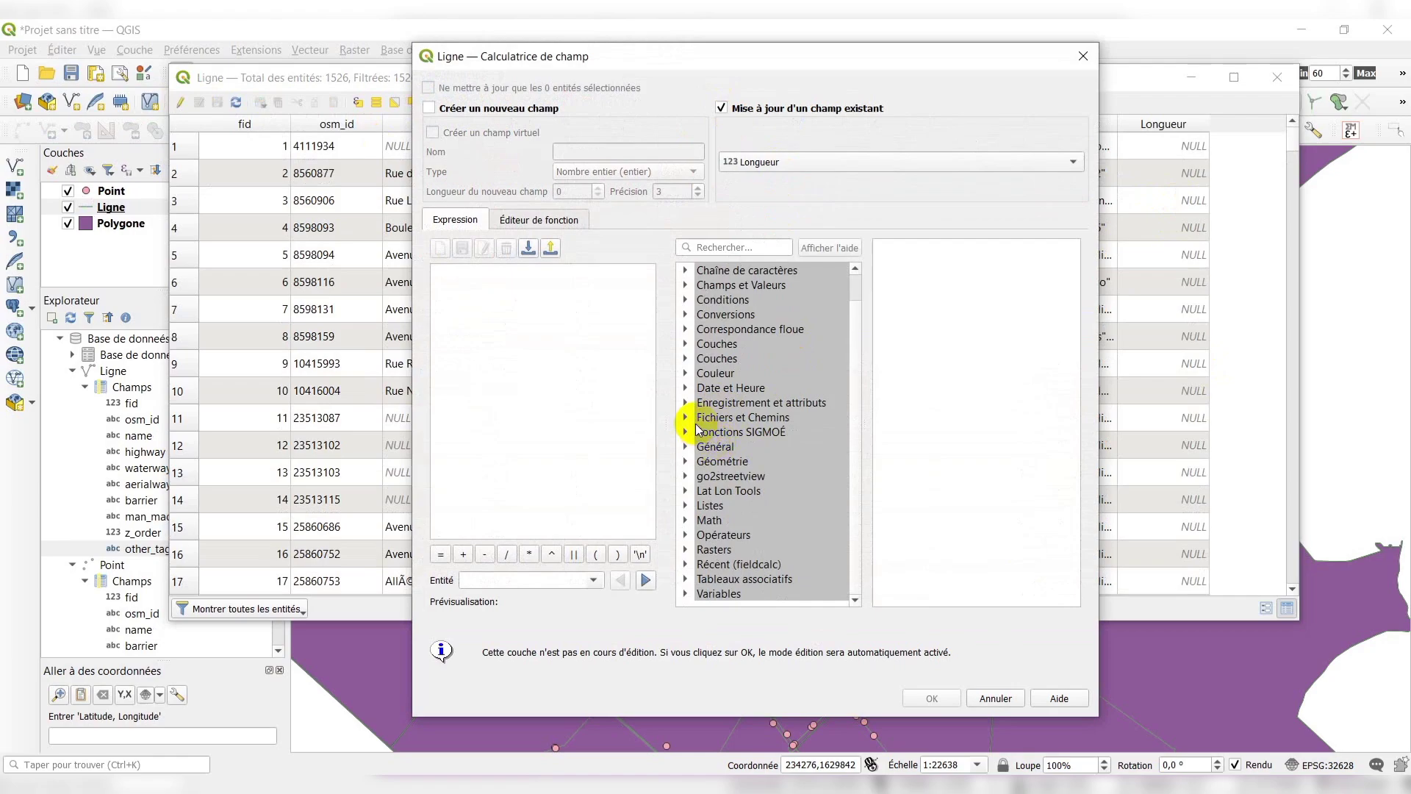
pyautogui.click(686, 461)
pyautogui.scroll(-12, 735, 428)
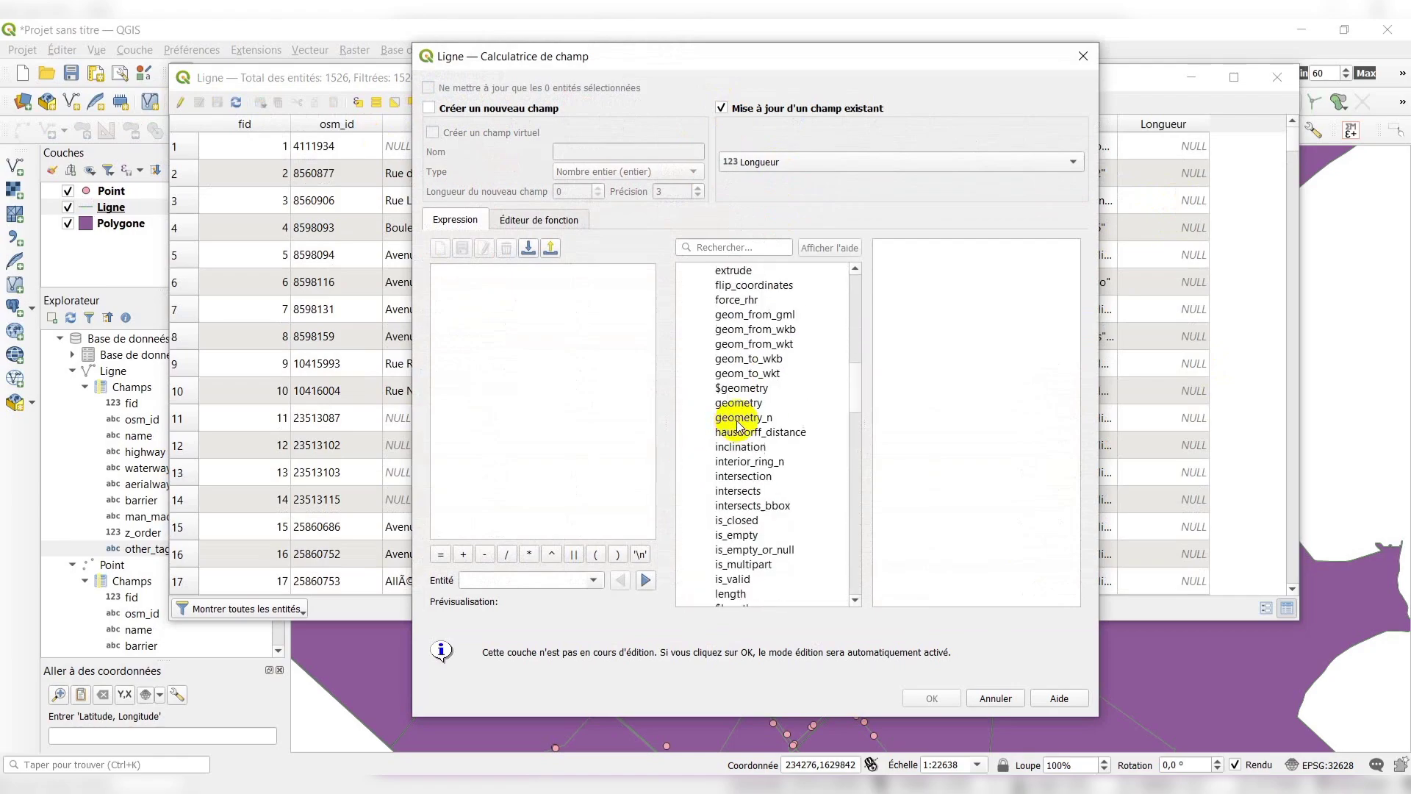
pyautogui.scroll(-4, 739, 426)
pyautogui.doubleClick(735, 432)
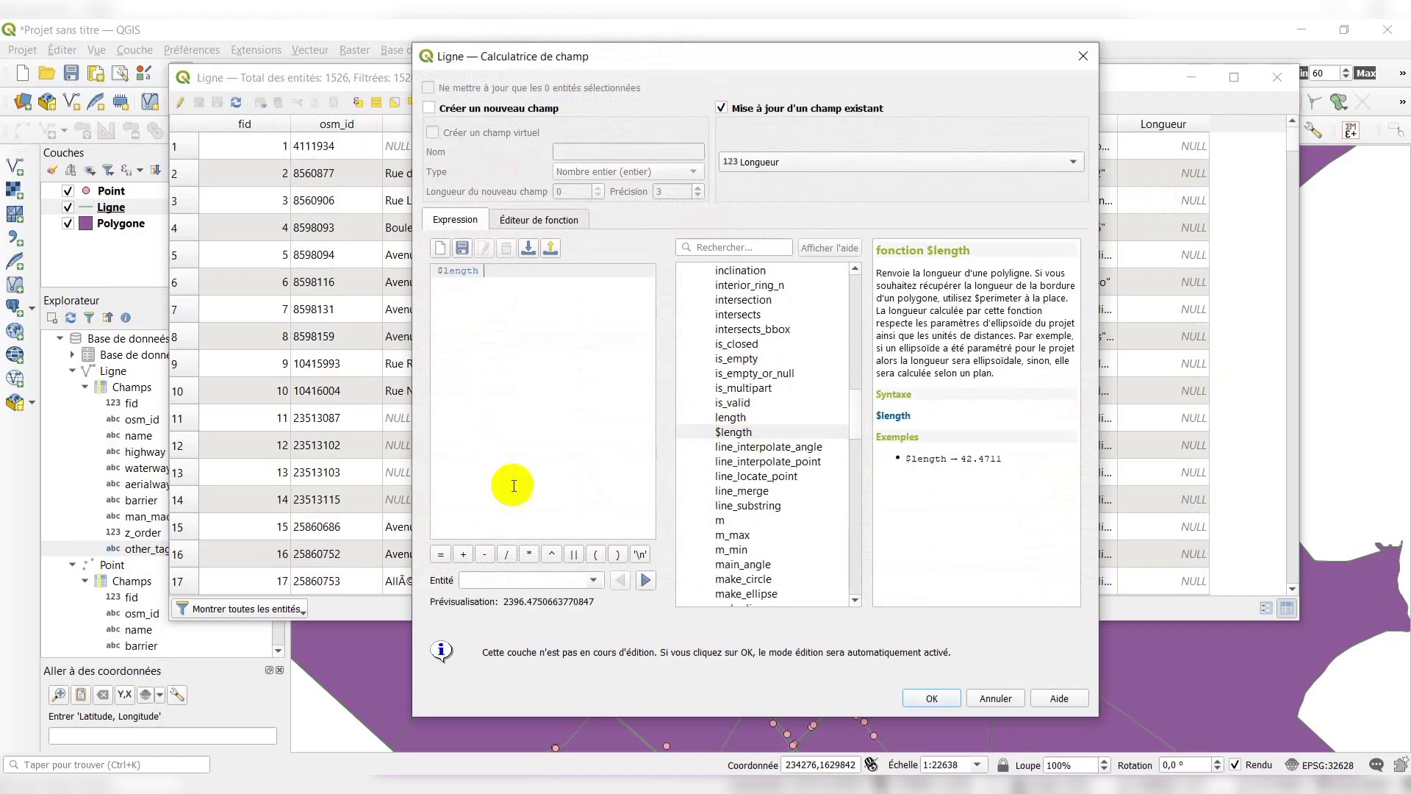
pyautogui.click(929, 698)
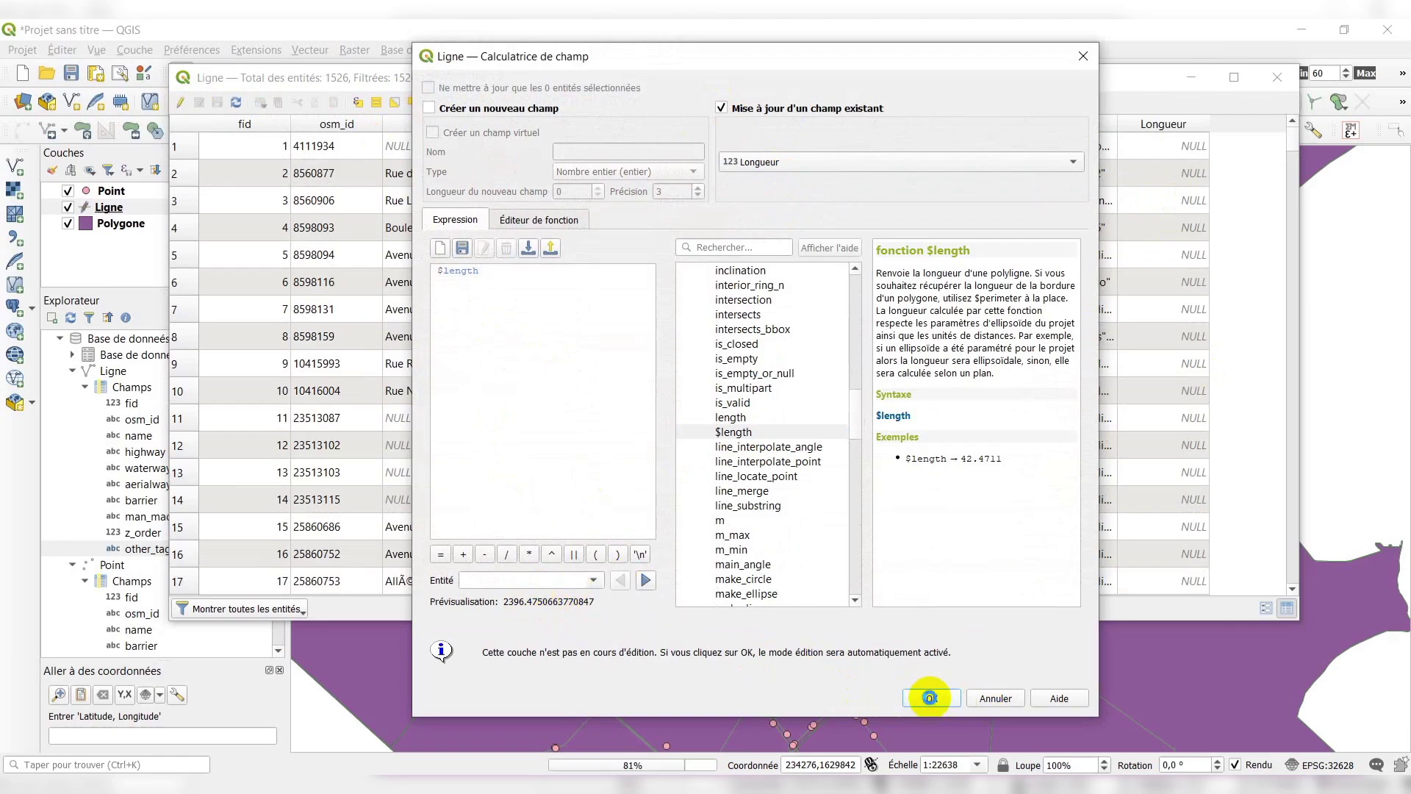
# Check the Longueur values, end the Ligne layer's edit mode with changes saved, and close the attribute table
pyautogui.scroll(-19, 1201, 198)
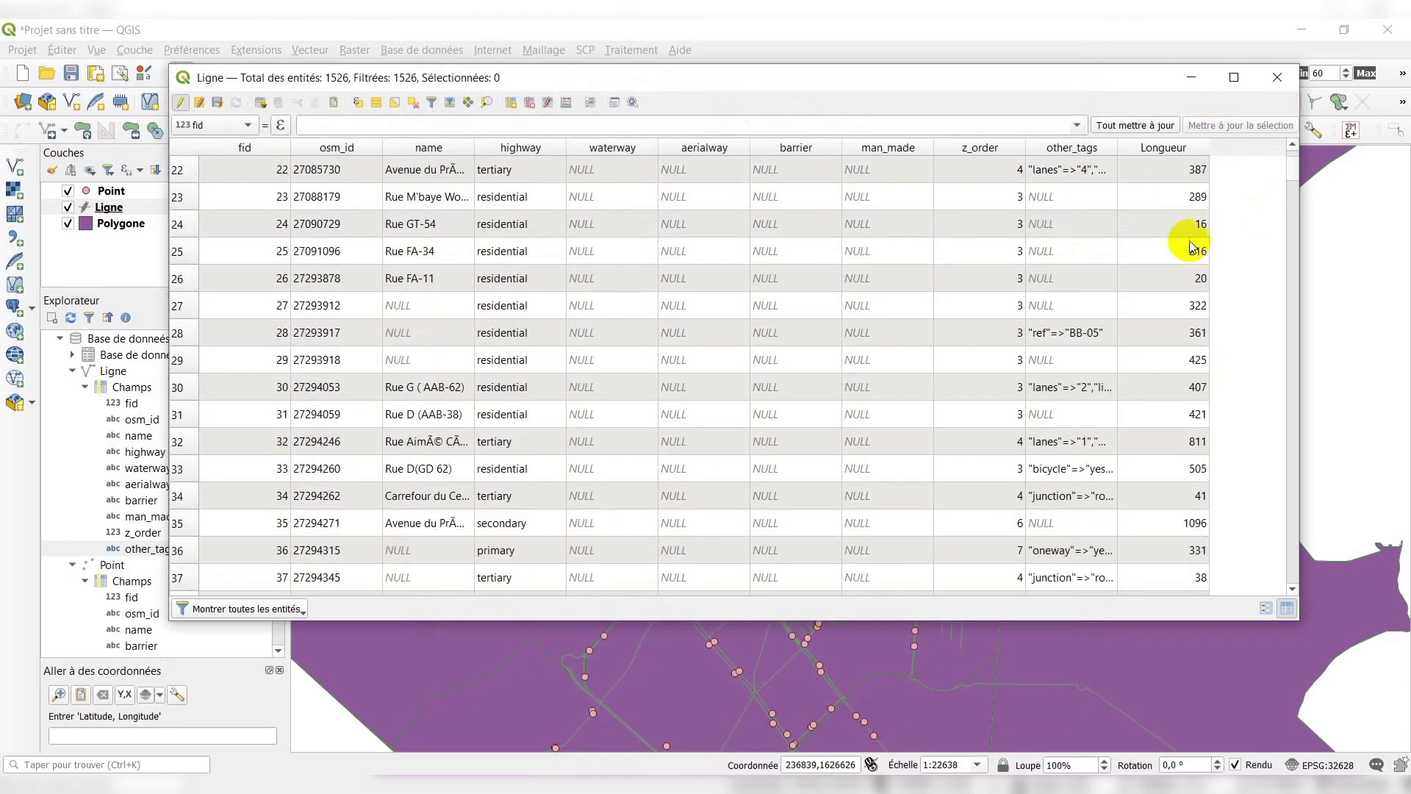
pyautogui.scroll(-20, 1189, 254)
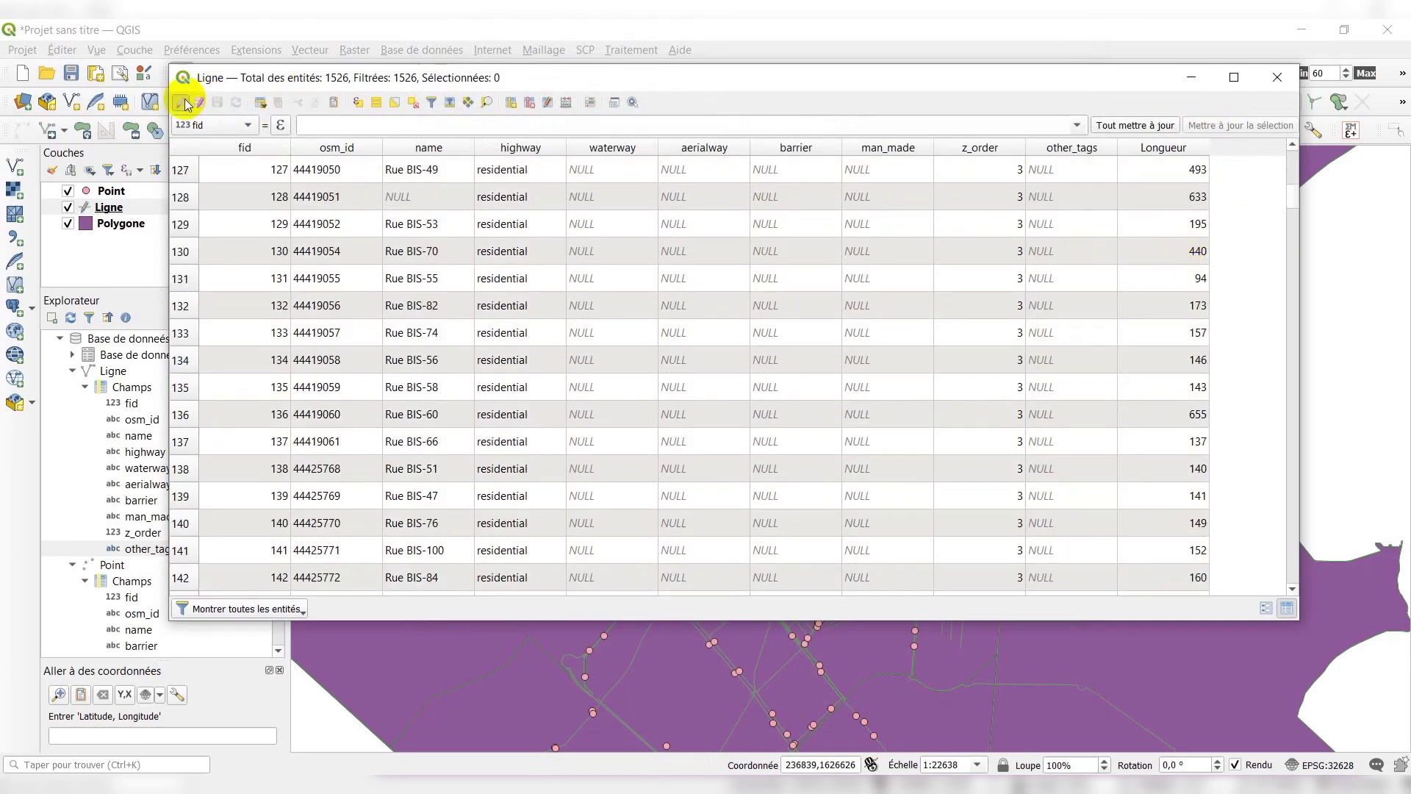
pyautogui.click(182, 103)
pyautogui.click(1276, 87)
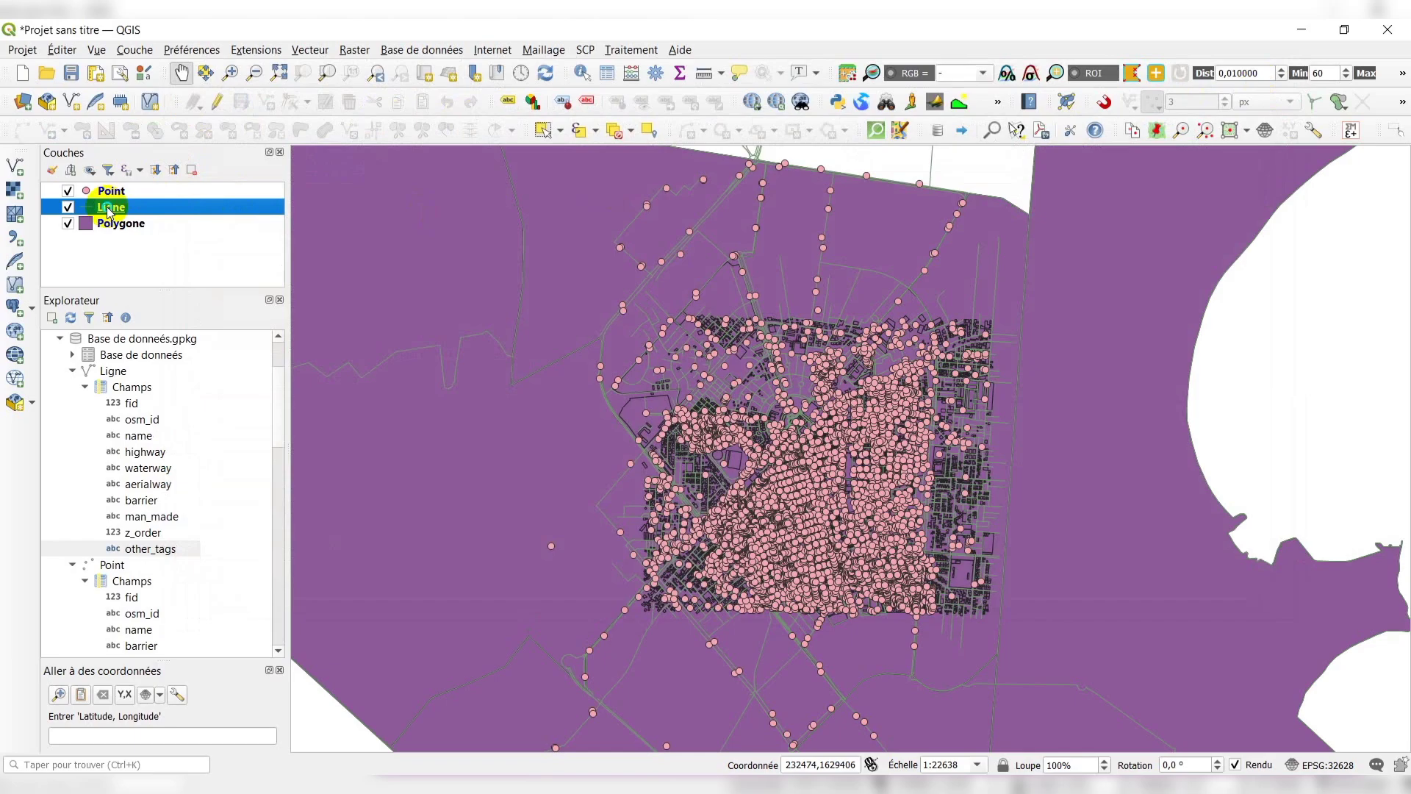
# Remove the Ligne layer from the project
pyautogui.rightClick(109, 210)
pyautogui.click(180, 362)
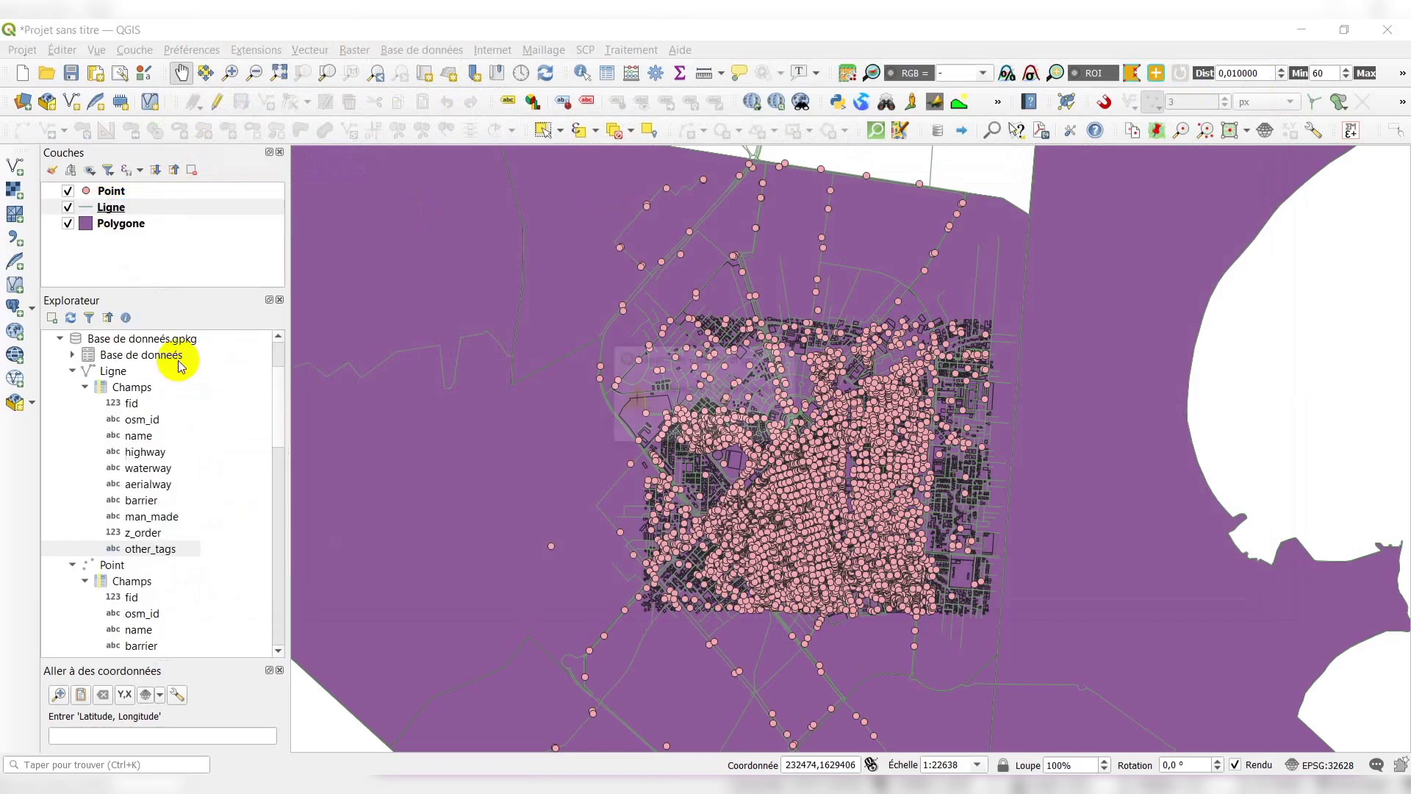
pyautogui.click(684, 420)
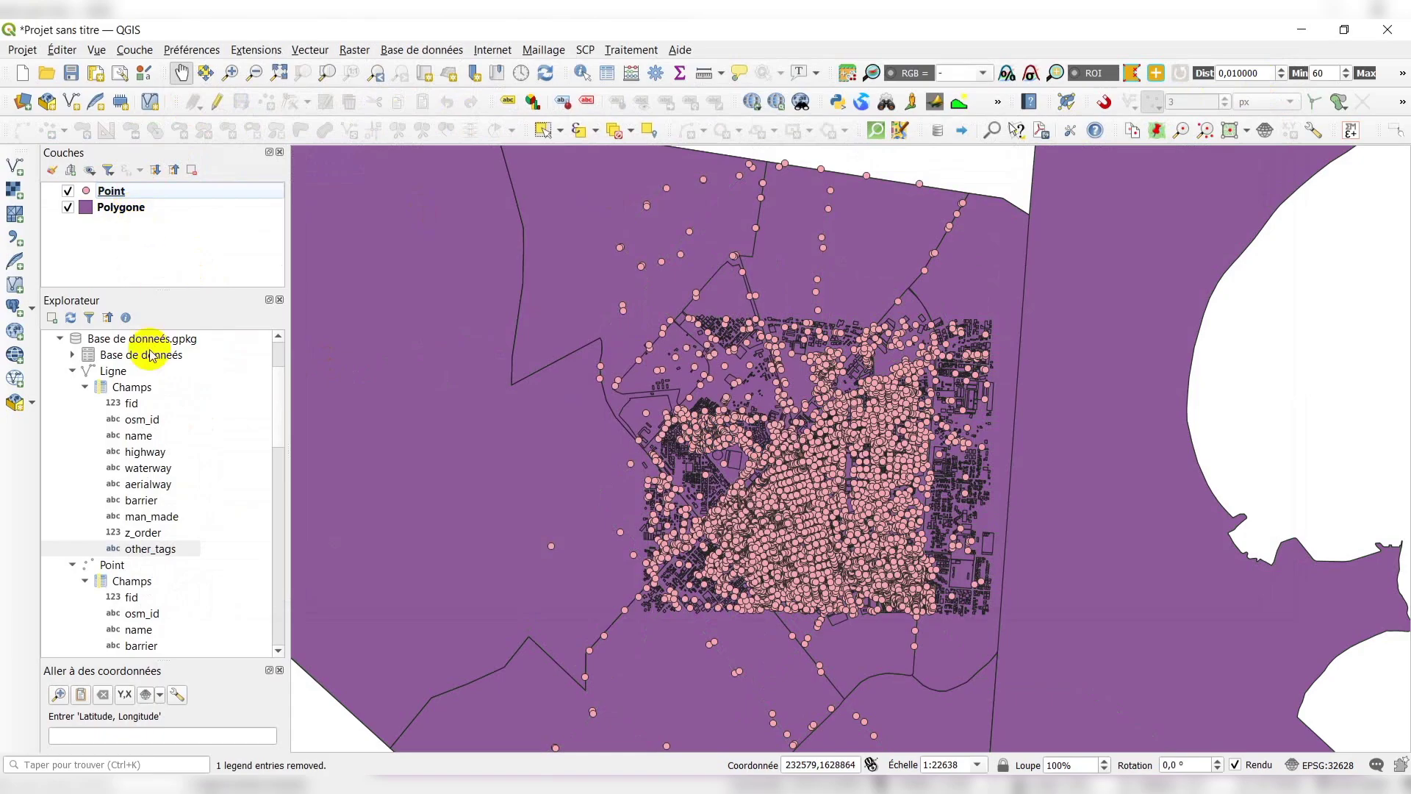
# Collapse the Point field list in Base de donneés.gpkg and check the Ligne table's fields for Longueur
pyautogui.click(84, 387)
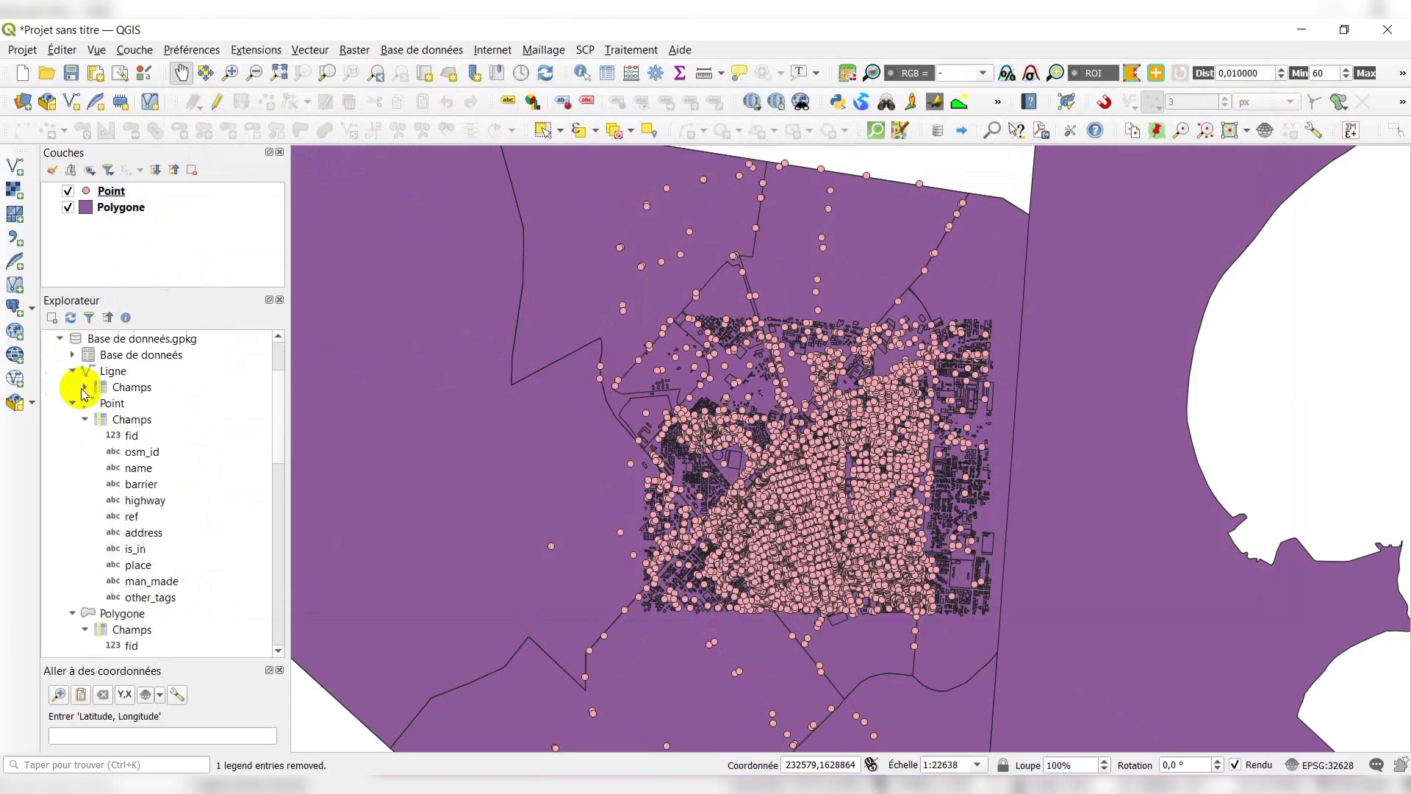
pyautogui.scroll(-2, 88, 397)
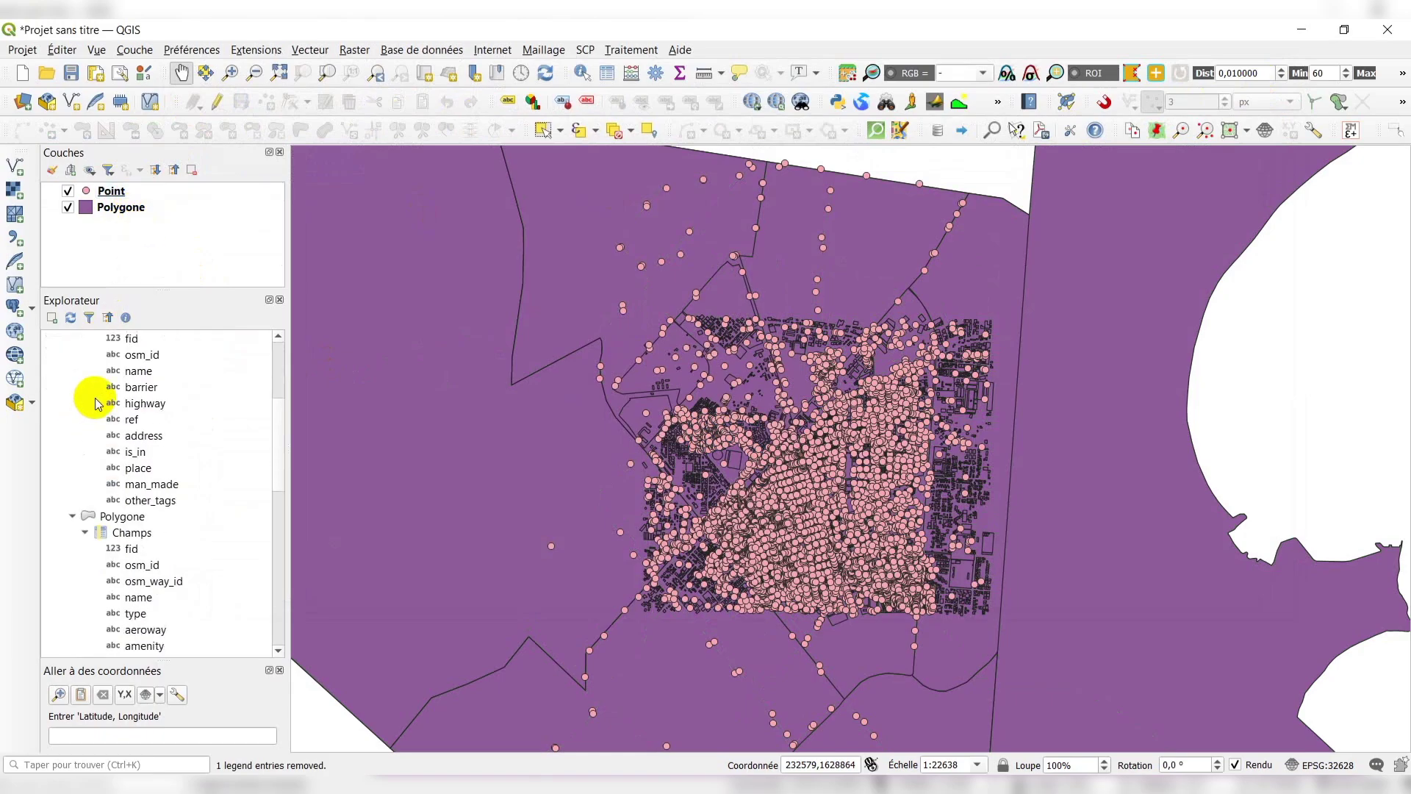
pyautogui.scroll(2, 98, 402)
pyautogui.click(86, 419)
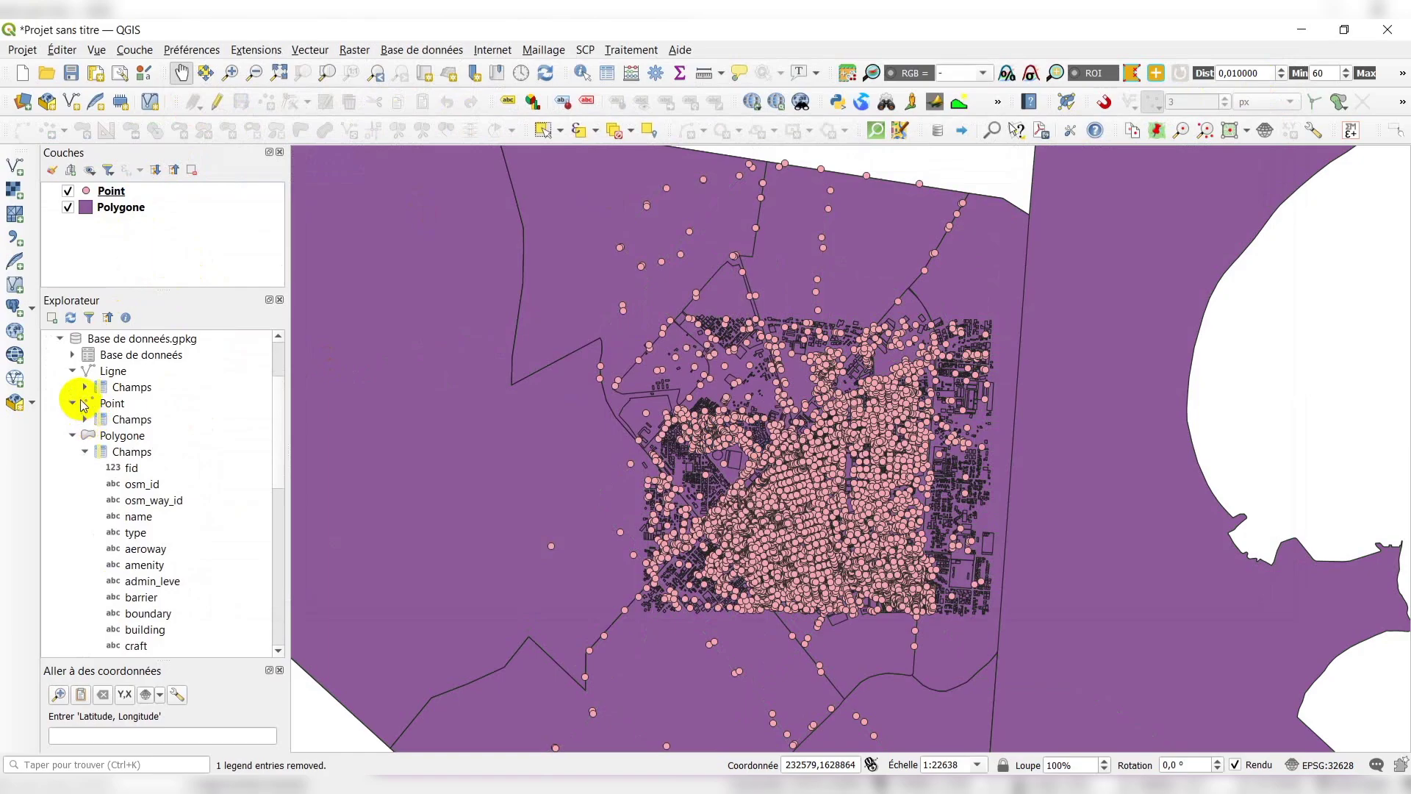
pyautogui.click(72, 370)
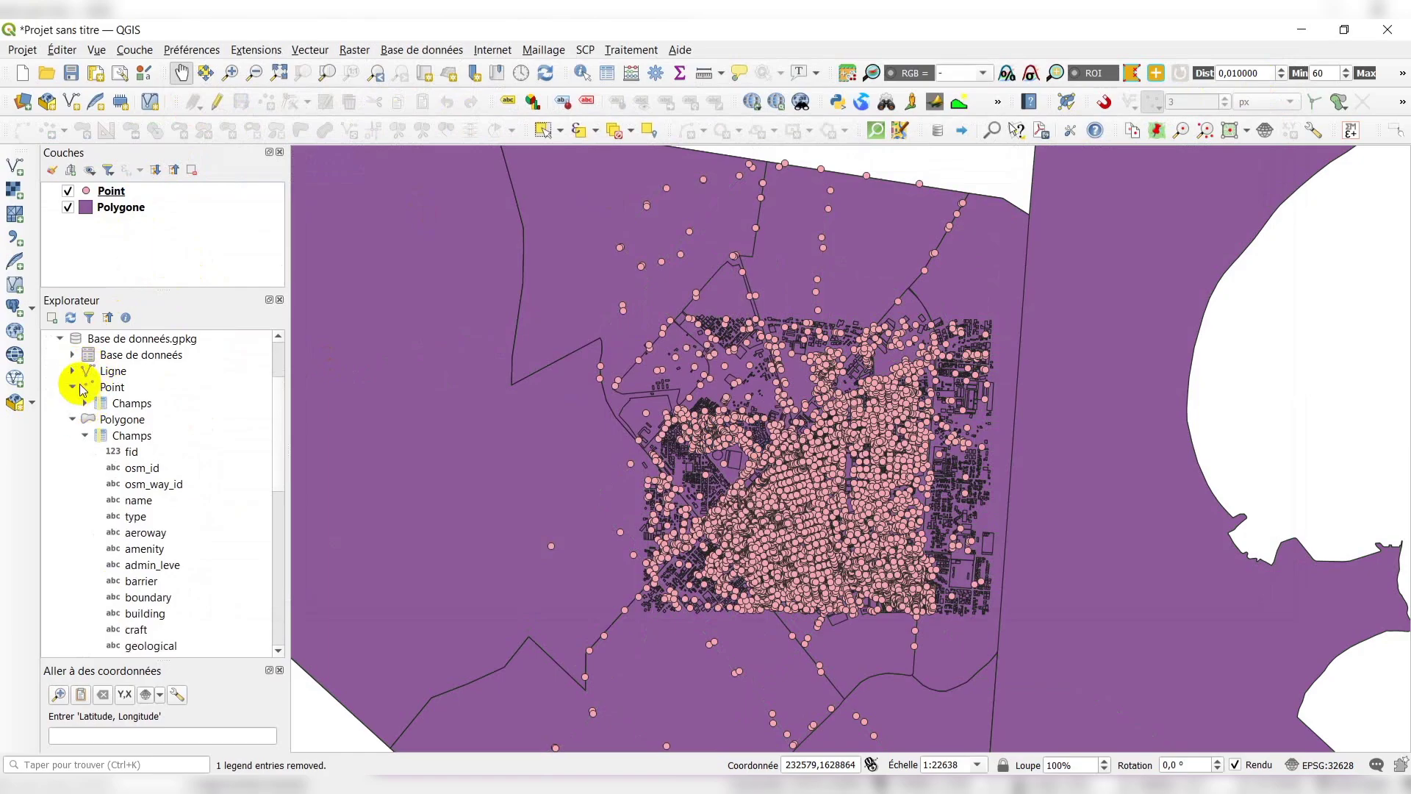
pyautogui.click(72, 371)
pyautogui.click(86, 387)
pyautogui.scroll(-1, 170, 408)
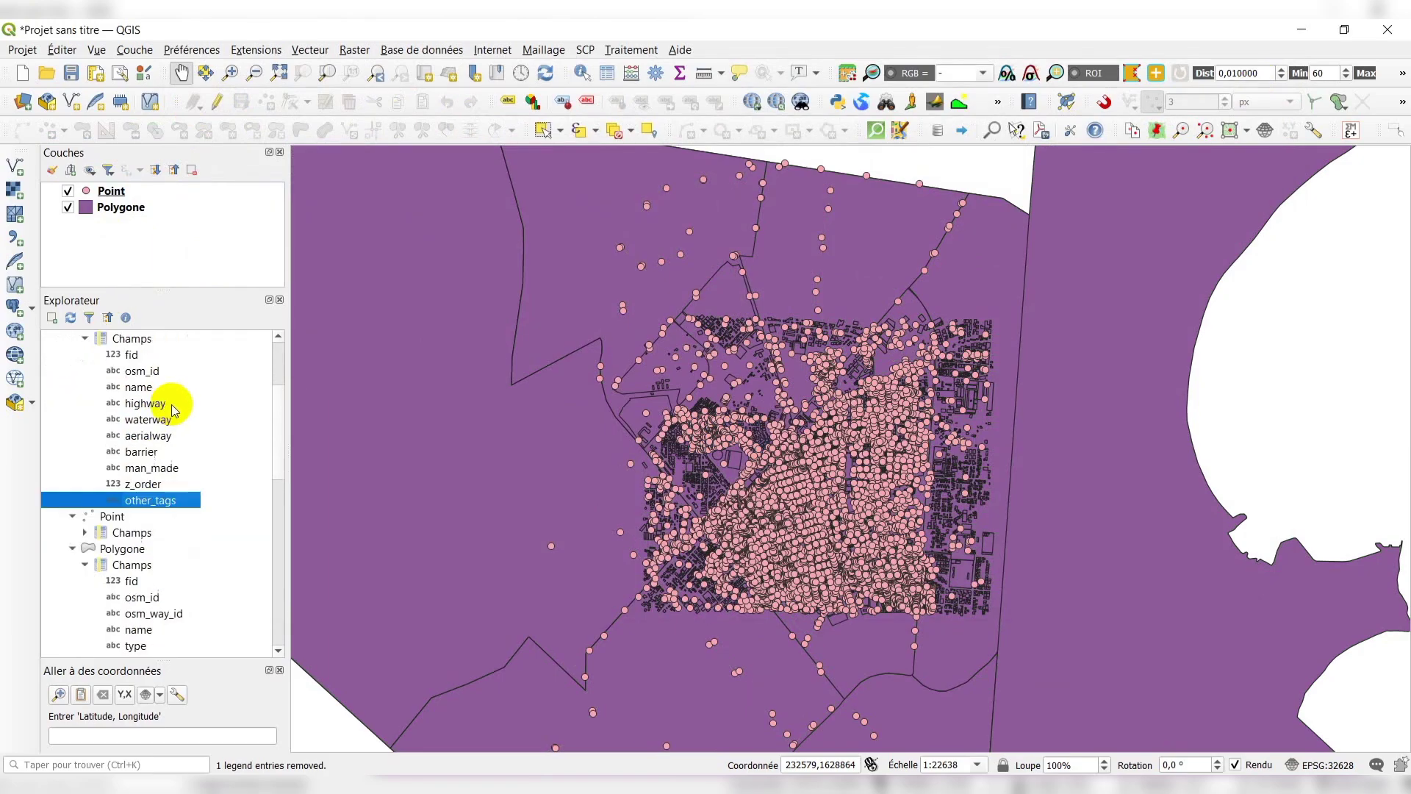
pyautogui.scroll(1, 187, 406)
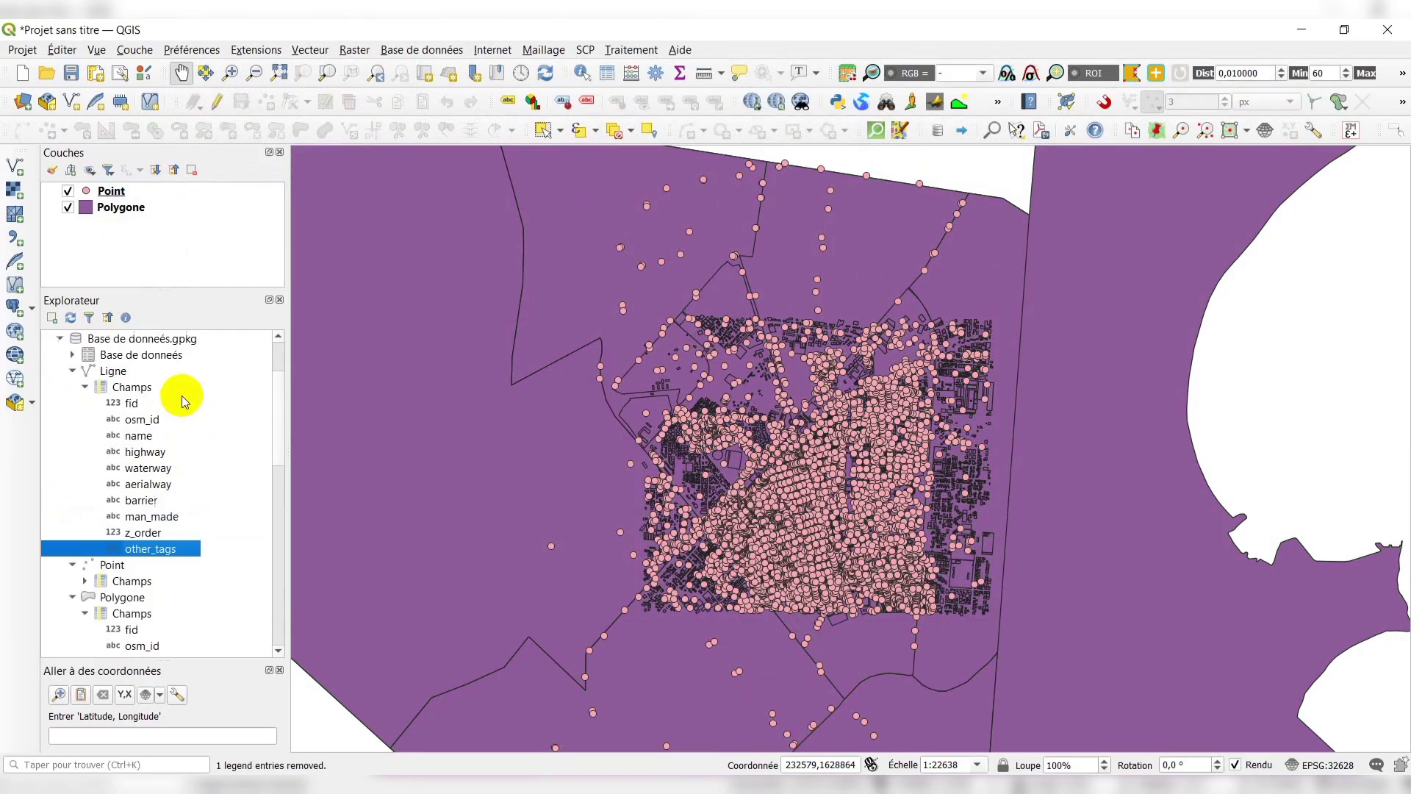
# Look through the records of the Point layer's attribute table and close it
pyautogui.click(114, 370)
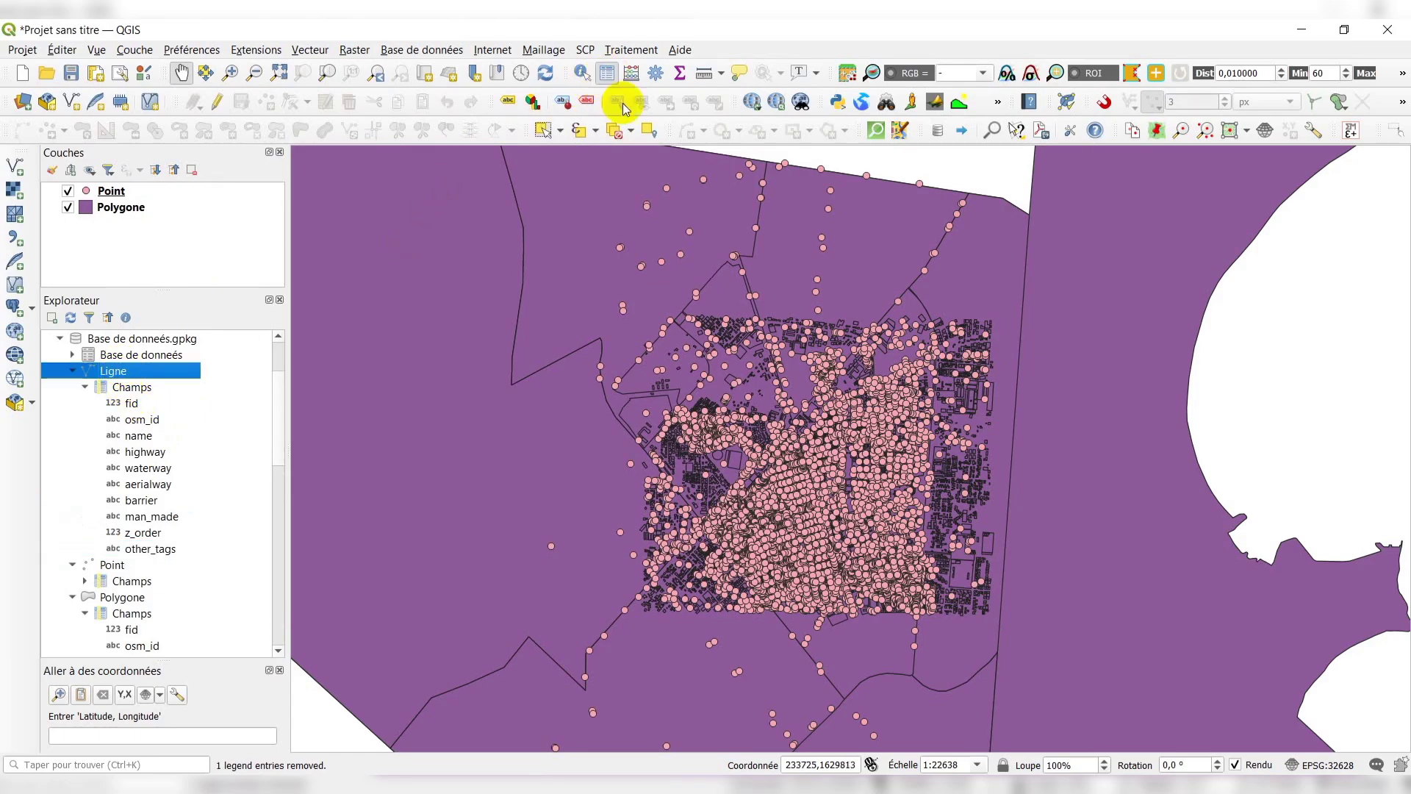
pyautogui.scroll(-19, 1118, 182)
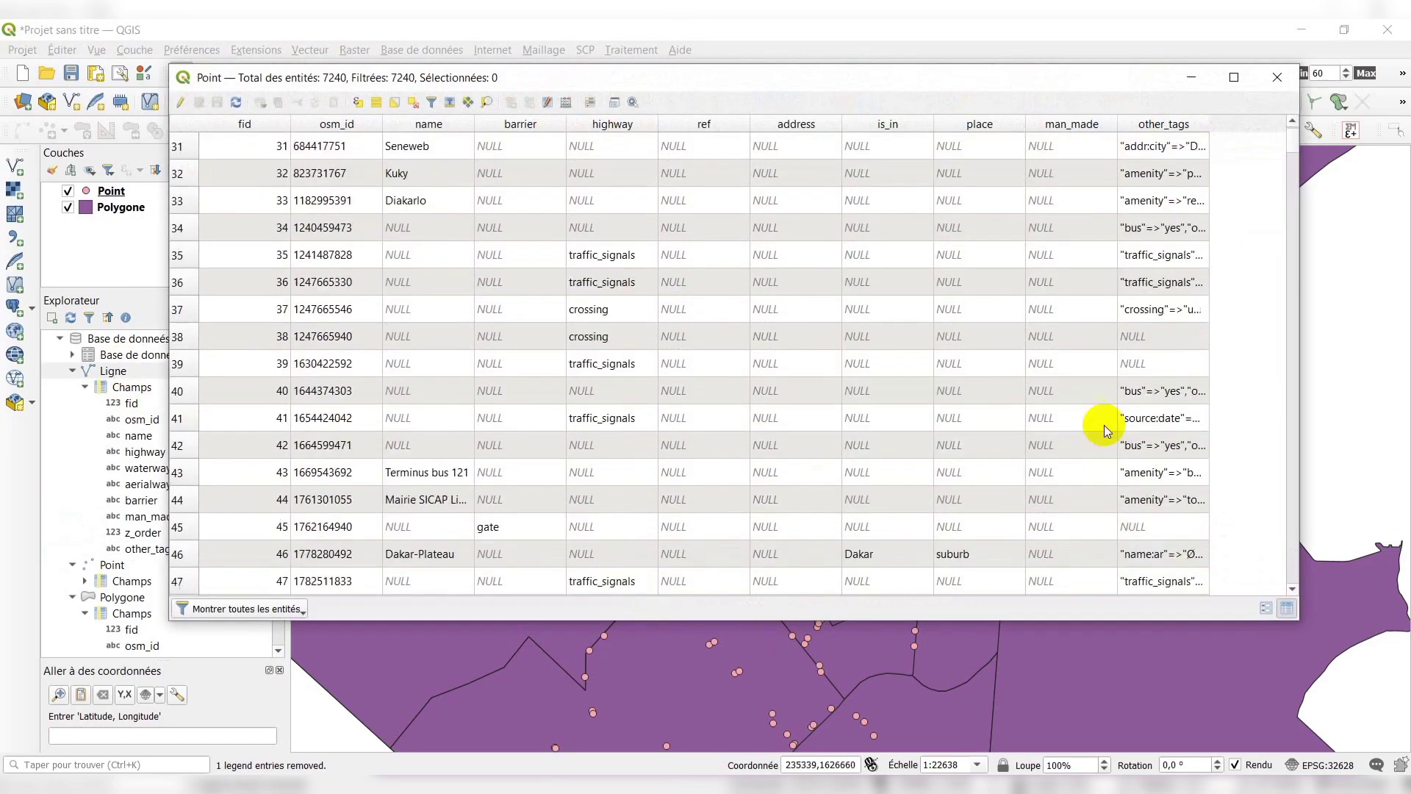
pyautogui.scroll(-6, 382, 537)
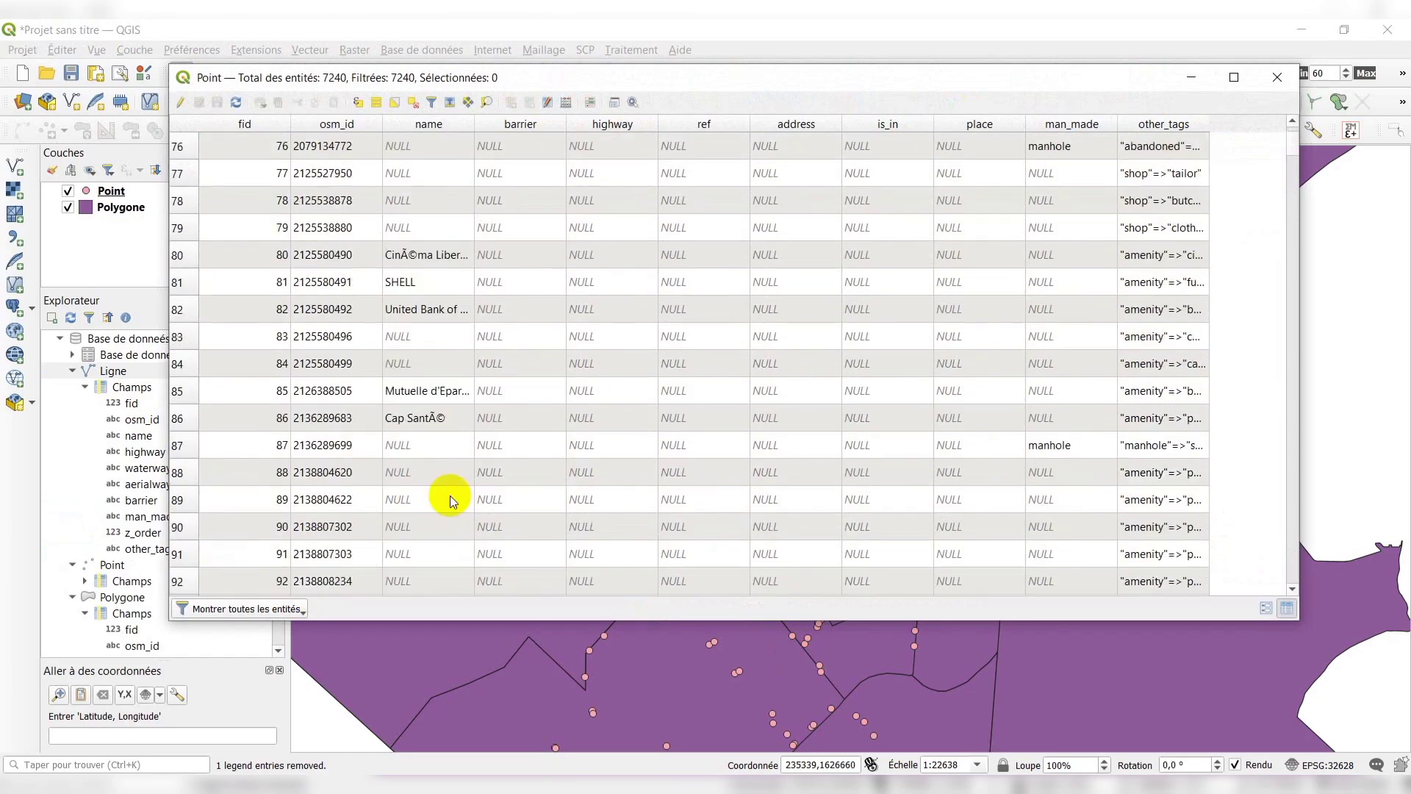
pyautogui.scroll(1, 507, 470)
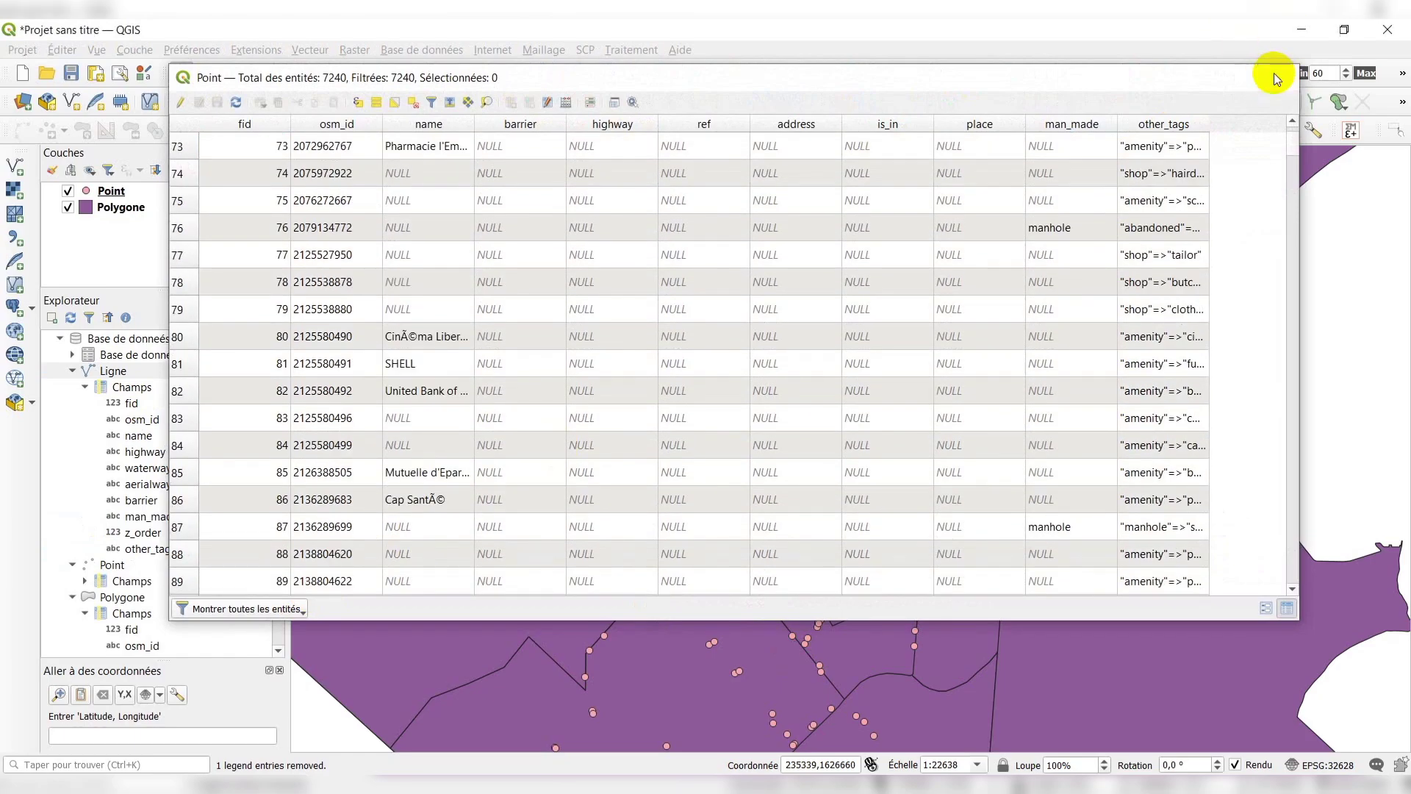
pyautogui.click(1277, 77)
# Refresh the data browser and expand the Ligne table's field list in Base de donneés.gpkg again
pyautogui.click(72, 318)
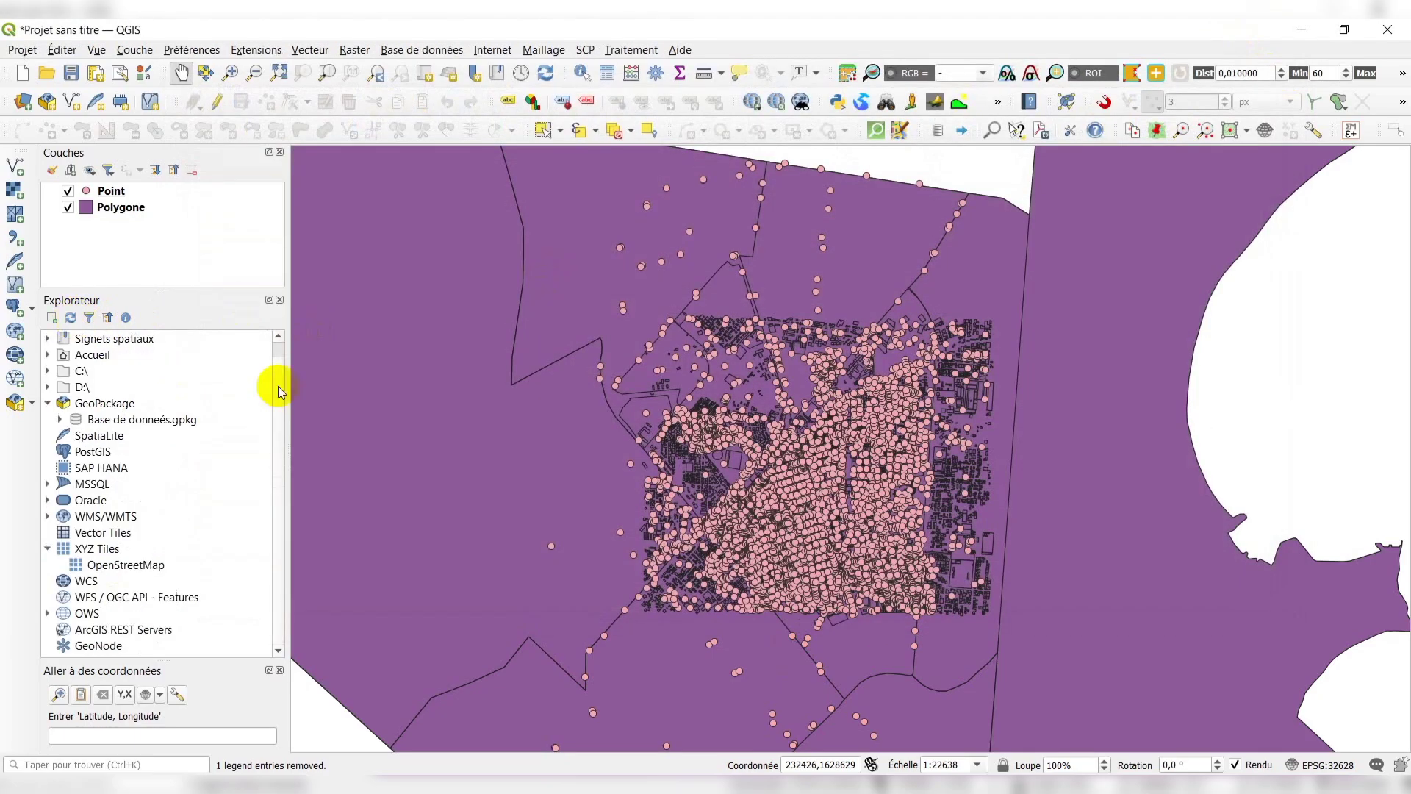
pyautogui.click(118, 190)
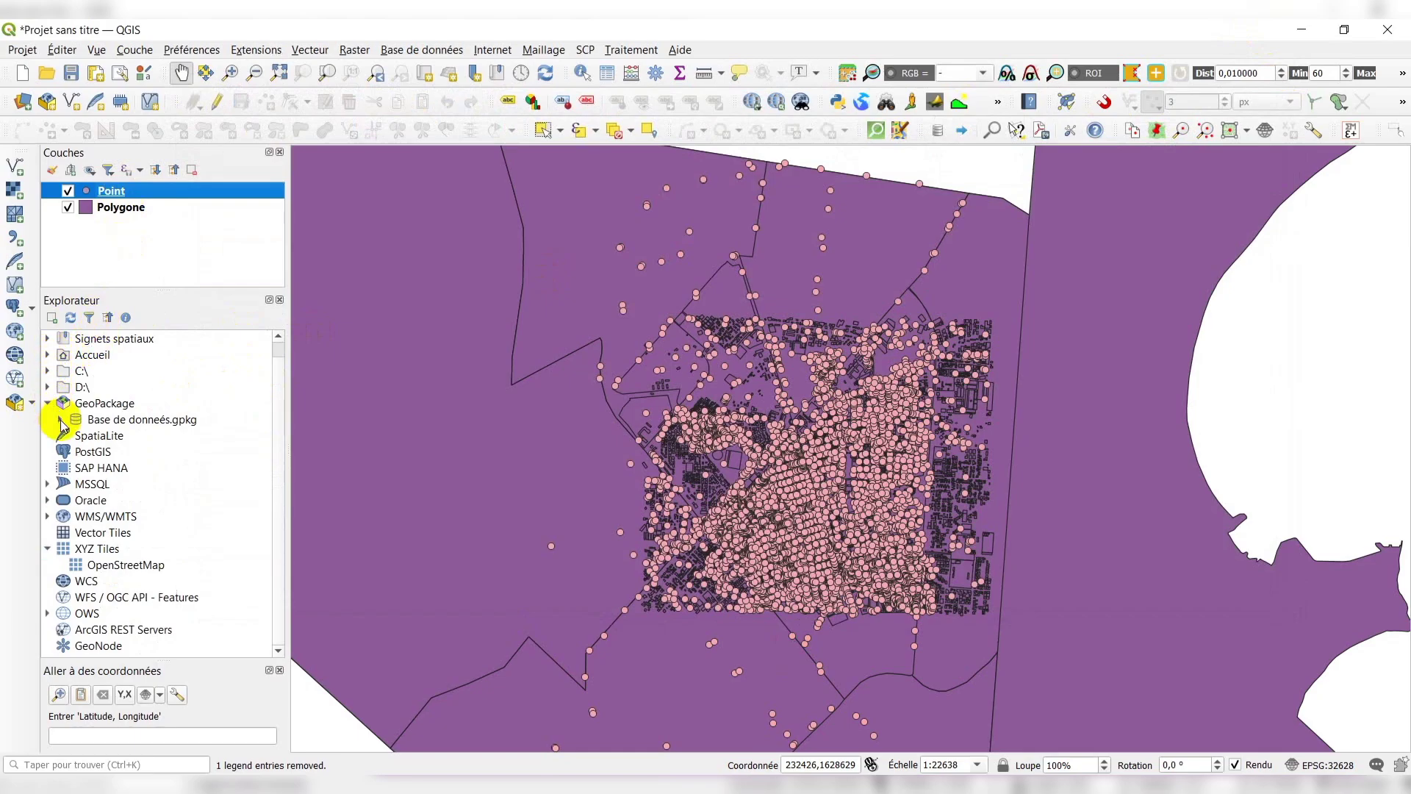
pyautogui.click(60, 418)
pyautogui.click(73, 451)
pyautogui.scroll(-1, 140, 458)
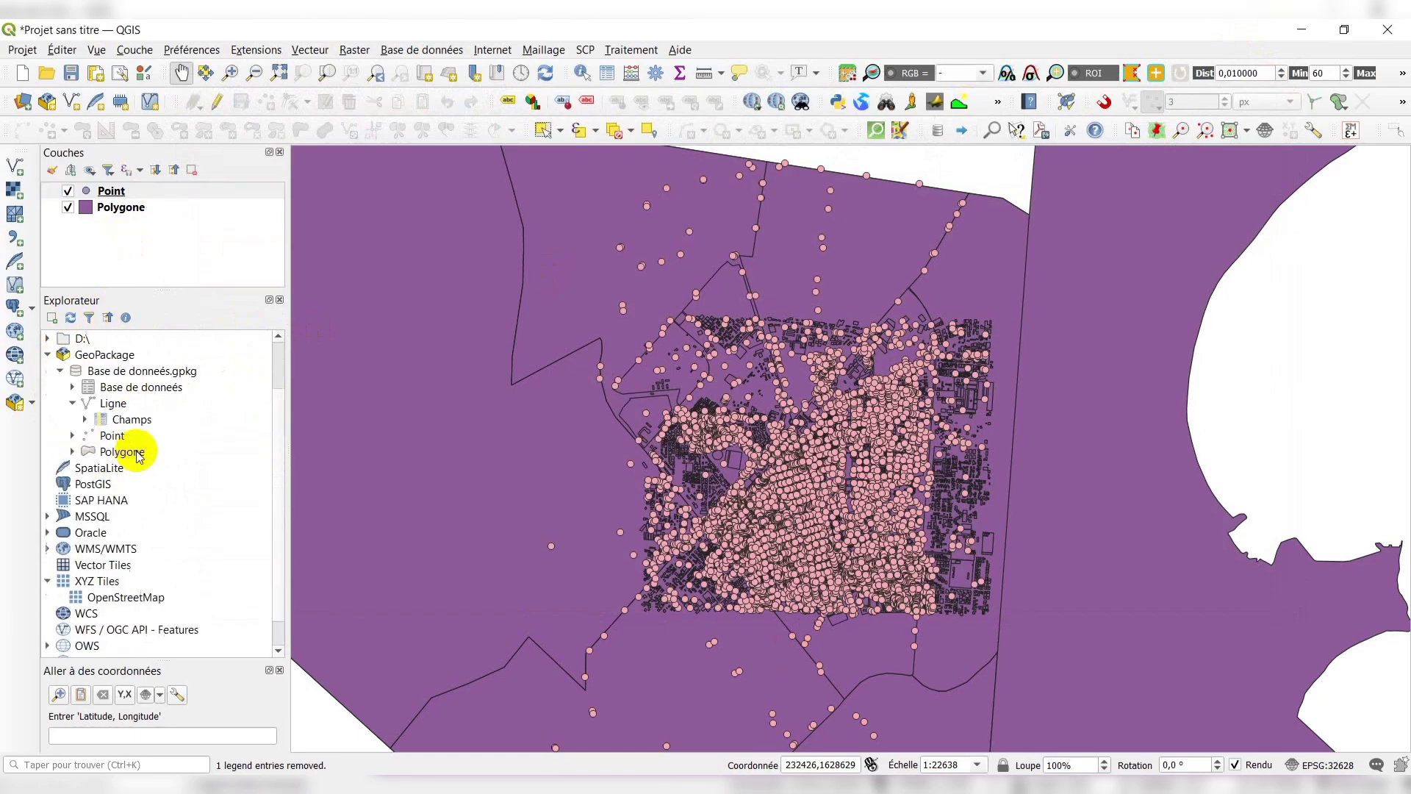
pyautogui.click(85, 418)
pyautogui.scroll(-1, 147, 448)
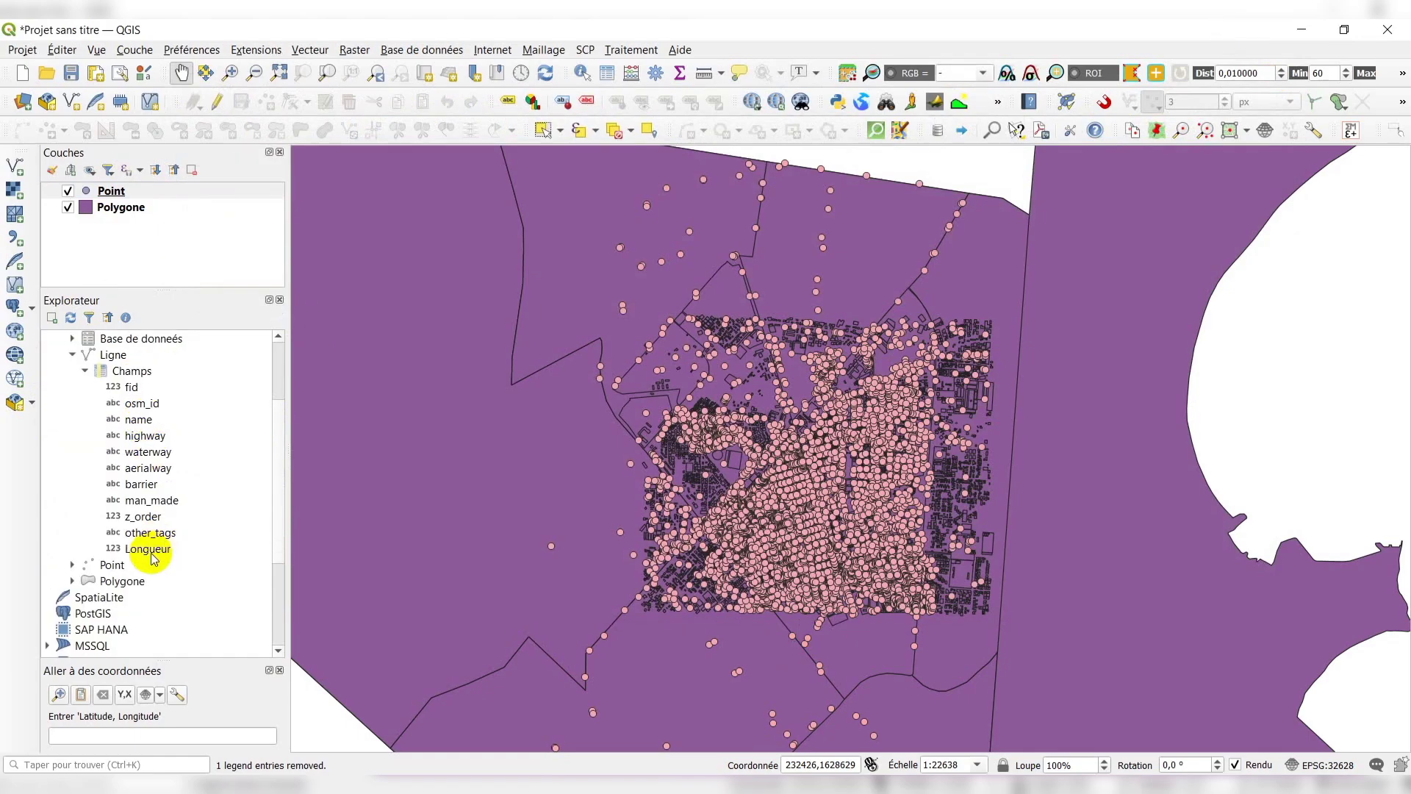
# Examine the Longueur field under the GeoPackage's Ligne table and compare the table with the project's loaded layers
pyautogui.click(151, 552)
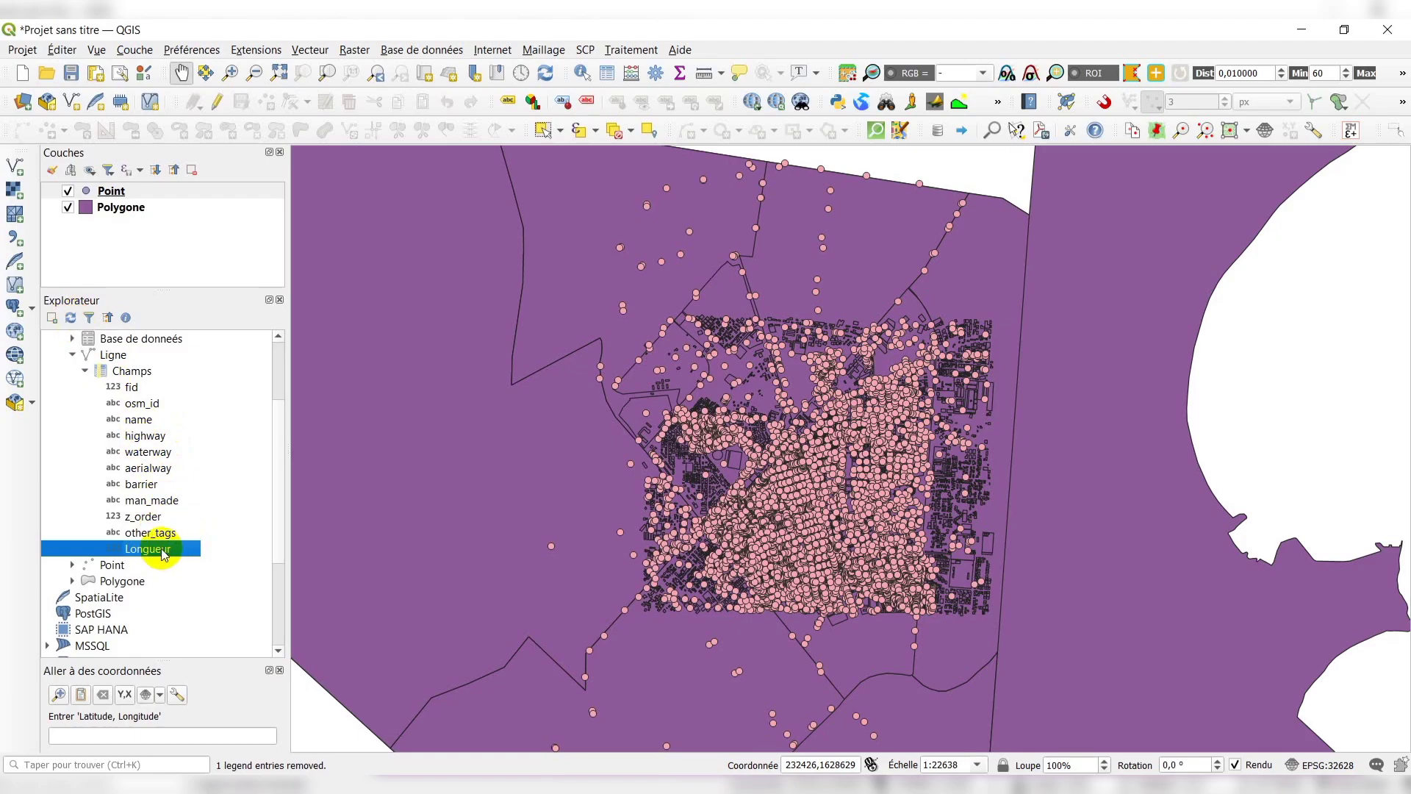
pyautogui.click(136, 194)
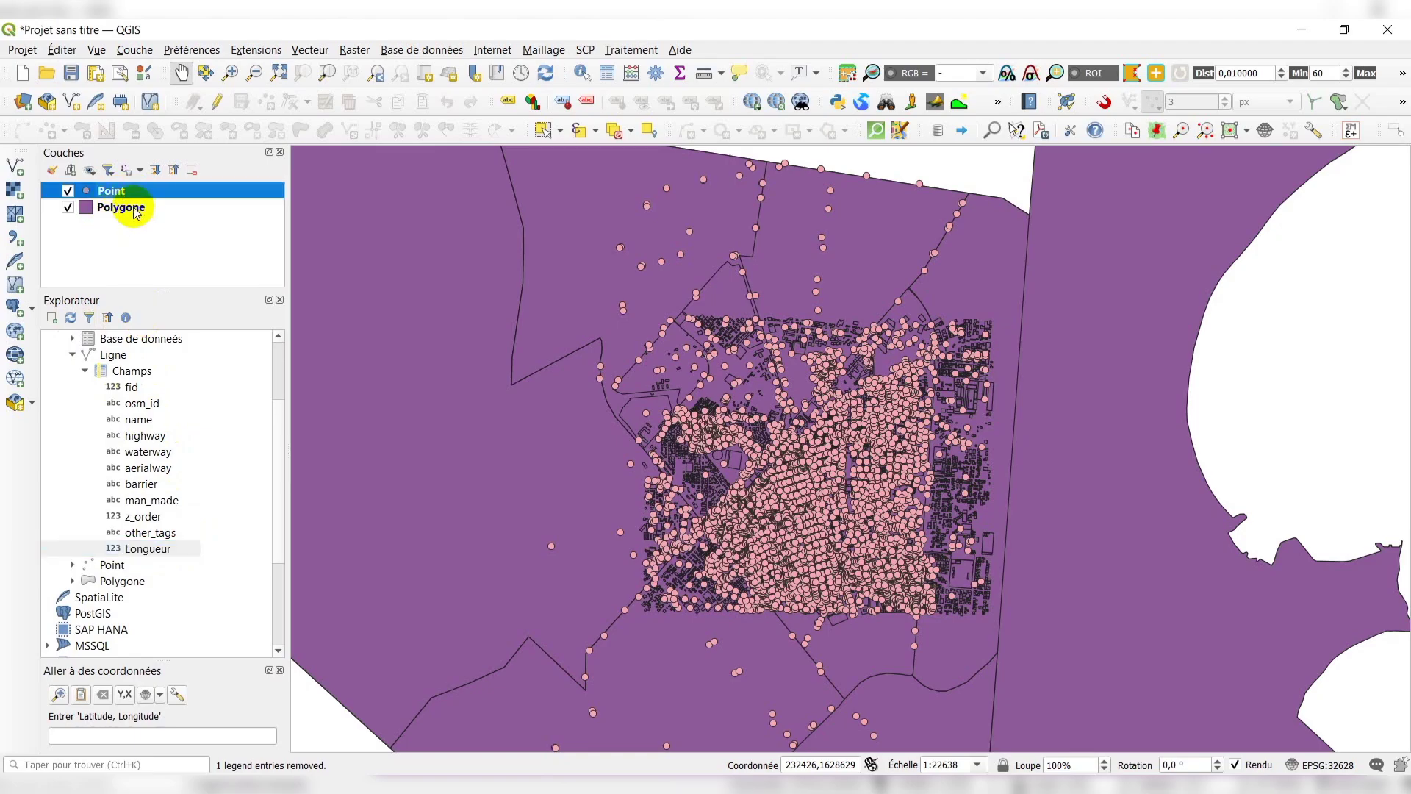
pyautogui.keyDown('ctrl'); pyautogui.click(132, 194); pyautogui.keyUp('ctrl')
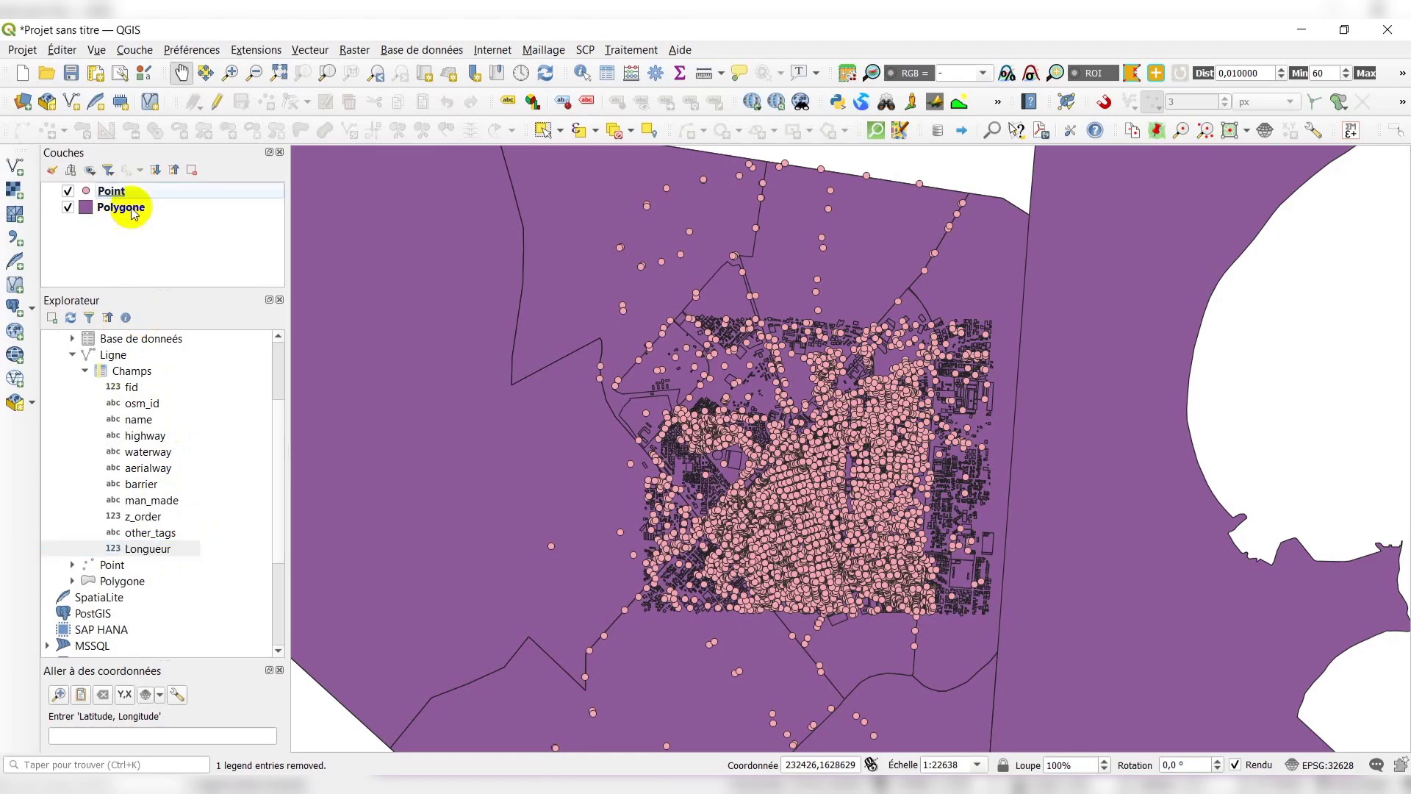
pyautogui.click(117, 358)
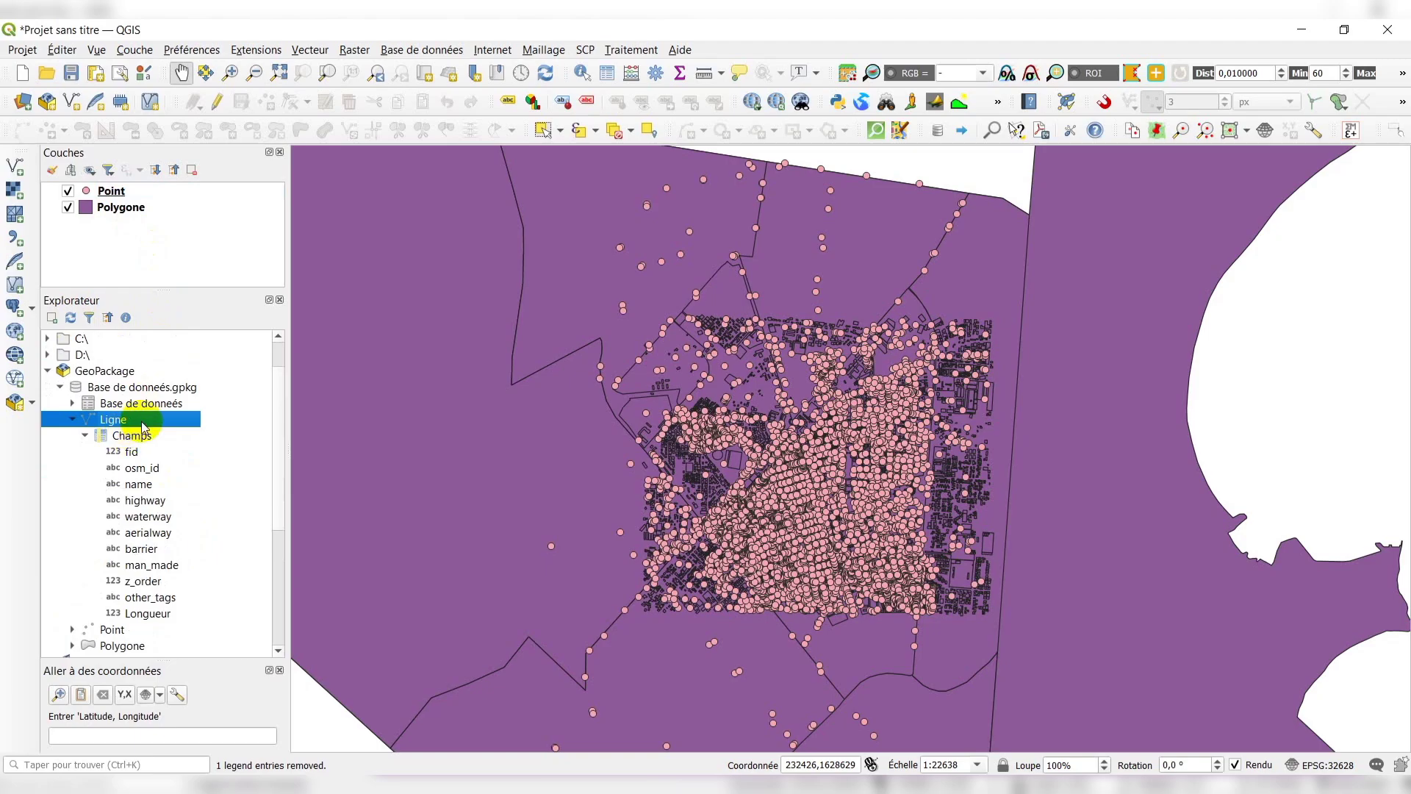
pyautogui.scroll(-1, 144, 430)
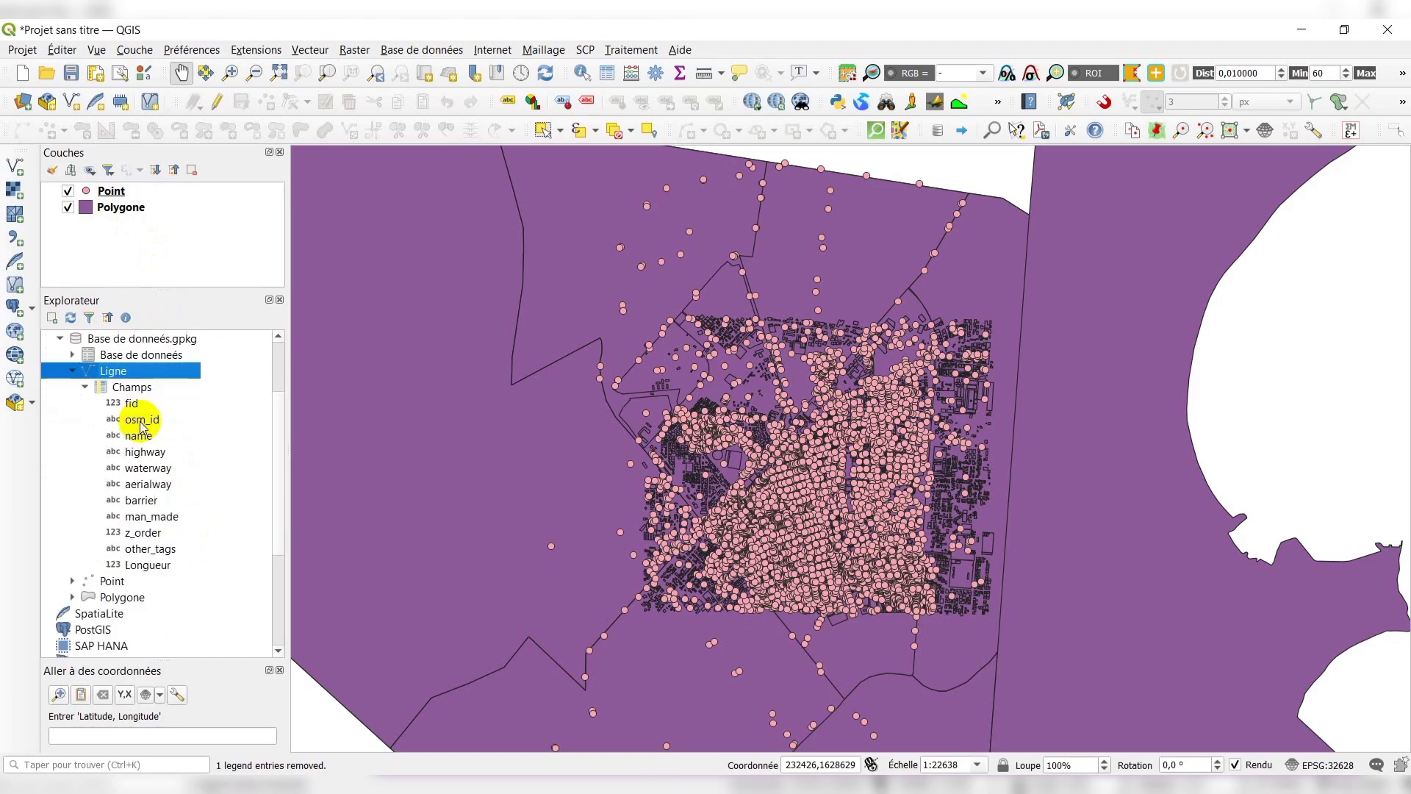
pyautogui.click(156, 566)
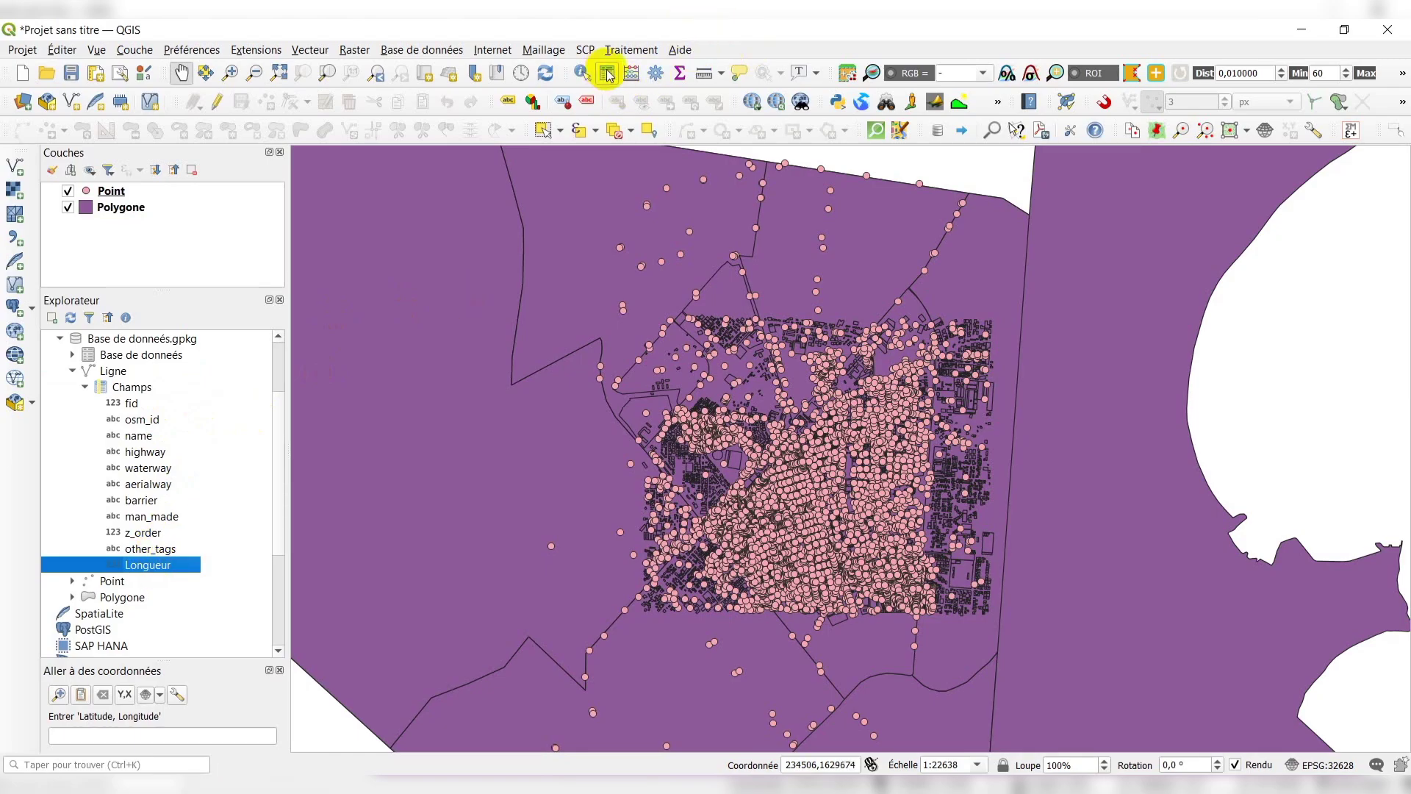
# Open the layer properties of the GeoPackage's Ligne table and display its attribute records
pyautogui.click(147, 389)
pyautogui.rightClick(149, 388)
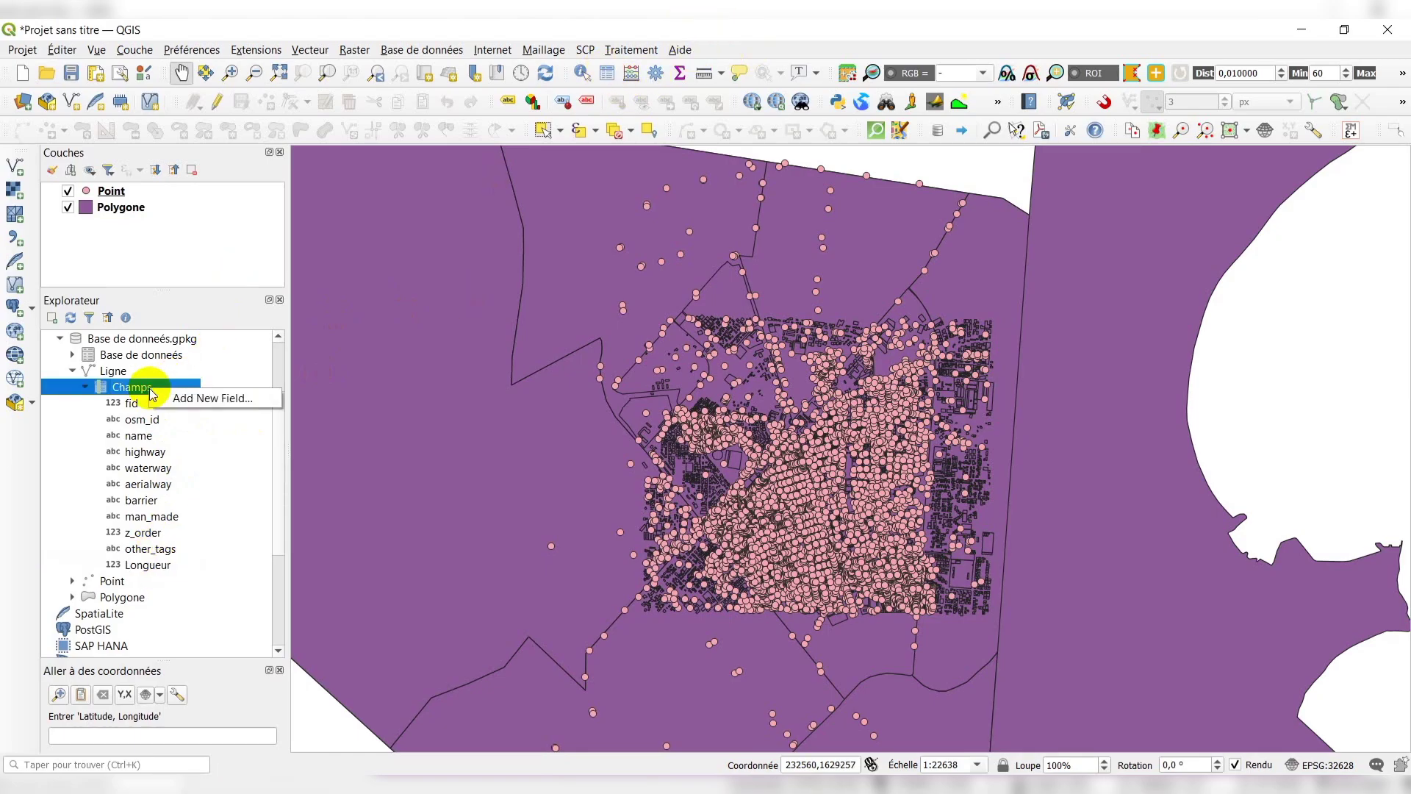
pyautogui.click(116, 372)
pyautogui.rightClick(118, 373)
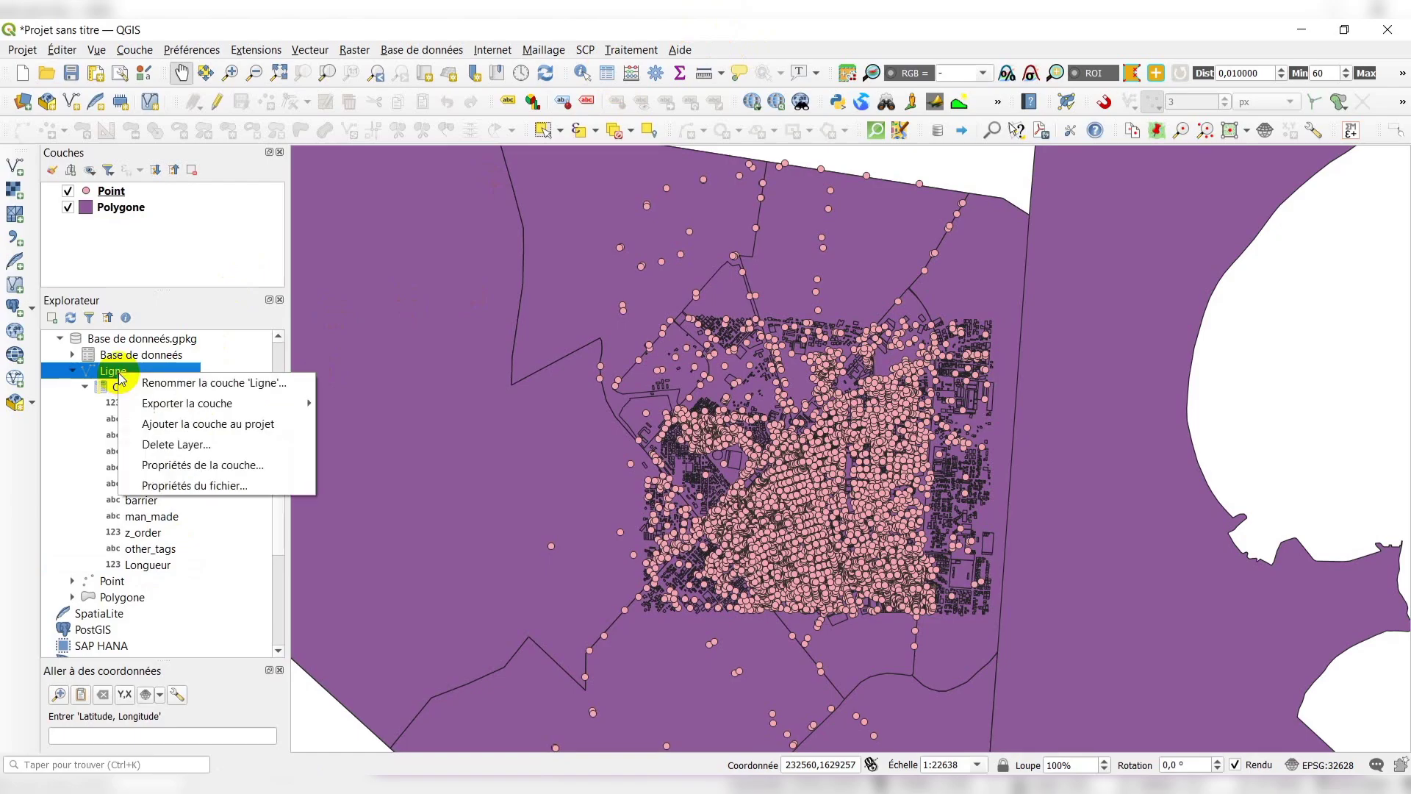
pyautogui.click(224, 466)
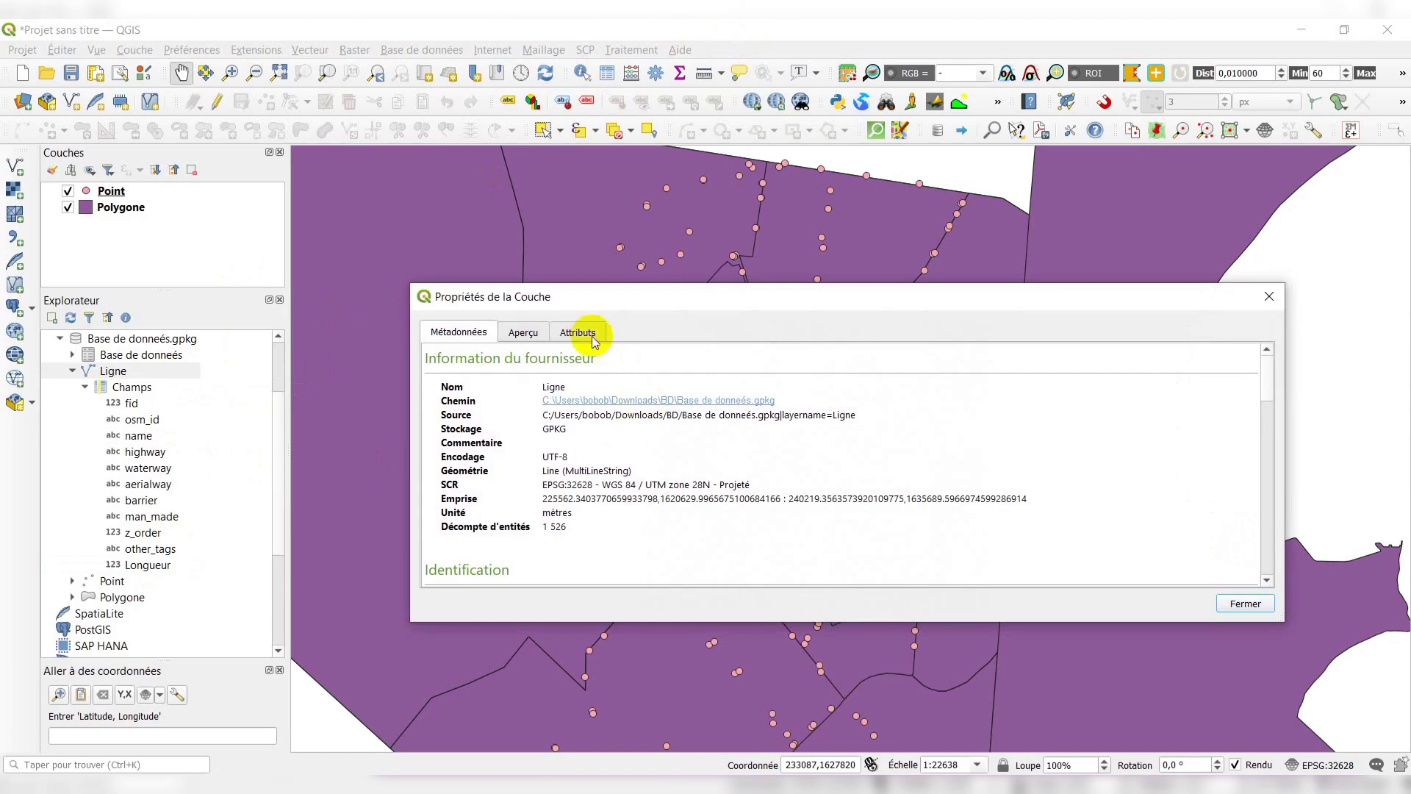
pyautogui.click(576, 331)
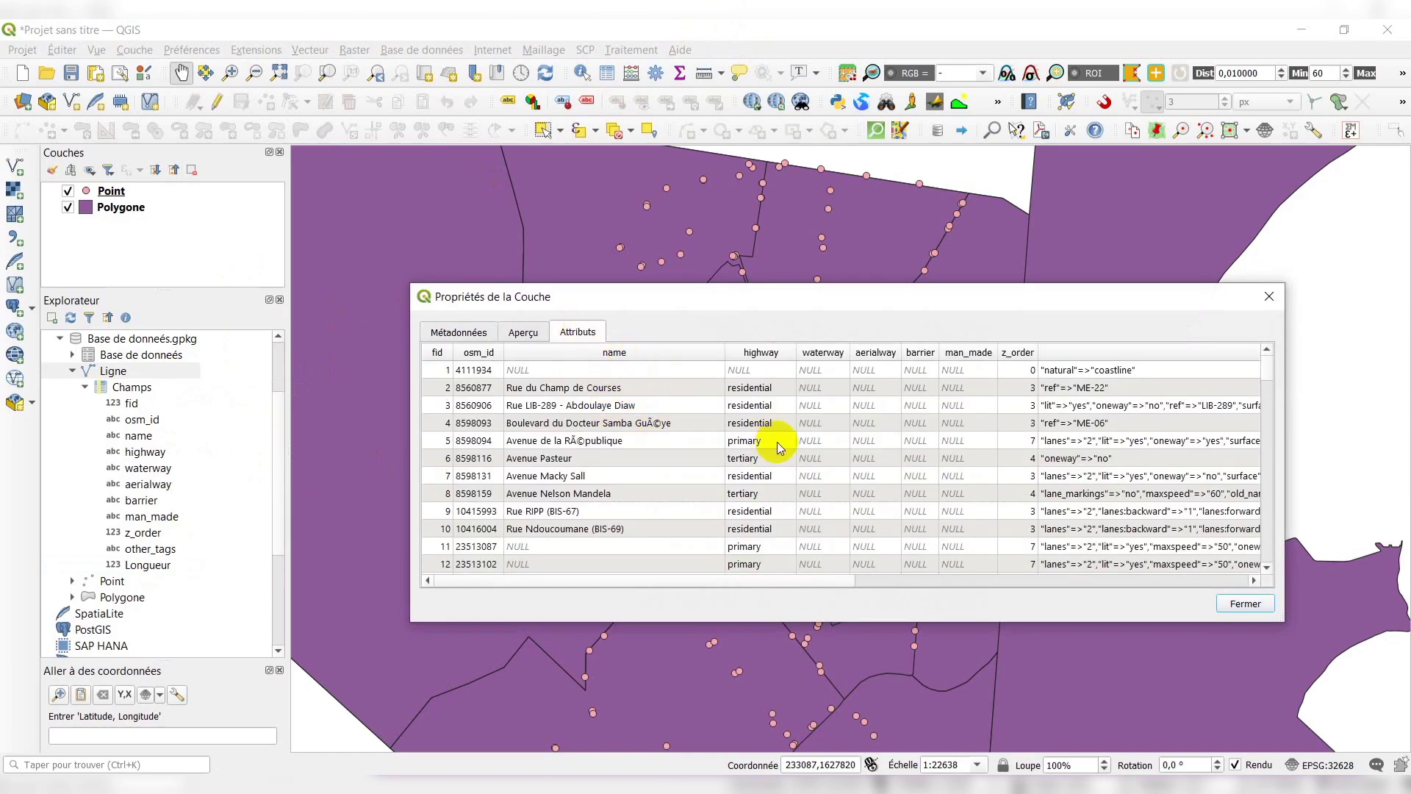
# Look through the Ligne records across to the Longueur column and sort them by Longueur in ascending order
pyautogui.scroll(-2, 778, 443)
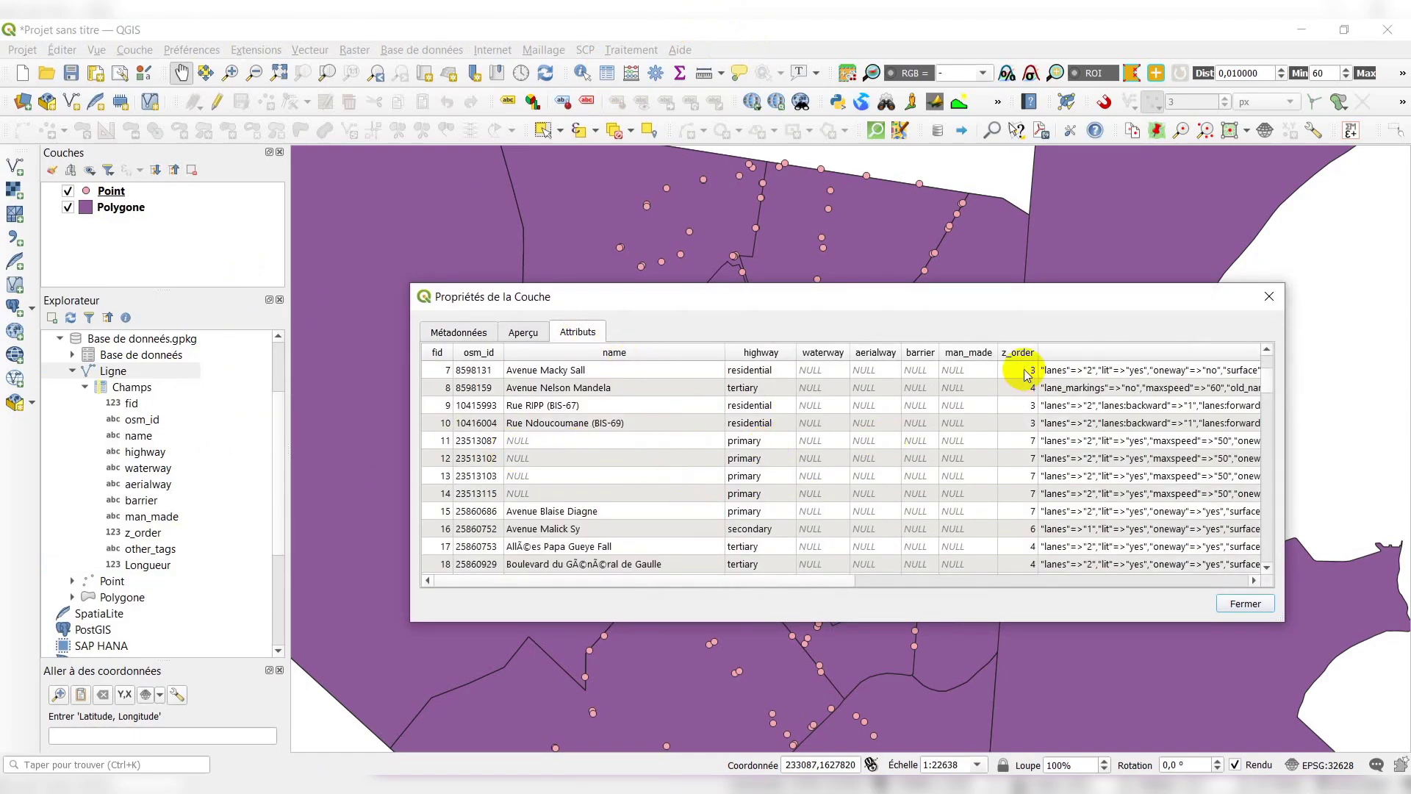
pyautogui.moveTo(997, 352); pyautogui.dragTo(1025, 352)
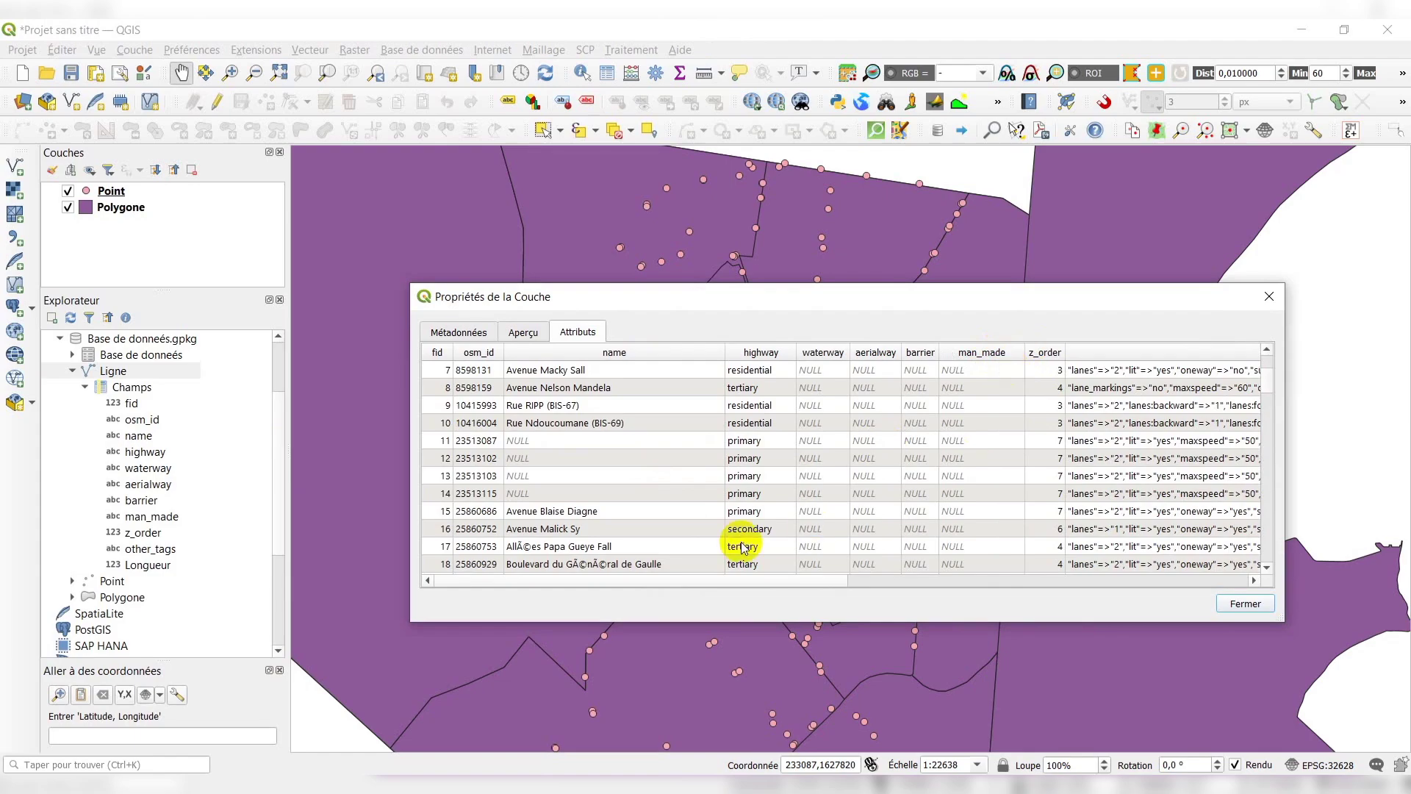
pyautogui.moveTo(695, 579); pyautogui.dragTo(1189, 570)
pyautogui.moveTo(1206, 356)
pyautogui.mouseDown()
pyautogui.moveTo(1208, 372)
pyautogui.moveTo(1208, 356)
pyautogui.mouseUp()
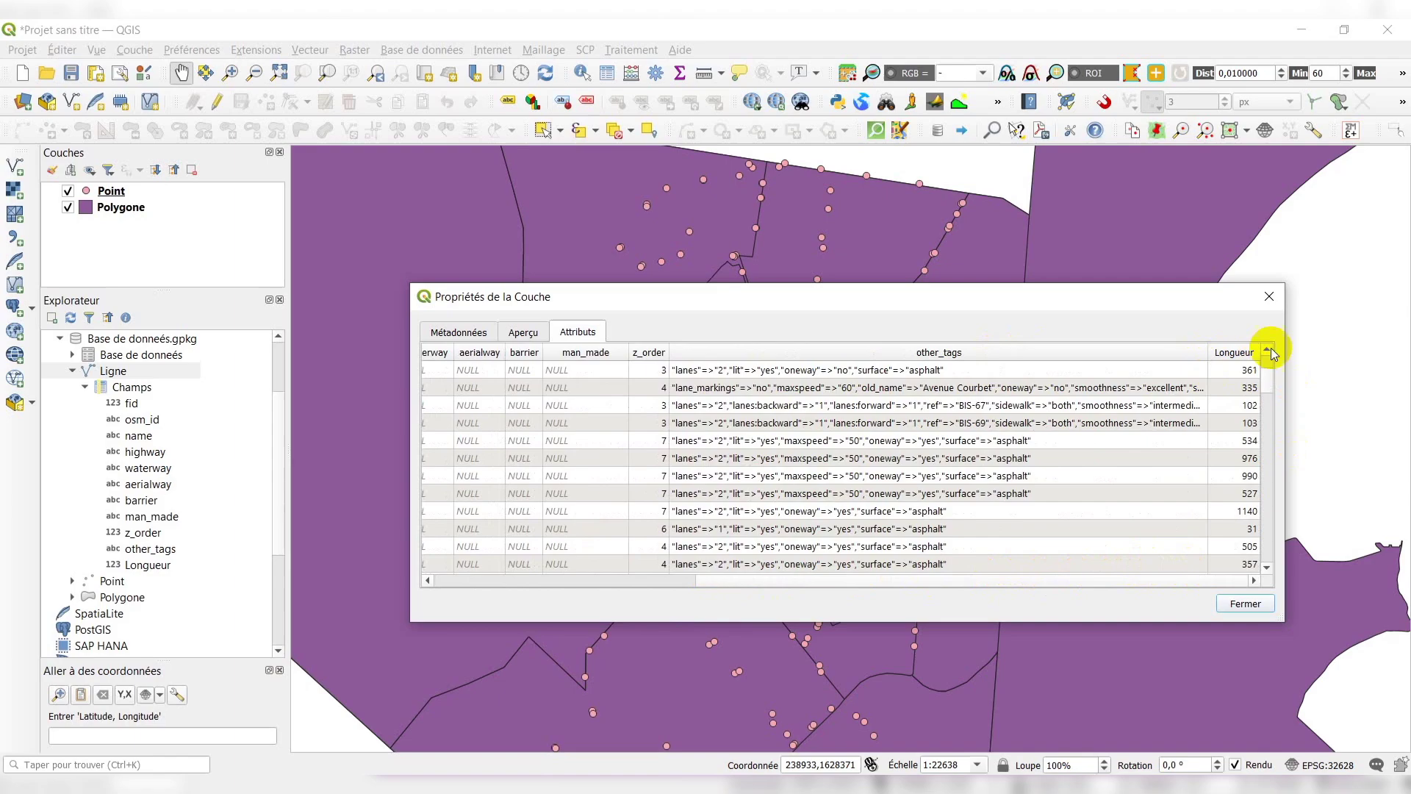
pyautogui.click(1234, 356)
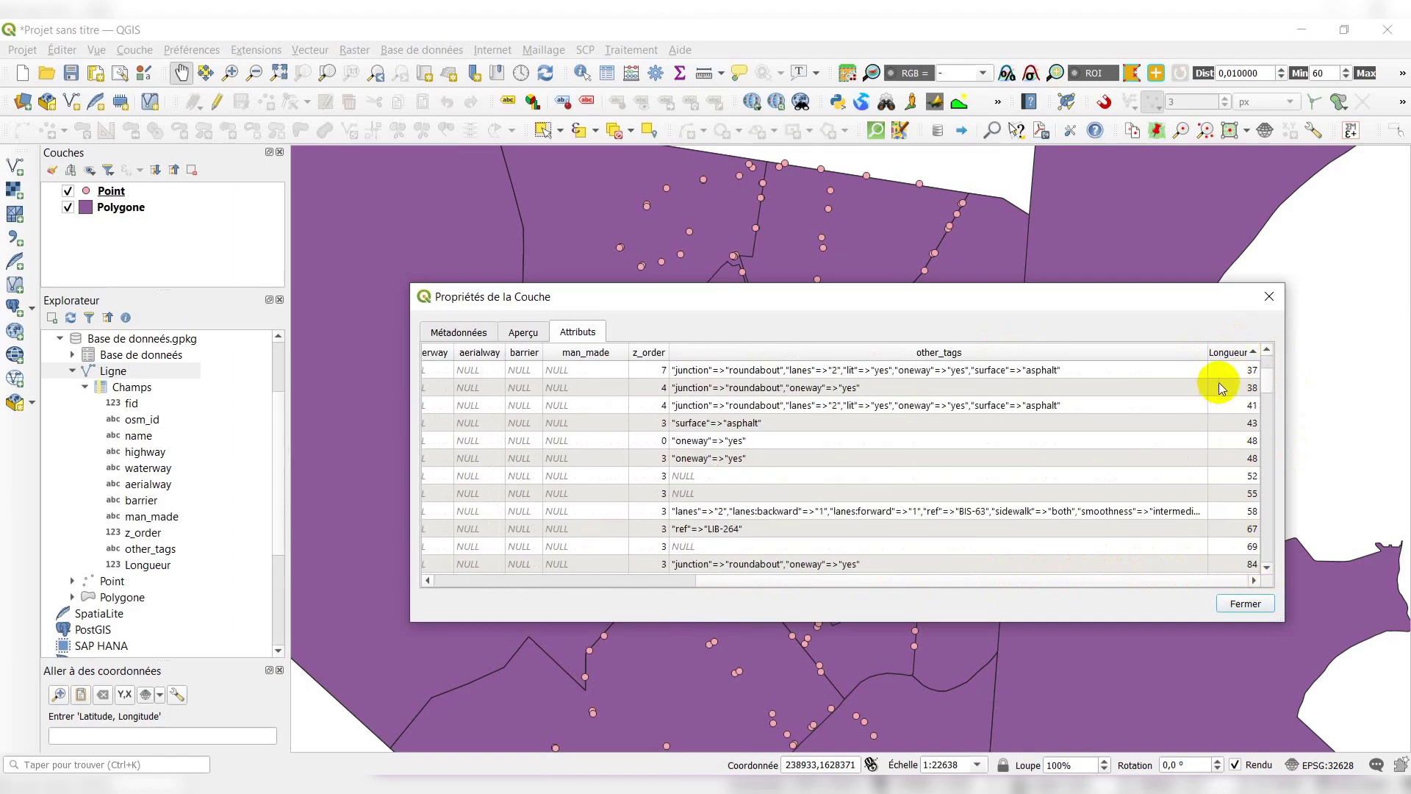
pyautogui.scroll(-2, 1223, 391)
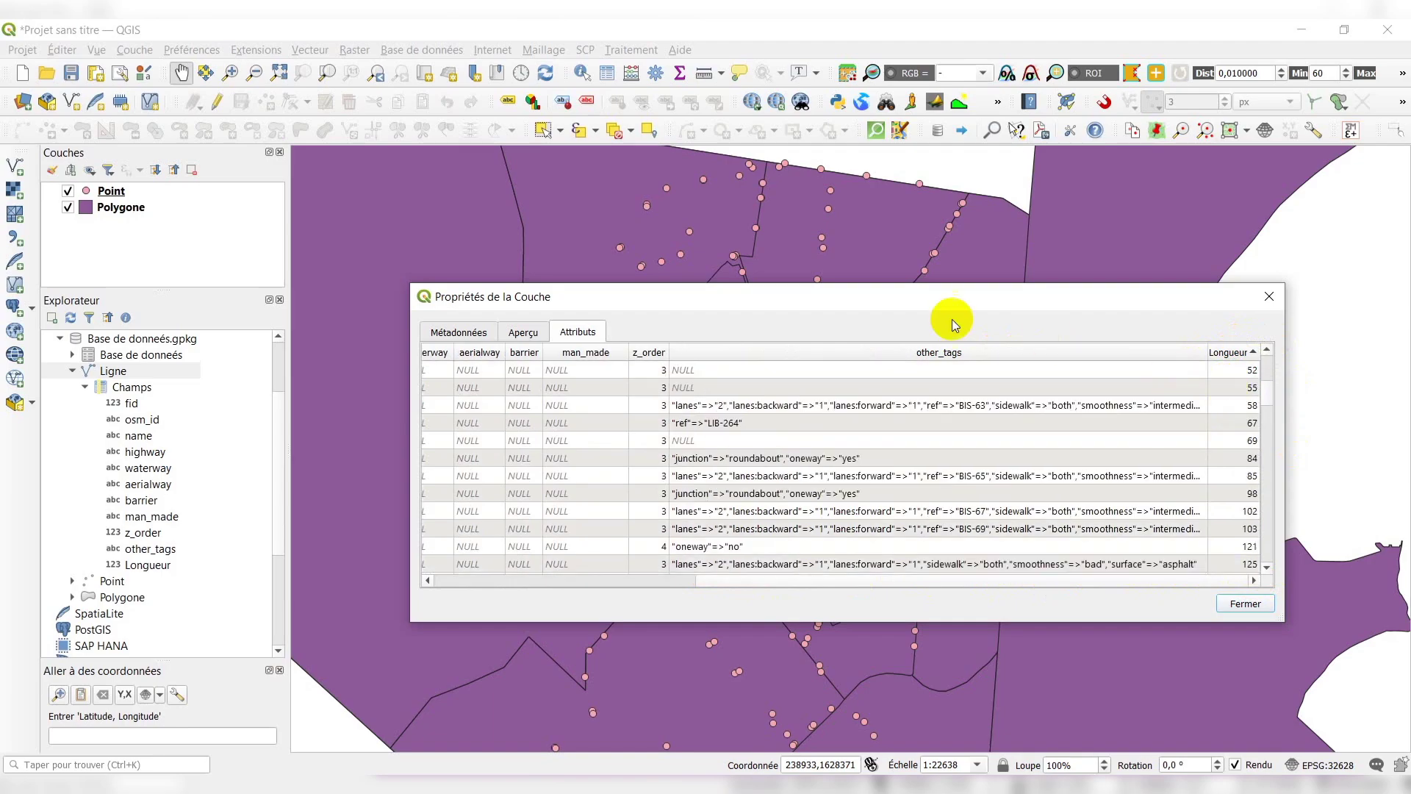
# Examine the map preview of the Ligne geometry at different zoom levels, enlarging the properties window for a better view
pyautogui.click(528, 331)
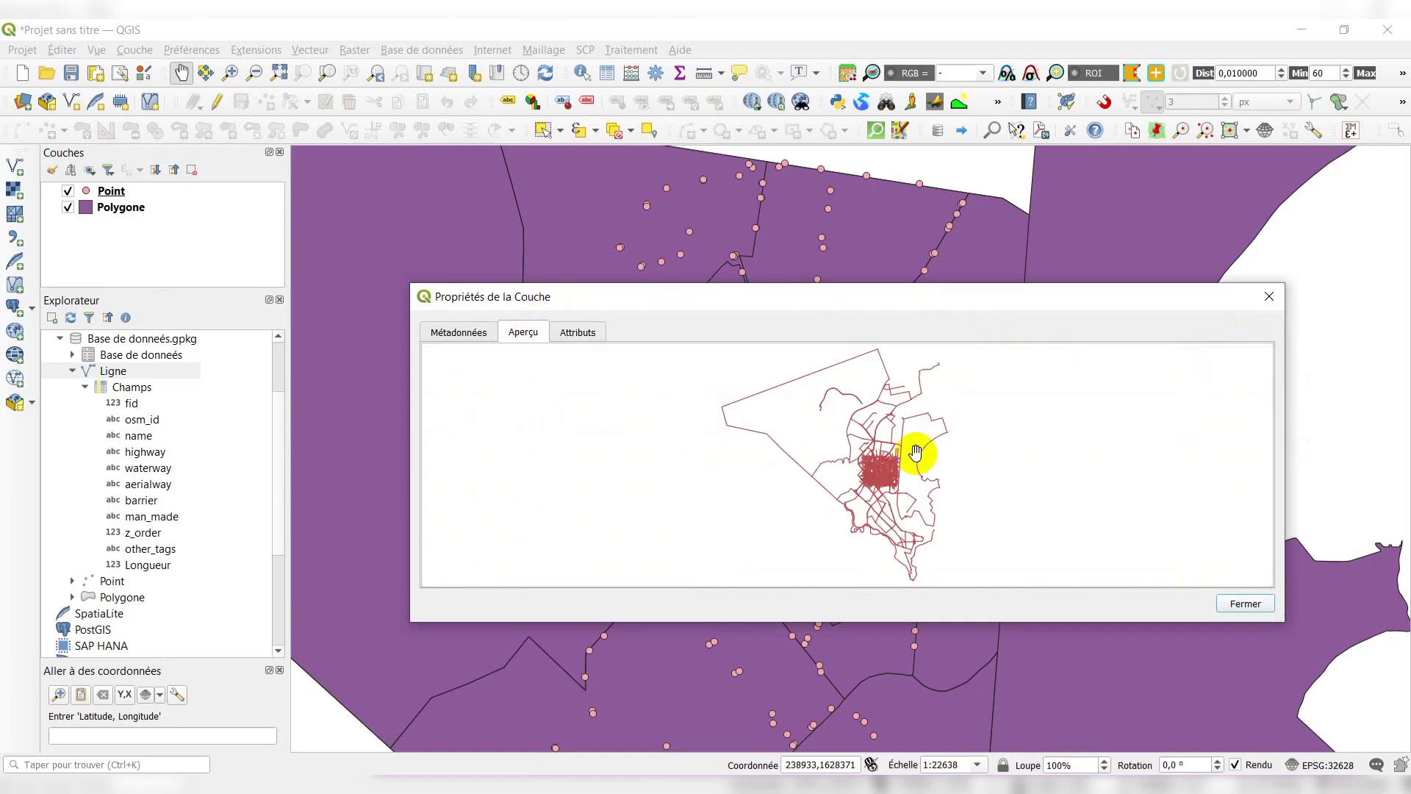
pyautogui.scroll(-2, 871, 473)
pyautogui.scroll(3, 873, 472)
pyautogui.scroll(2, 882, 468)
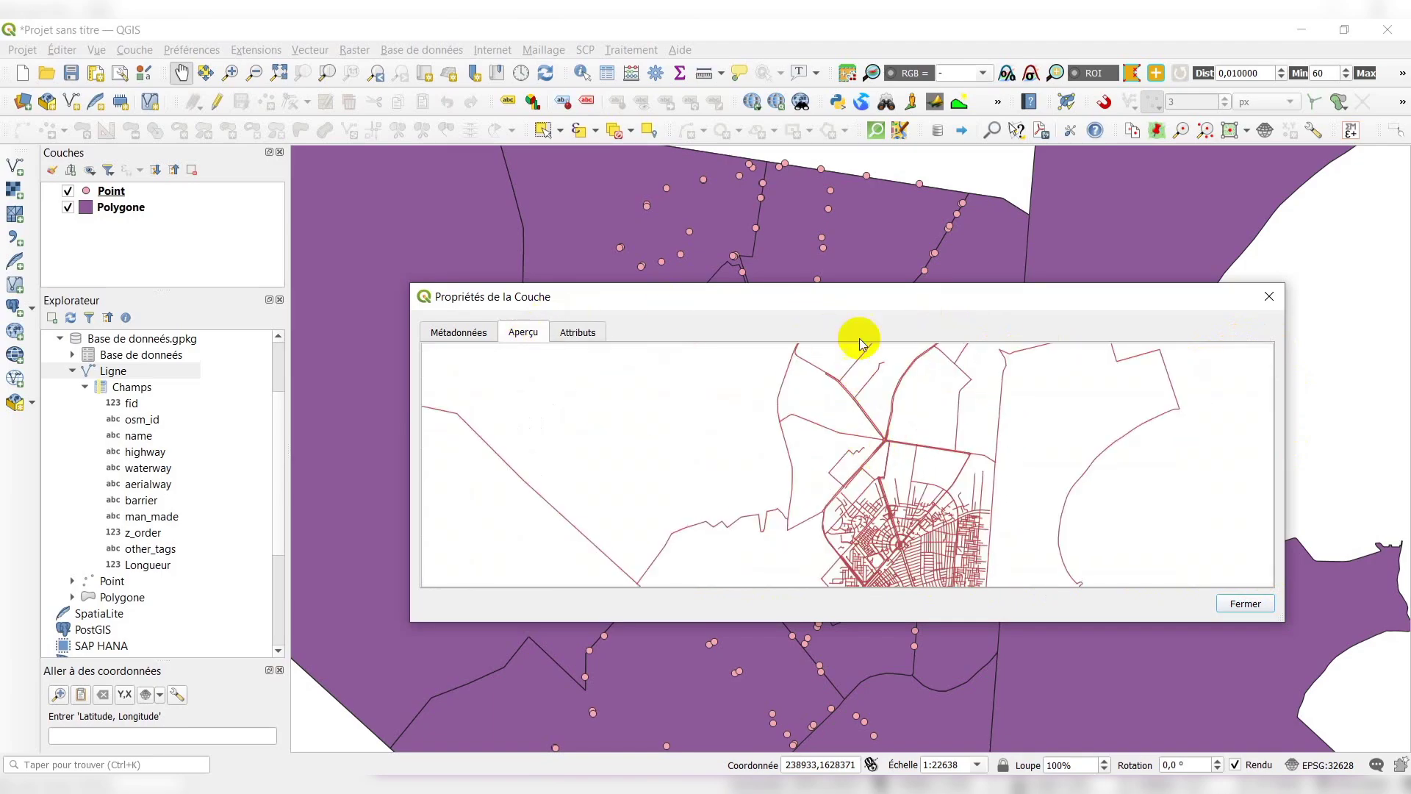
pyautogui.moveTo(874, 288); pyautogui.dragTo(878, 126)
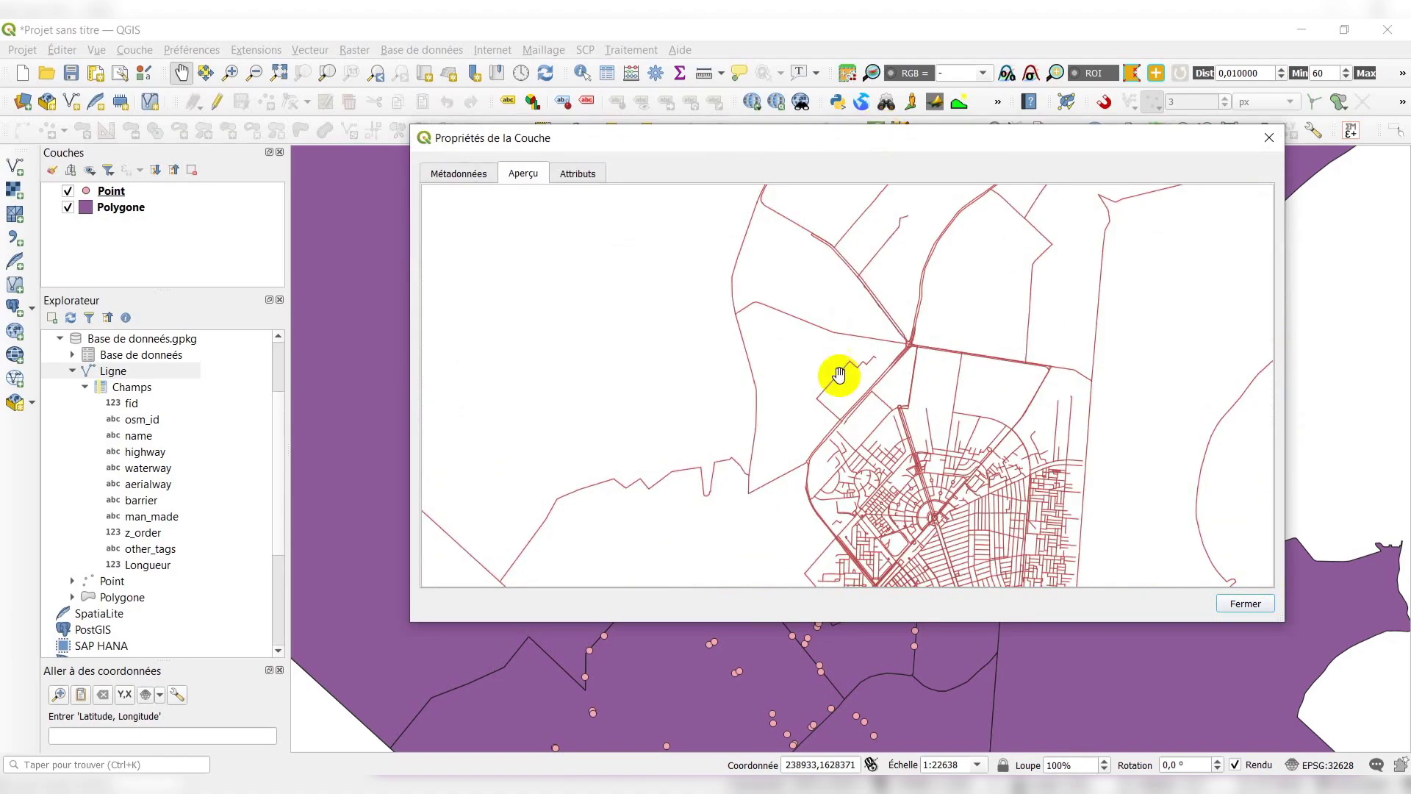
pyautogui.scroll(-5, 838, 387)
pyautogui.scroll(5, 841, 387)
pyautogui.scroll(-2, 916, 466)
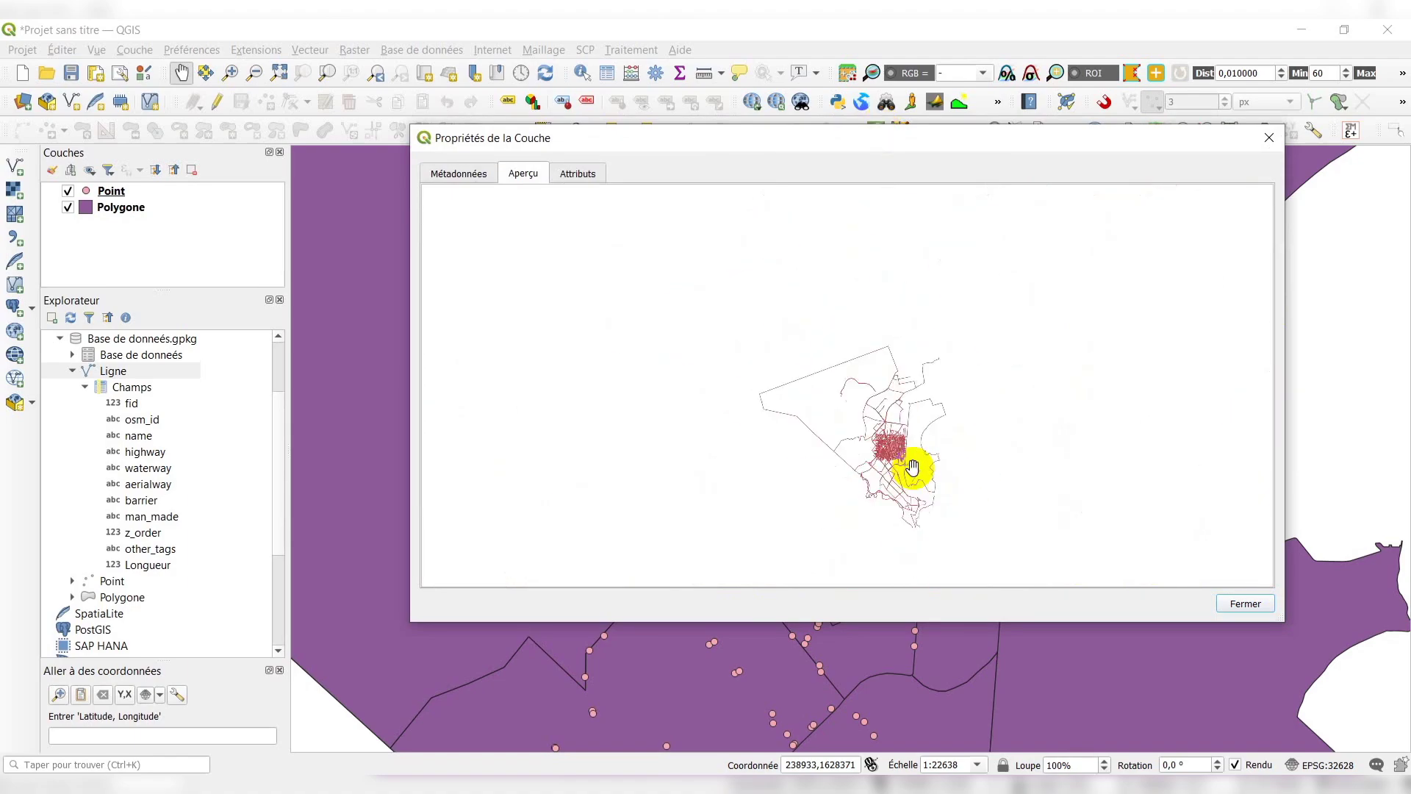
pyautogui.scroll(2, 906, 469)
# Read through the Ligne layer's metadata, from provider information to the list of field types
pyautogui.click(459, 173)
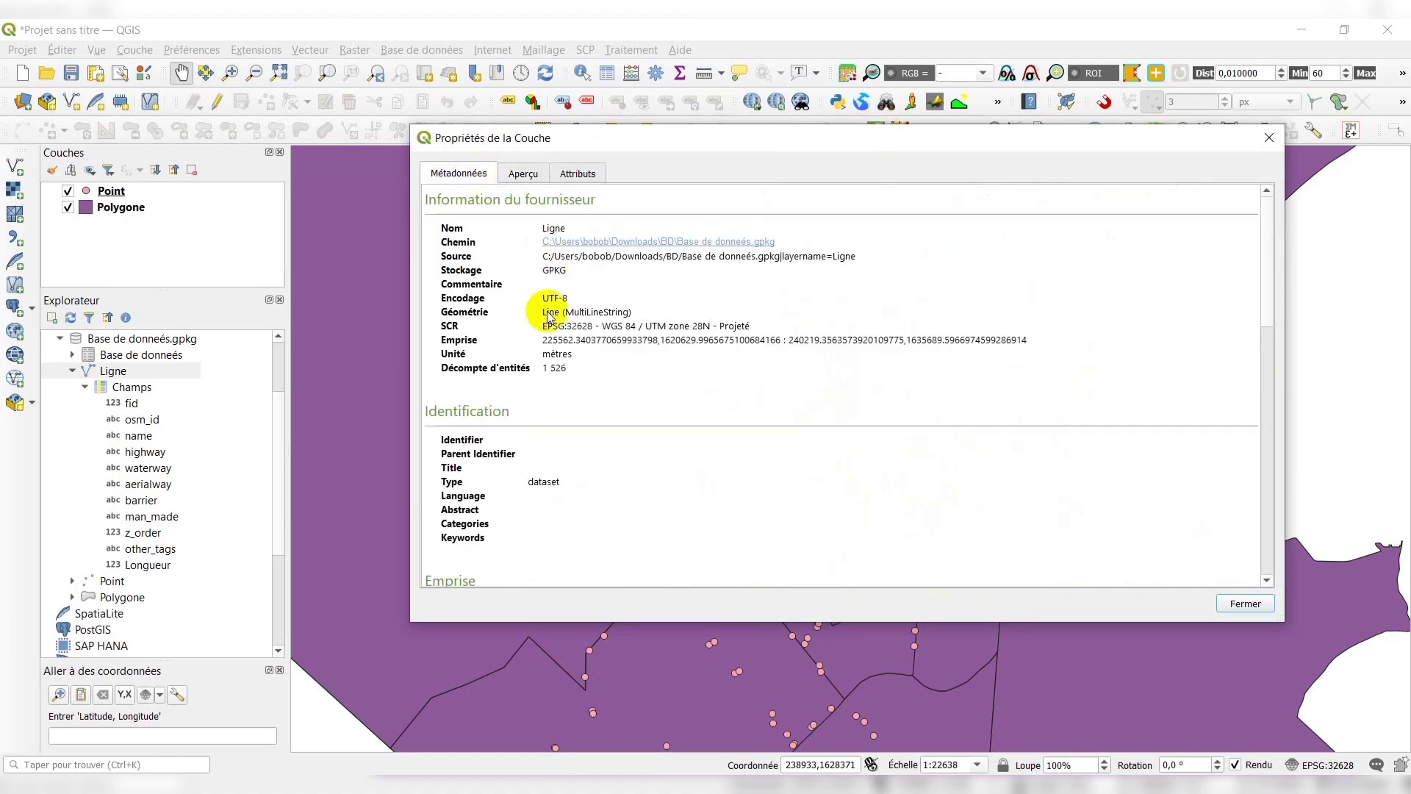
pyautogui.scroll(-5, 562, 309)
pyautogui.scroll(-6, 566, 310)
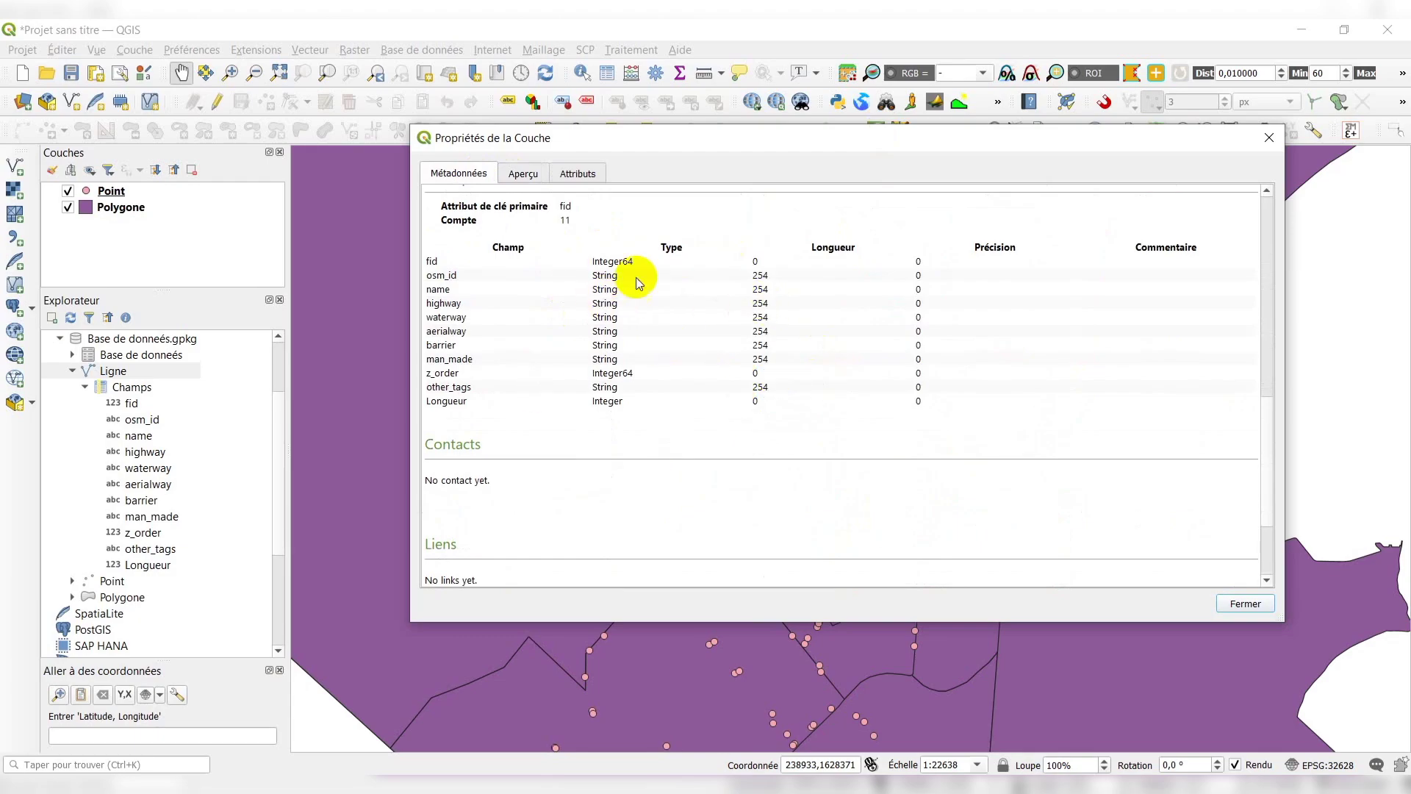
pyautogui.scroll(-3, 788, 378)
pyautogui.scroll(12, 691, 346)
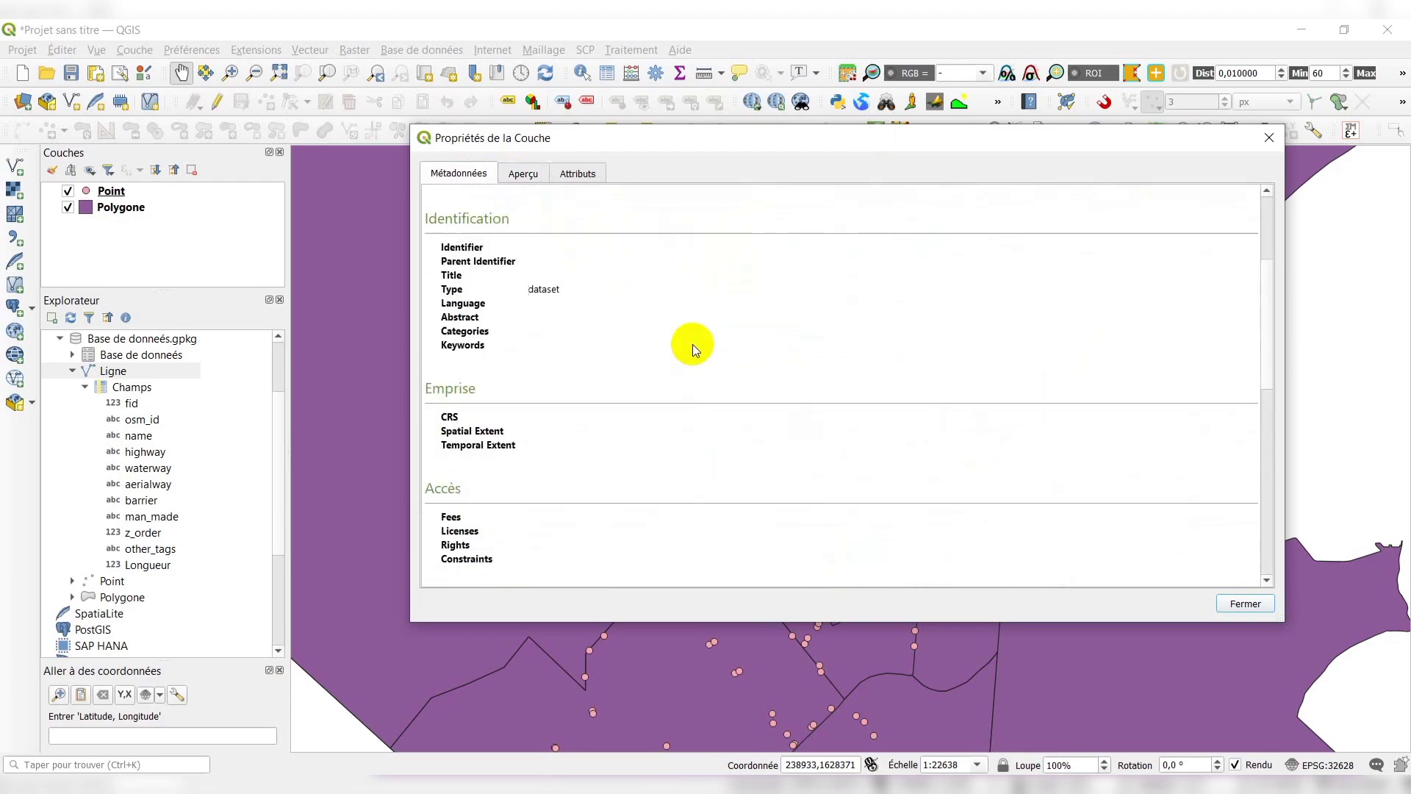
pyautogui.scroll(3, 691, 346)
# Check the Ligne layer's map preview and attribute records once more and close its properties
pyautogui.click(520, 173)
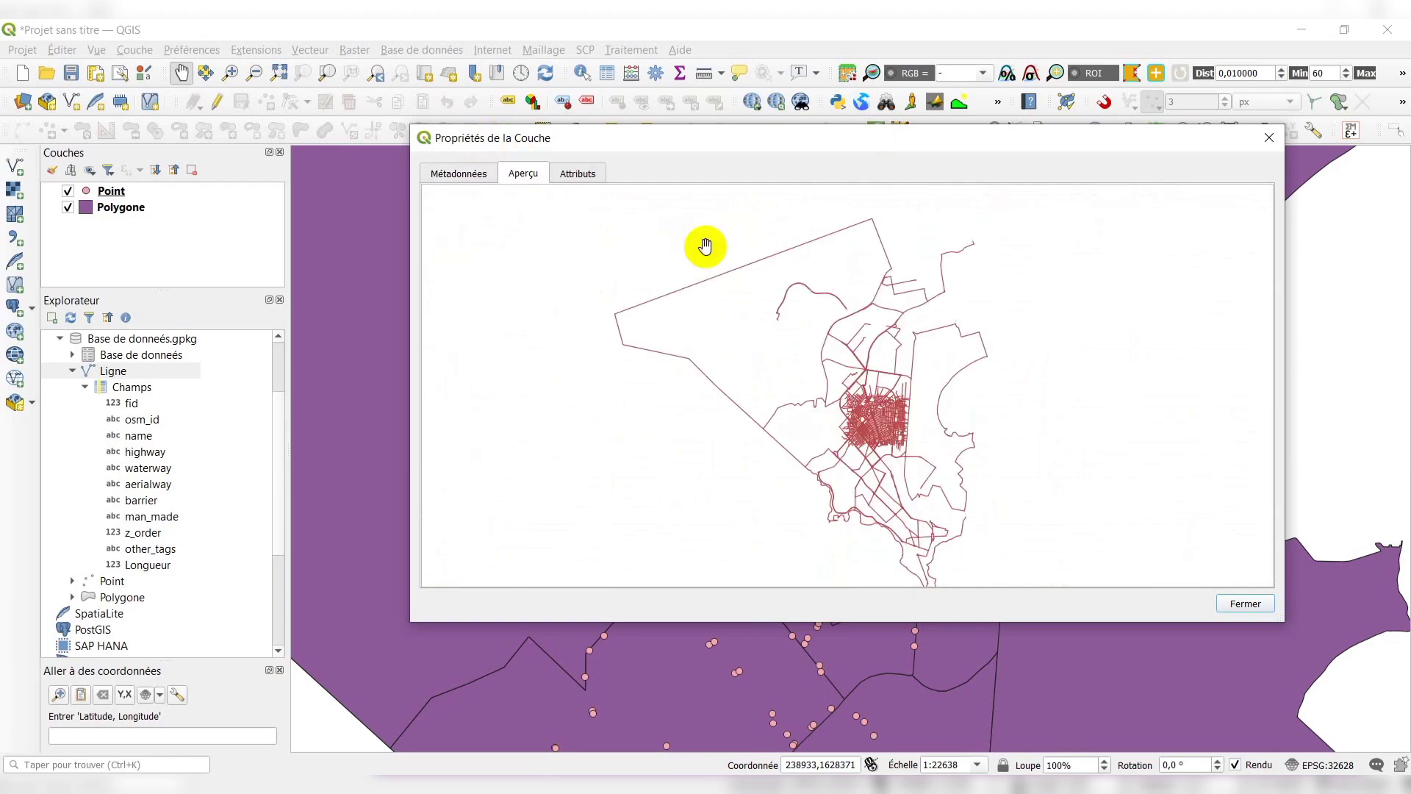
pyautogui.click(604, 180)
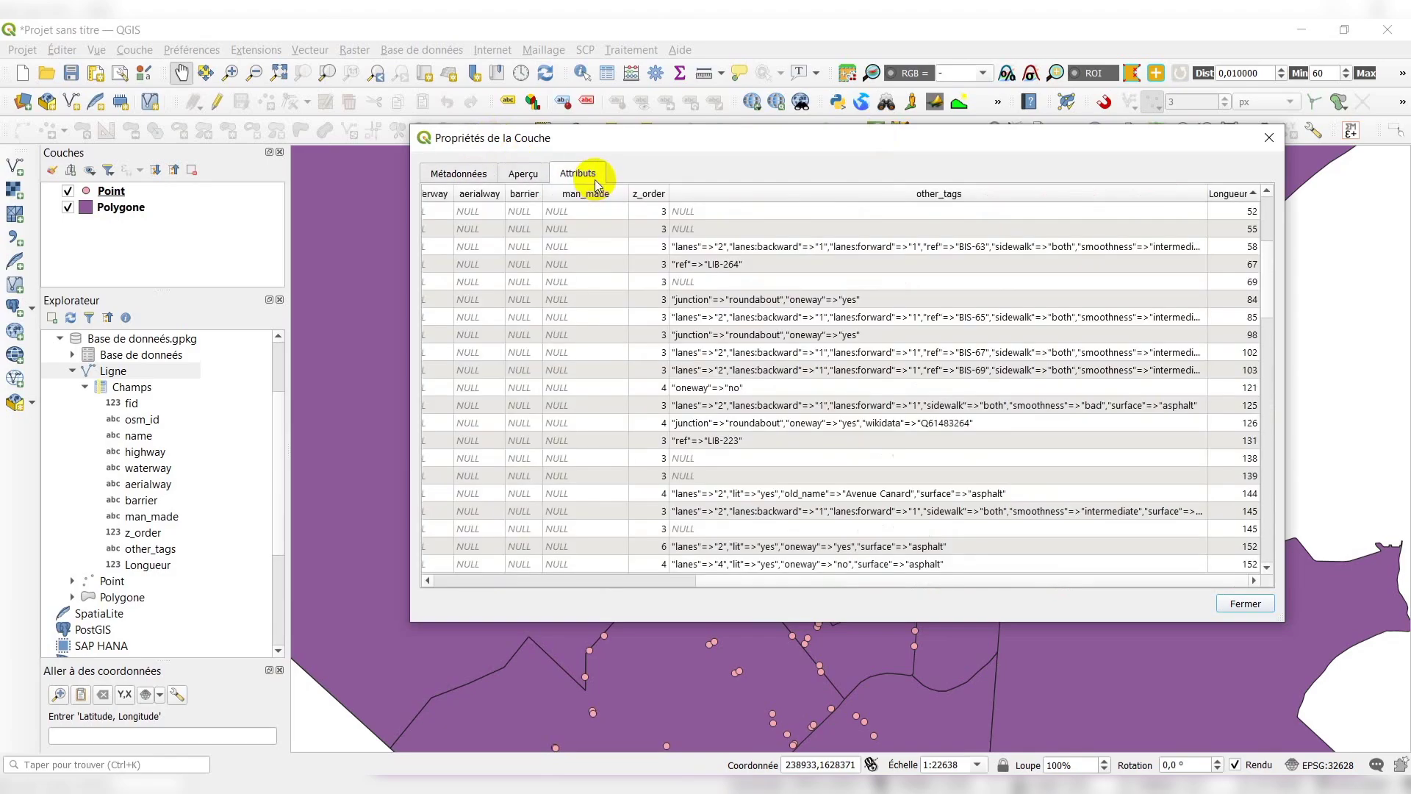
pyautogui.click(1277, 150)
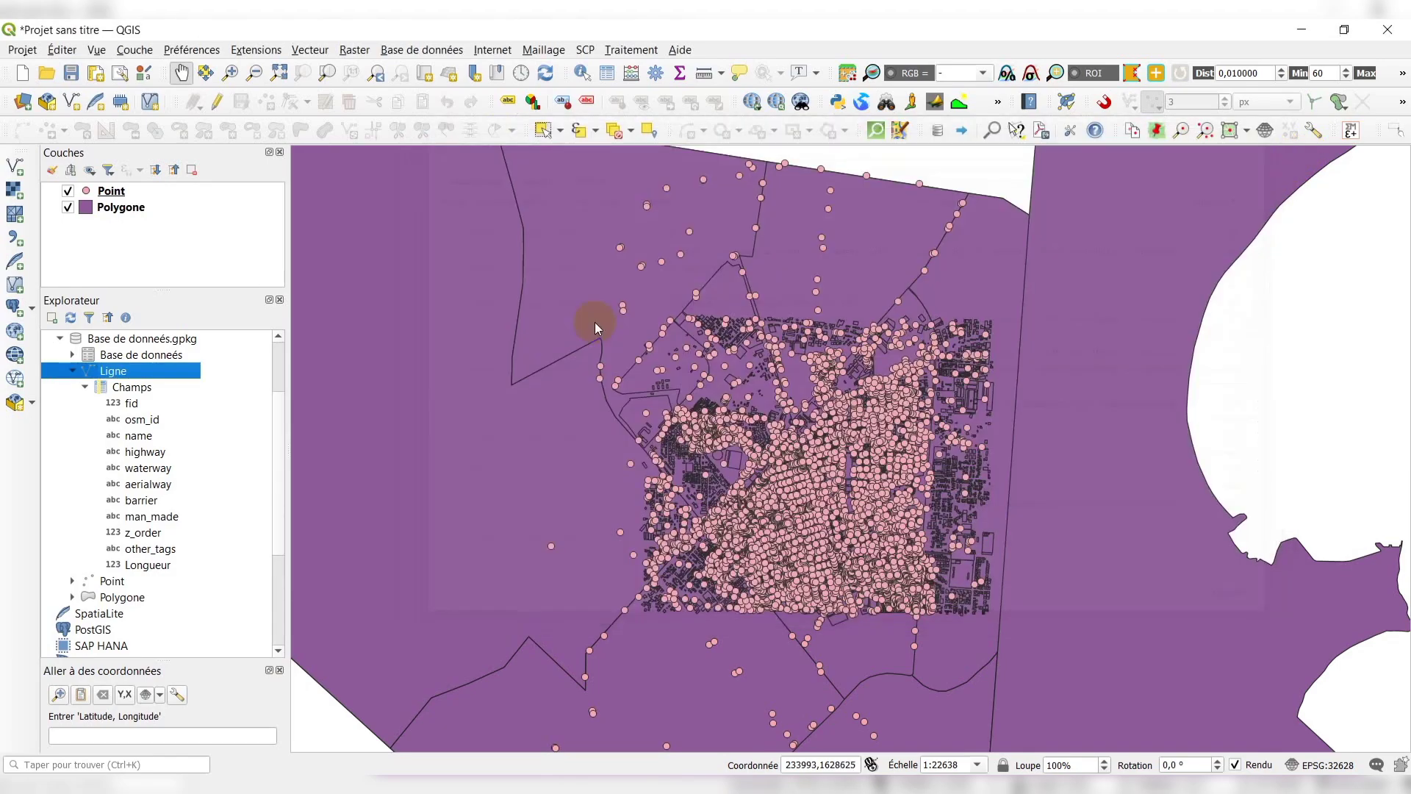
# Reopen the Ligne layer properties from the browser, go through the metadata, preview and attributes views, and close them
pyautogui.rightClick(114, 368)
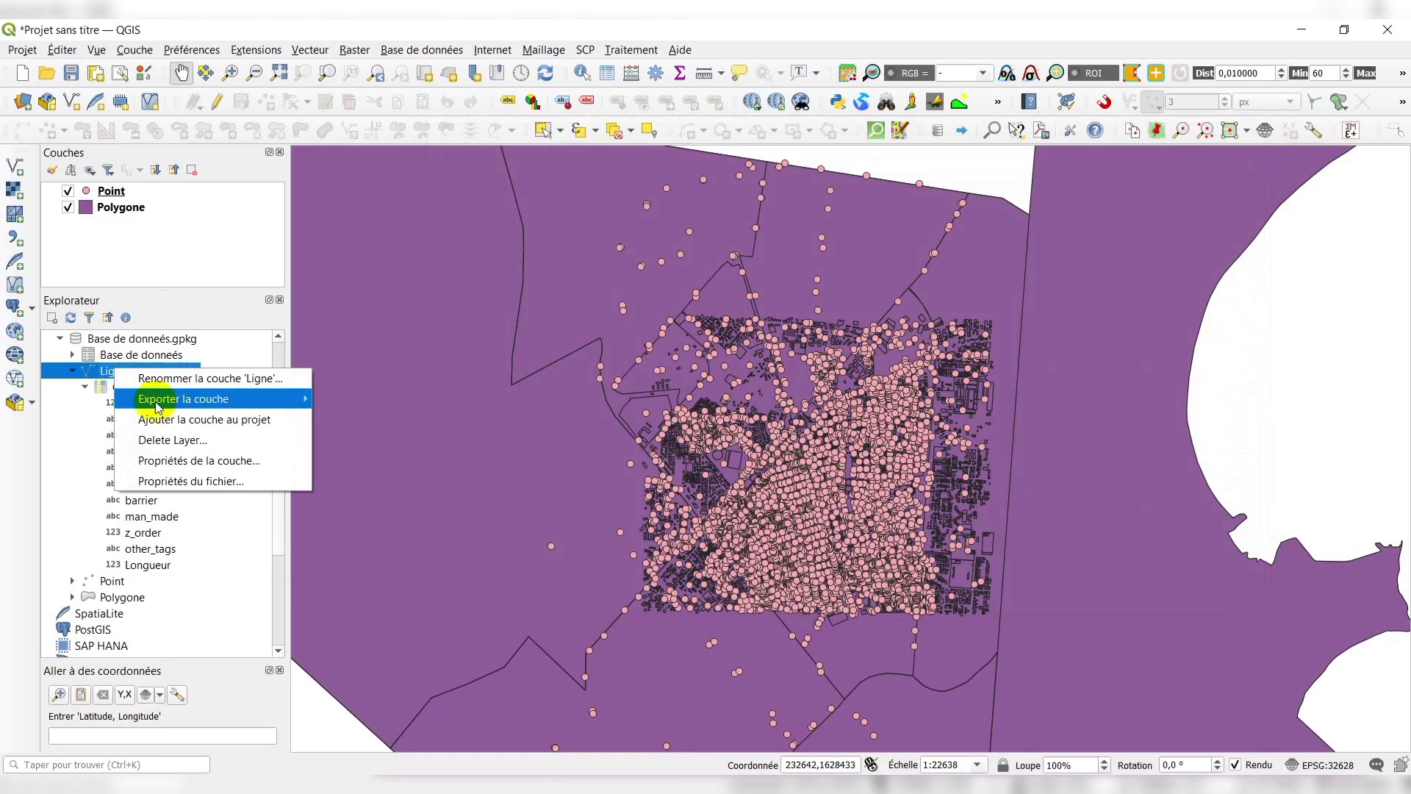
pyautogui.click(210, 463)
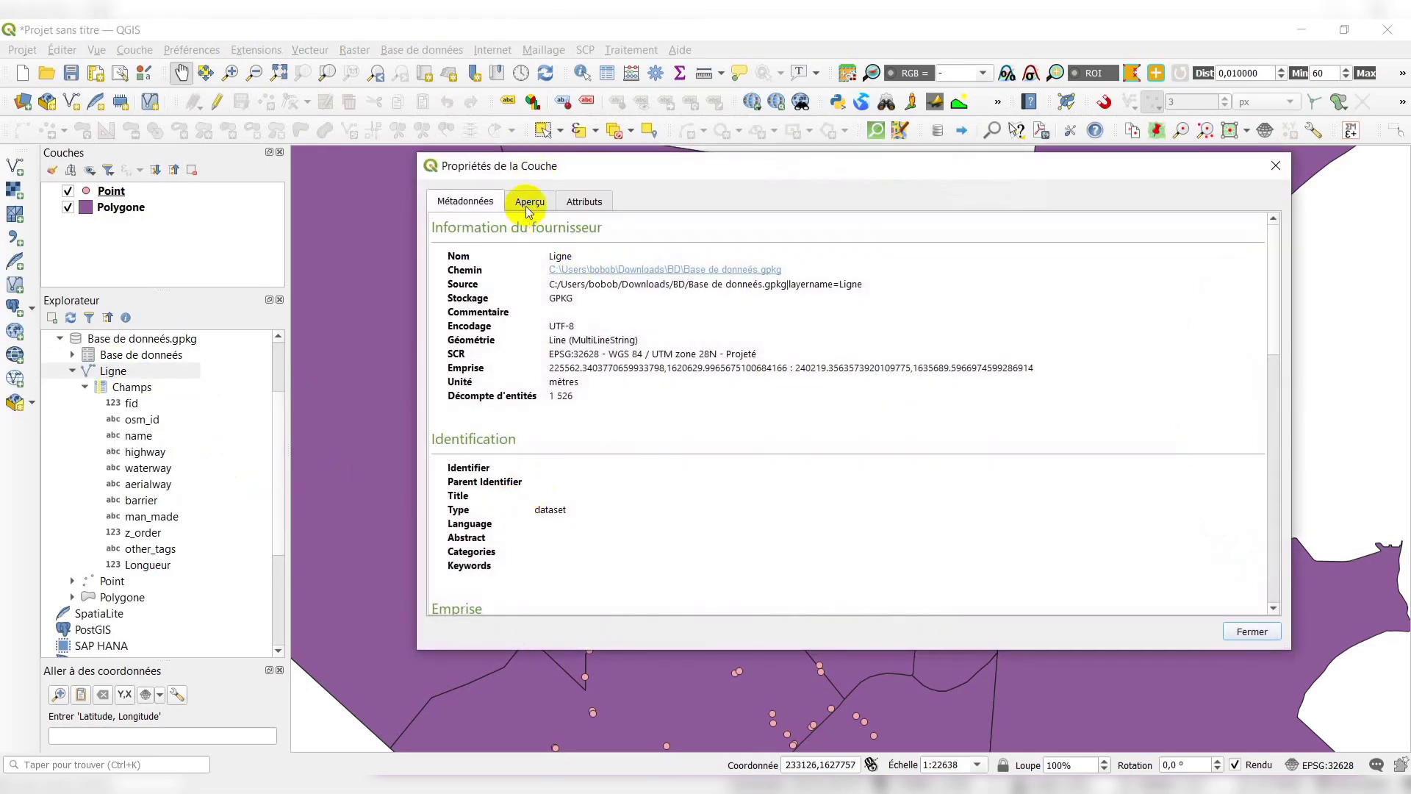
pyautogui.click(530, 201)
pyautogui.click(584, 202)
pyautogui.click(1276, 166)
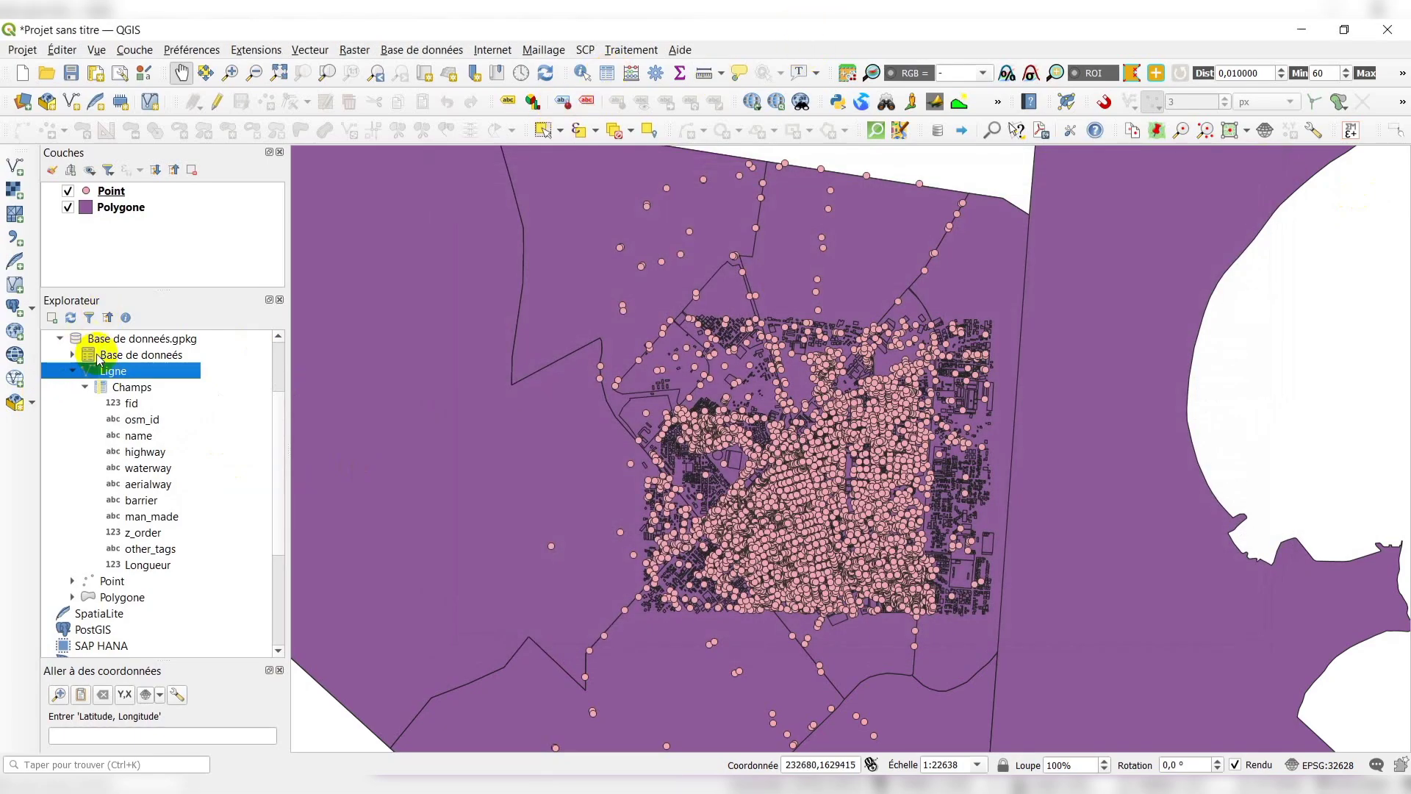
# View the attribute table of the project's Point layer and close it
pyautogui.click(122, 387)
pyautogui.press('F6')
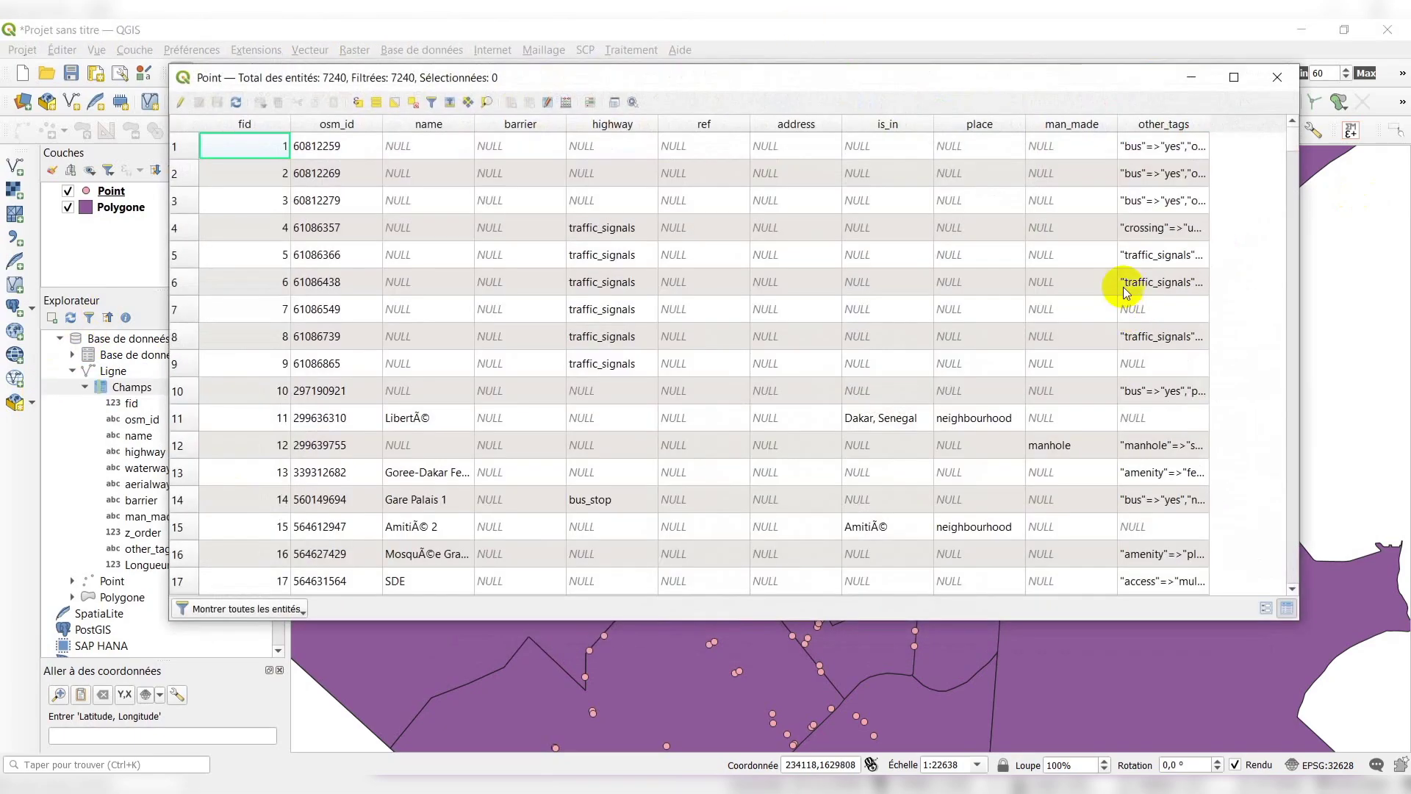
pyautogui.click(1278, 77)
# Collapse the Ligne field list in Base de donneés.gpkg, expand the Point table and open Polygone's field list
pyautogui.click(86, 387)
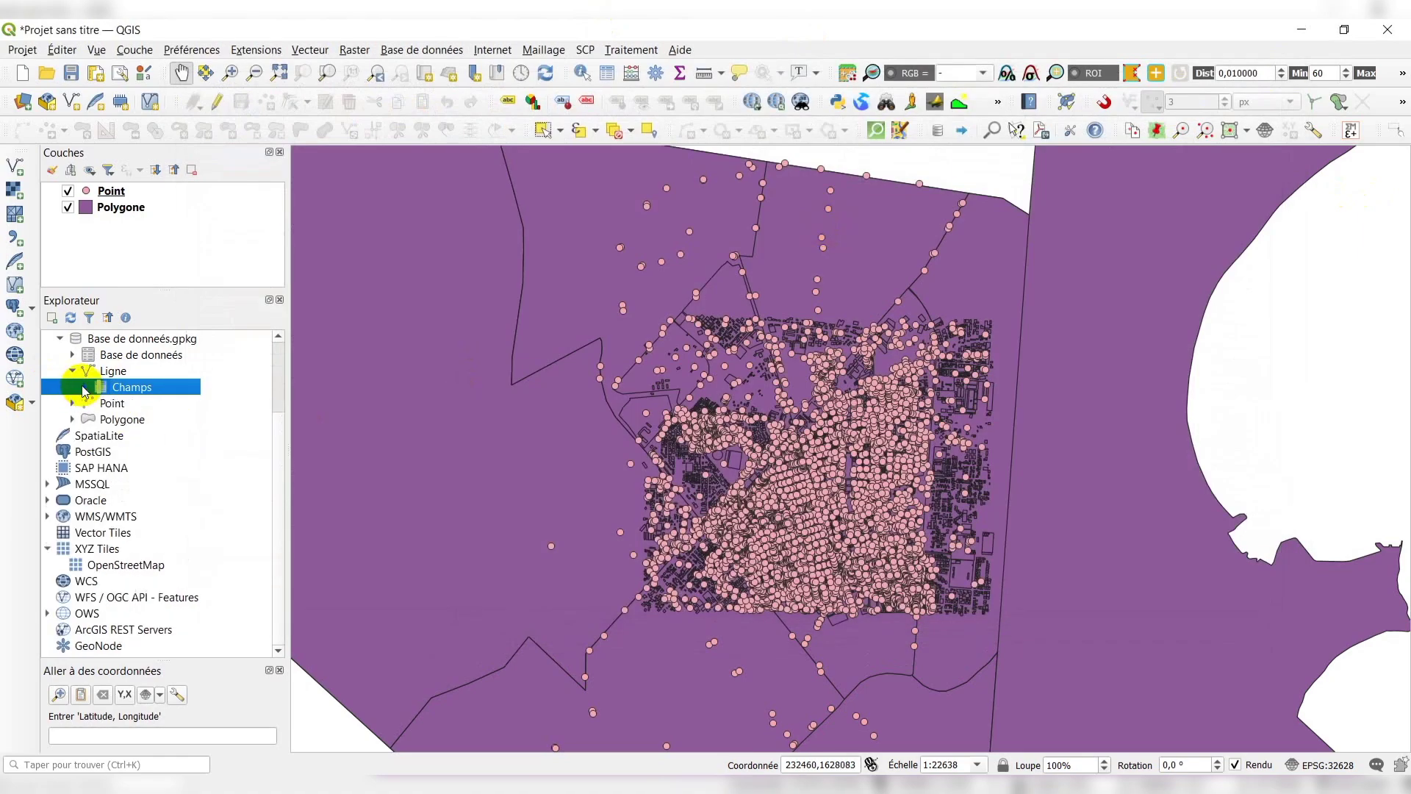
pyautogui.click(72, 403)
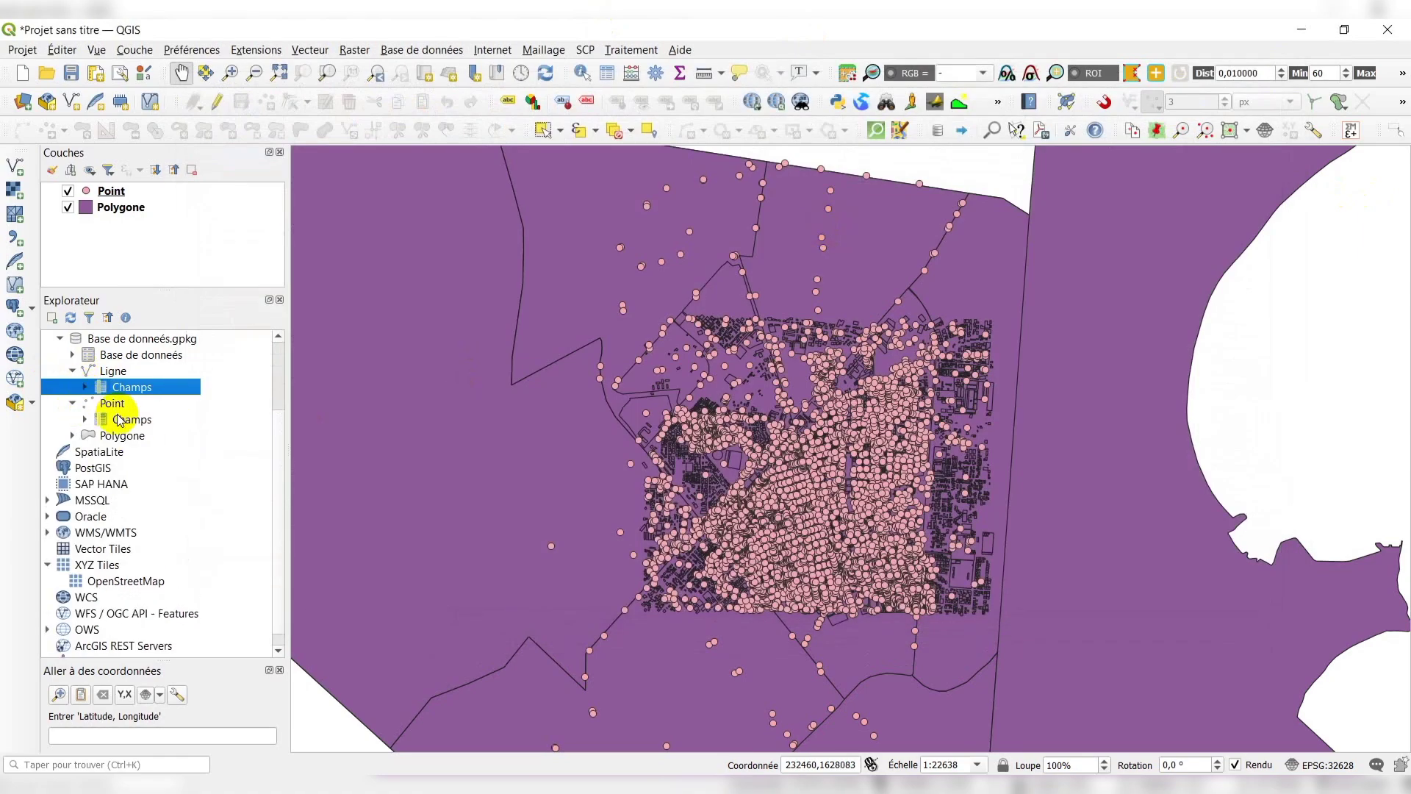
pyautogui.click(73, 435)
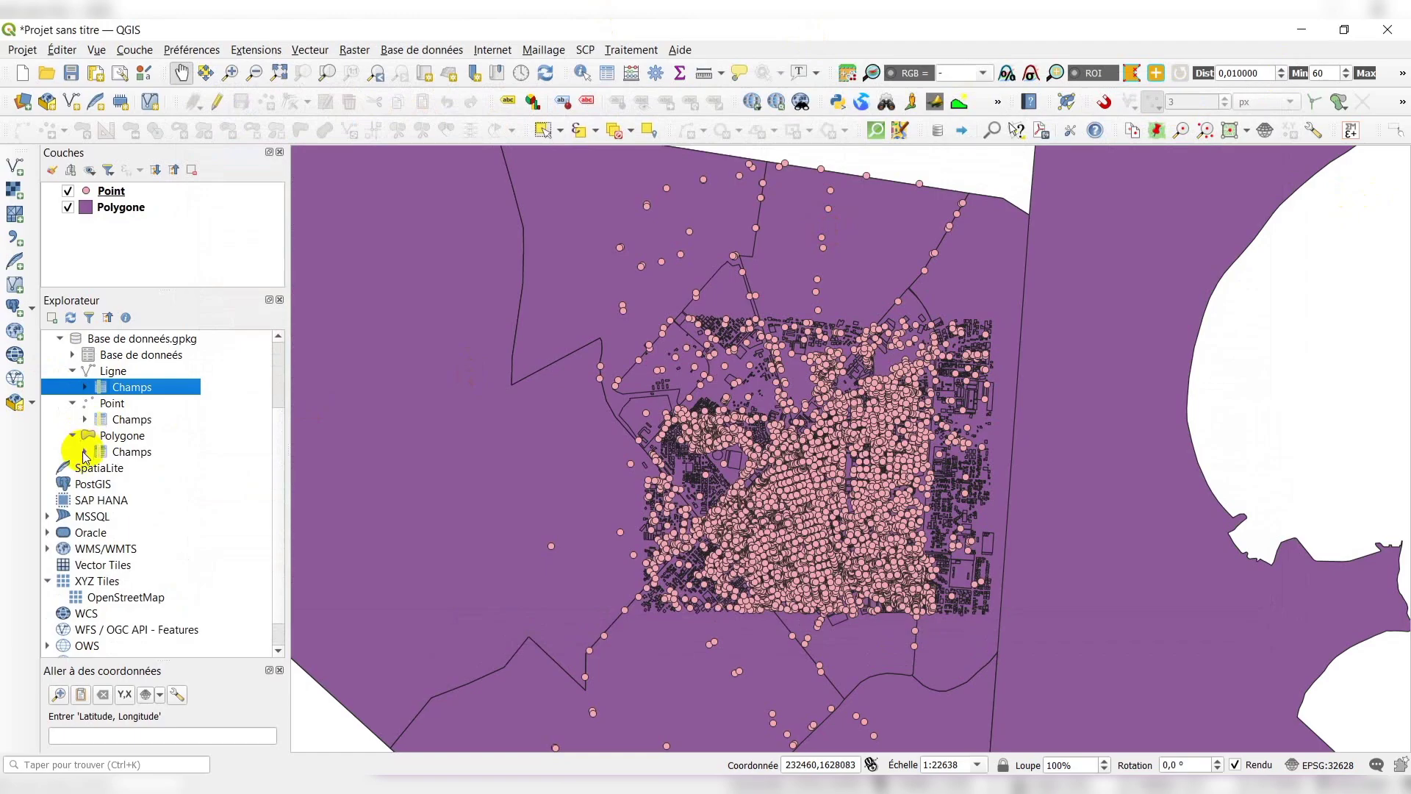
pyautogui.click(85, 453)
# Add a field named Surface of type Nombre entier (entier) to the GeoPackage's Polygone table from the browser
pyautogui.click(125, 441)
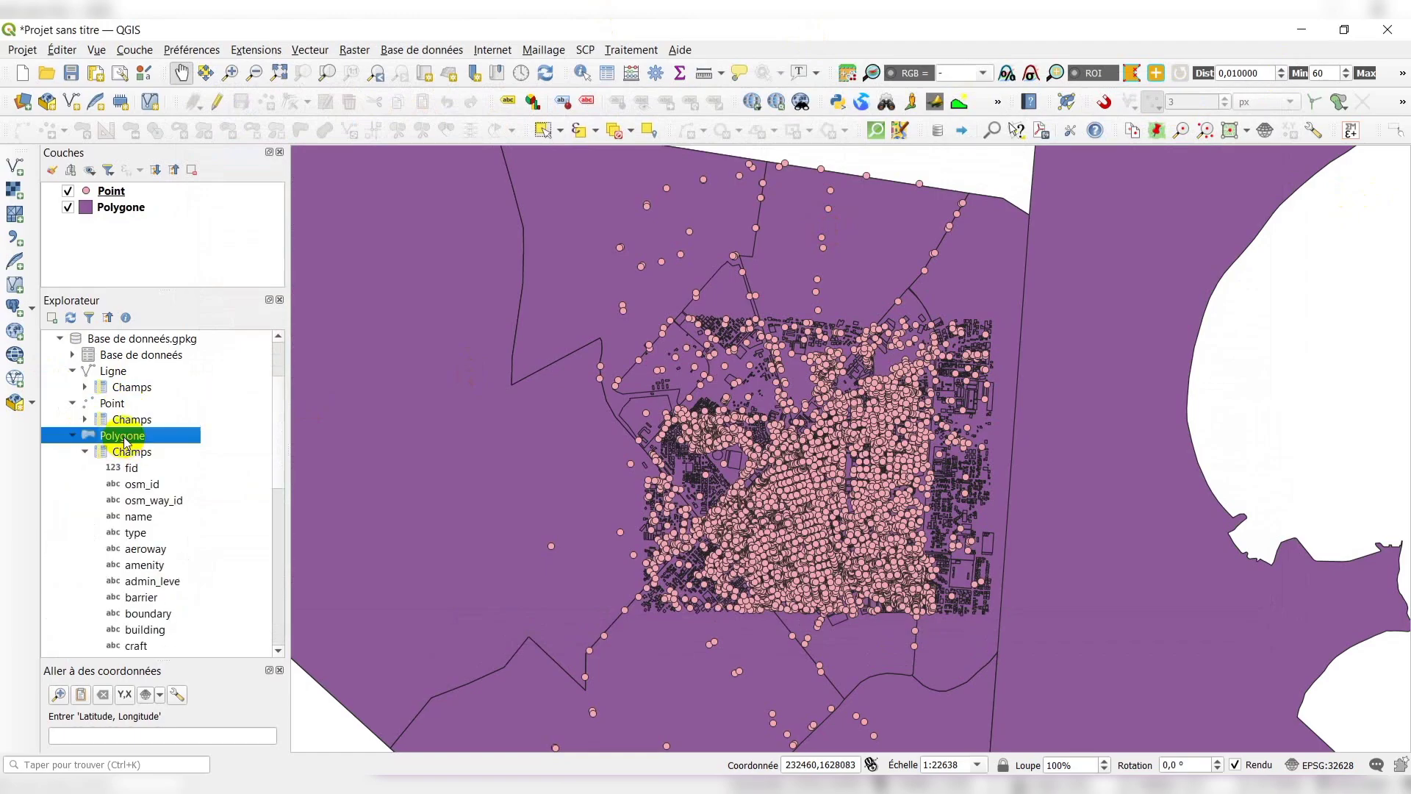
pyautogui.click(134, 454)
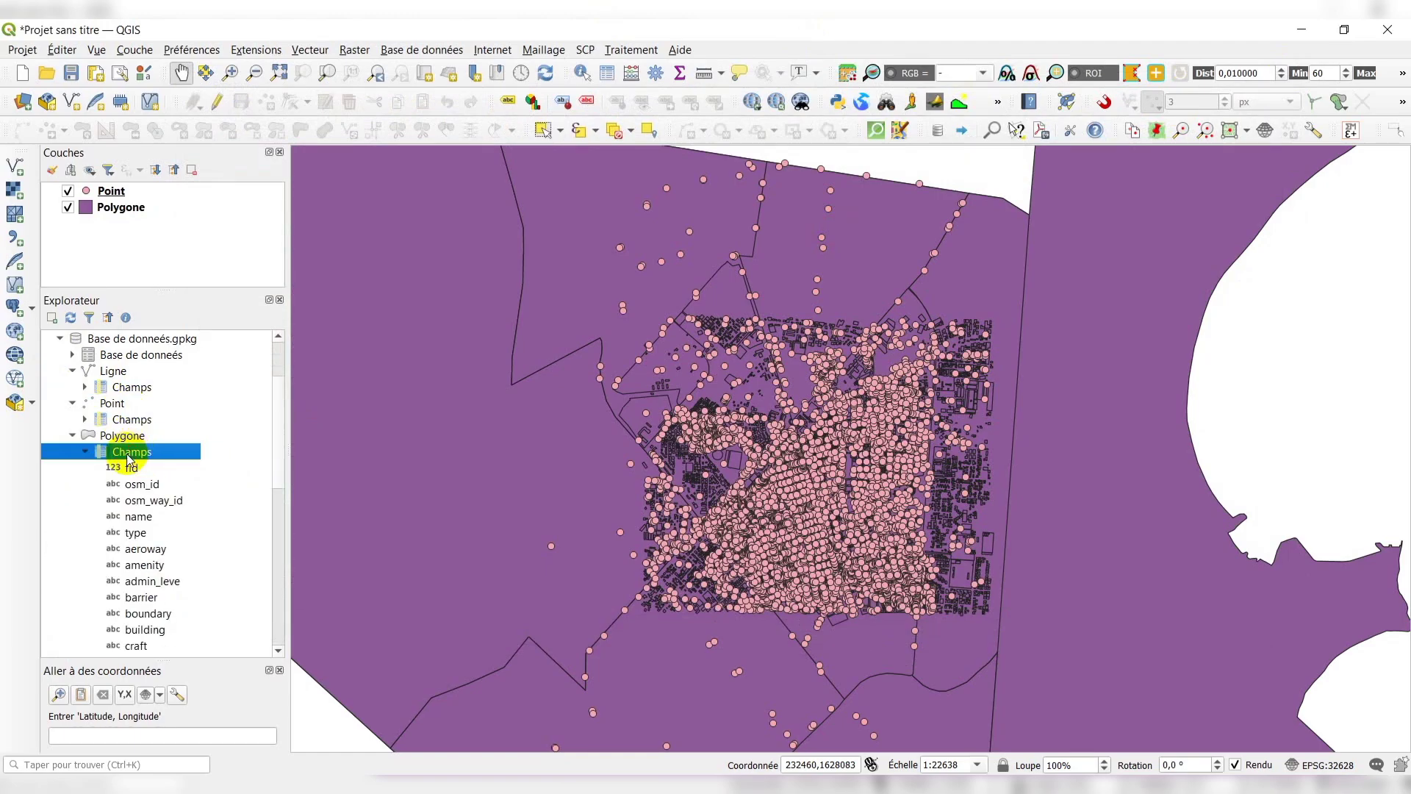
pyautogui.rightClick(141, 456)
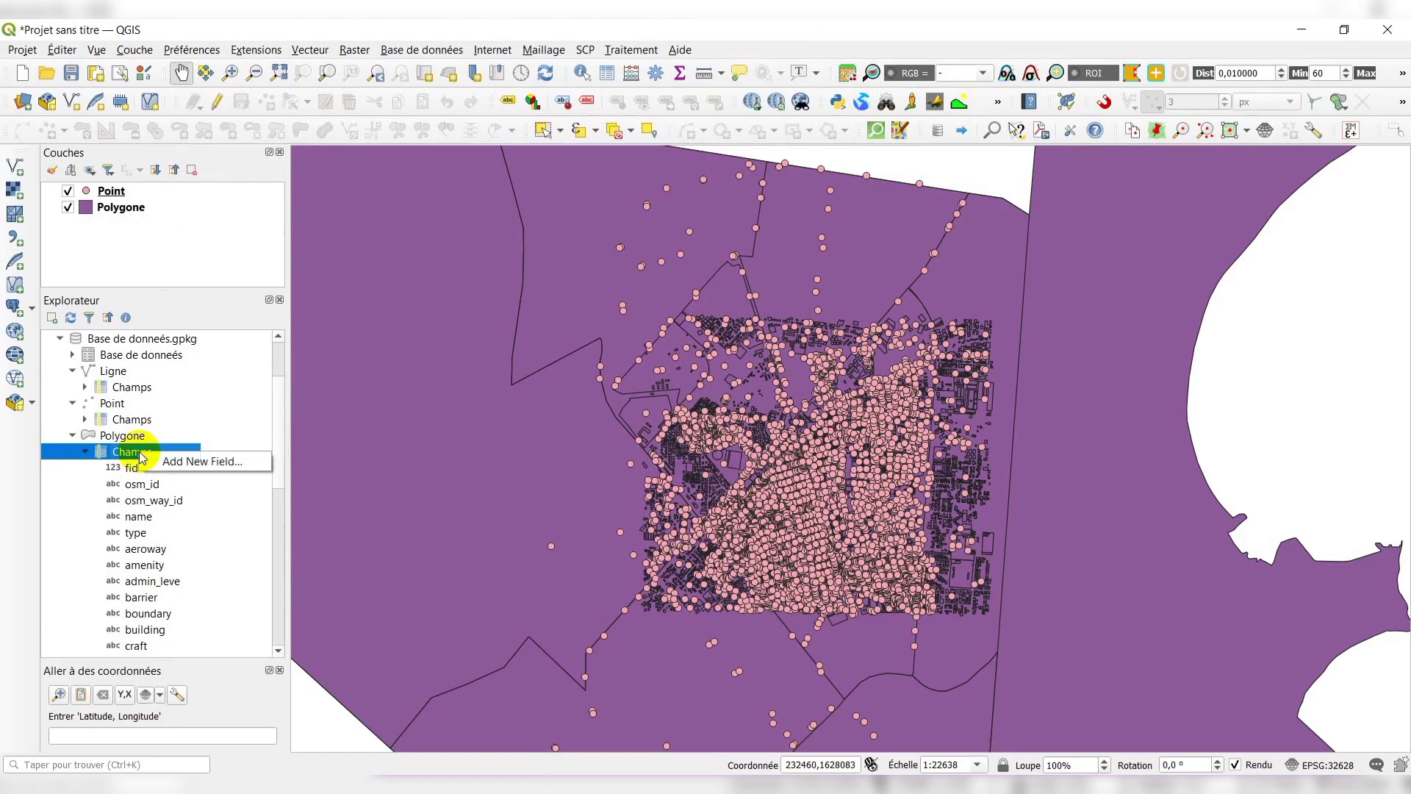
pyautogui.click(195, 464)
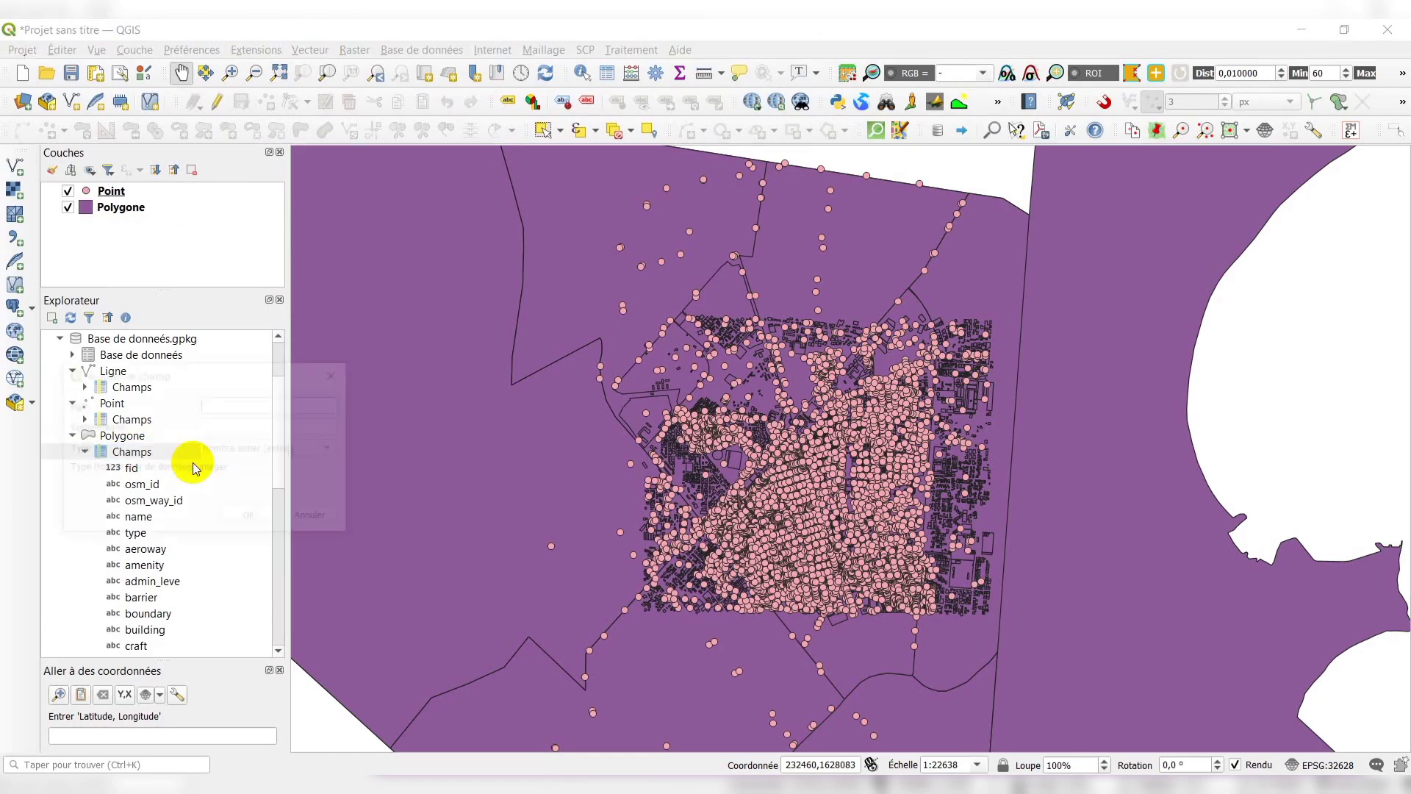
pyautogui.moveTo(437, 360); pyautogui.dragTo(470, 333)
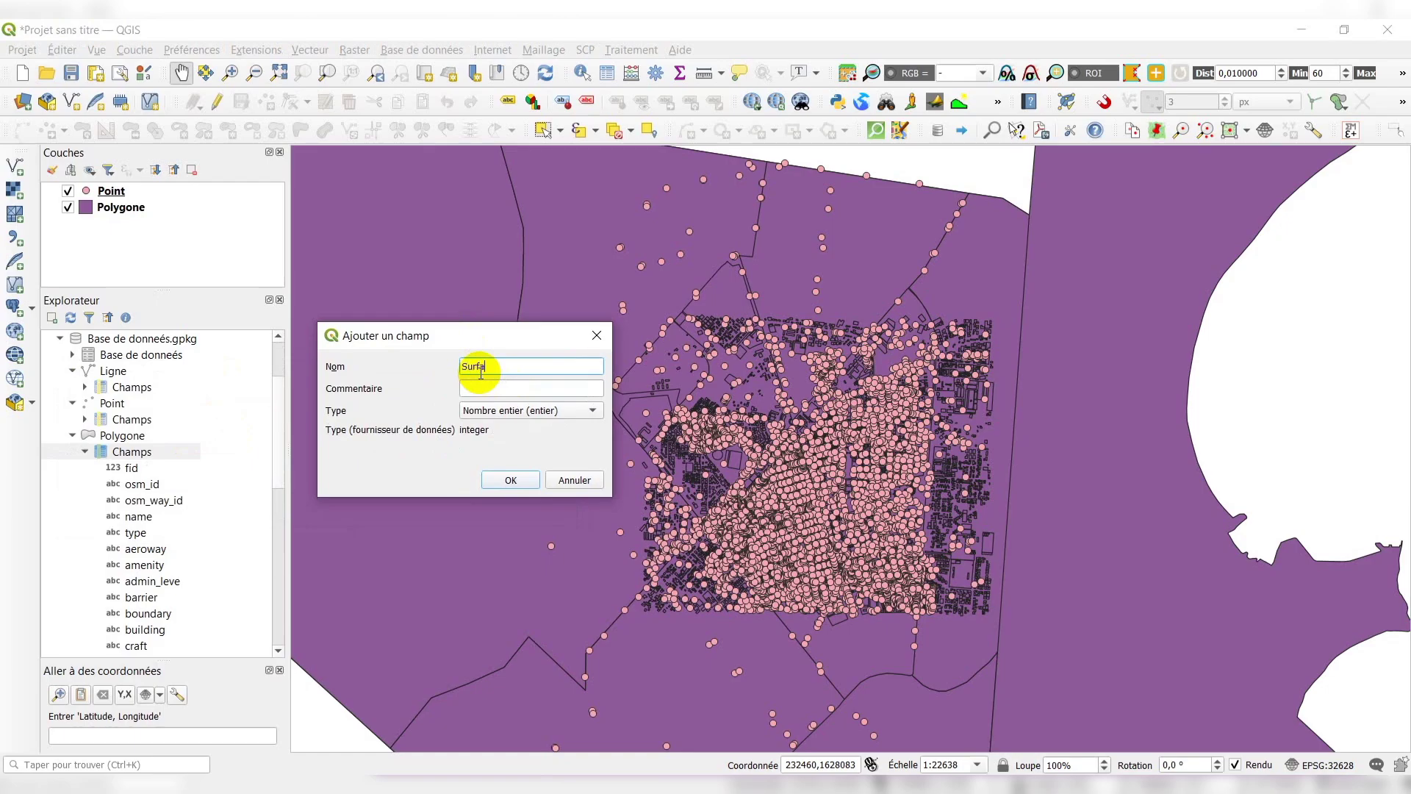
pyautogui.click(529, 410)
pyautogui.click(535, 411)
pyautogui.click(507, 479)
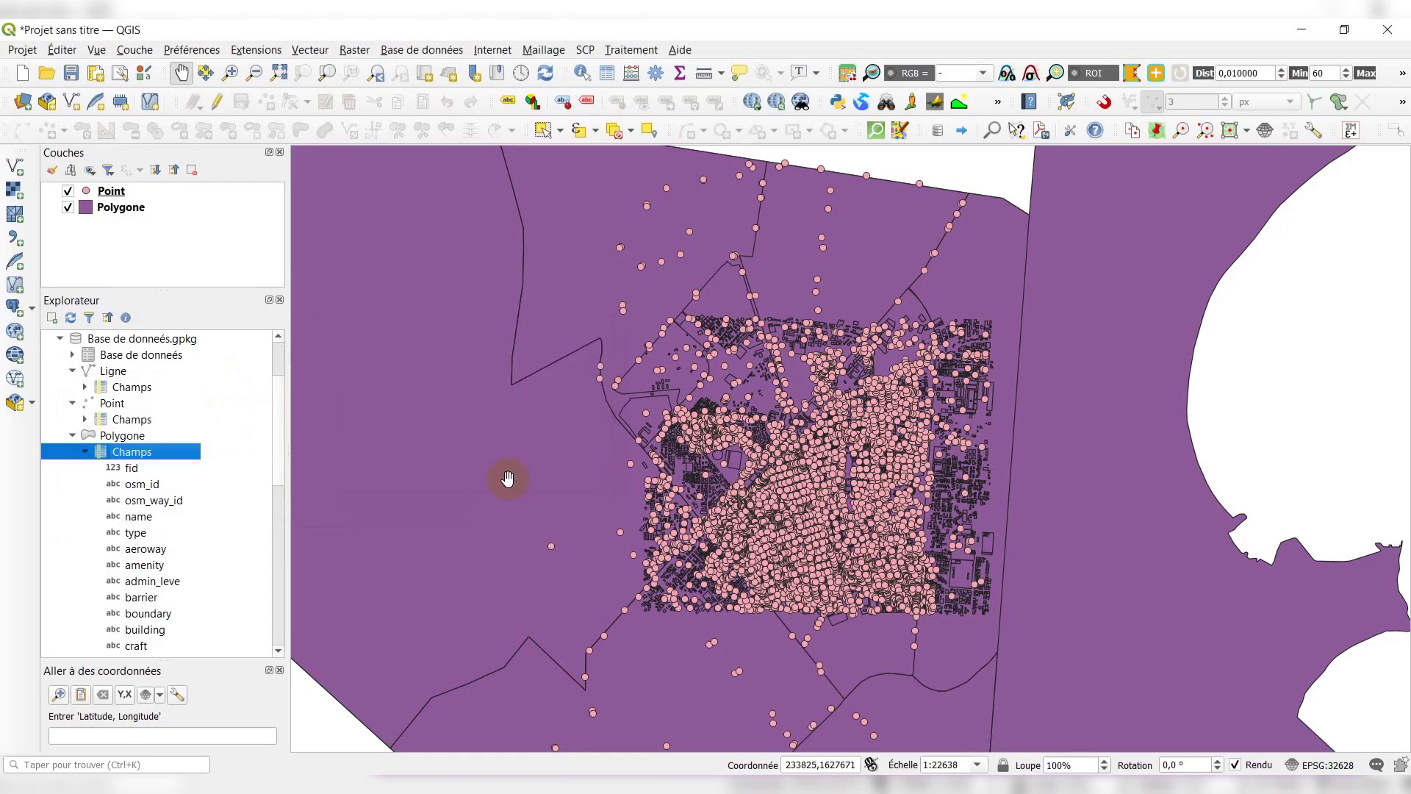
# Check the Surface field in Polygone's field list and select the Polygone layer in the project
pyautogui.scroll(-8, 211, 490)
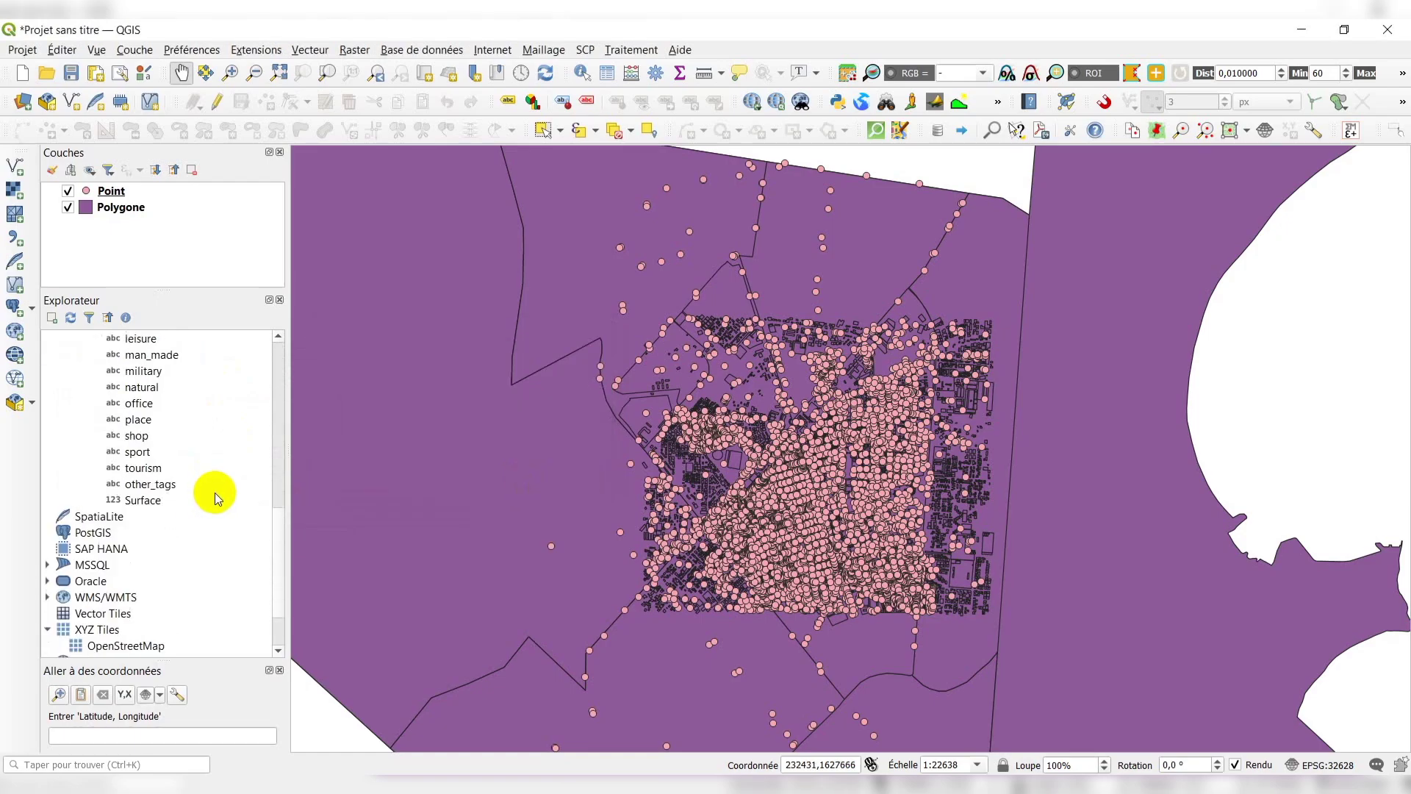
pyautogui.click(144, 501)
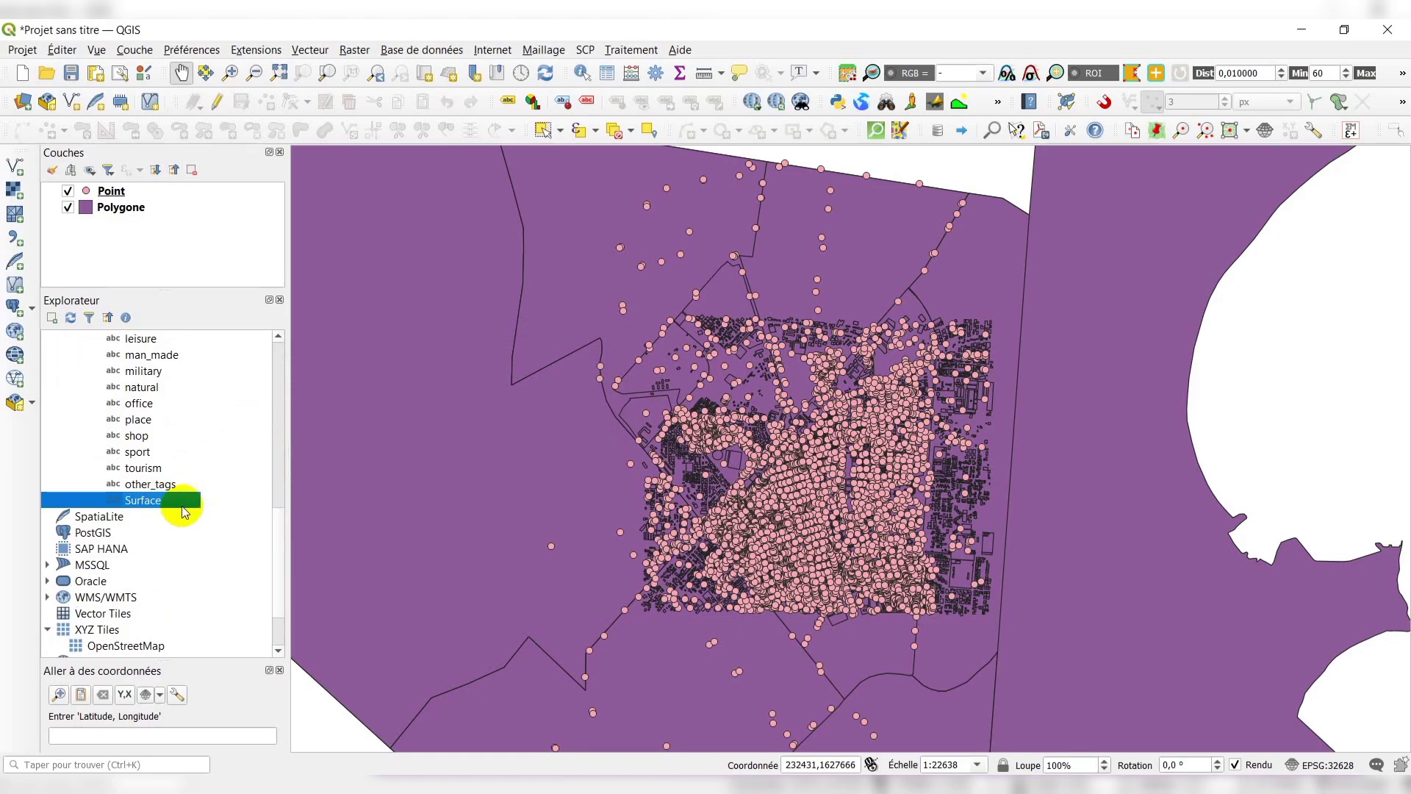
pyautogui.click(124, 205)
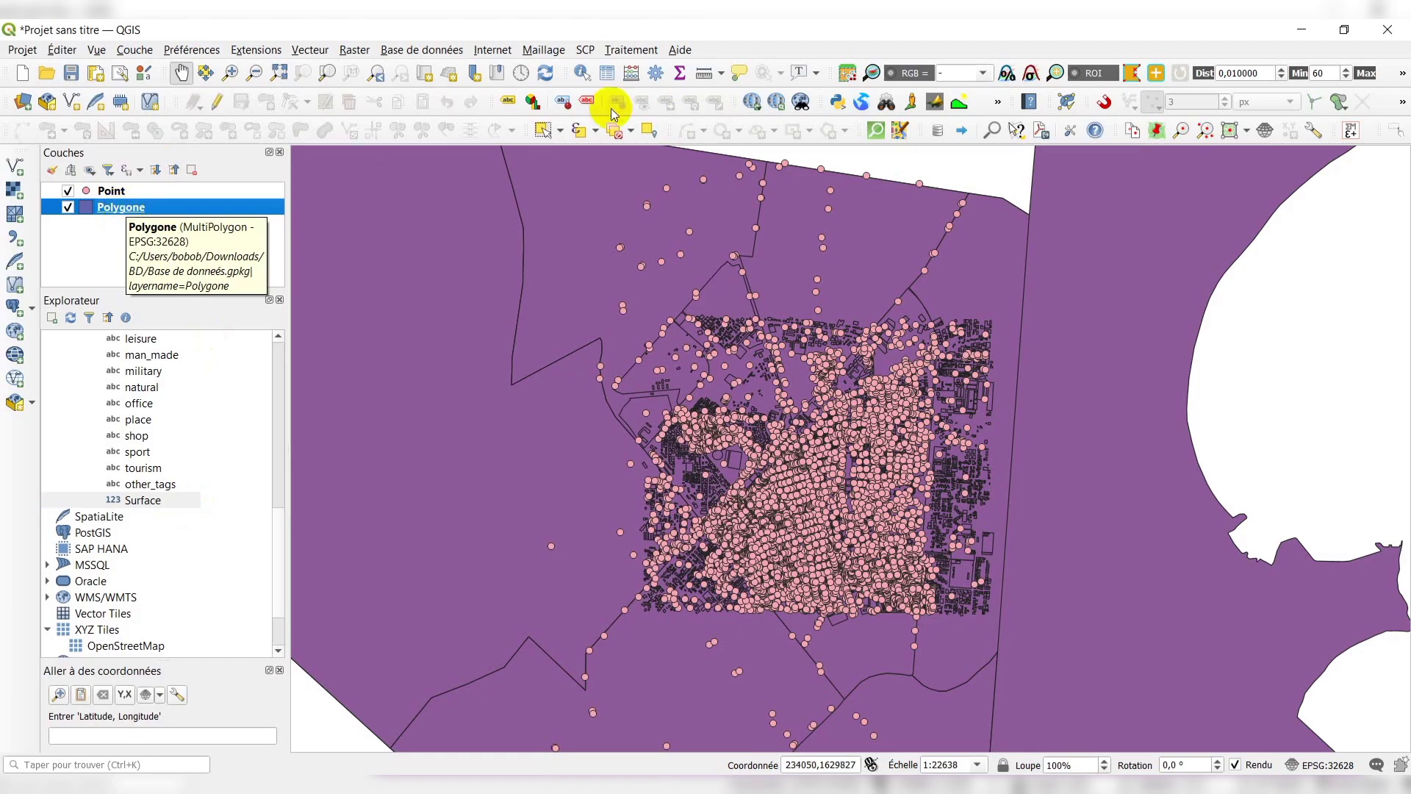
# Look for the Surface column in the attribute table of the project's Polygone layer and close the table
pyautogui.click(607, 73)
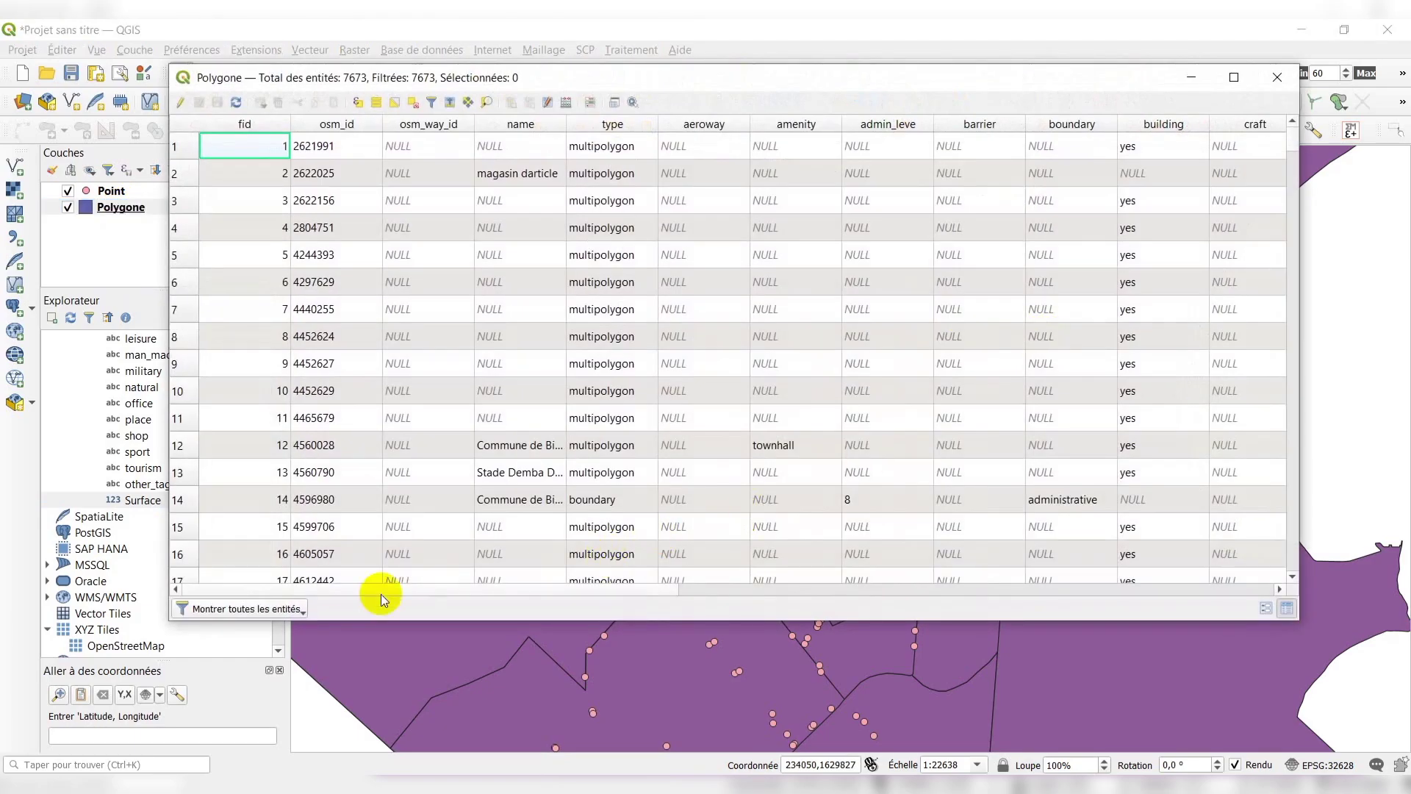
pyautogui.moveTo(316, 593); pyautogui.dragTo(982, 593)
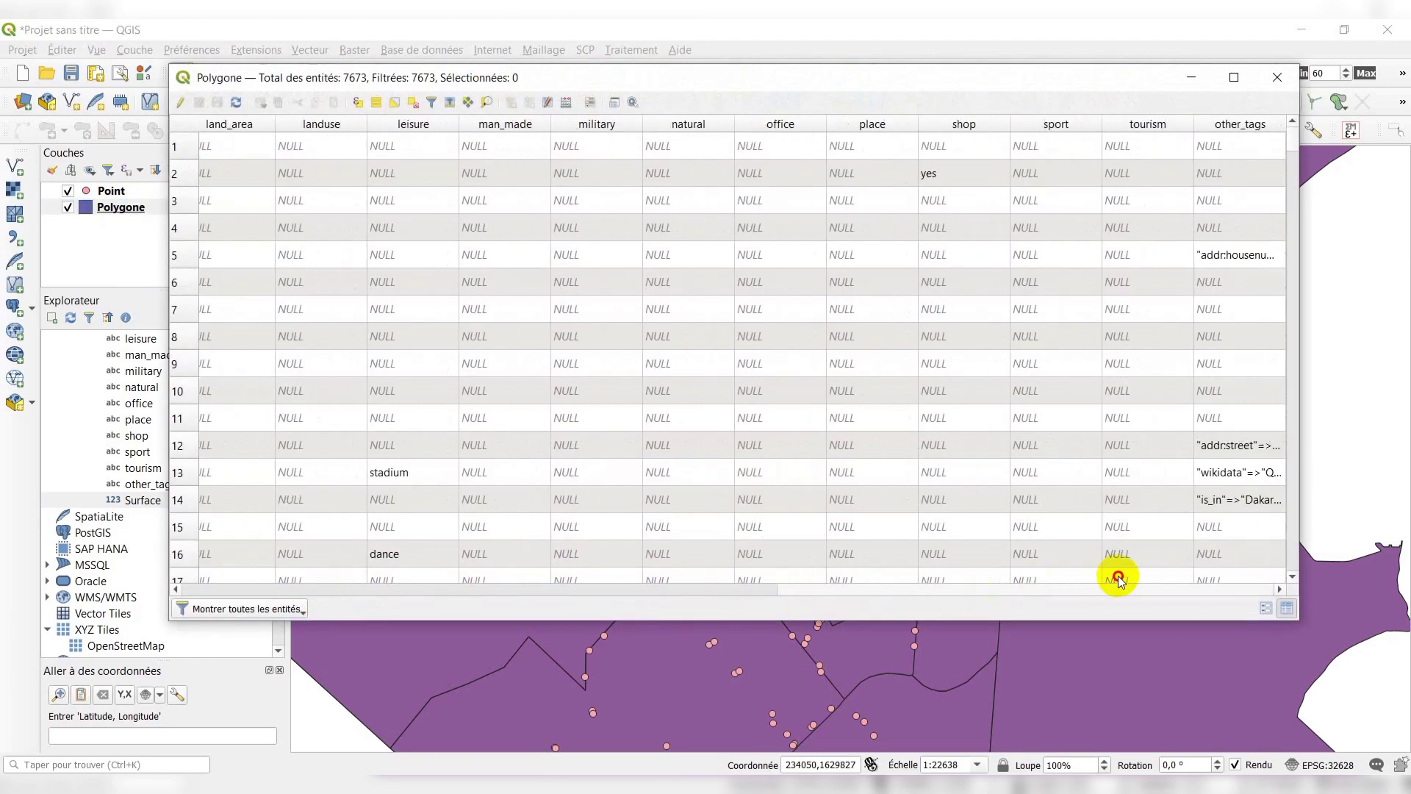
pyautogui.moveTo(1080, 579); pyautogui.dragTo(955, 571)
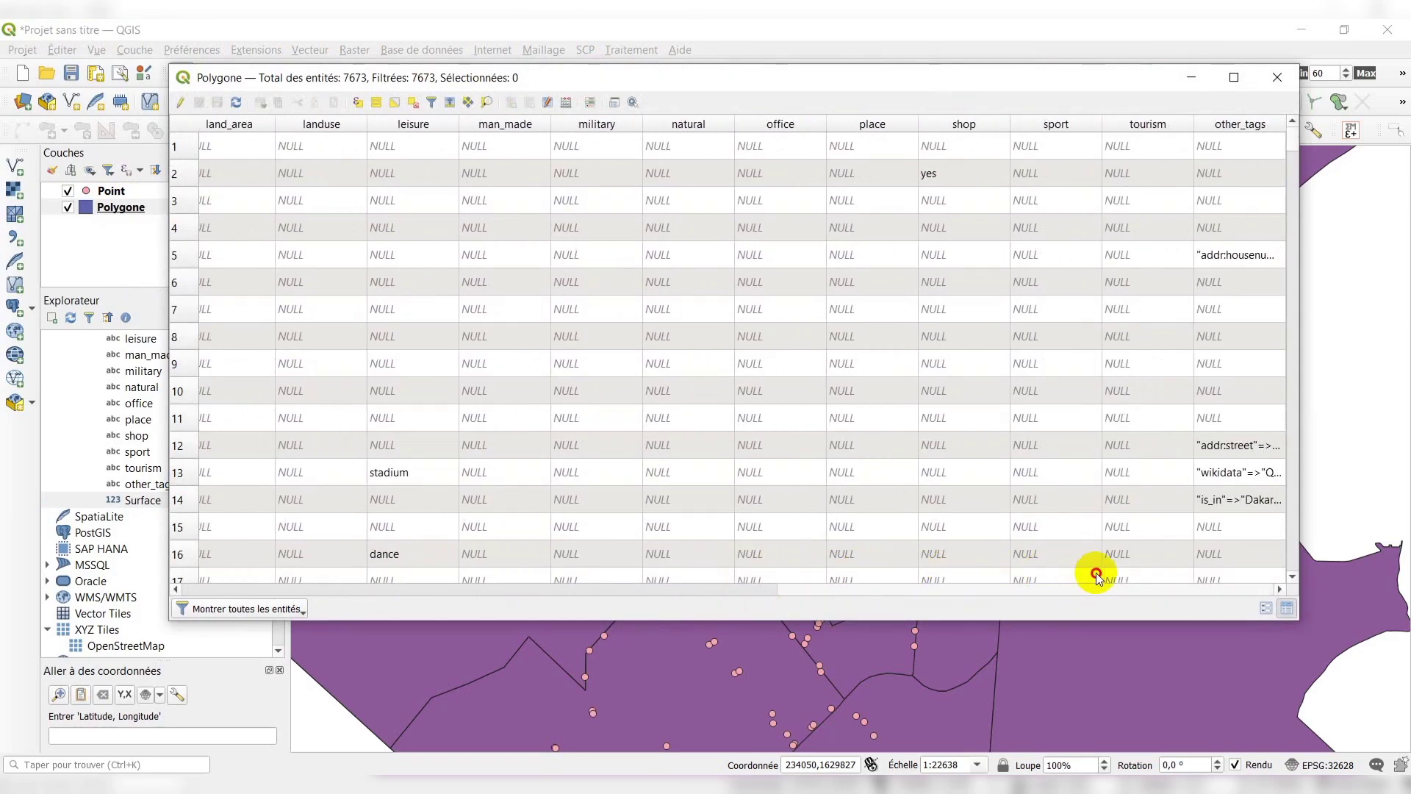
pyautogui.click(1278, 77)
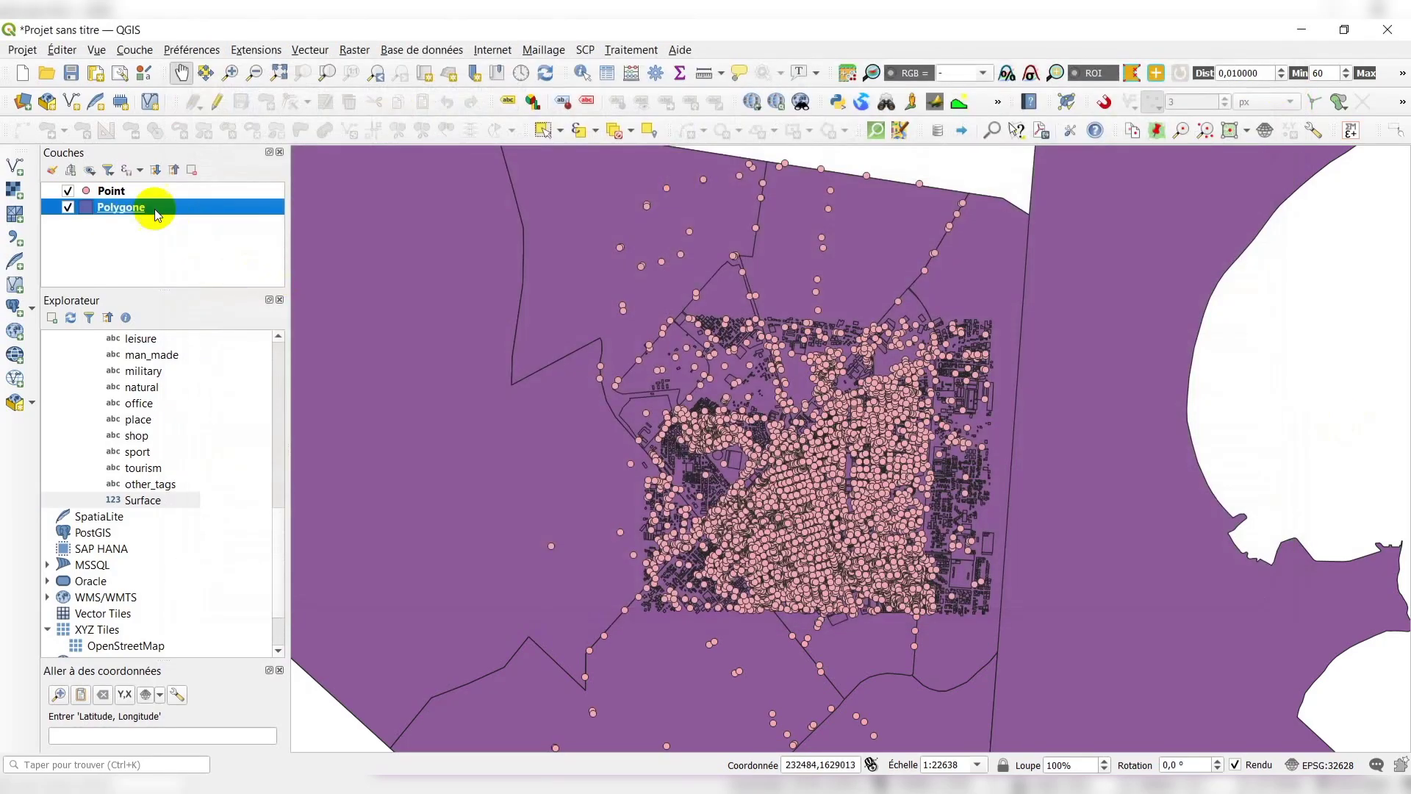
# Remove the Polygone layer from the project and load it again from Base de donneés.gpkg in the browser
pyautogui.rightClick(154, 209)
pyautogui.click(214, 361)
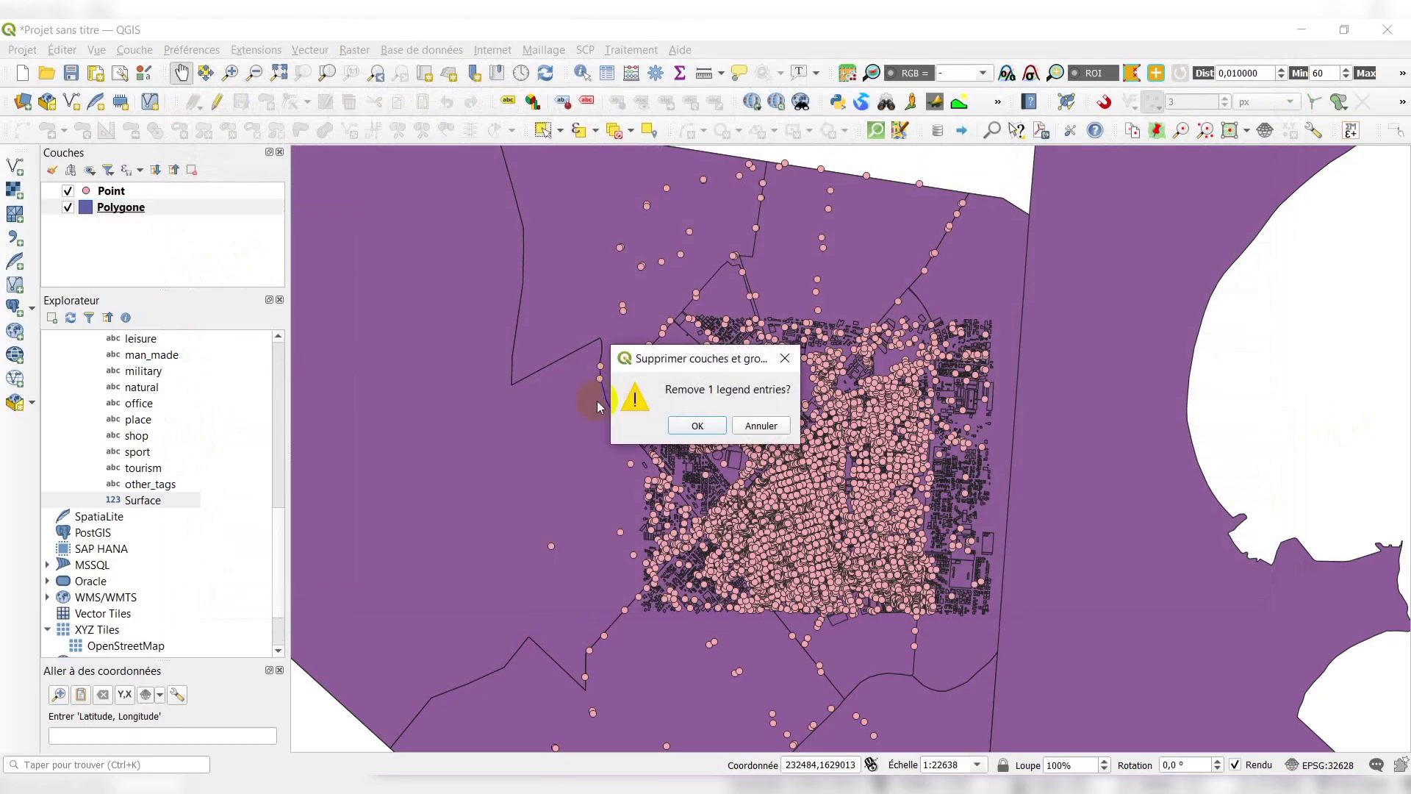
pyautogui.click(701, 425)
pyautogui.scroll(7, 147, 419)
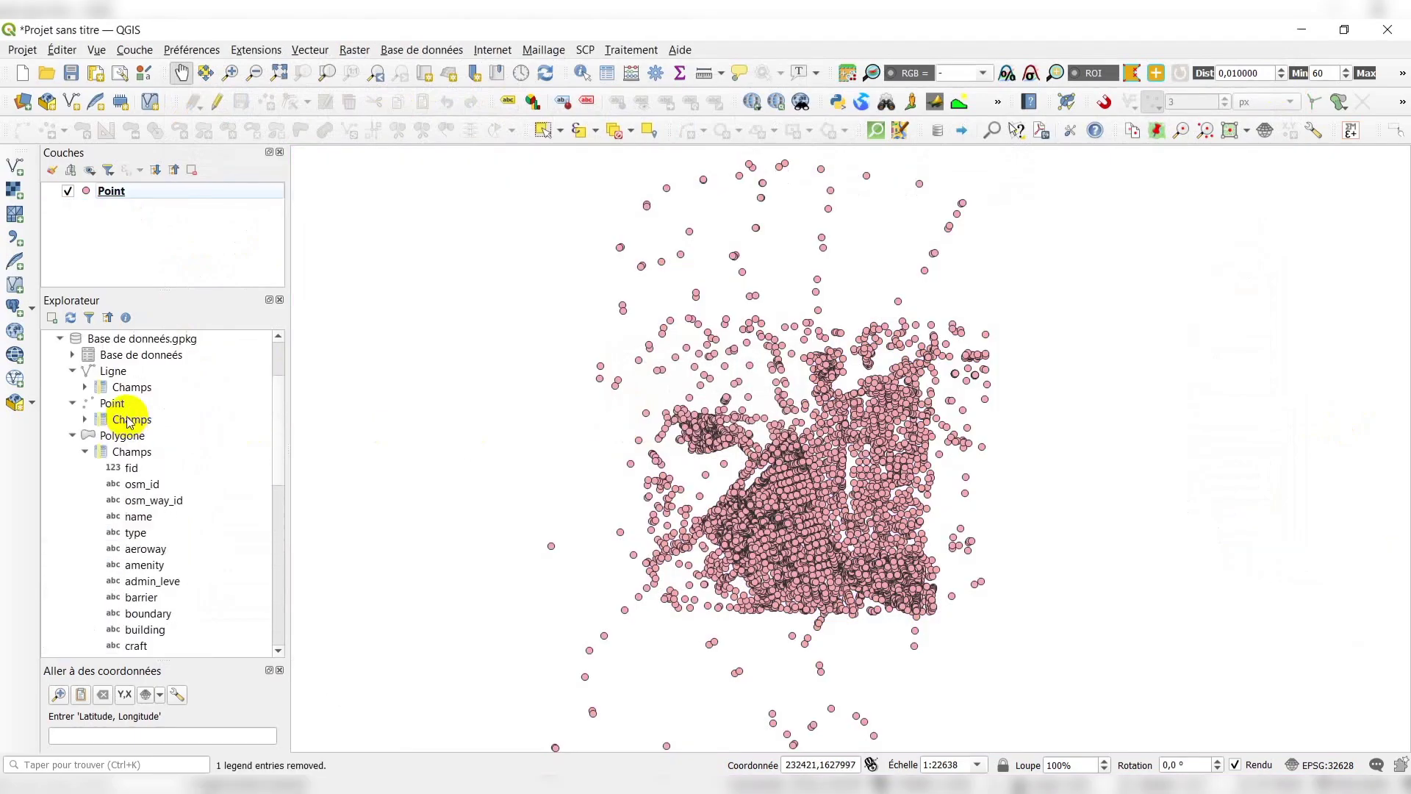
pyautogui.click(84, 453)
pyautogui.click(119, 435)
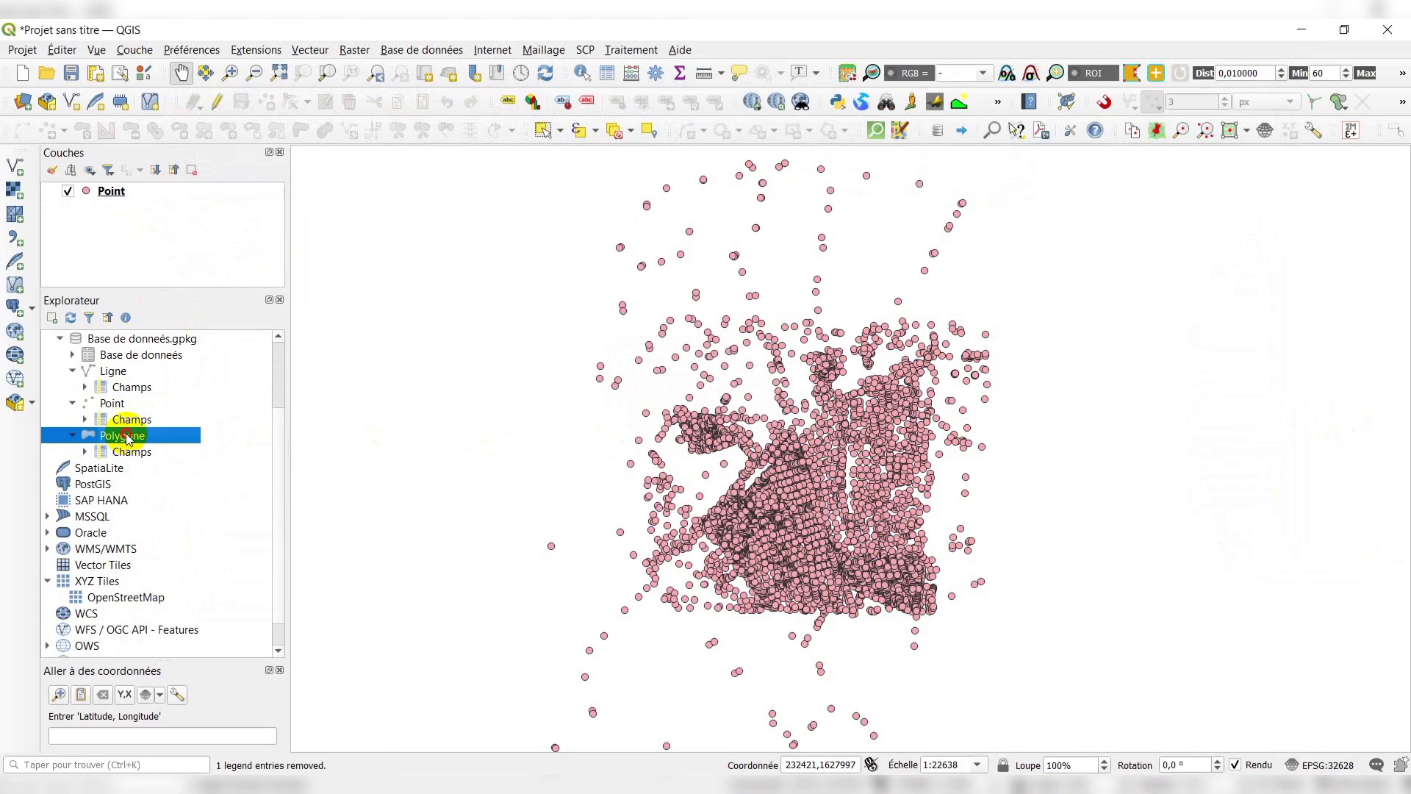
pyautogui.moveTo(135, 439); pyautogui.dragTo(166, 238)
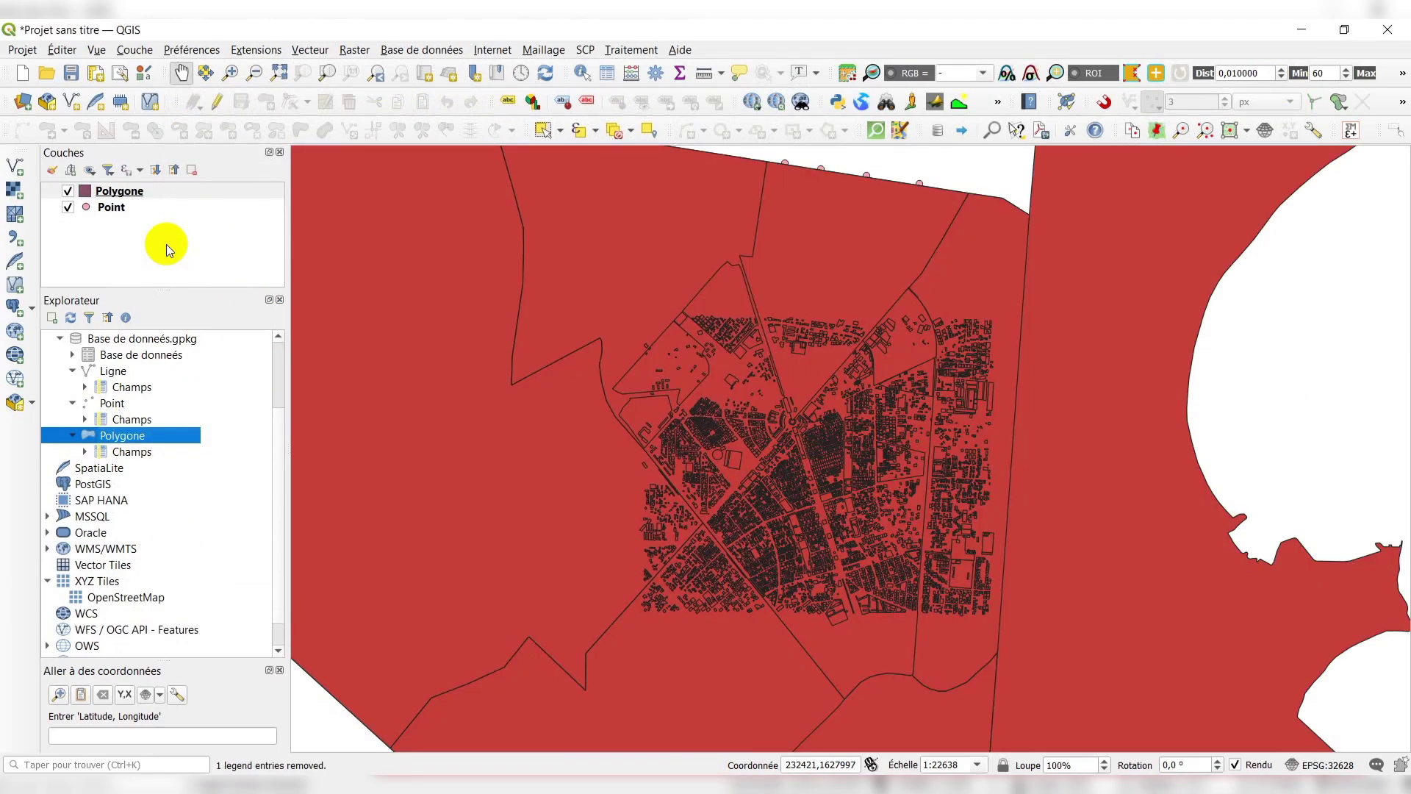
# Check the Surface column in the reloaded Polygone layer's attribute table and close the table
pyautogui.rightClick(128, 193)
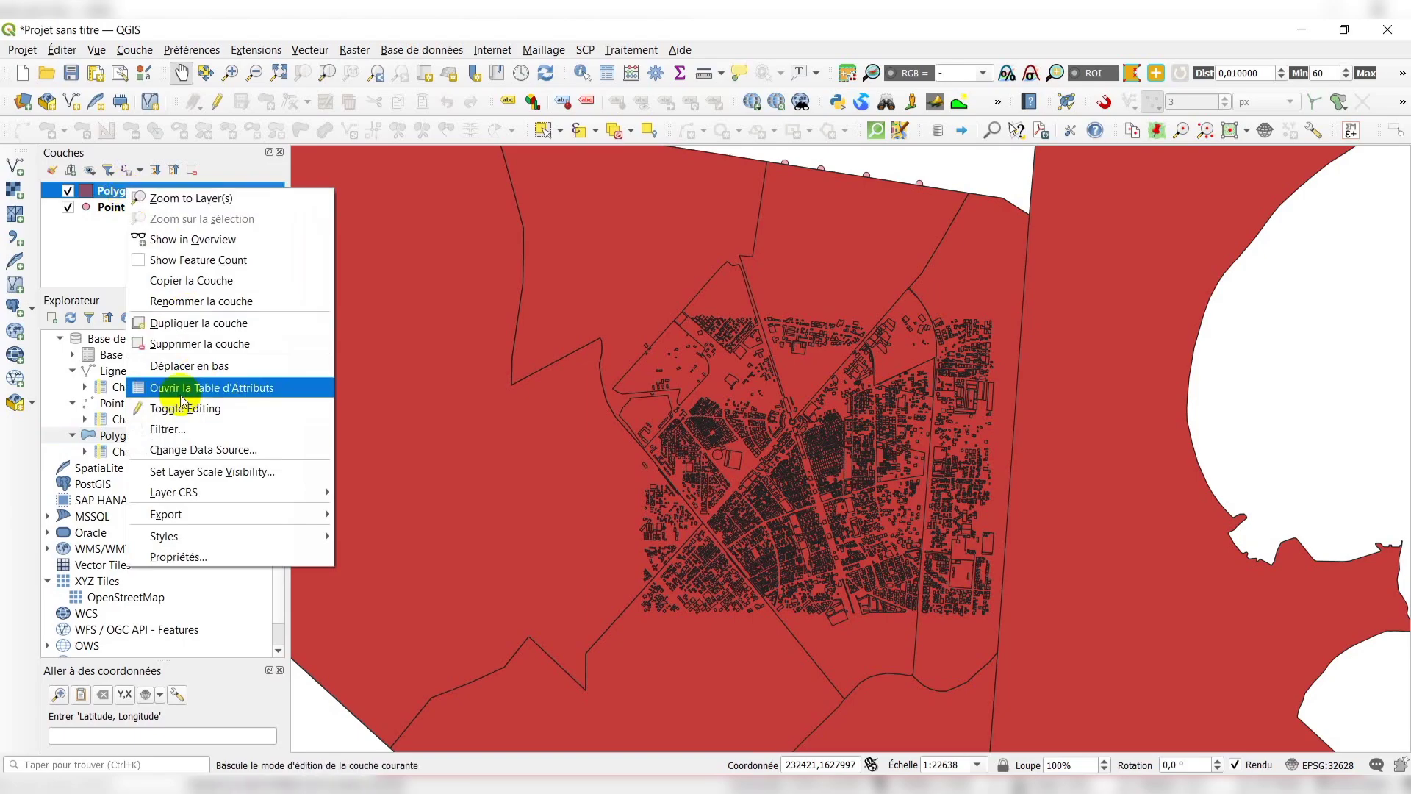
pyautogui.click(184, 388)
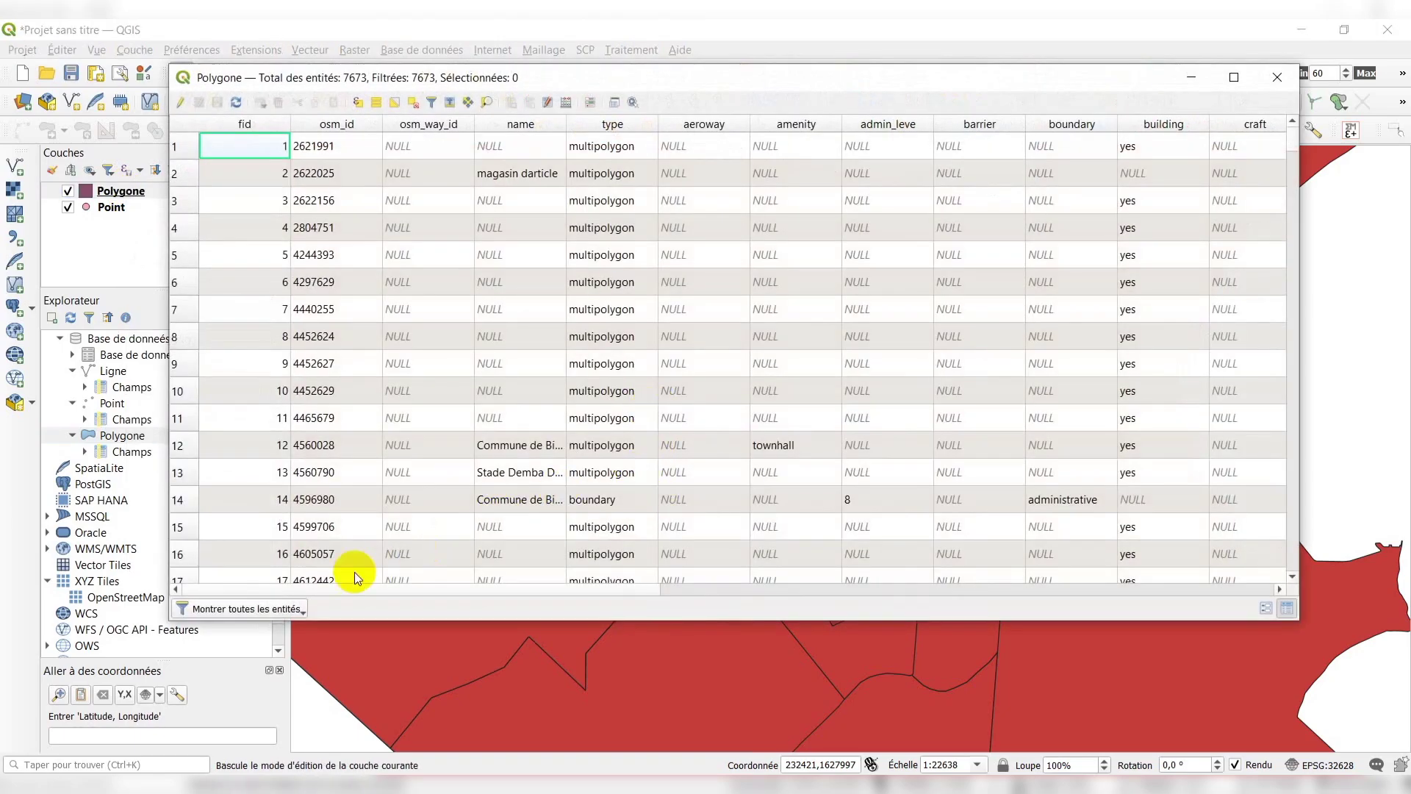
pyautogui.moveTo(345, 586); pyautogui.dragTo(1115, 581)
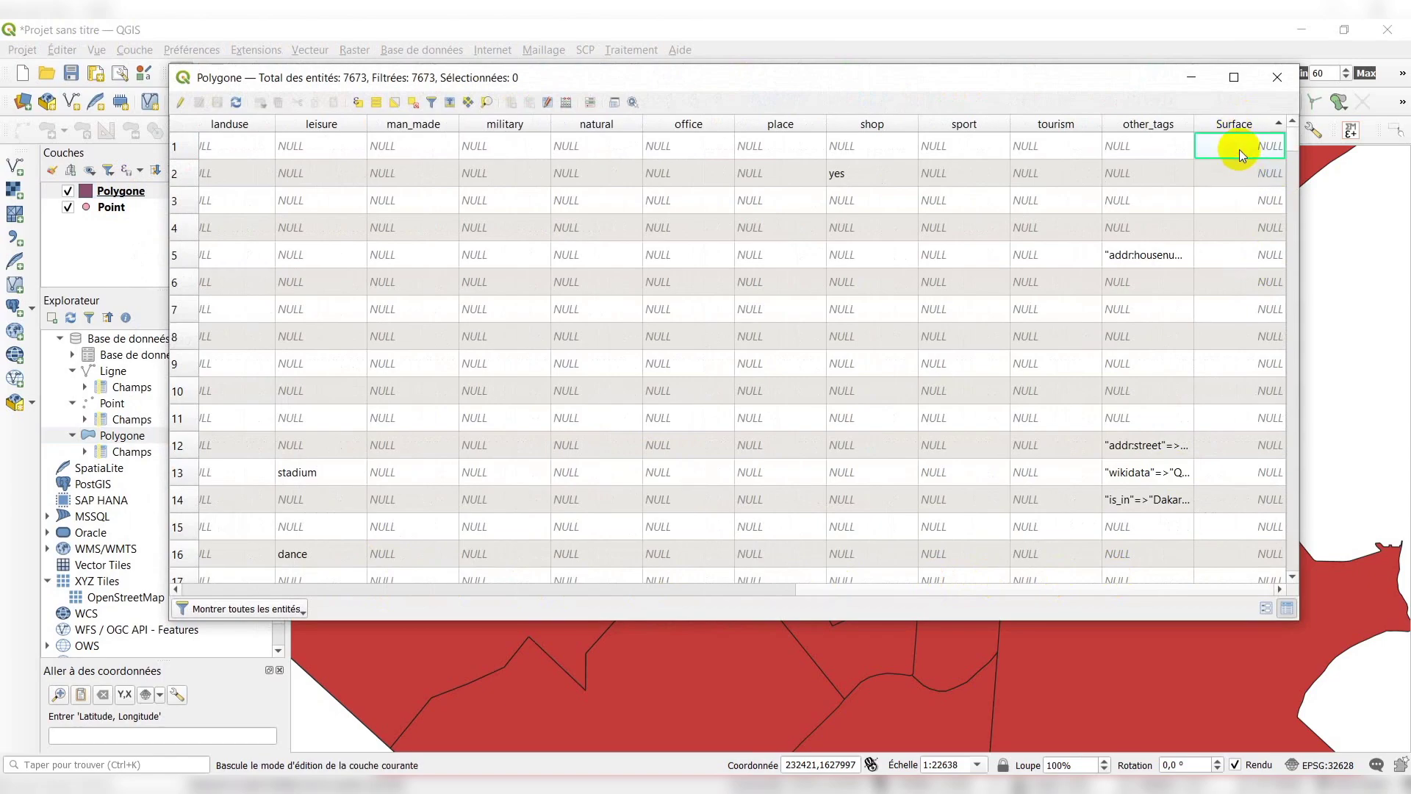
pyautogui.click(1235, 229)
pyautogui.moveTo(1093, 76); pyautogui.dragTo(1093, 167)
pyautogui.click(1254, 166)
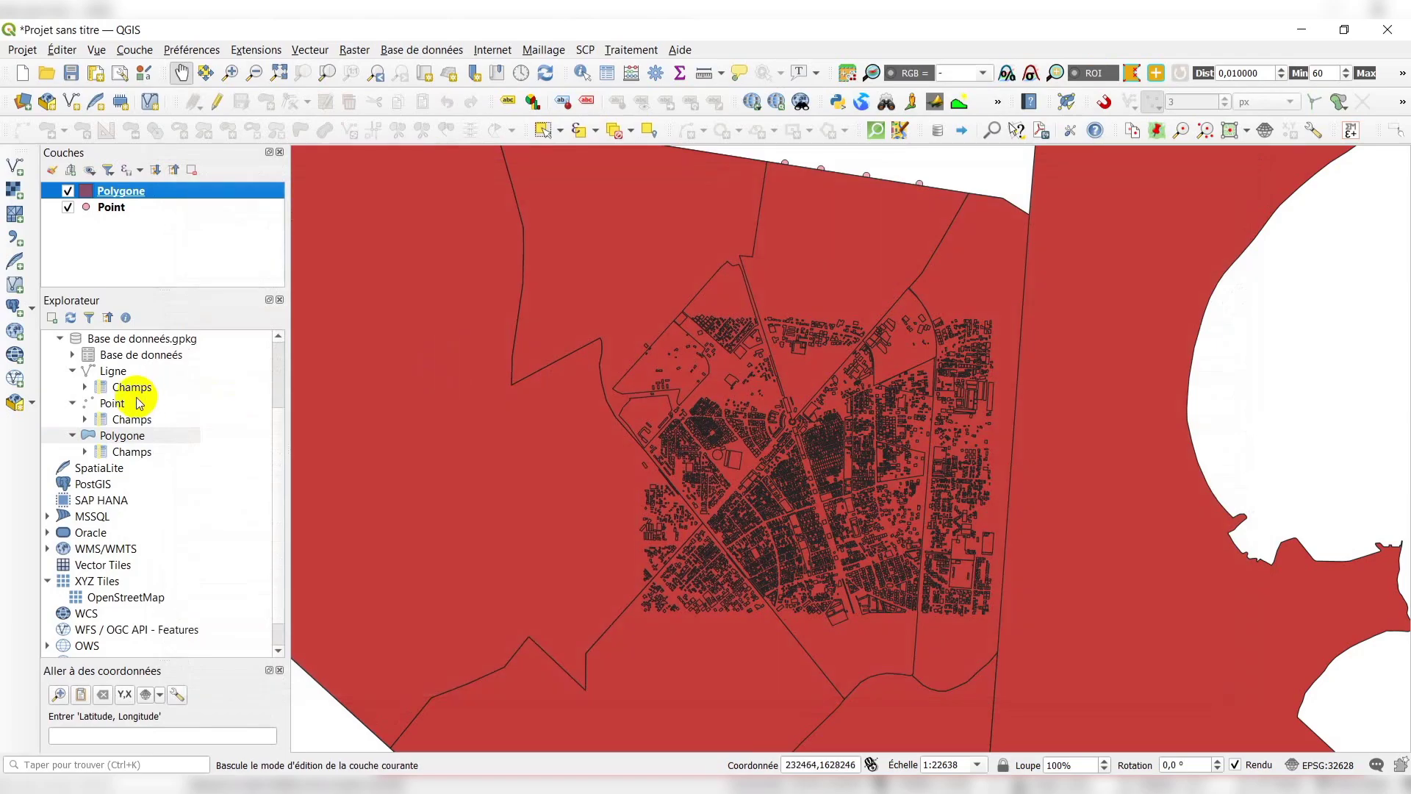
# Inspect the field lists of the Polygone, Ligne and Base de donneés tables in the GeoPackage
pyautogui.click(86, 452)
pyautogui.scroll(2, 78, 446)
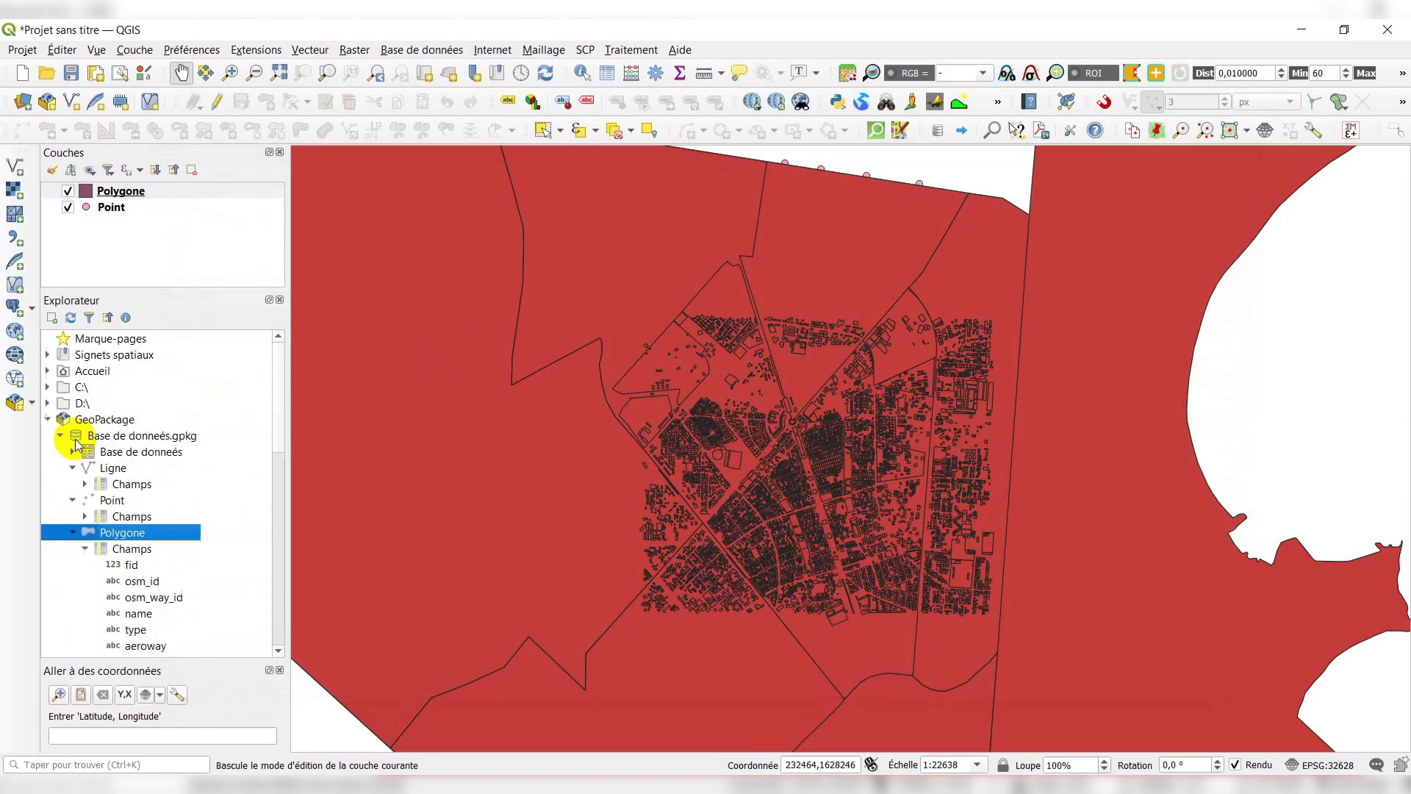
pyautogui.click(85, 485)
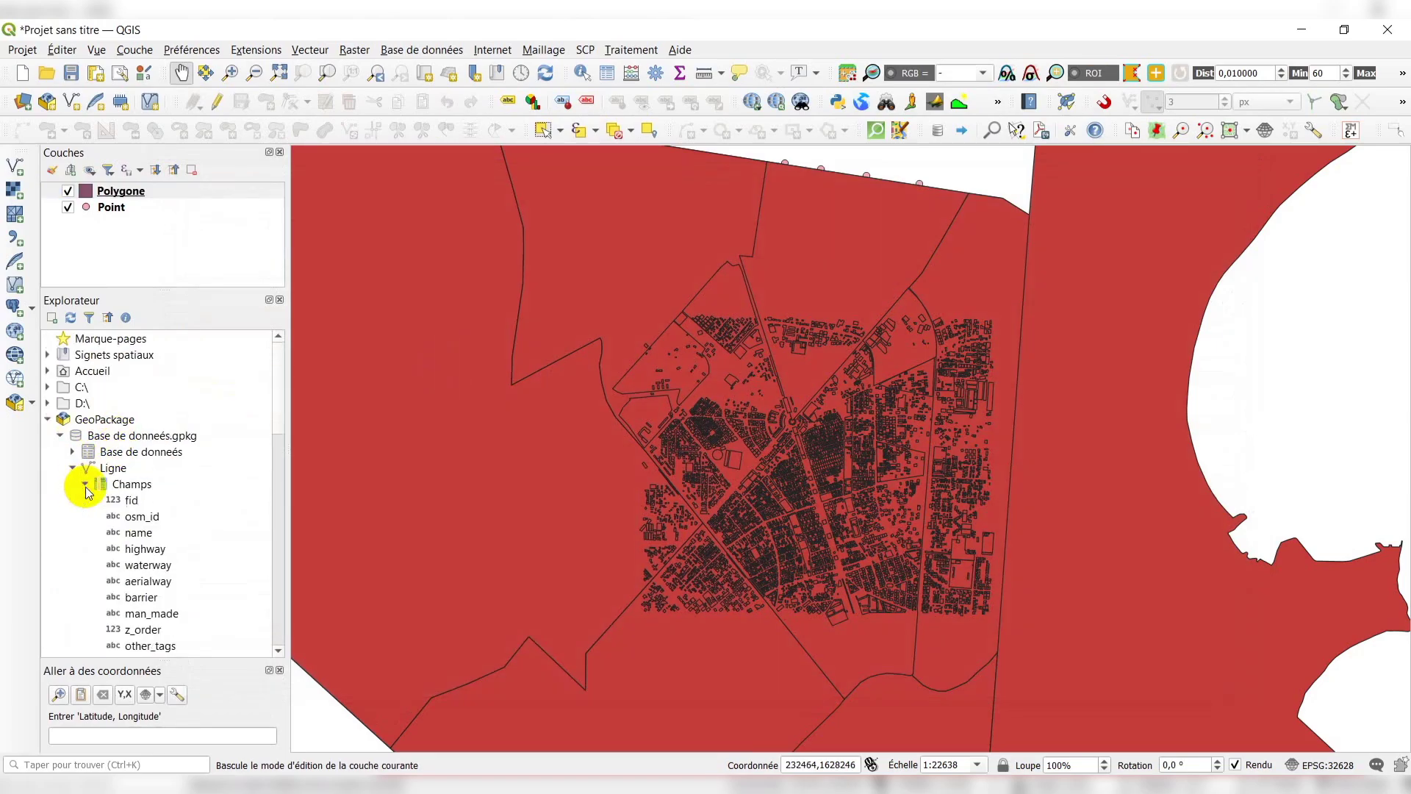
pyautogui.click(72, 451)
pyautogui.scroll(-1, 81, 455)
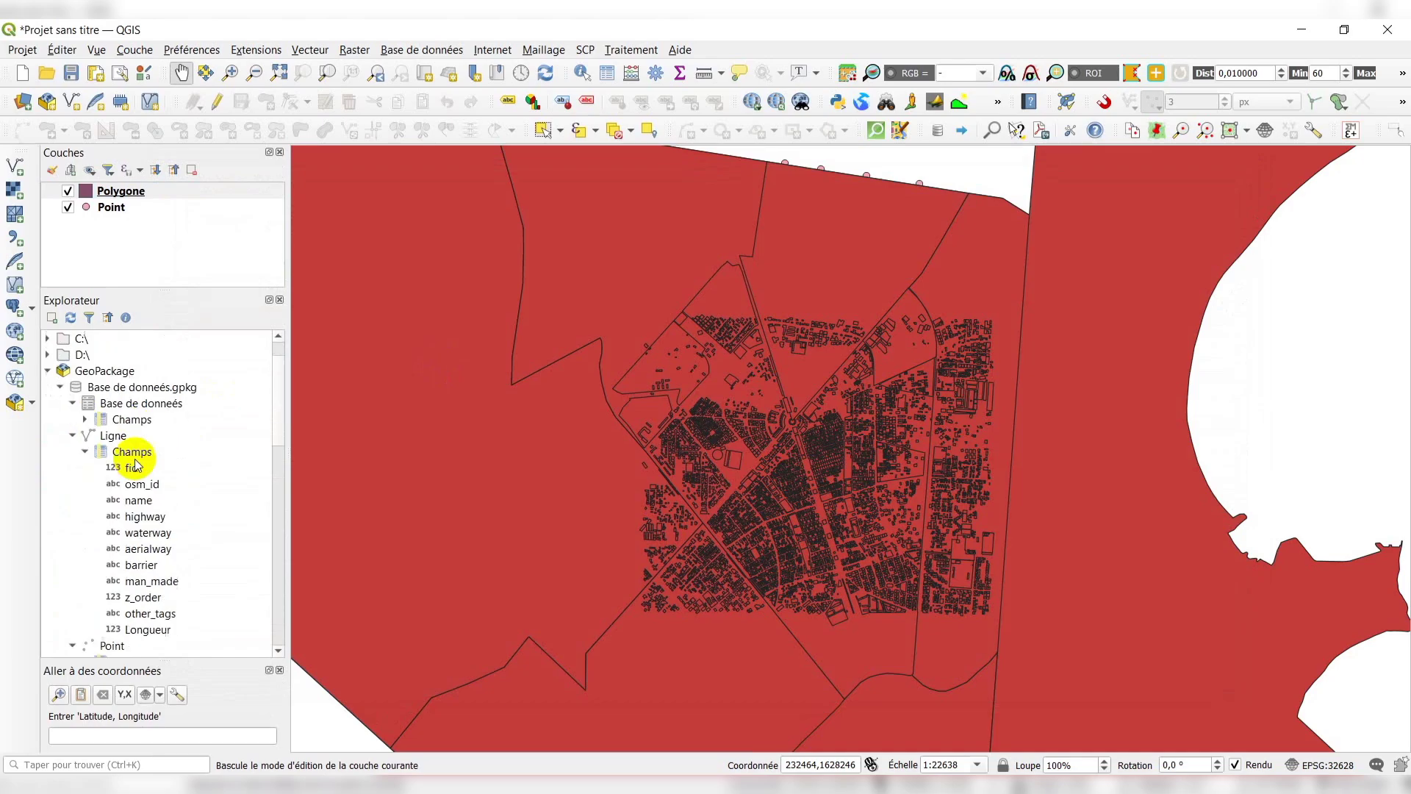
pyautogui.click(86, 418)
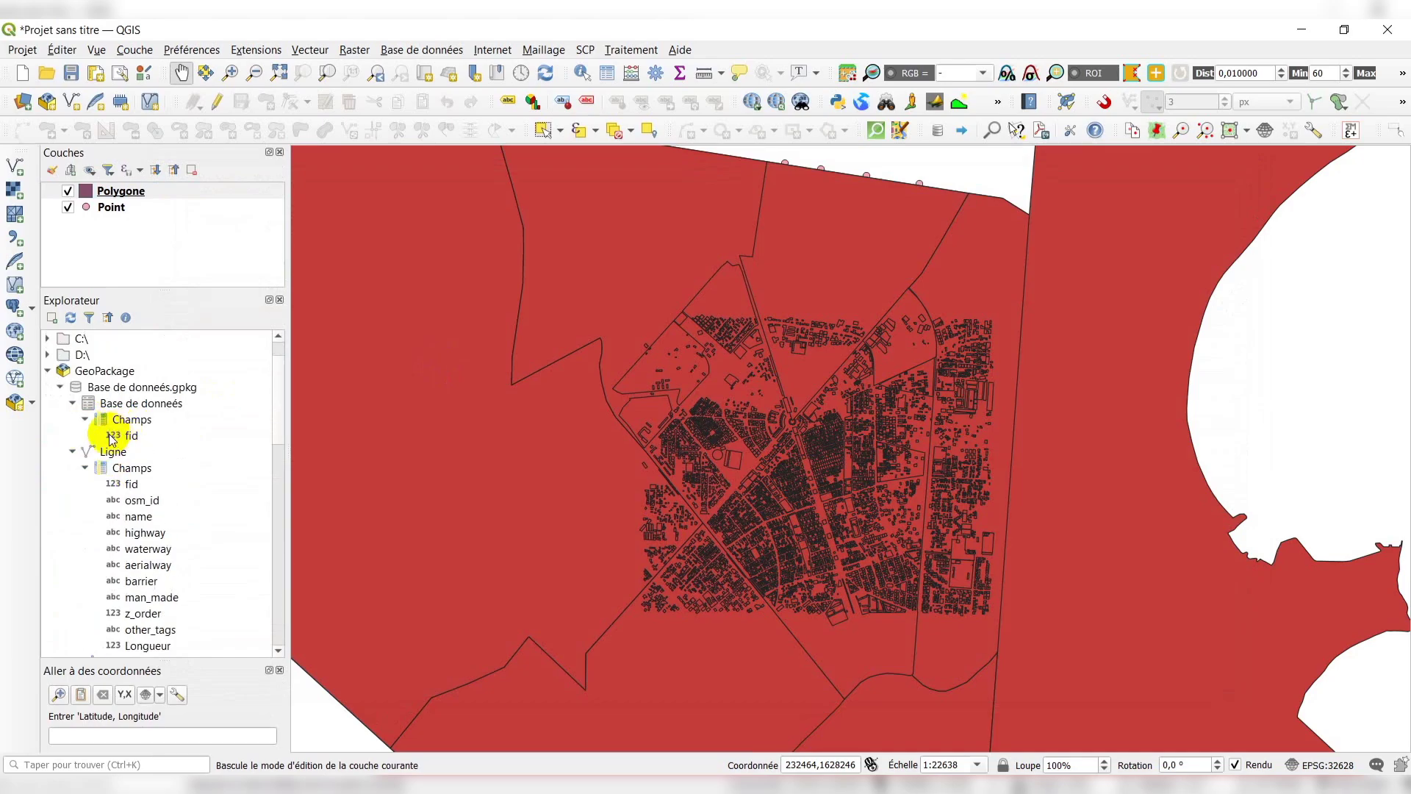
pyautogui.click(86, 419)
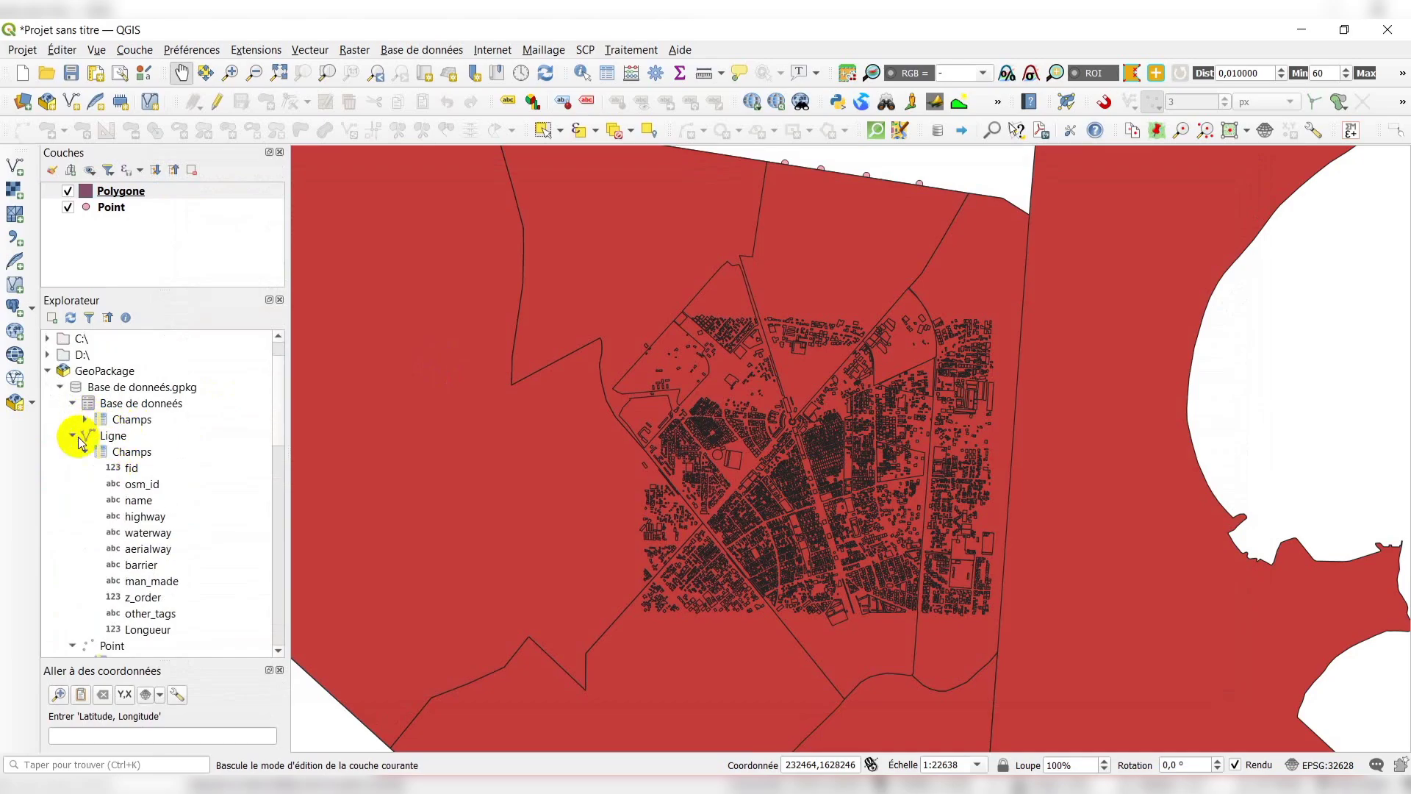
# Review the tables of Base de donneés.gpkg and collapse the Ligne table with its field list
pyautogui.scroll(1, 73, 426)
pyautogui.scroll(-2, 83, 428)
pyautogui.scroll(2, 89, 435)
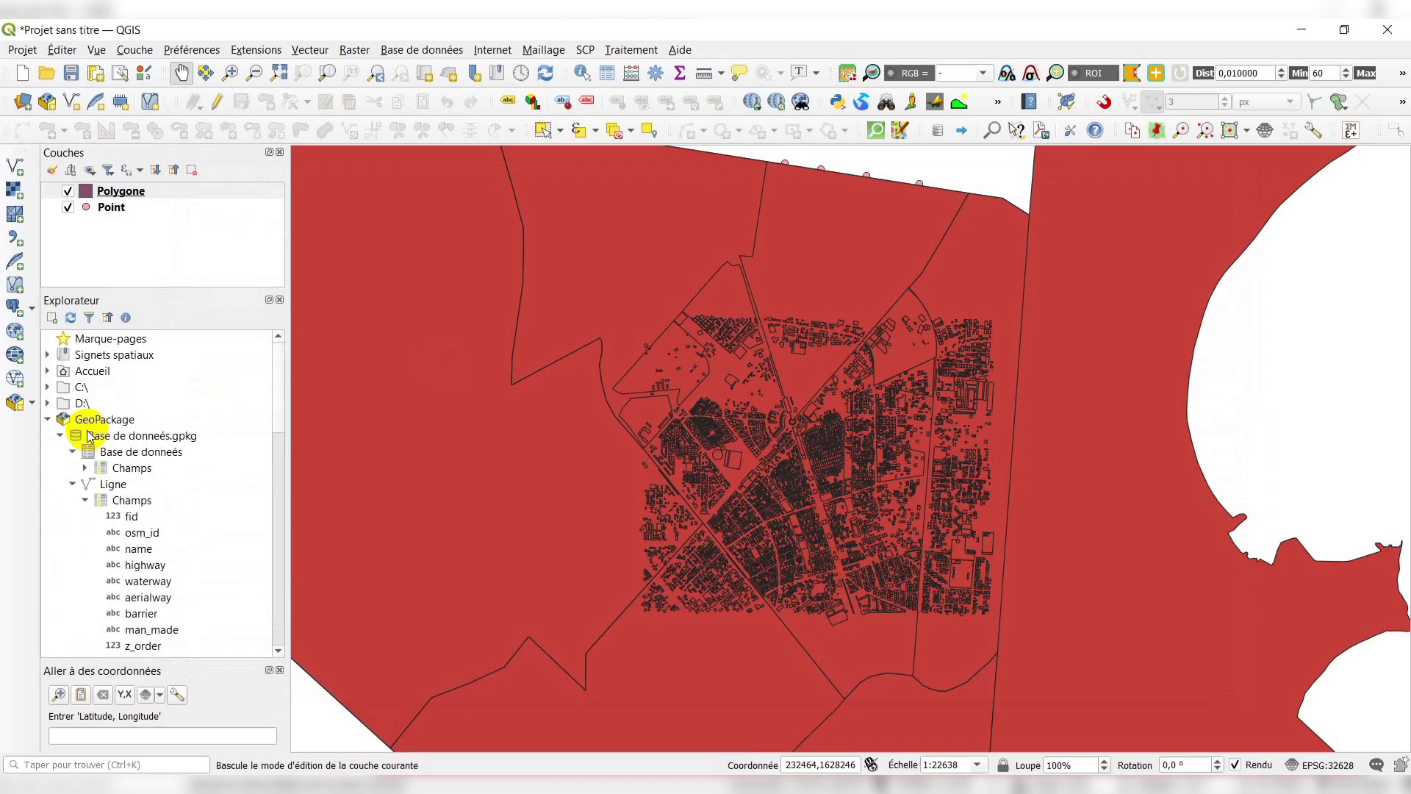
pyautogui.click(86, 501)
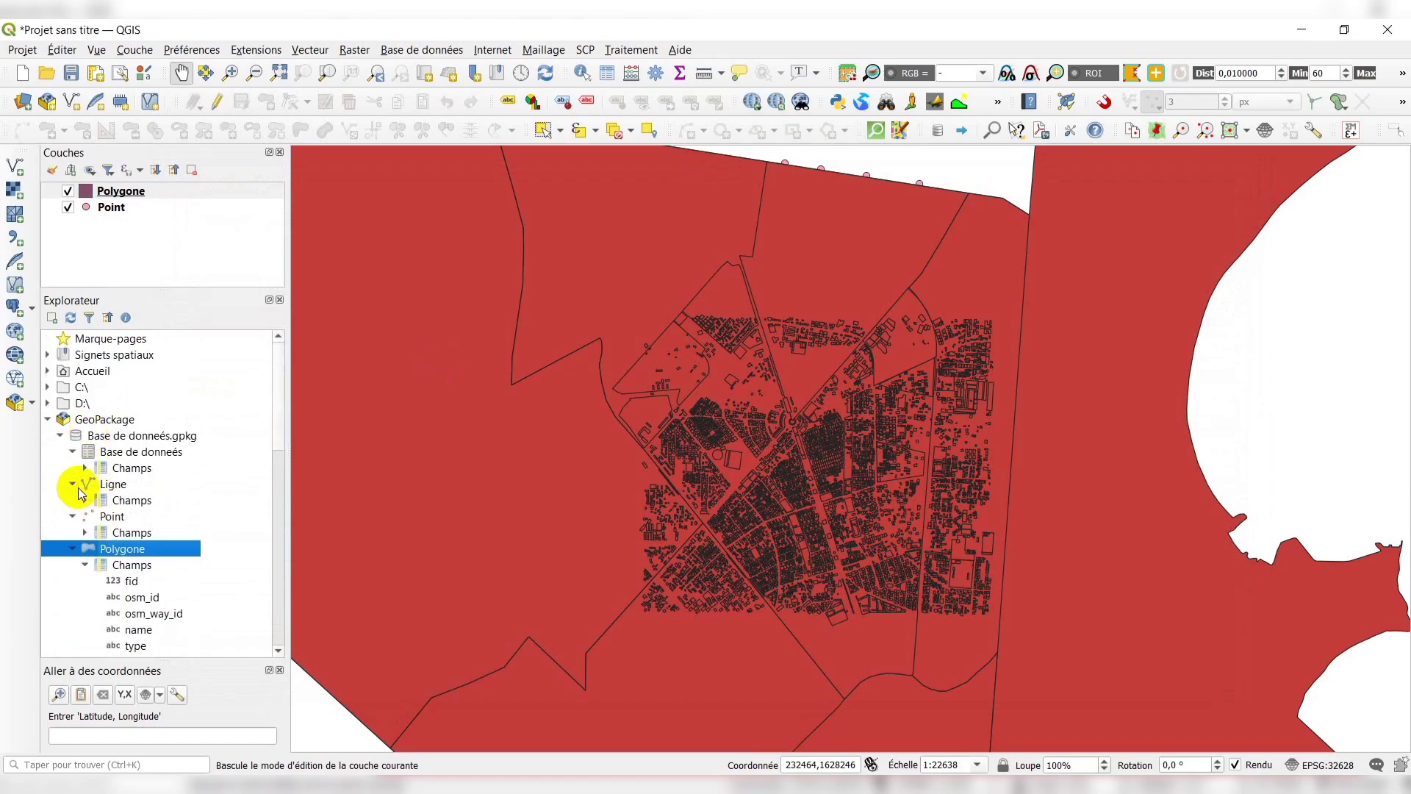
pyautogui.click(74, 485)
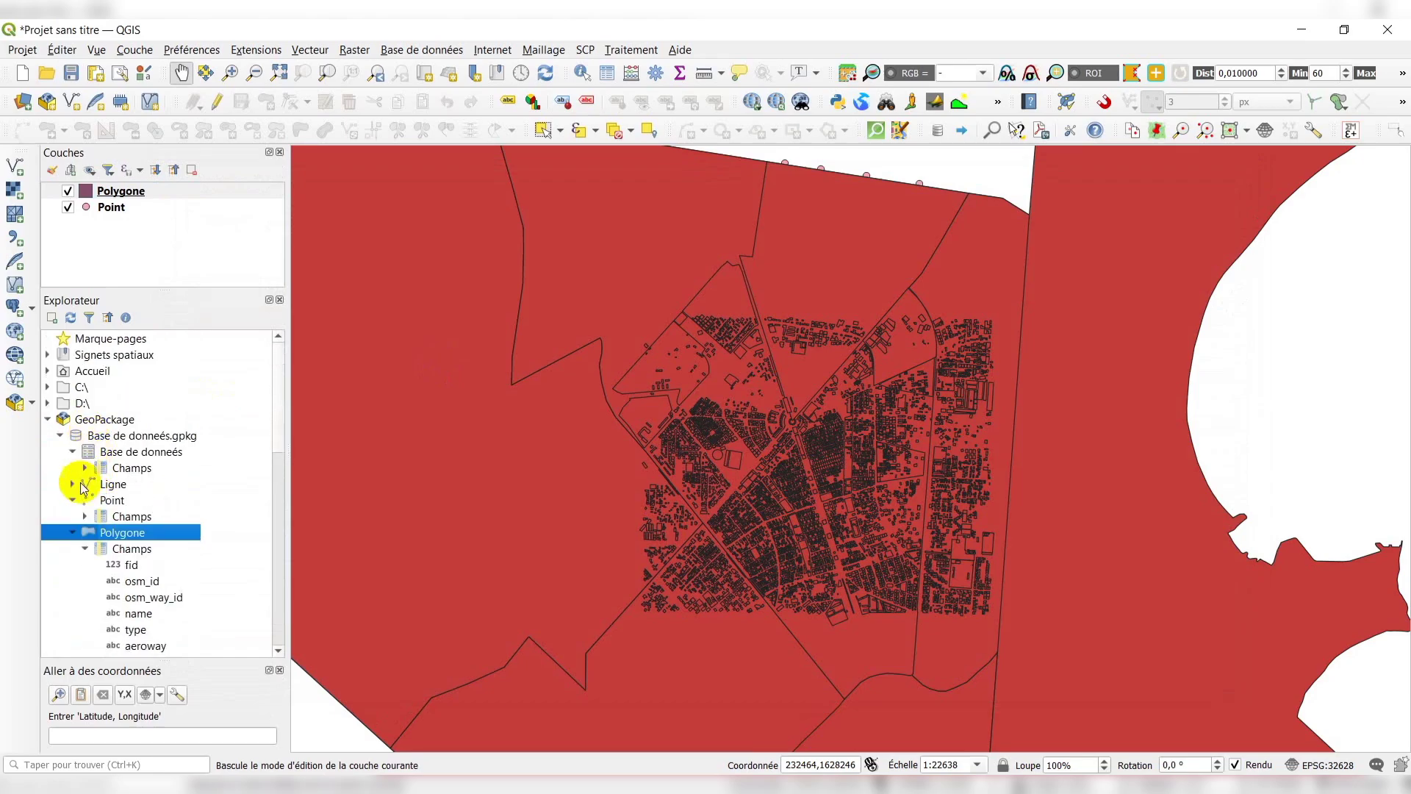
pyautogui.scroll(-1, 73, 463)
pyautogui.scroll(1, 74, 452)
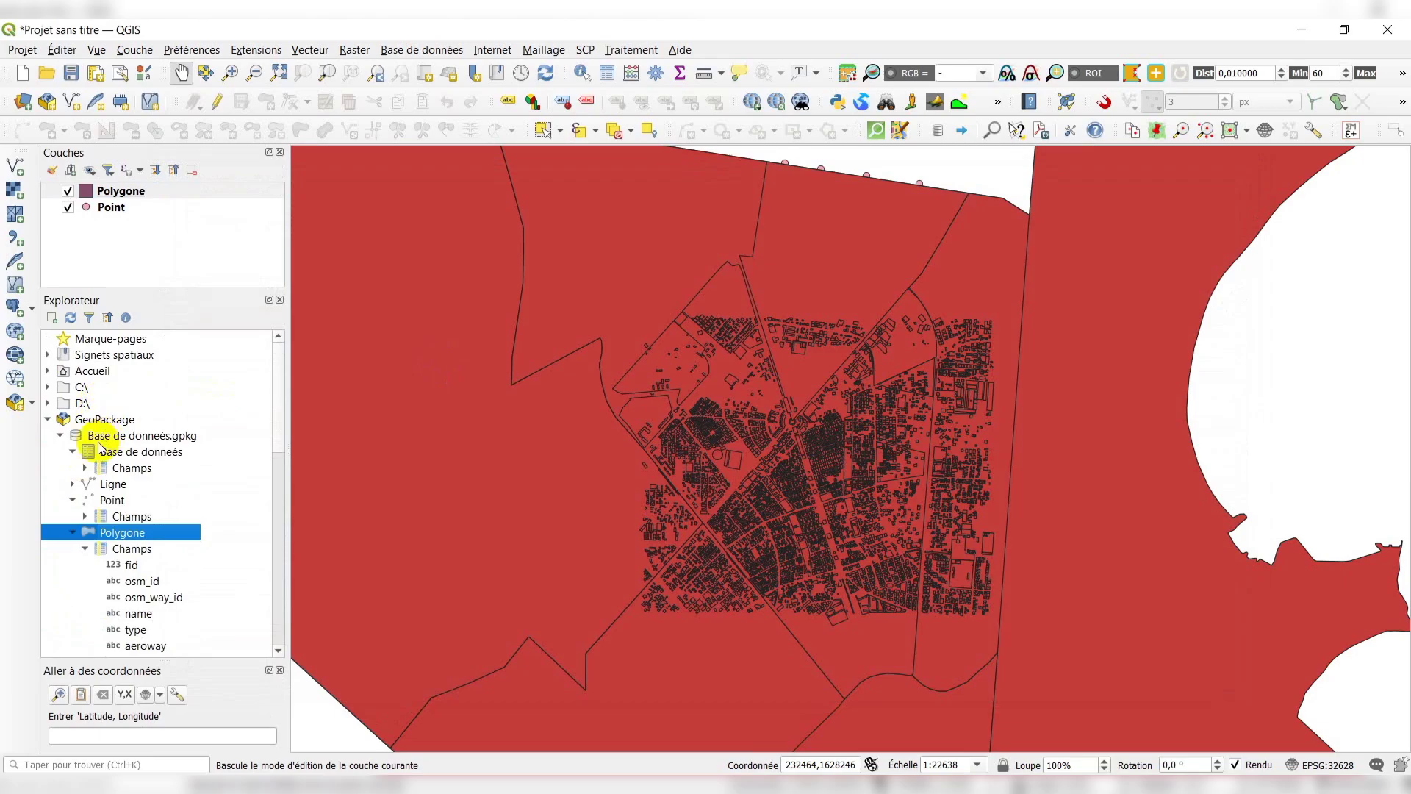
# Remove the Point layer from the project, keeping only Polygone
pyautogui.click(123, 190)
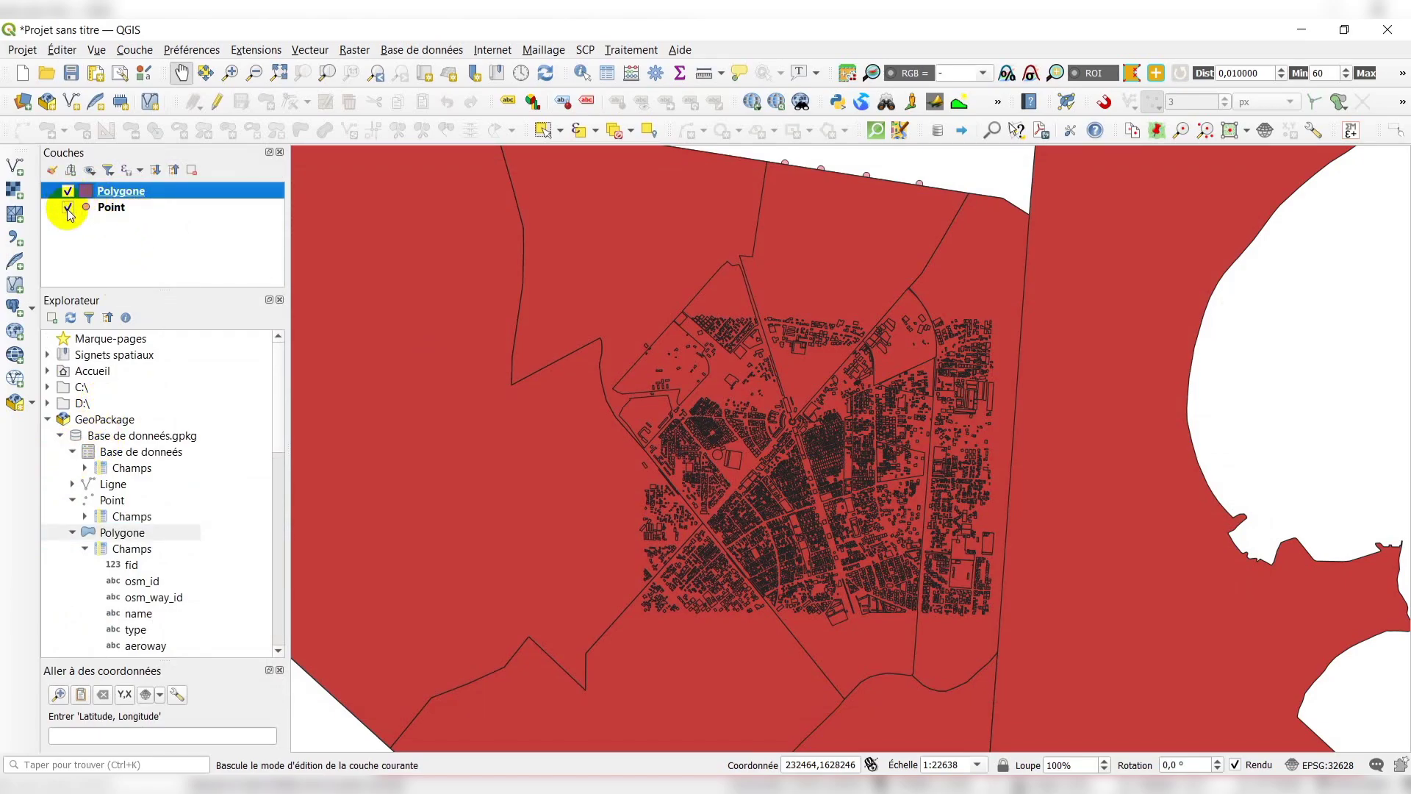
pyautogui.click(103, 209)
pyautogui.rightClick(103, 208)
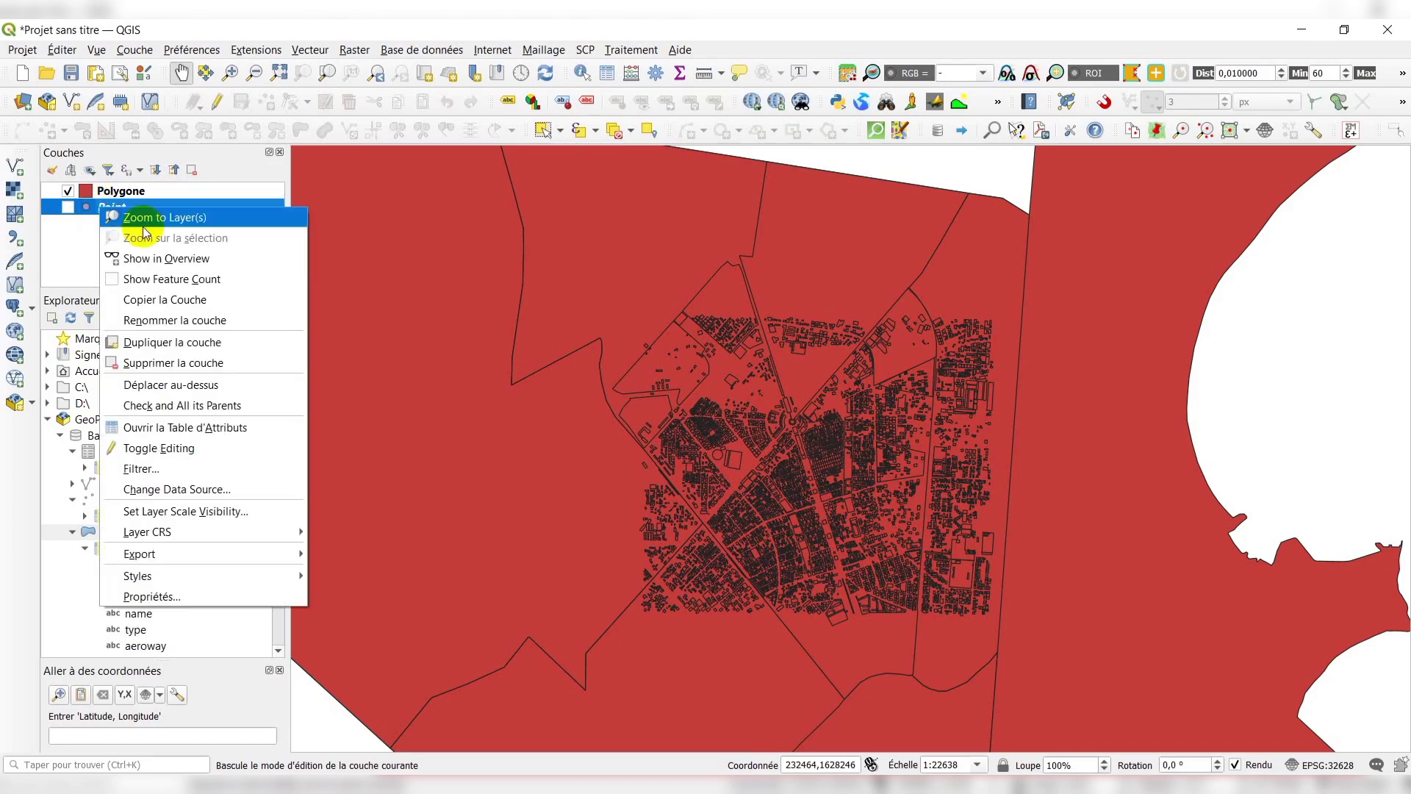
pyautogui.click(156, 362)
pyautogui.click(691, 509)
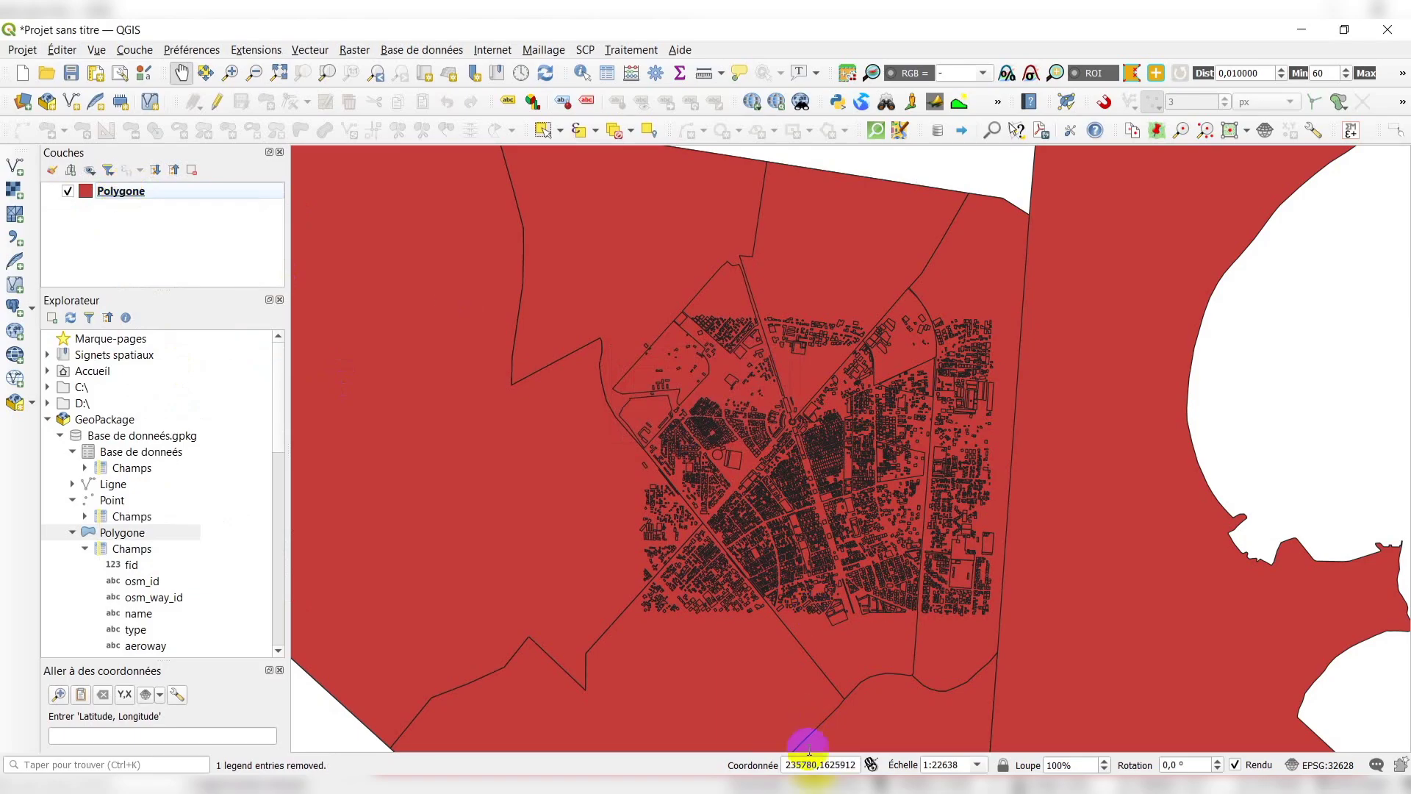
pyautogui.click(812, 781)
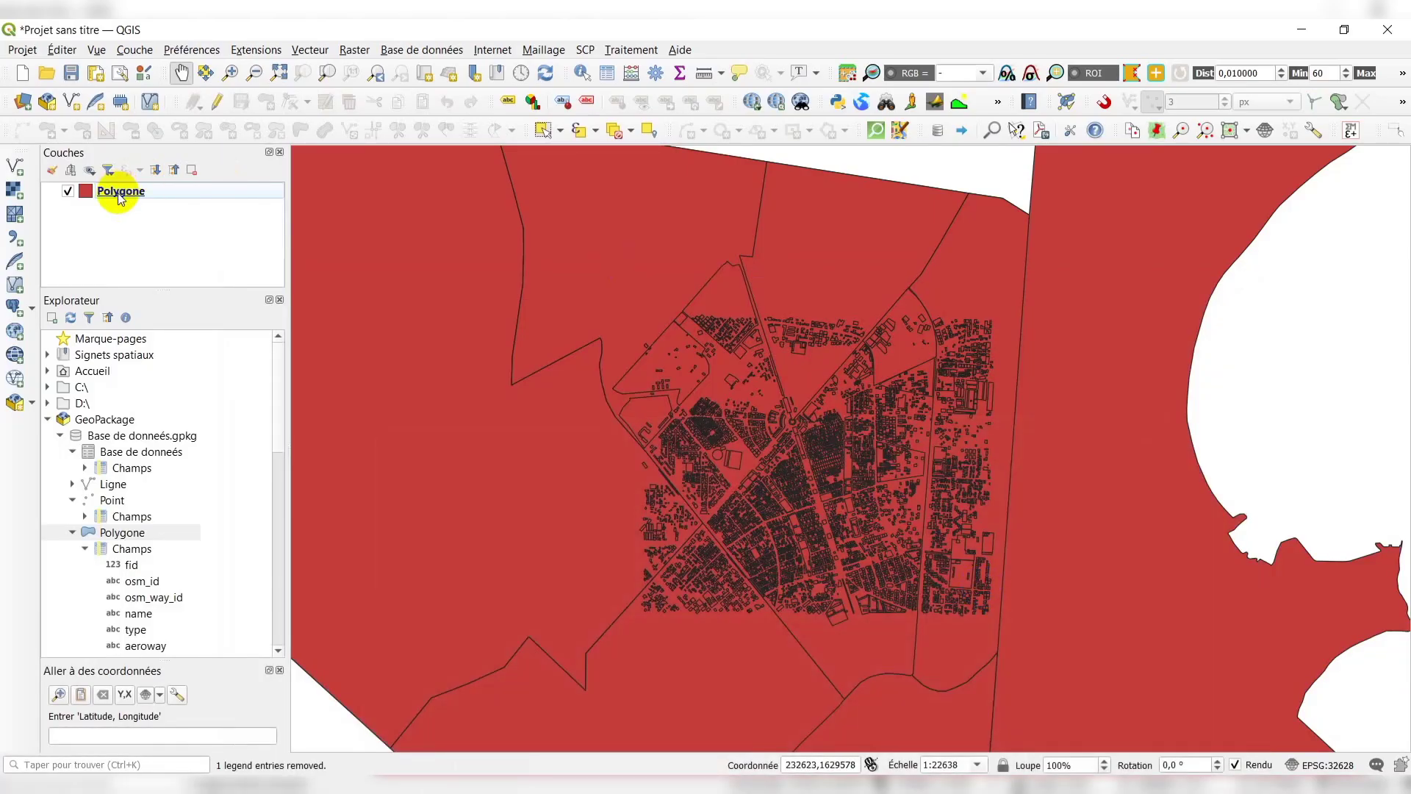
# Start exporting the Polygone layer to a new file with GeoPackage as the format
pyautogui.rightClick(127, 192)
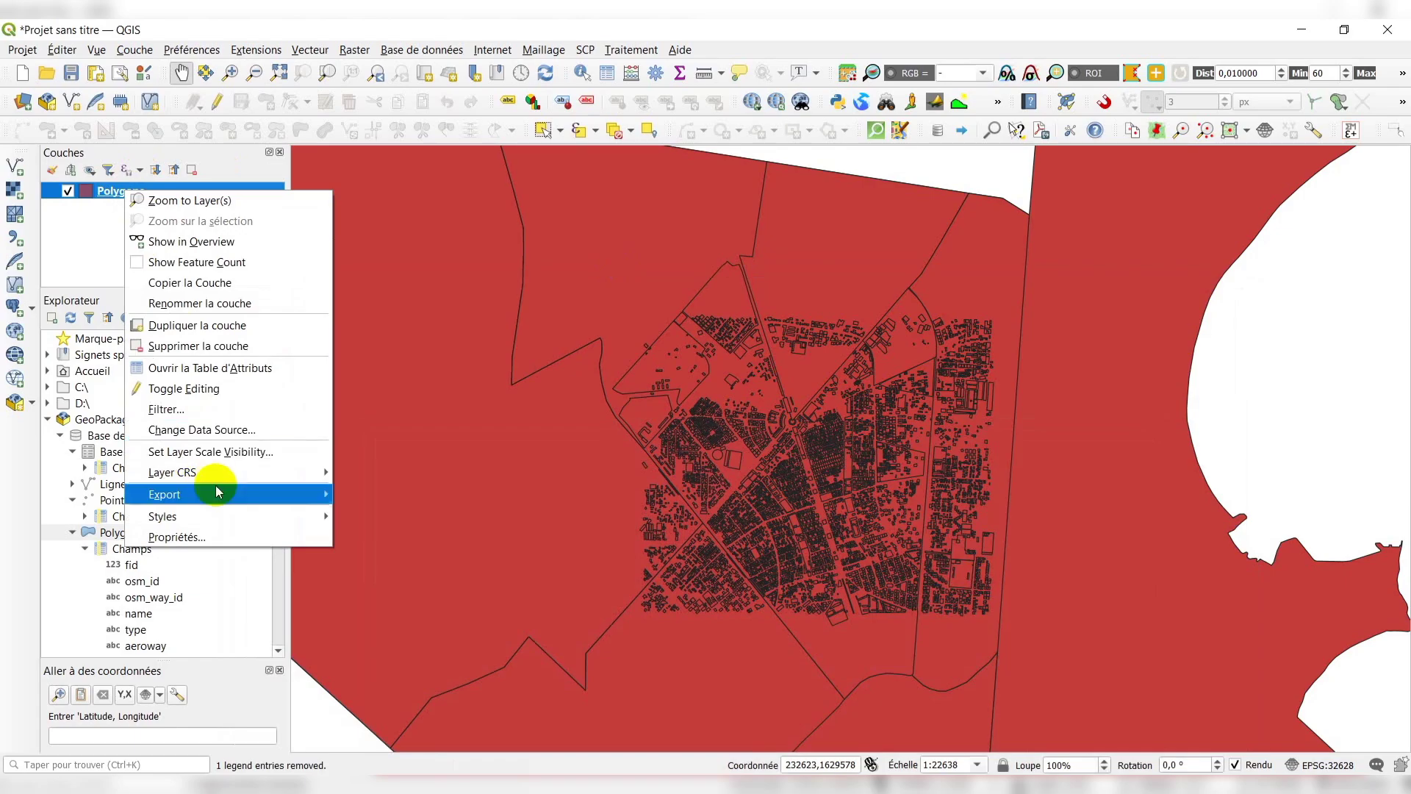
pyautogui.moveTo(230, 496)
pyautogui.click(401, 494)
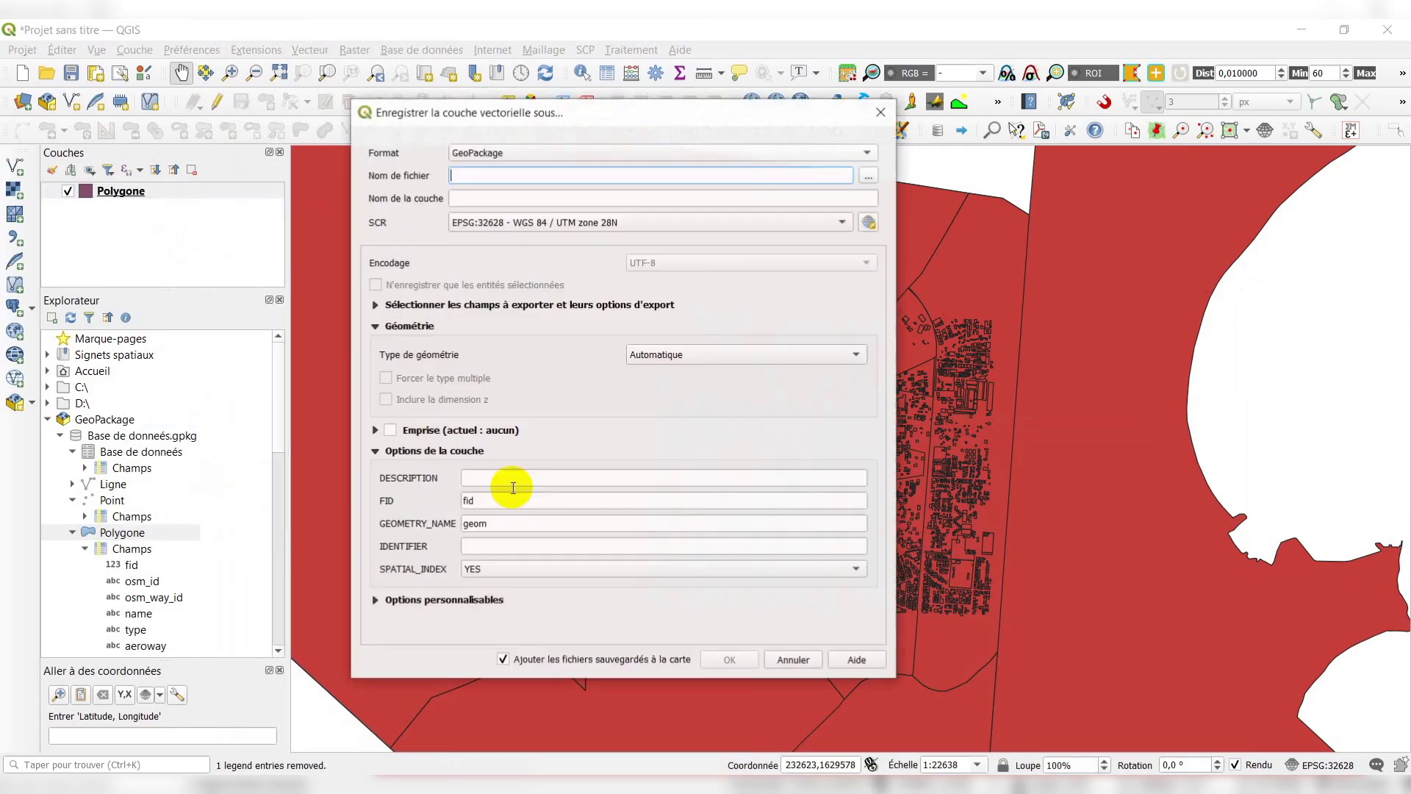
pyautogui.click(549, 152)
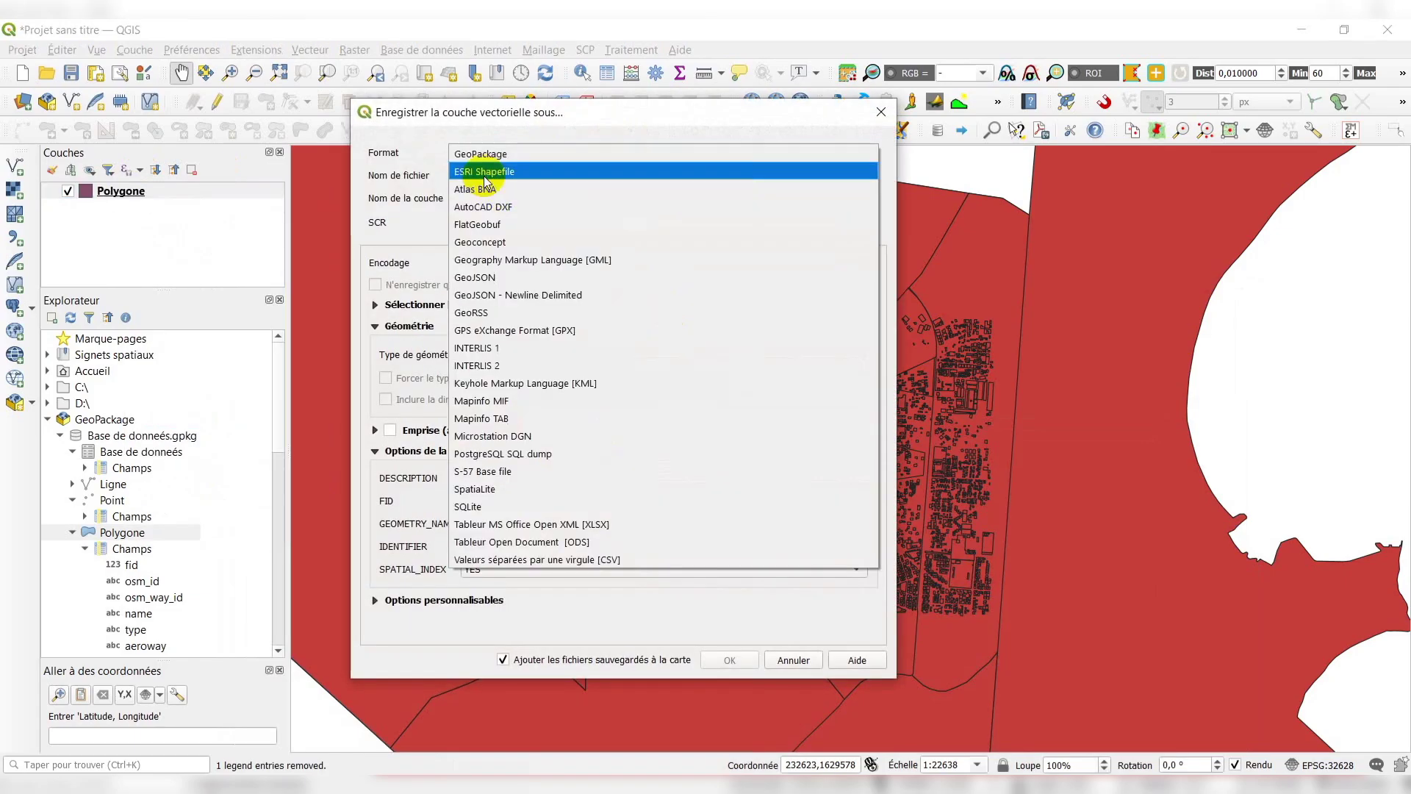
pyautogui.click(484, 172)
pyautogui.click(528, 151)
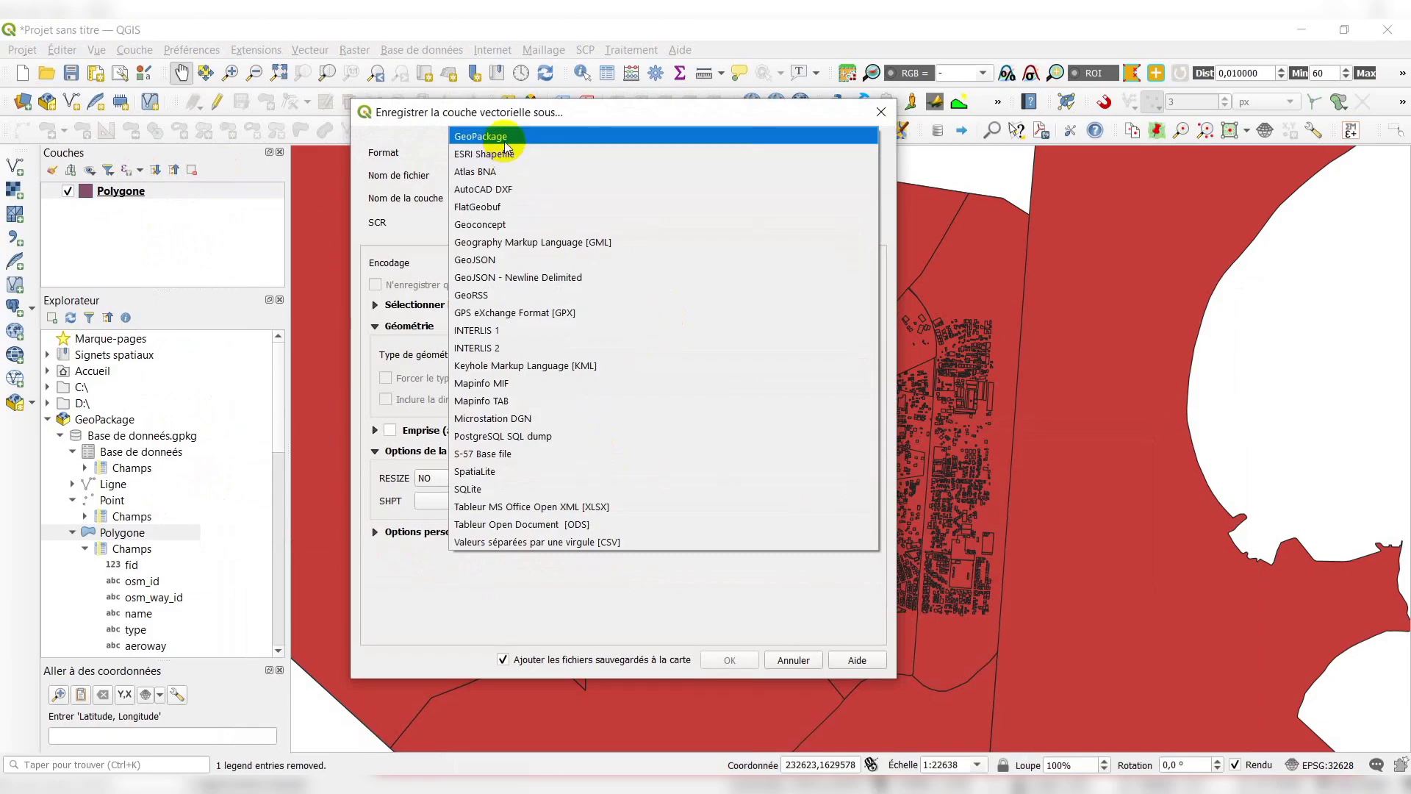
pyautogui.click(505, 136)
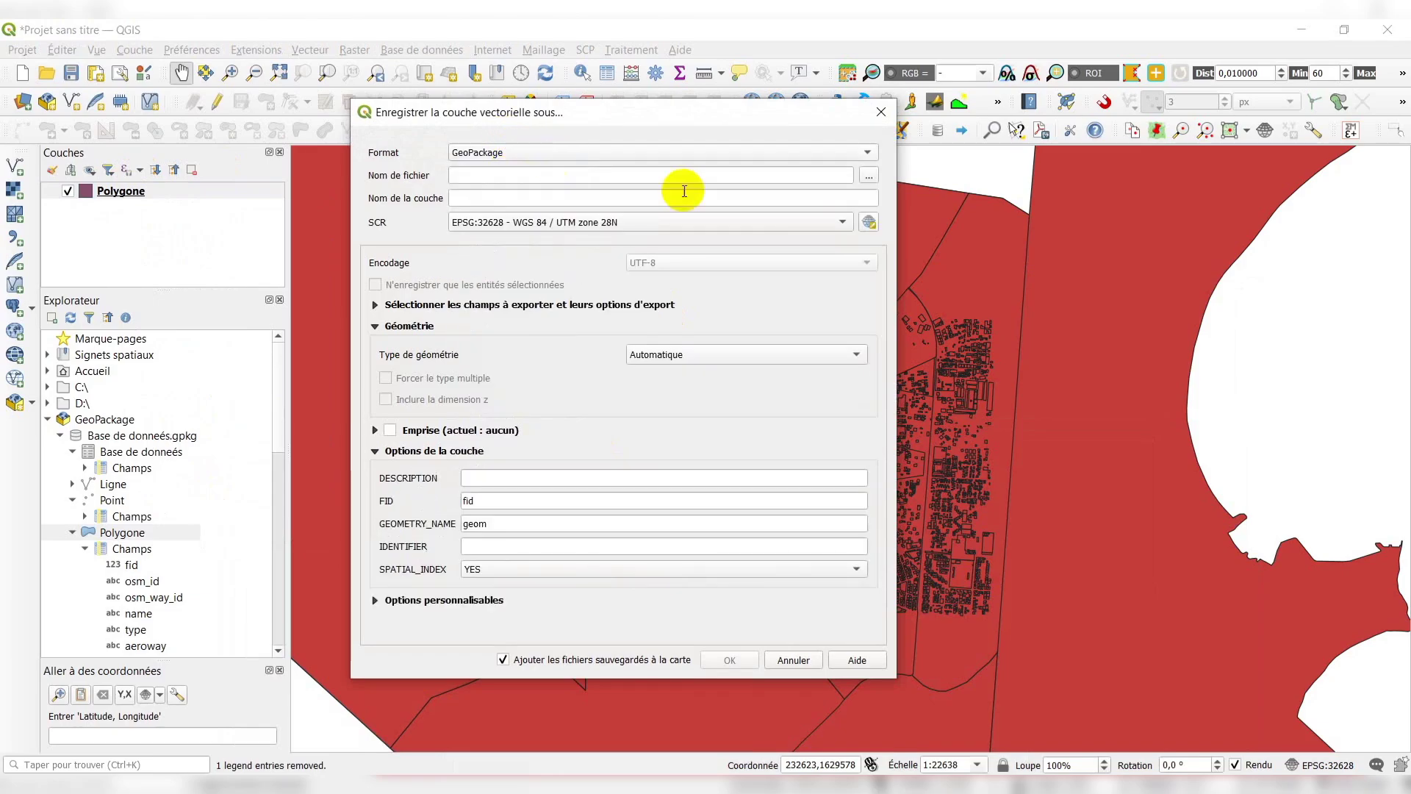
# Create a folder named Nouveau dossier (3) in Téléchargements and open it as the export destination
pyautogui.click(869, 175)
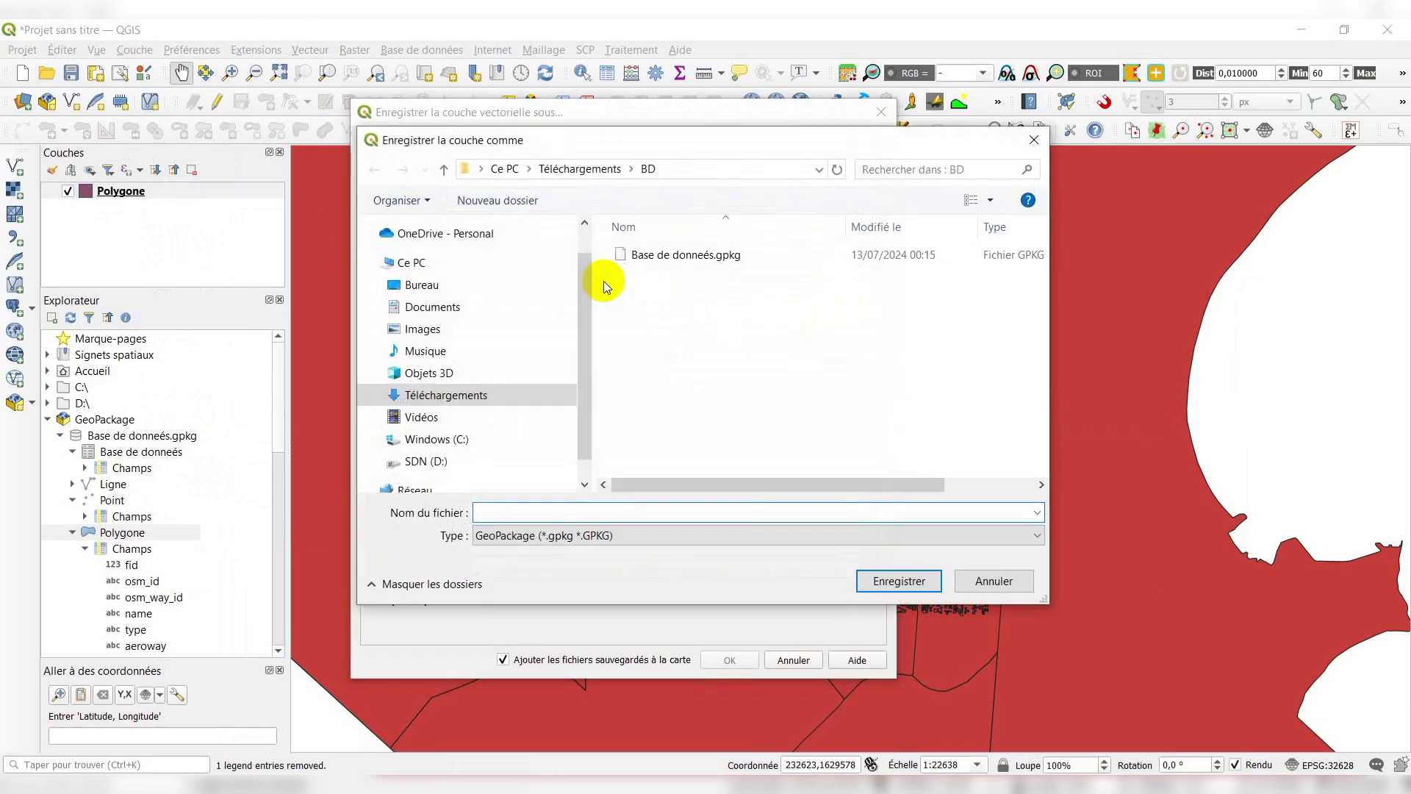
pyautogui.click(444, 169)
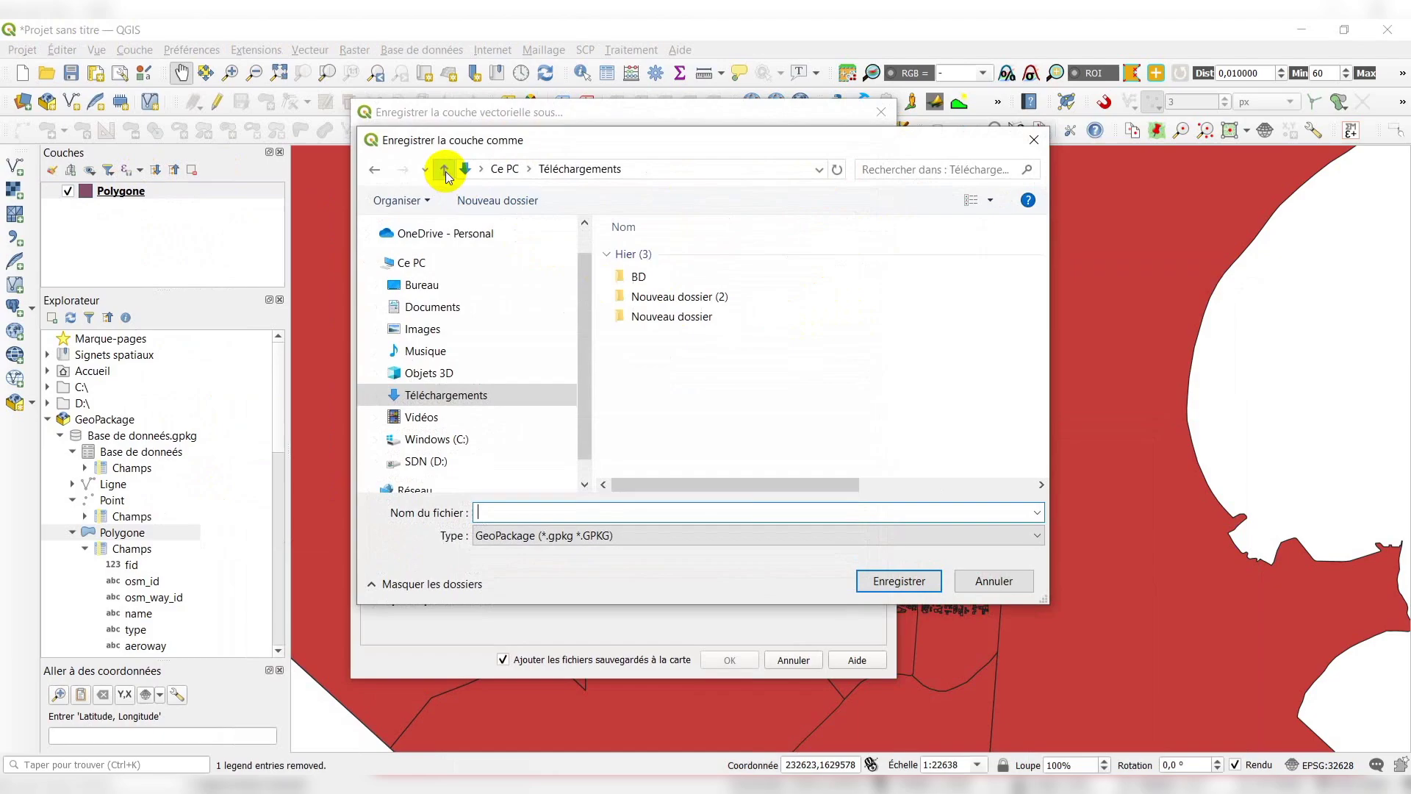
pyautogui.click(477, 201)
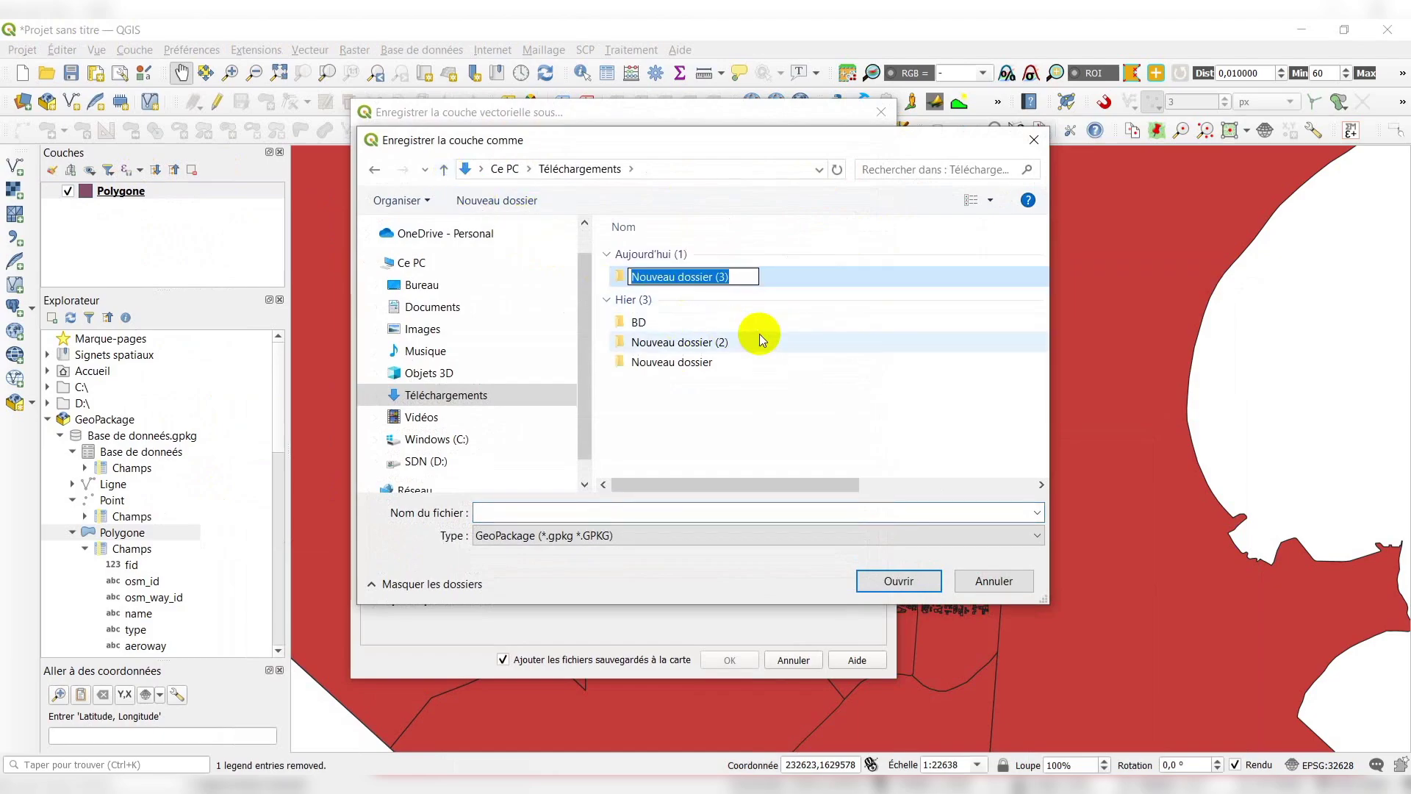
pyautogui.click(747, 401)
pyautogui.doubleClick(707, 277)
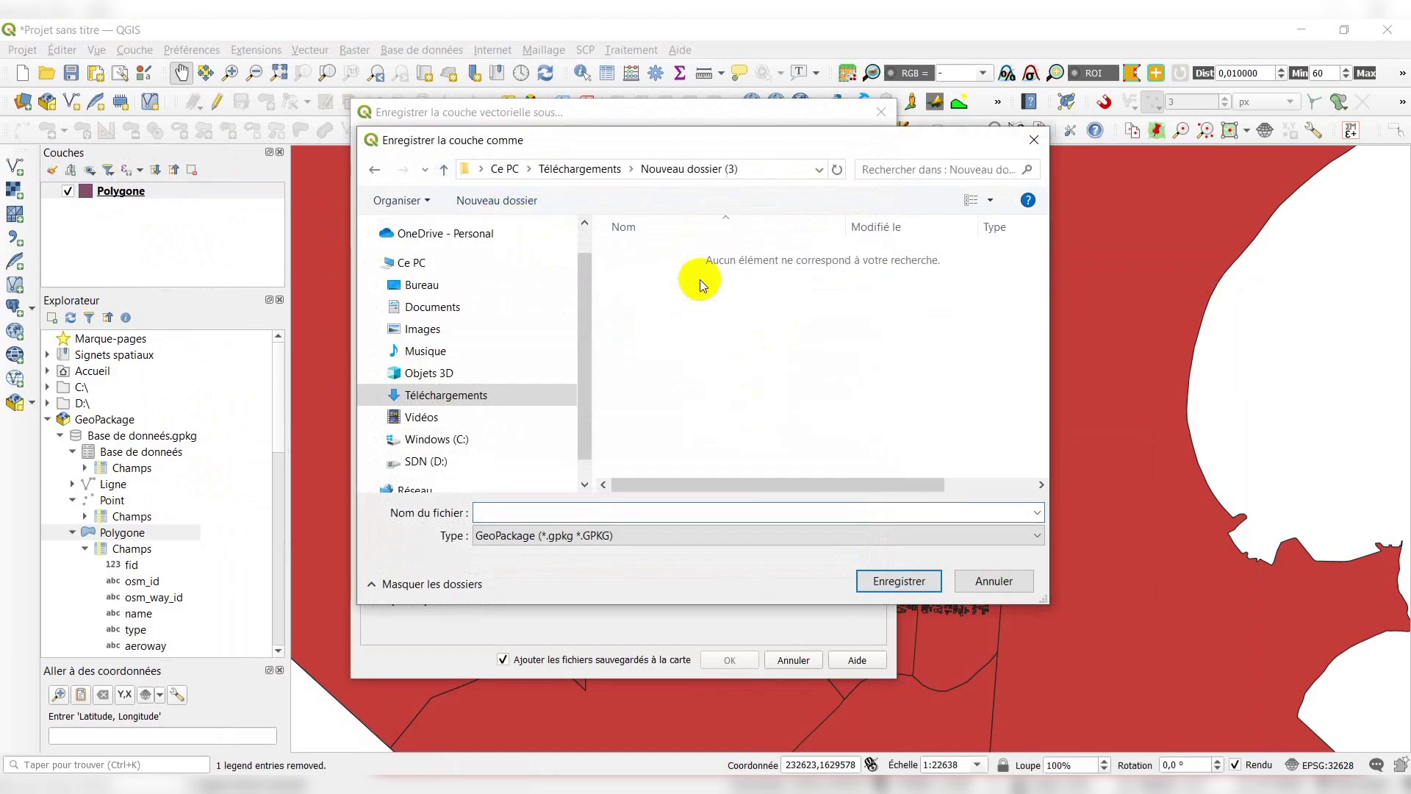
# Name the output file Polygone2 and export the layer to it, keeping EPSG:32628 and the layer name Polygone2
pyautogui.click(583, 513)
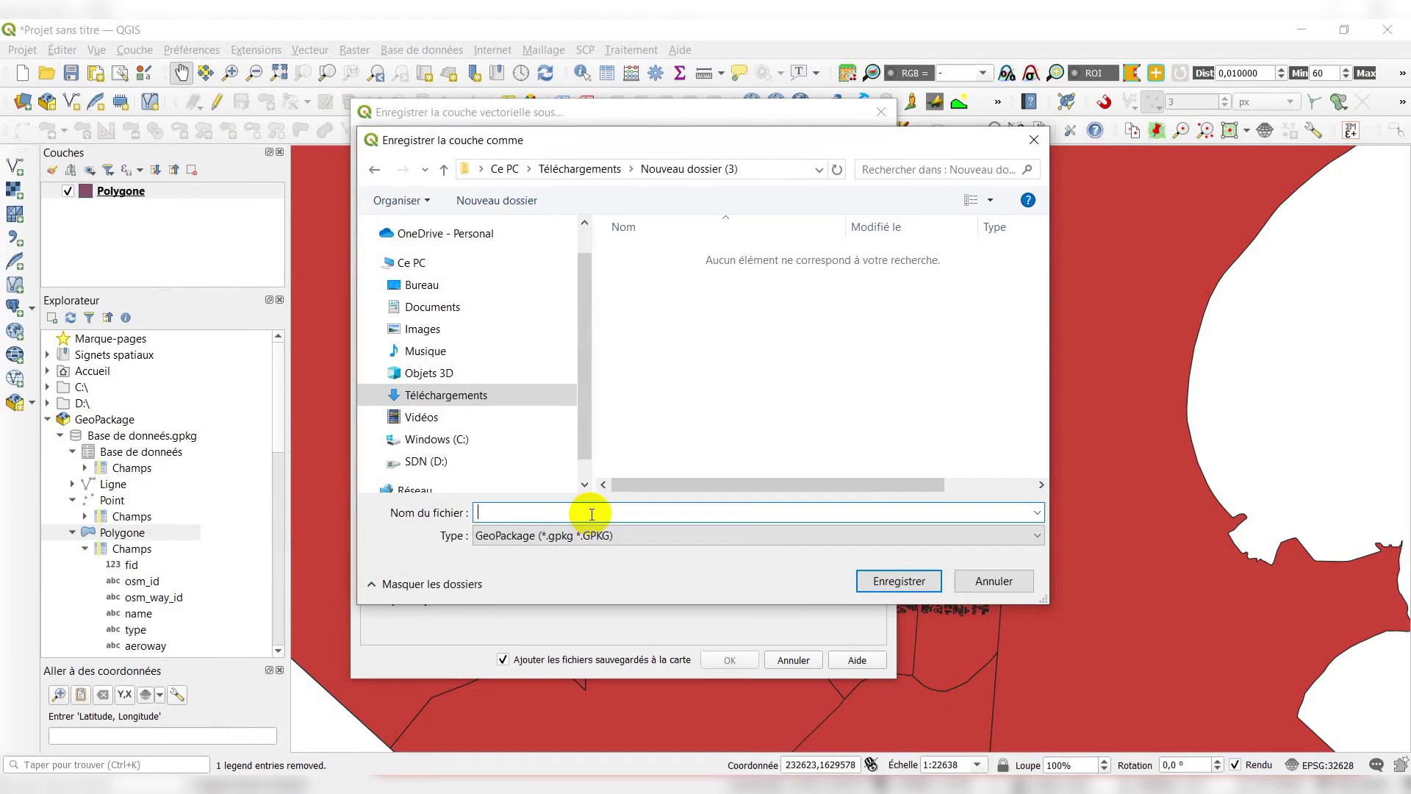
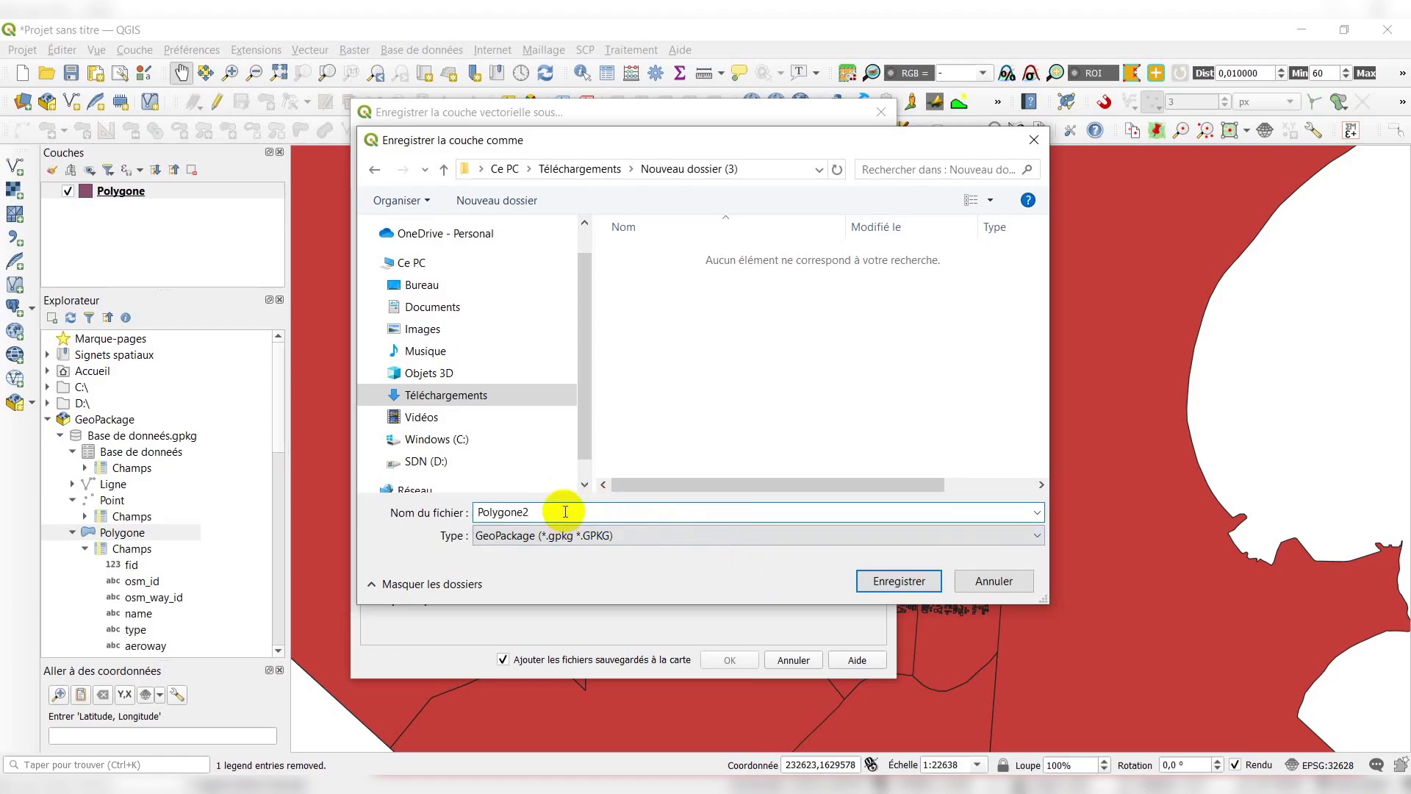
pyautogui.click(874, 575)
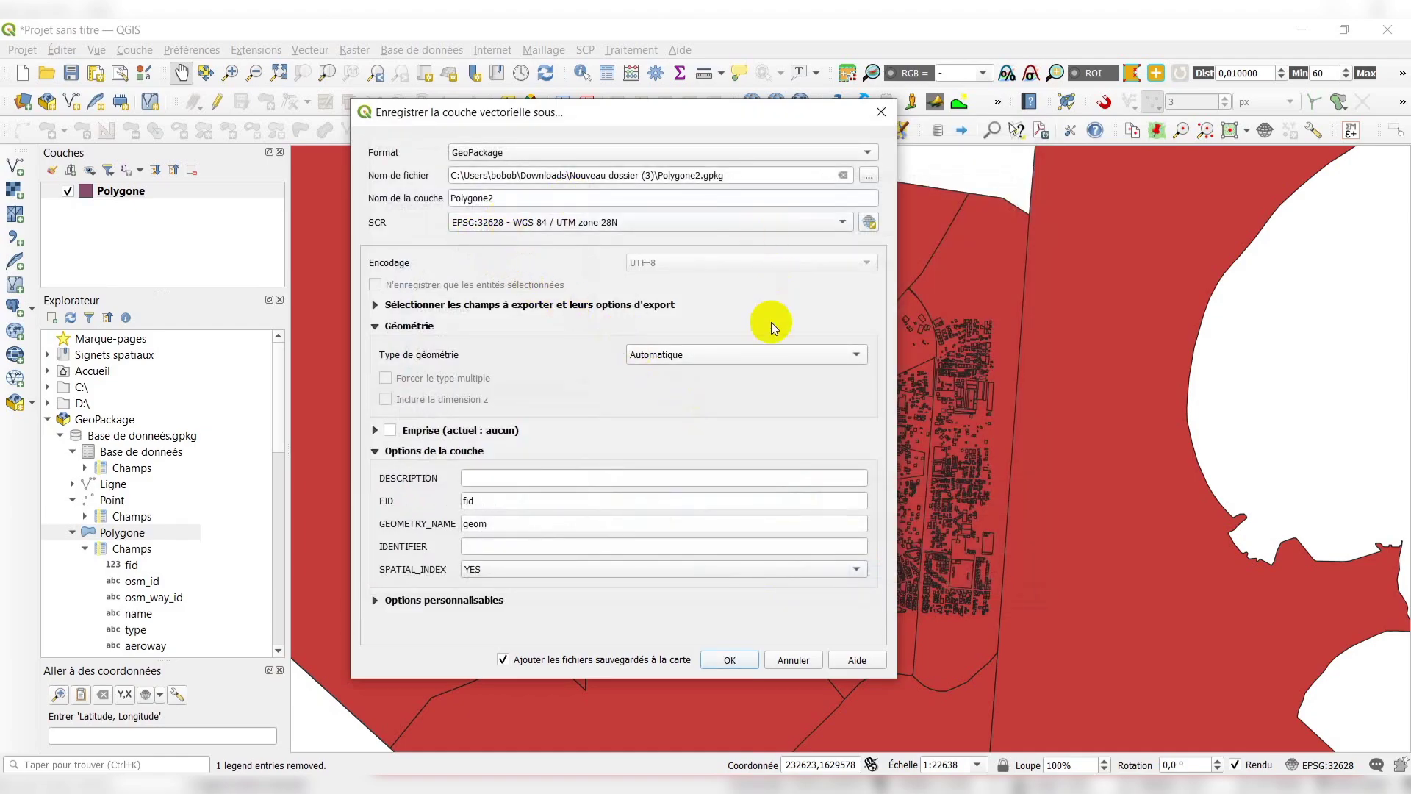
pyautogui.click(496, 198)
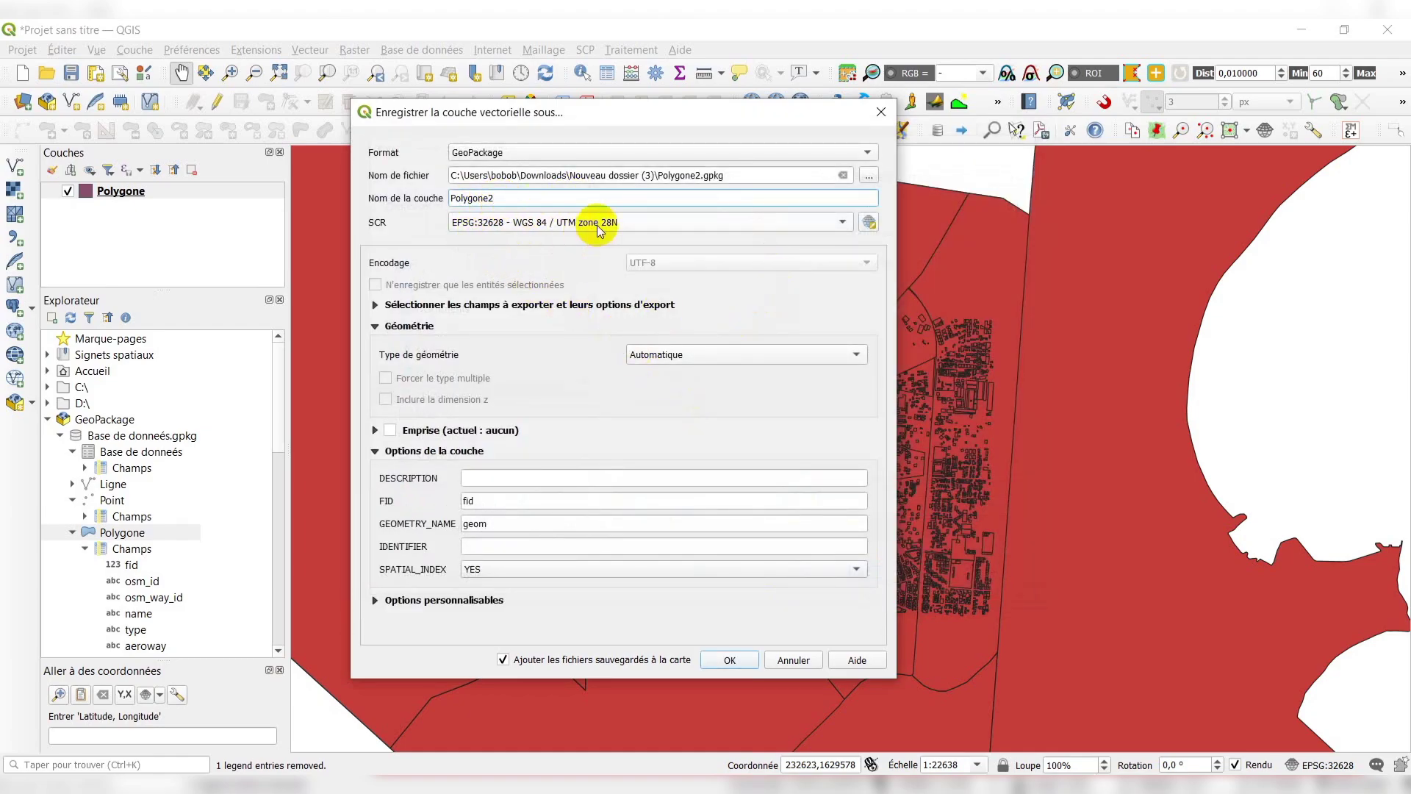
pyautogui.click(724, 659)
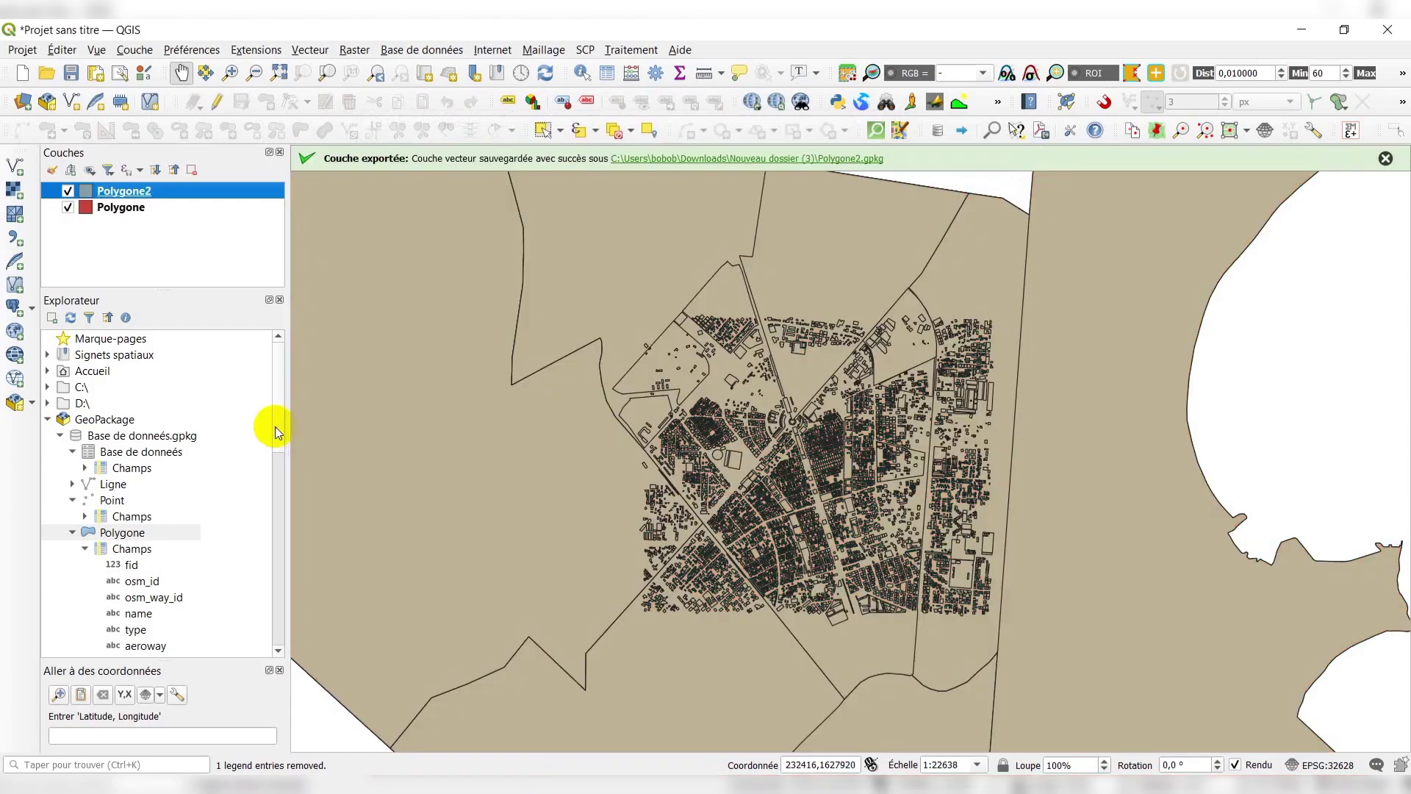
# Remove both the Polygone2 and Polygone layers from the project and dismiss the export notification
pyautogui.click(121, 208)
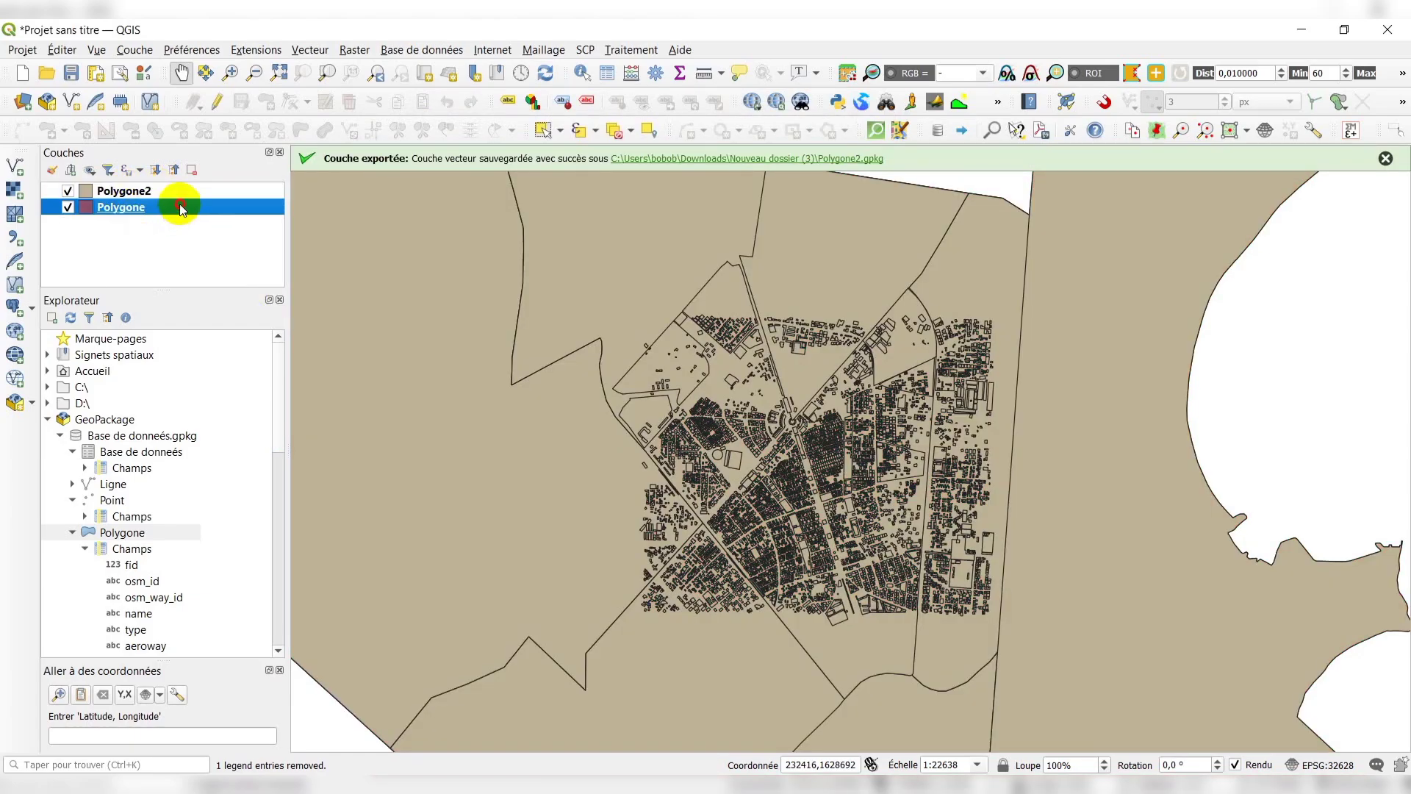
pyautogui.keyDown('ctrl'); pyautogui.click(163, 191); pyautogui.keyUp('ctrl')
pyautogui.rightClick(163, 190)
pyautogui.click(235, 344)
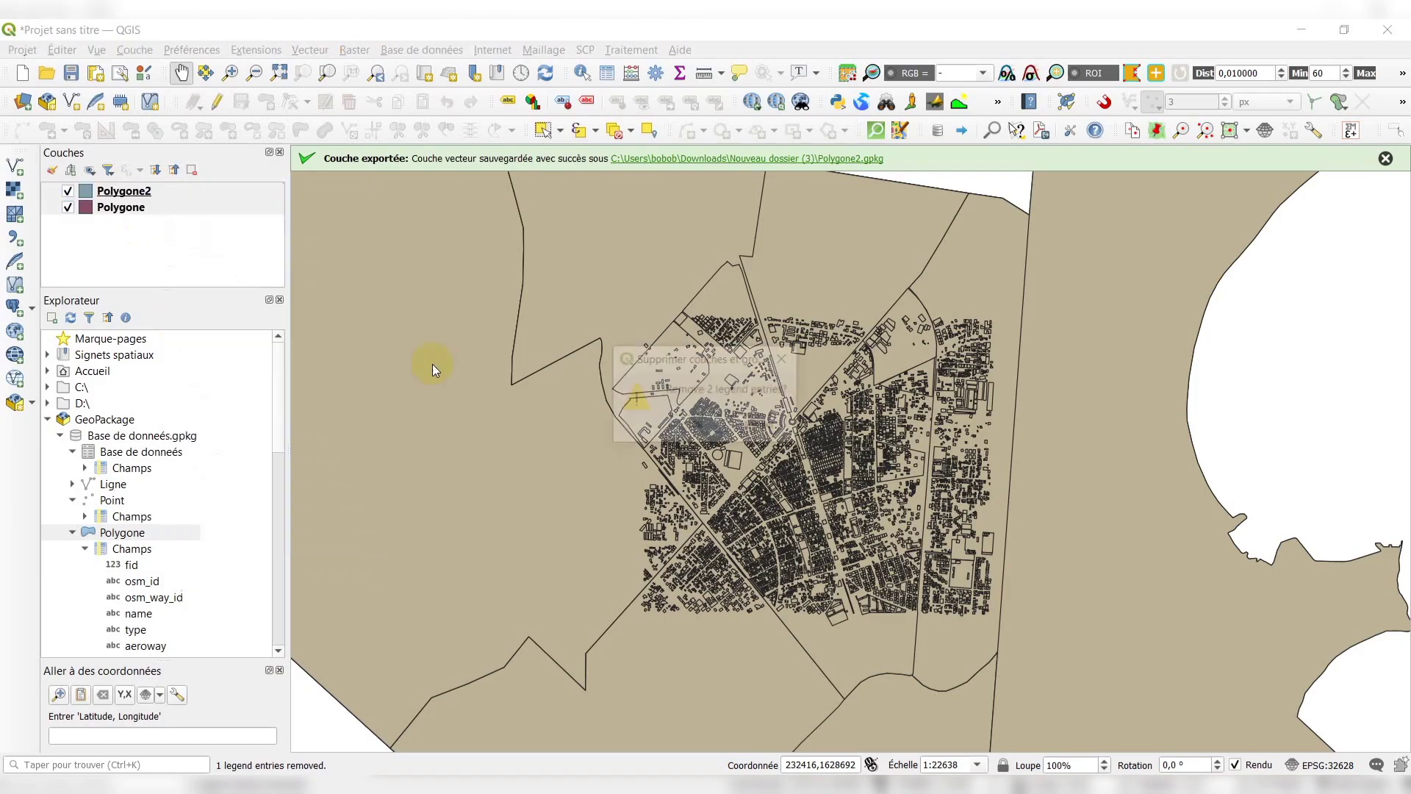
pyautogui.click(699, 420)
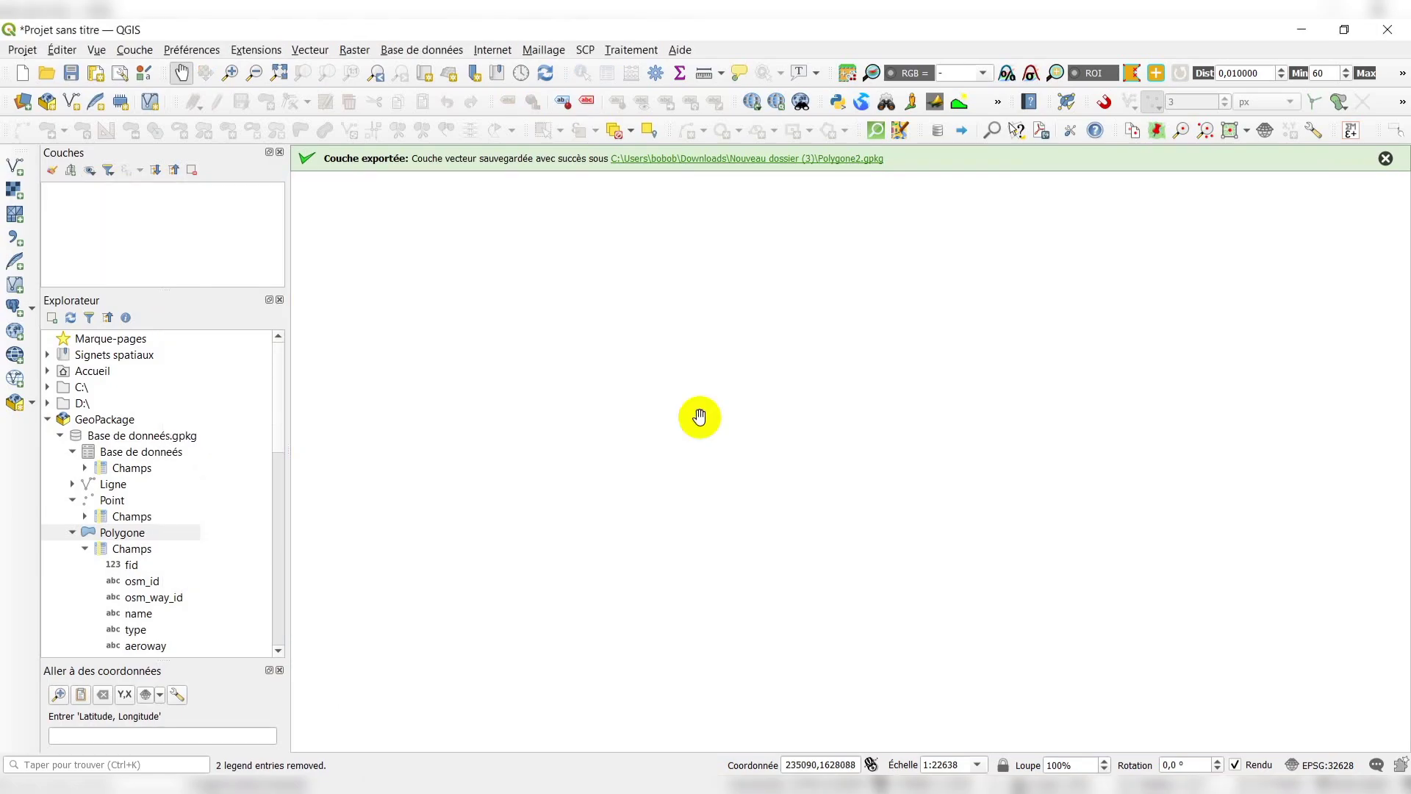
pyautogui.click(1386, 159)
pyautogui.scroll(-1, 74, 441)
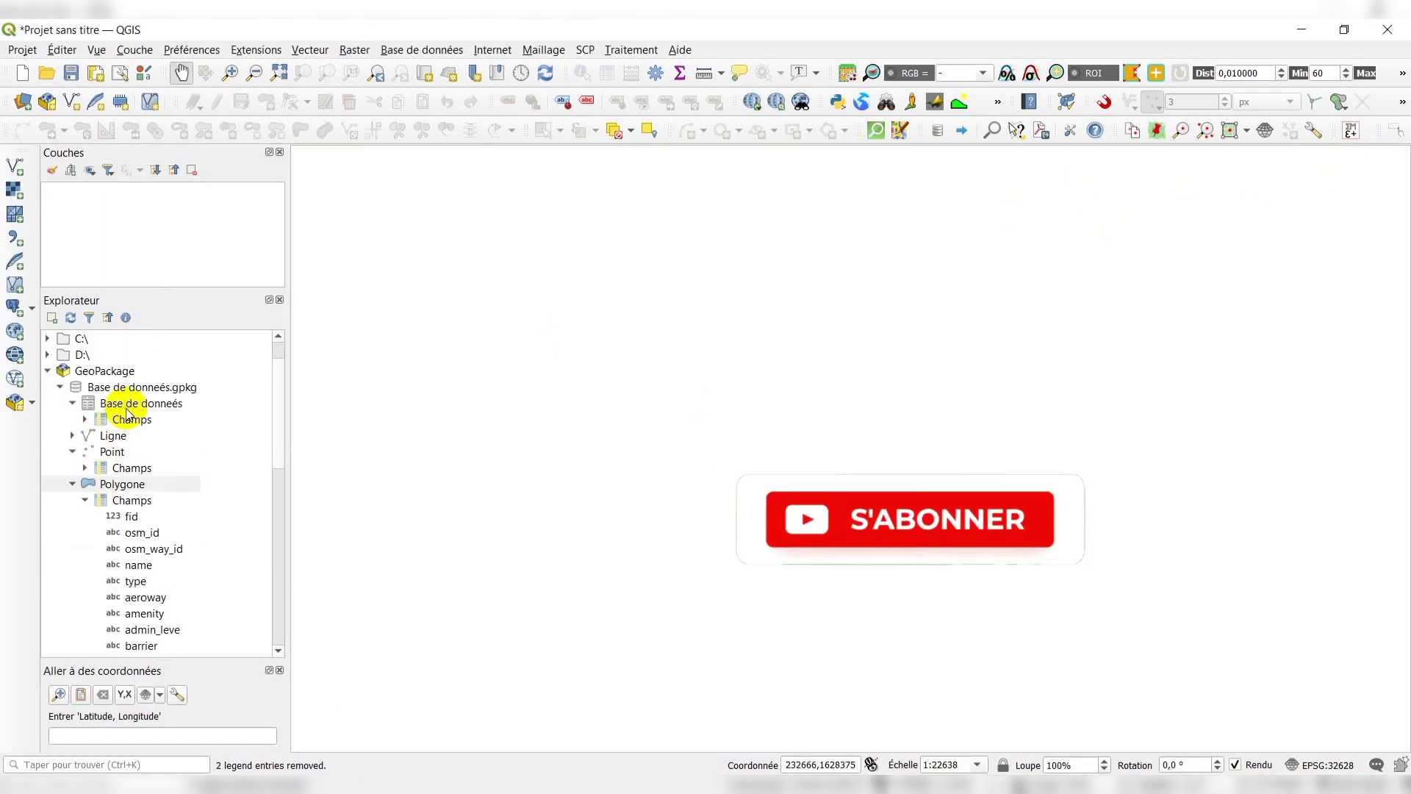
pyautogui.click(107, 372)
pyautogui.doubleClick(107, 373)
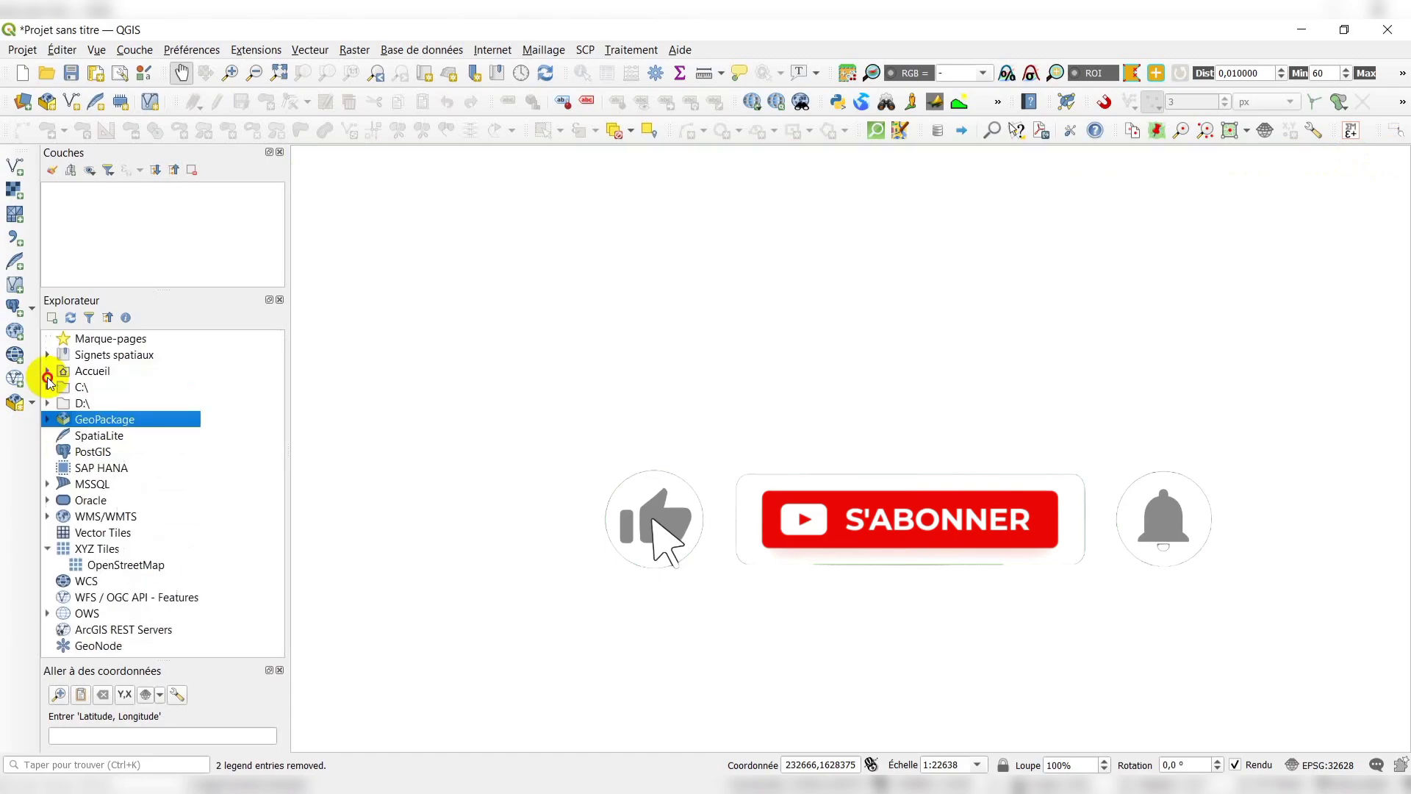
pyautogui.click(48, 420)
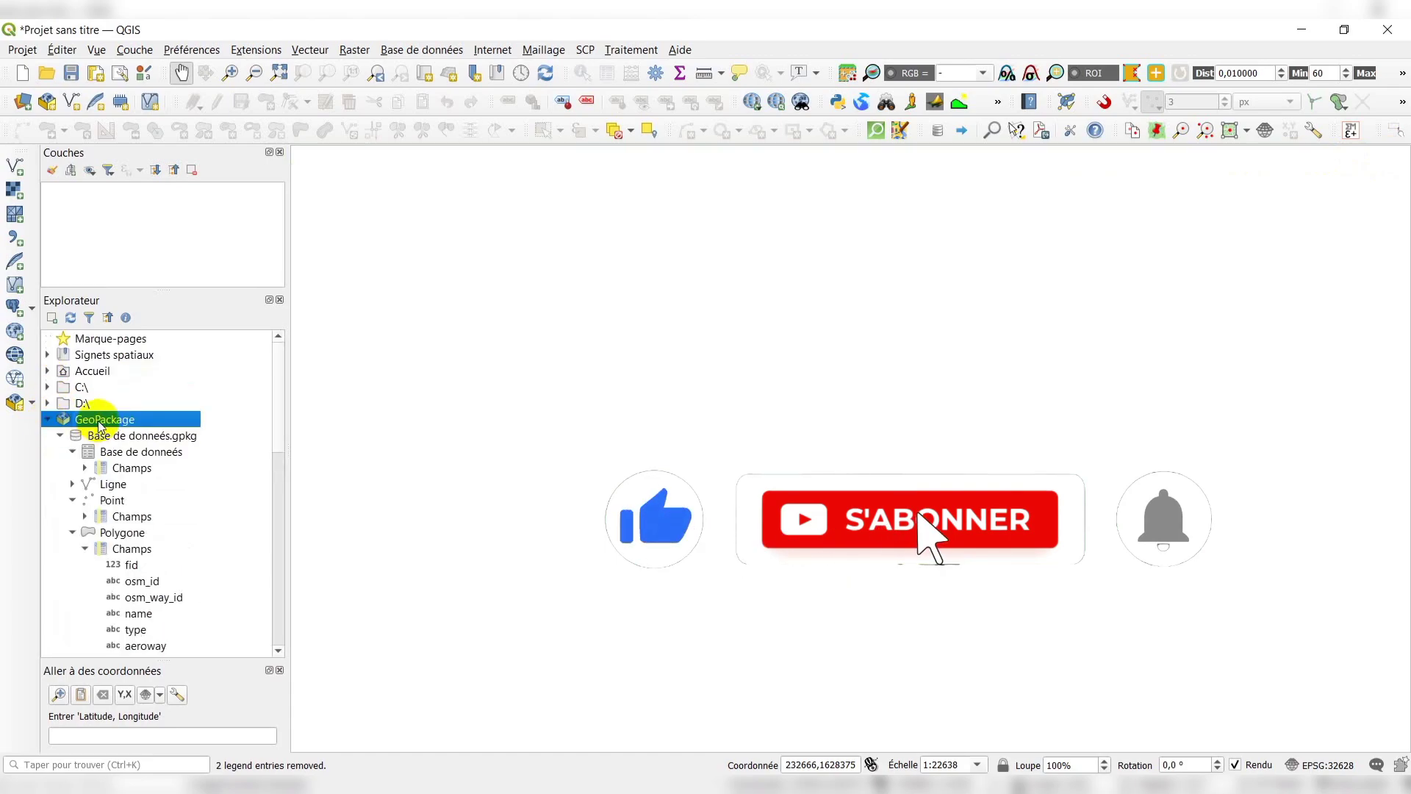
# Add a new GeoPackage connection to Polygone2.gpkg in the Nouveau dossier (3) folder
pyautogui.scroll(-1, 113, 400)
pyautogui.rightClick(128, 370)
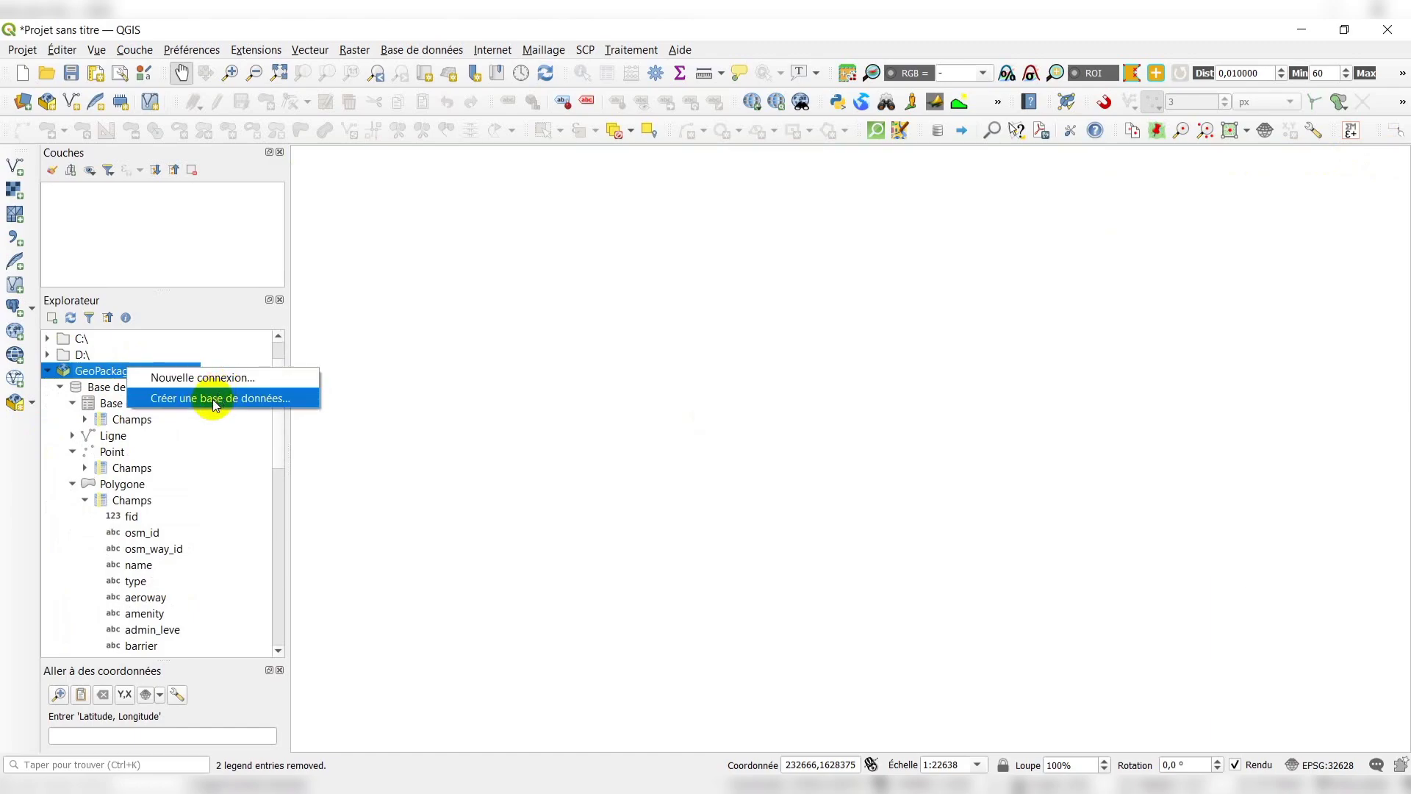
pyautogui.click(208, 378)
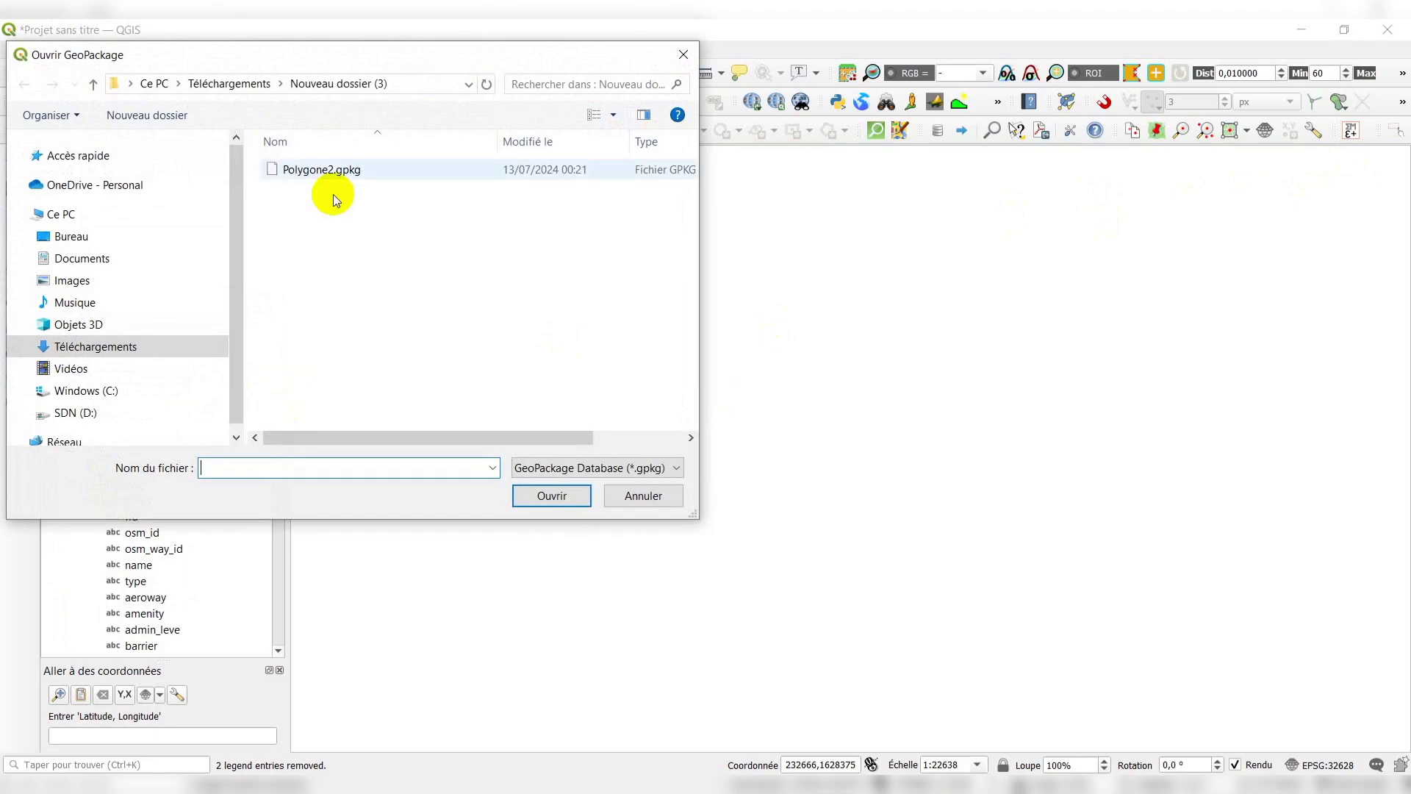
pyautogui.moveTo(351, 59); pyautogui.dragTo(681, 104)
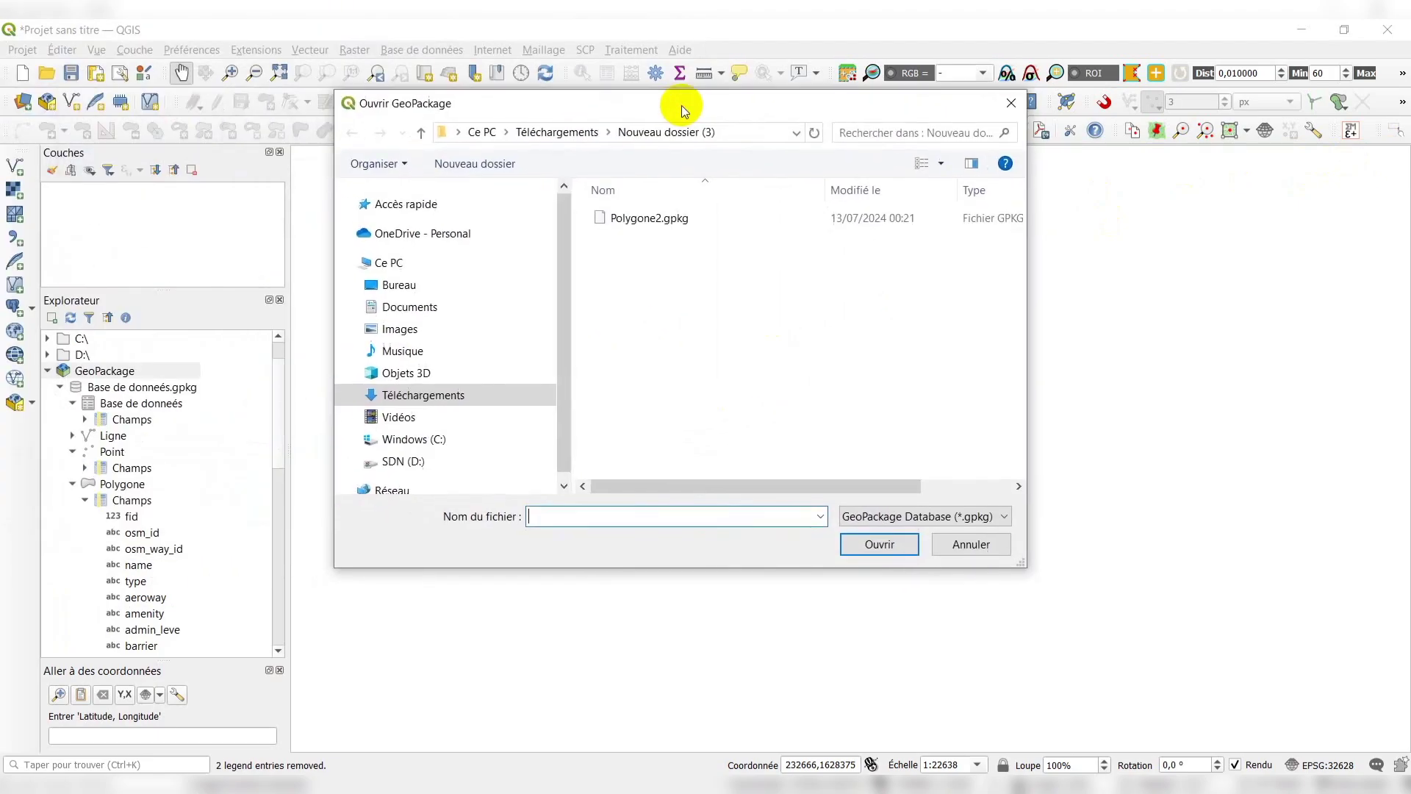
pyautogui.click(644, 223)
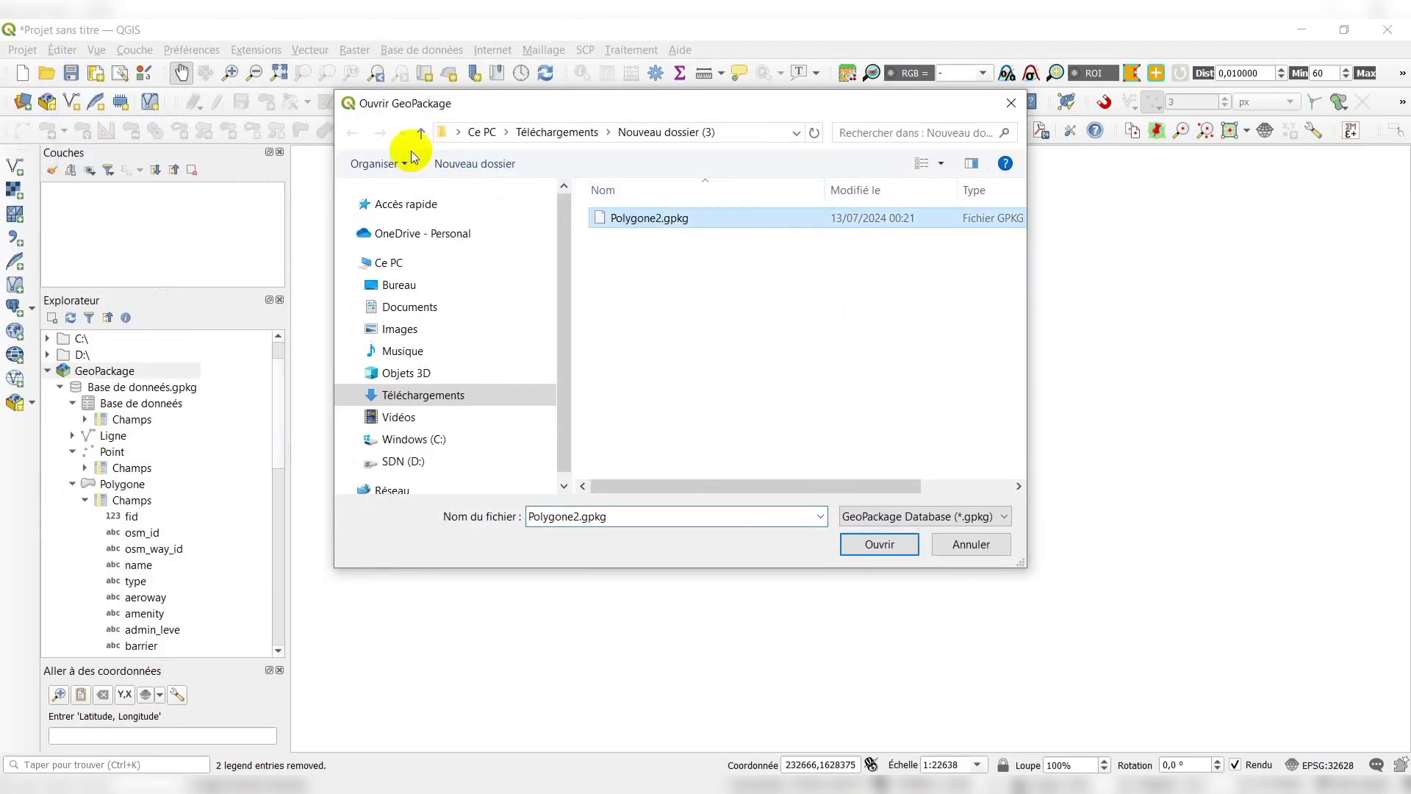
pyautogui.click(424, 136)
pyautogui.doubleClick(665, 236)
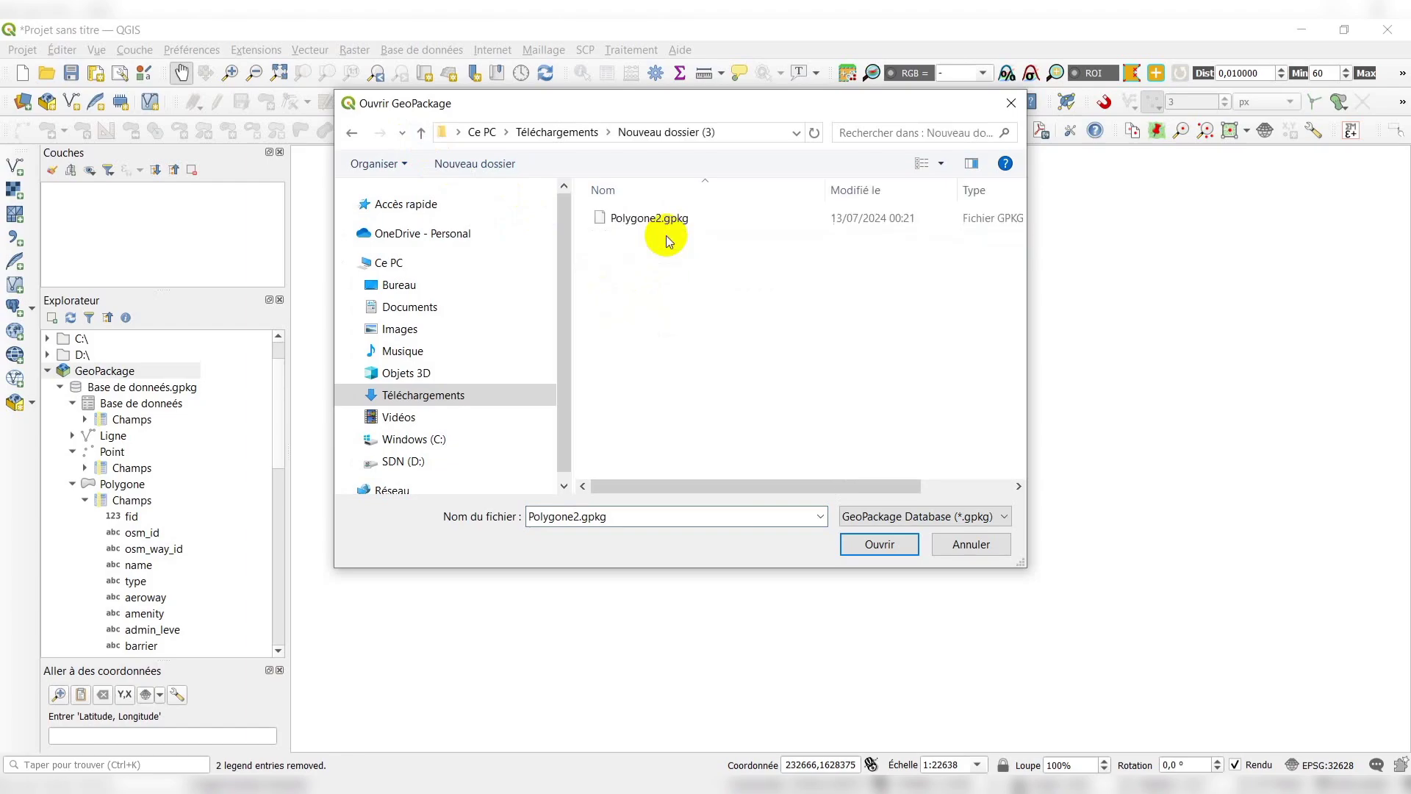
pyautogui.click(641, 225)
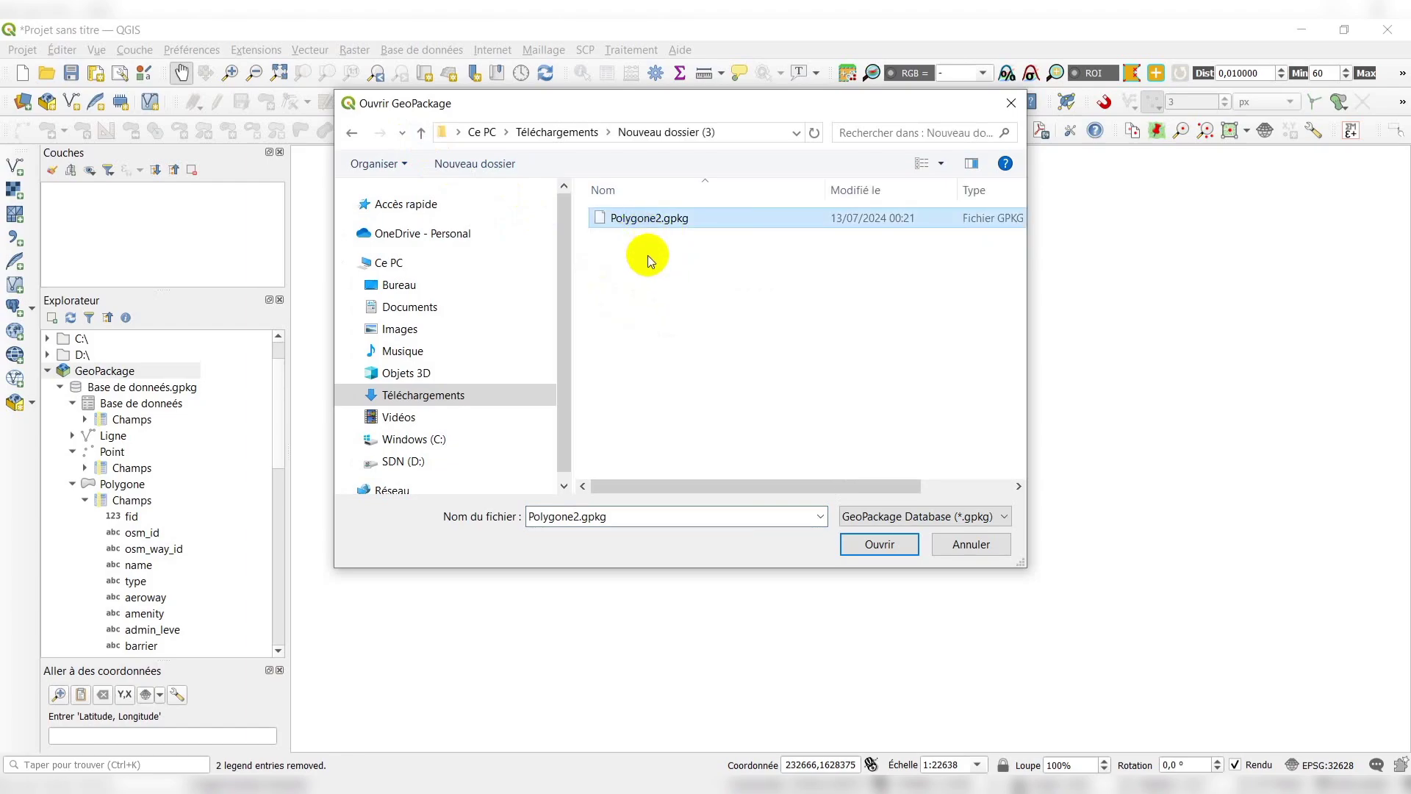
pyautogui.click(874, 544)
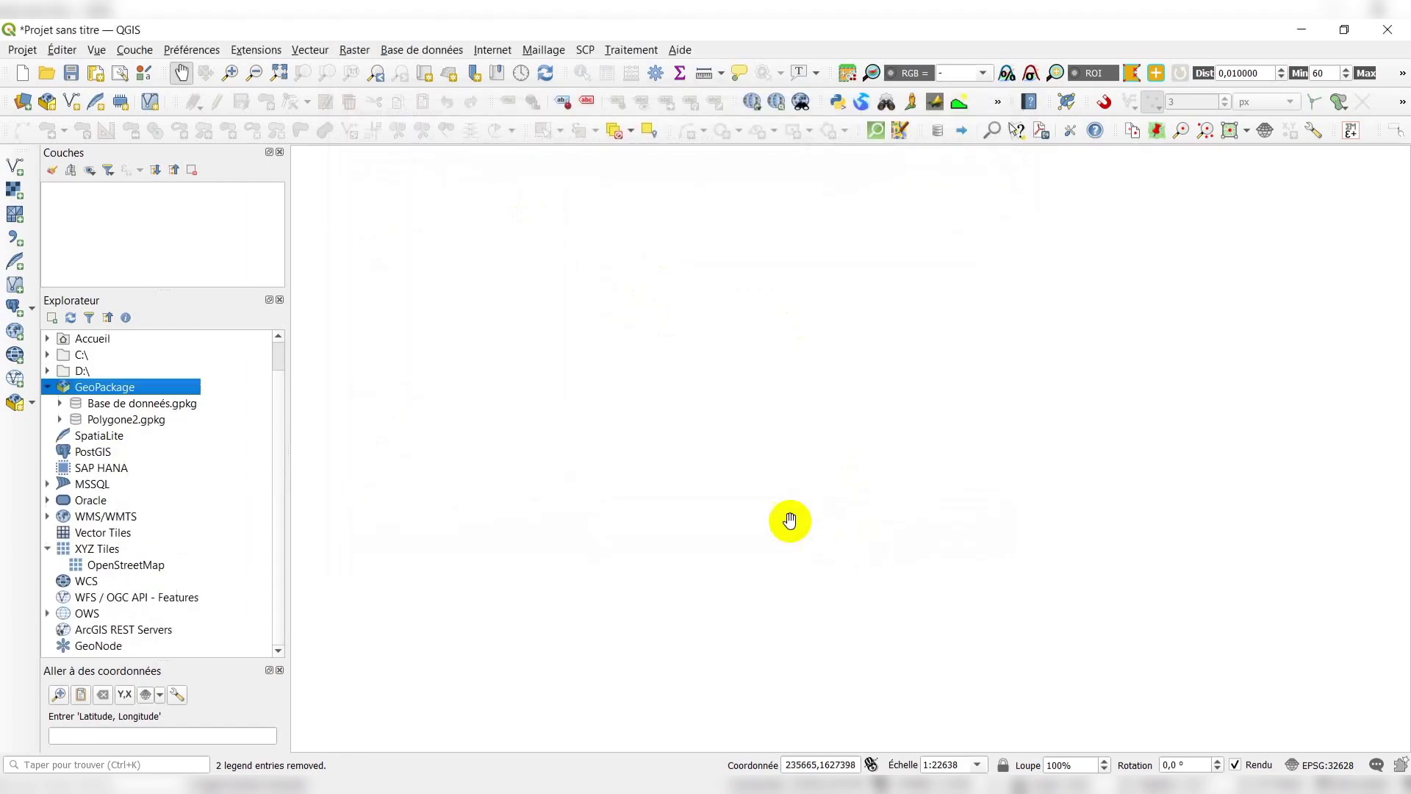
# Expand Polygone2.gpkg down to the field list of its Polygone2 table and select that table
pyautogui.click(61, 419)
pyautogui.click(72, 435)
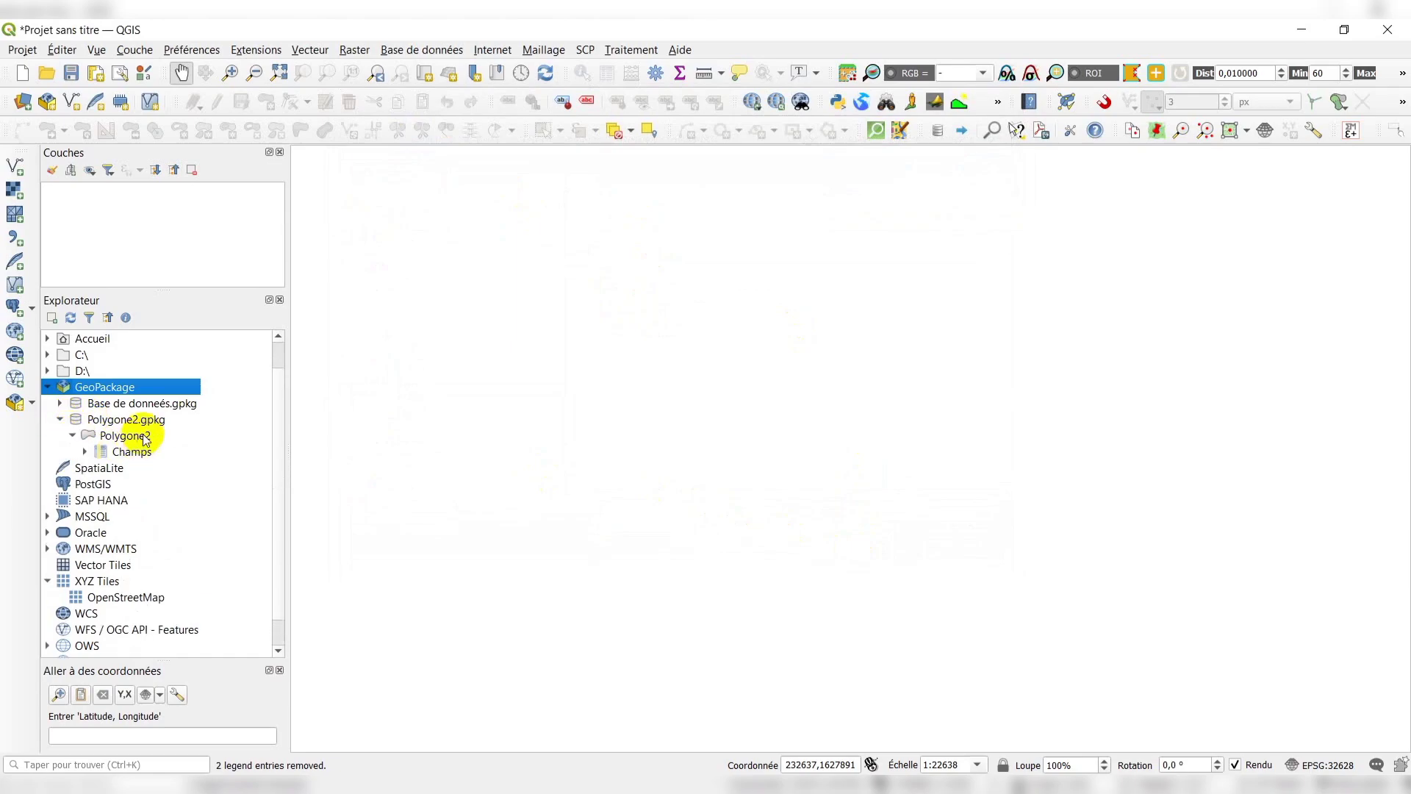
pyautogui.click(85, 452)
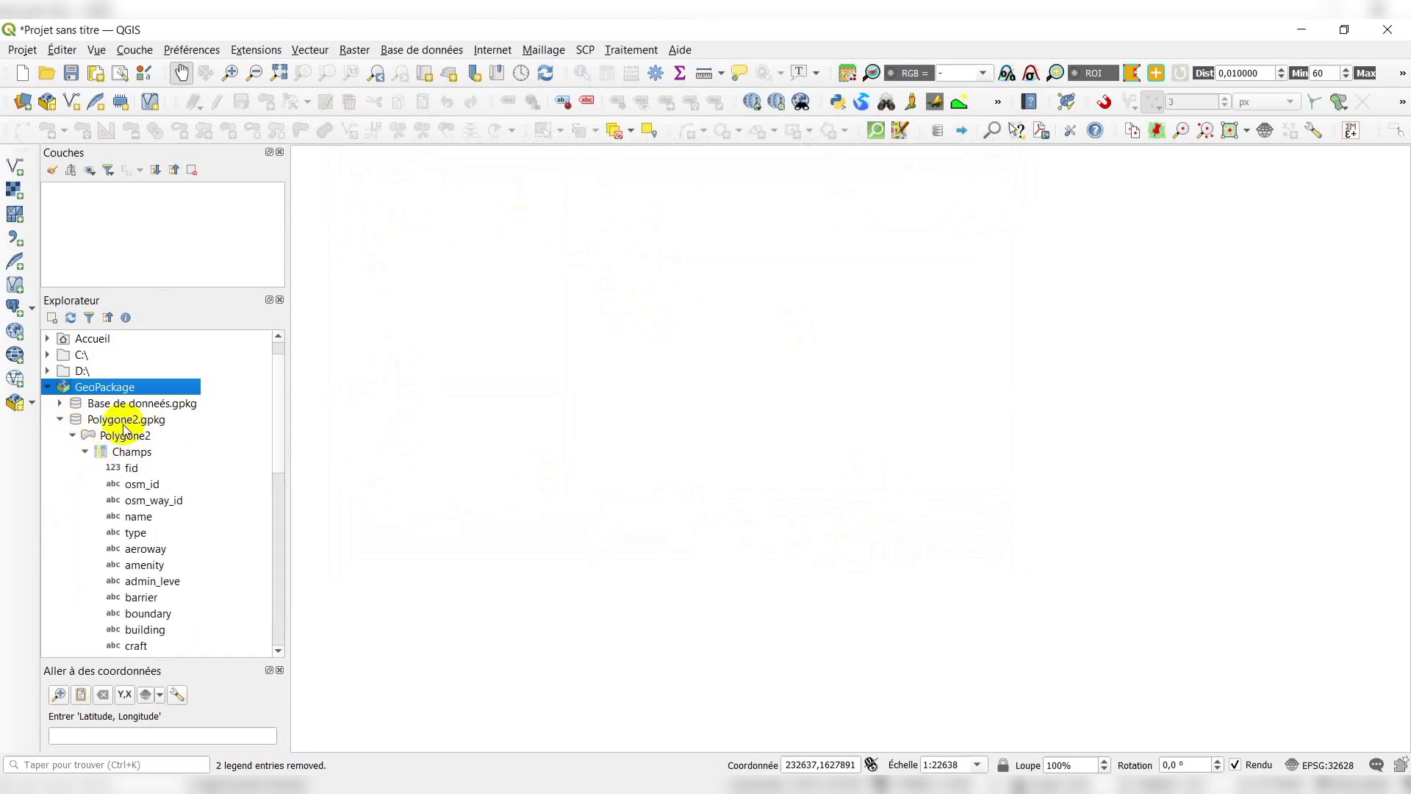
pyautogui.click(122, 435)
# Review the contents of Polygone2.gpkg, going through the Polygone2 table's fields from fid to Surface
pyautogui.scroll(-2, 120, 435)
pyautogui.scroll(3, 121, 435)
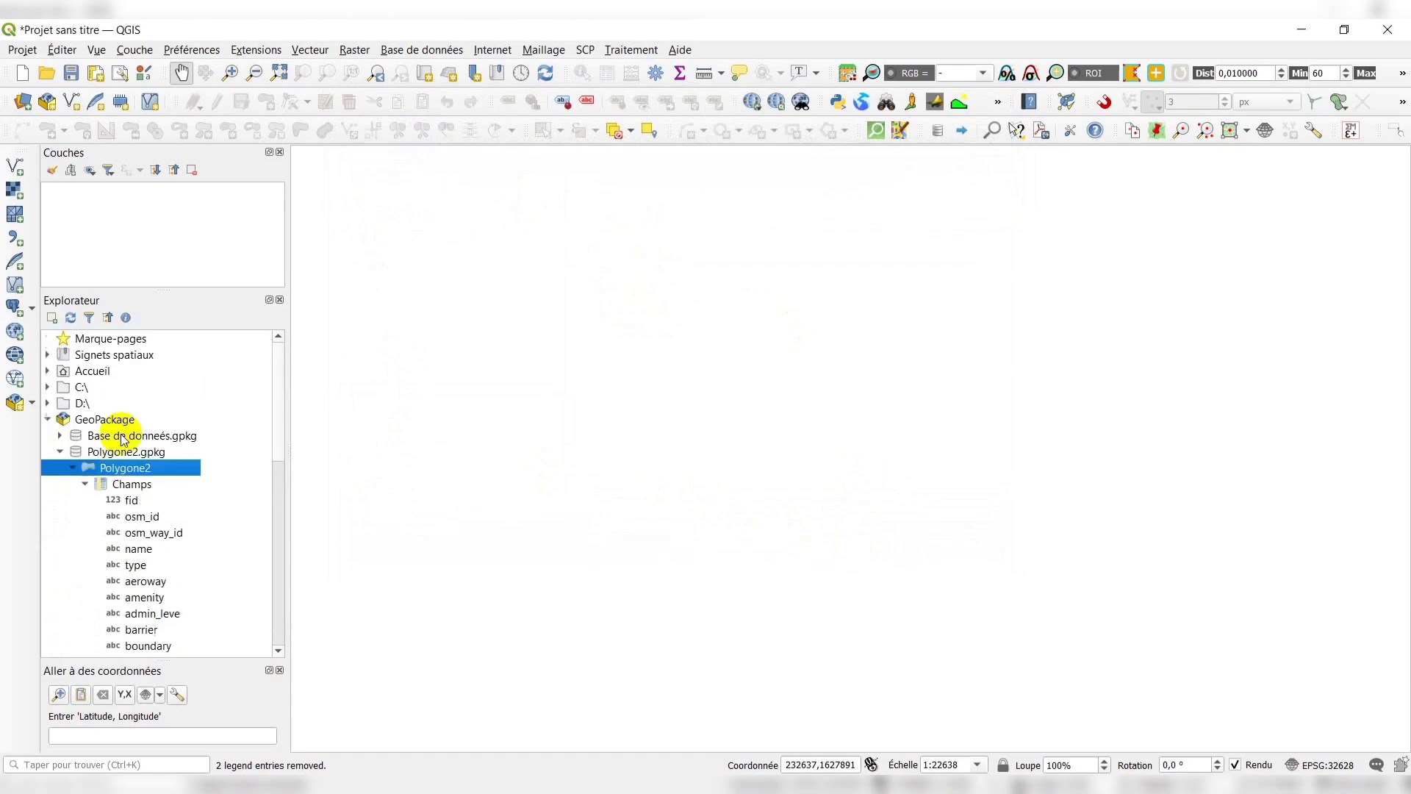
pyautogui.scroll(-2, 122, 437)
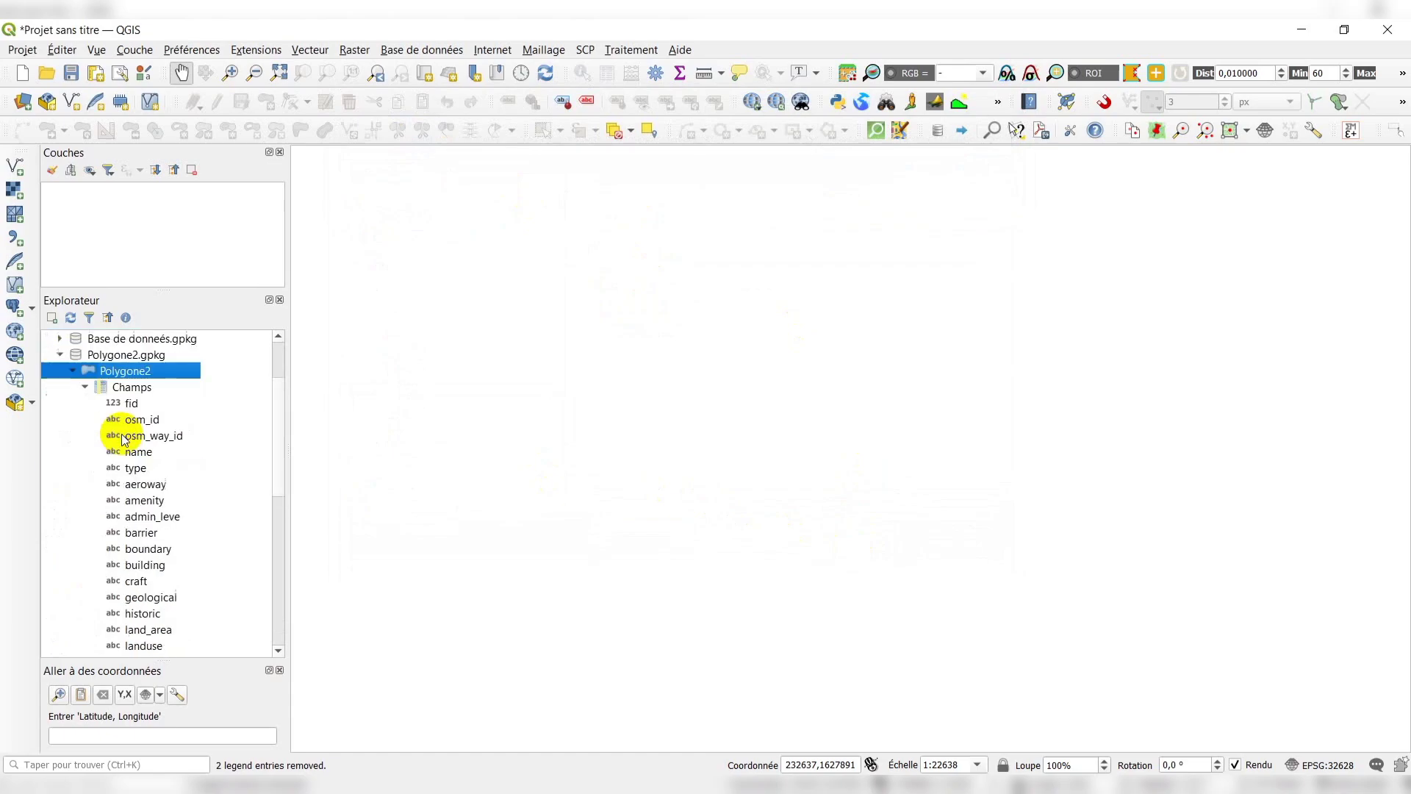
pyautogui.click(140, 355)
pyautogui.scroll(2, 161, 422)
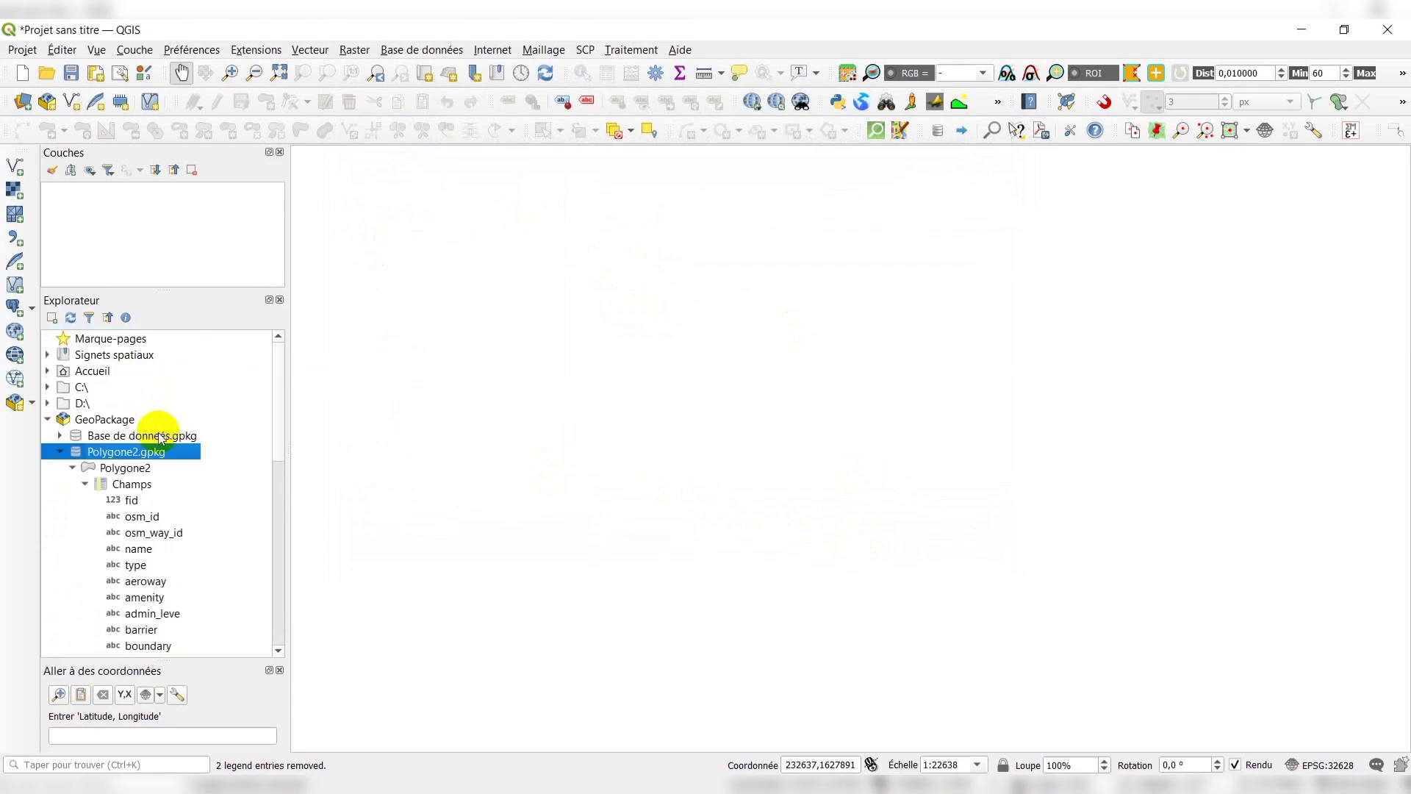
pyautogui.scroll(-1, 157, 435)
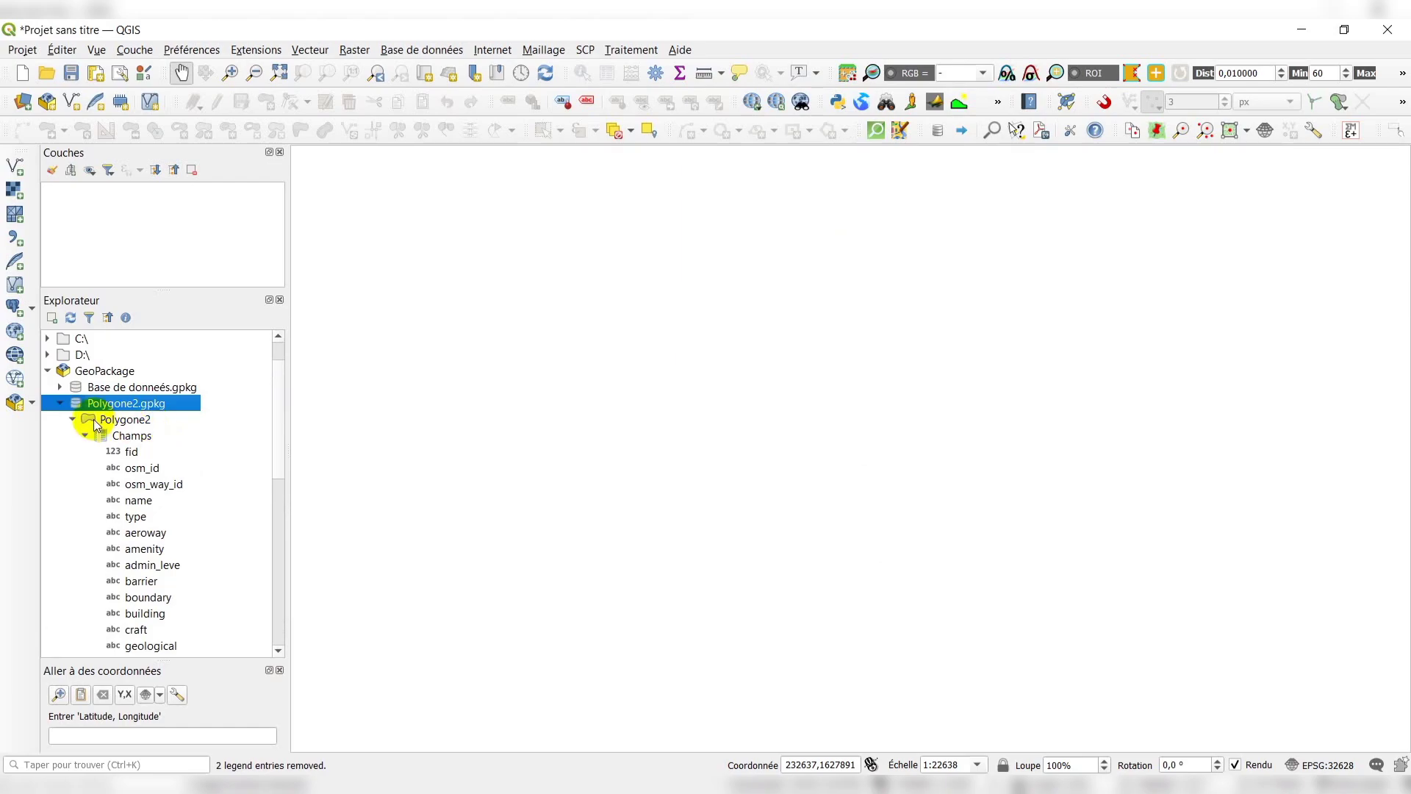
pyautogui.scroll(-3, 103, 420)
pyautogui.scroll(4, 108, 419)
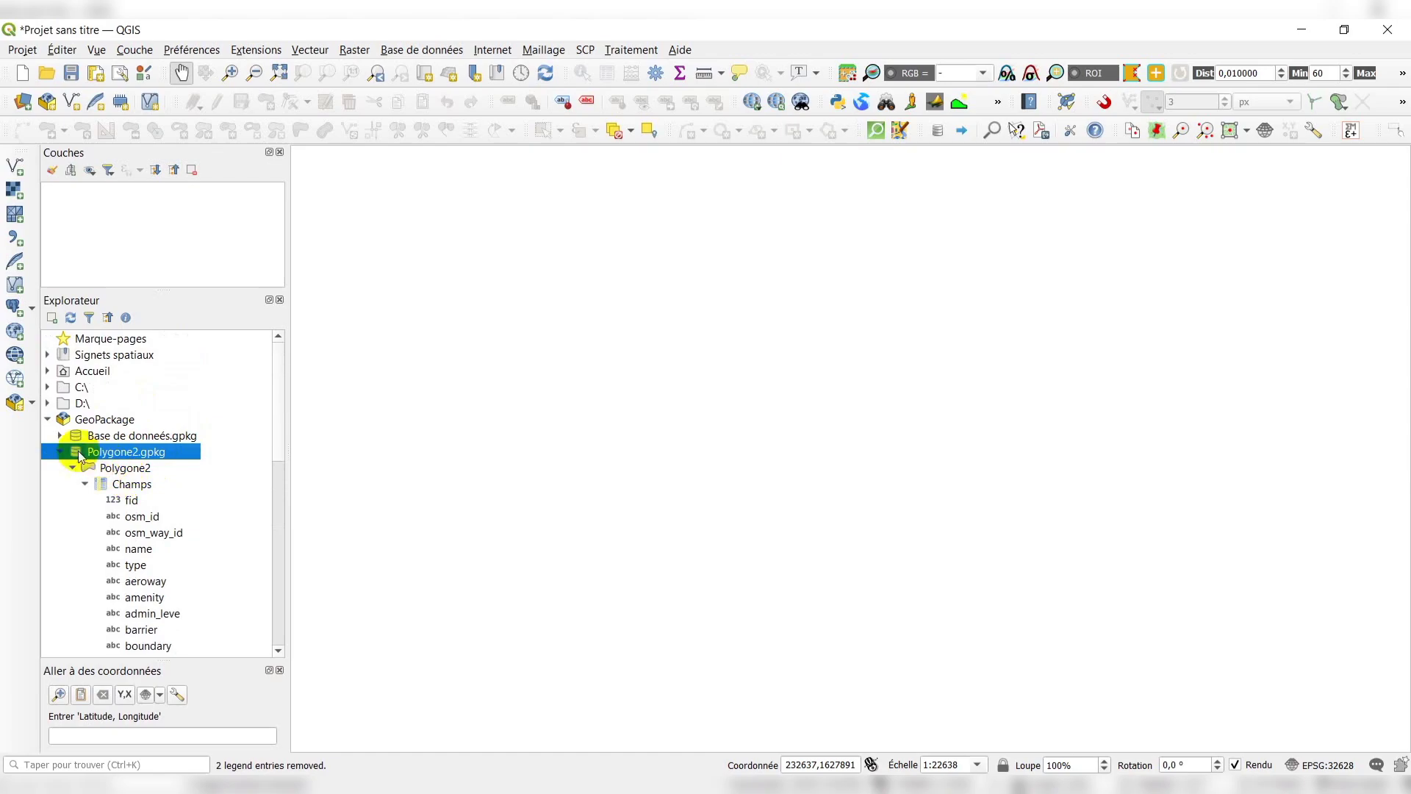
pyautogui.scroll(-7, 138, 445)
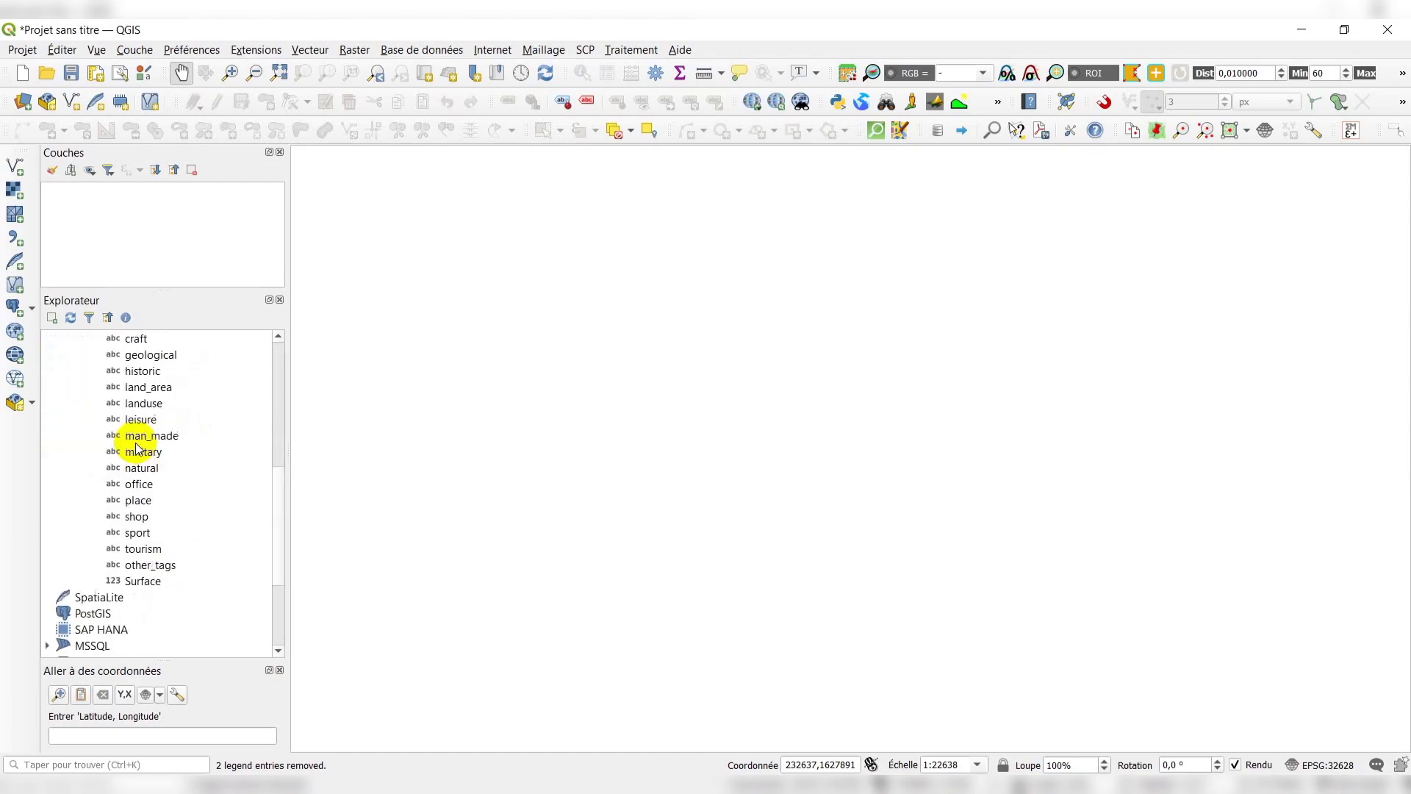
pyautogui.scroll(3, 138, 449)
pyautogui.scroll(3, 136, 444)
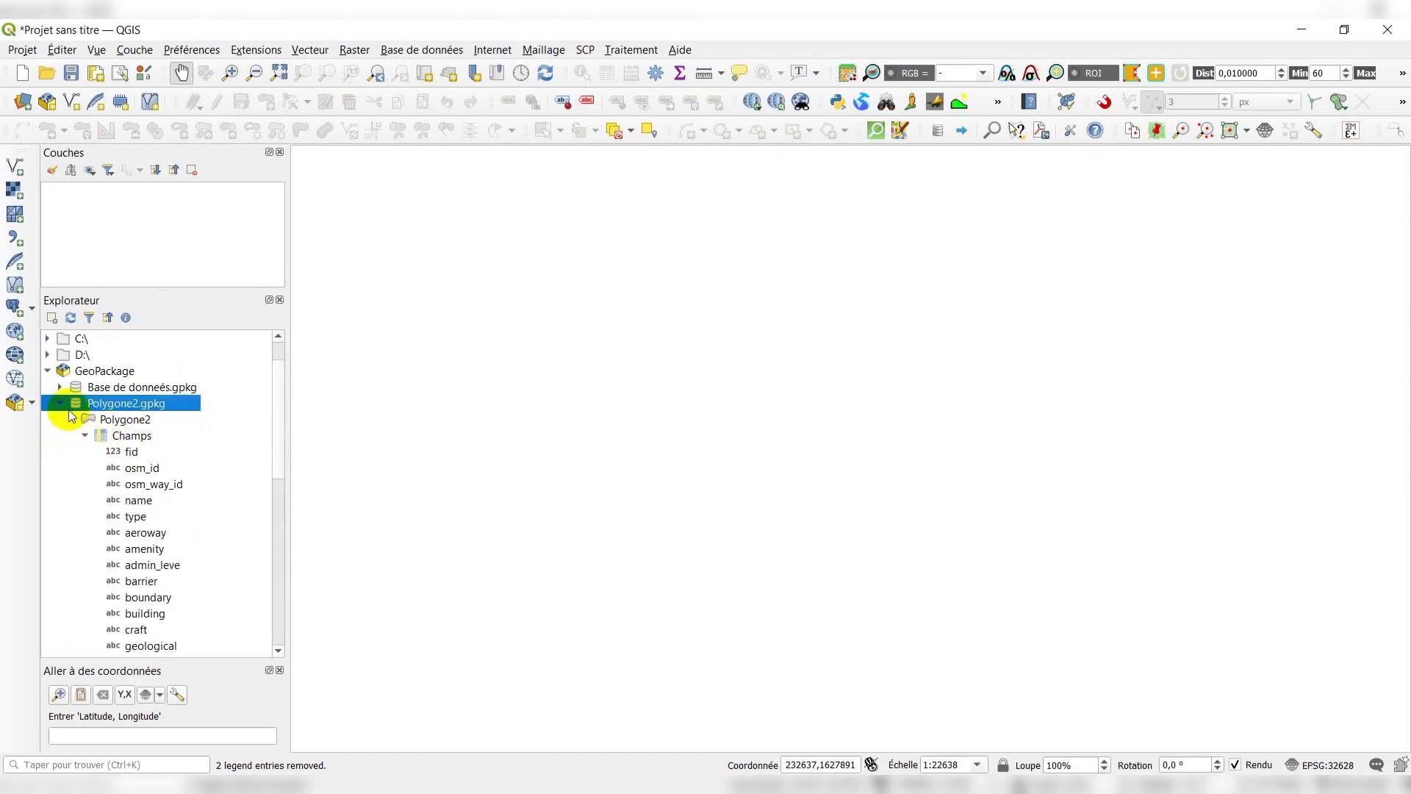
# Expand Base de donneés.gpkg with its Ligne, Point and Polygone tables and open the Point and Ligne field lists
pyautogui.click(58, 387)
pyautogui.click(72, 420)
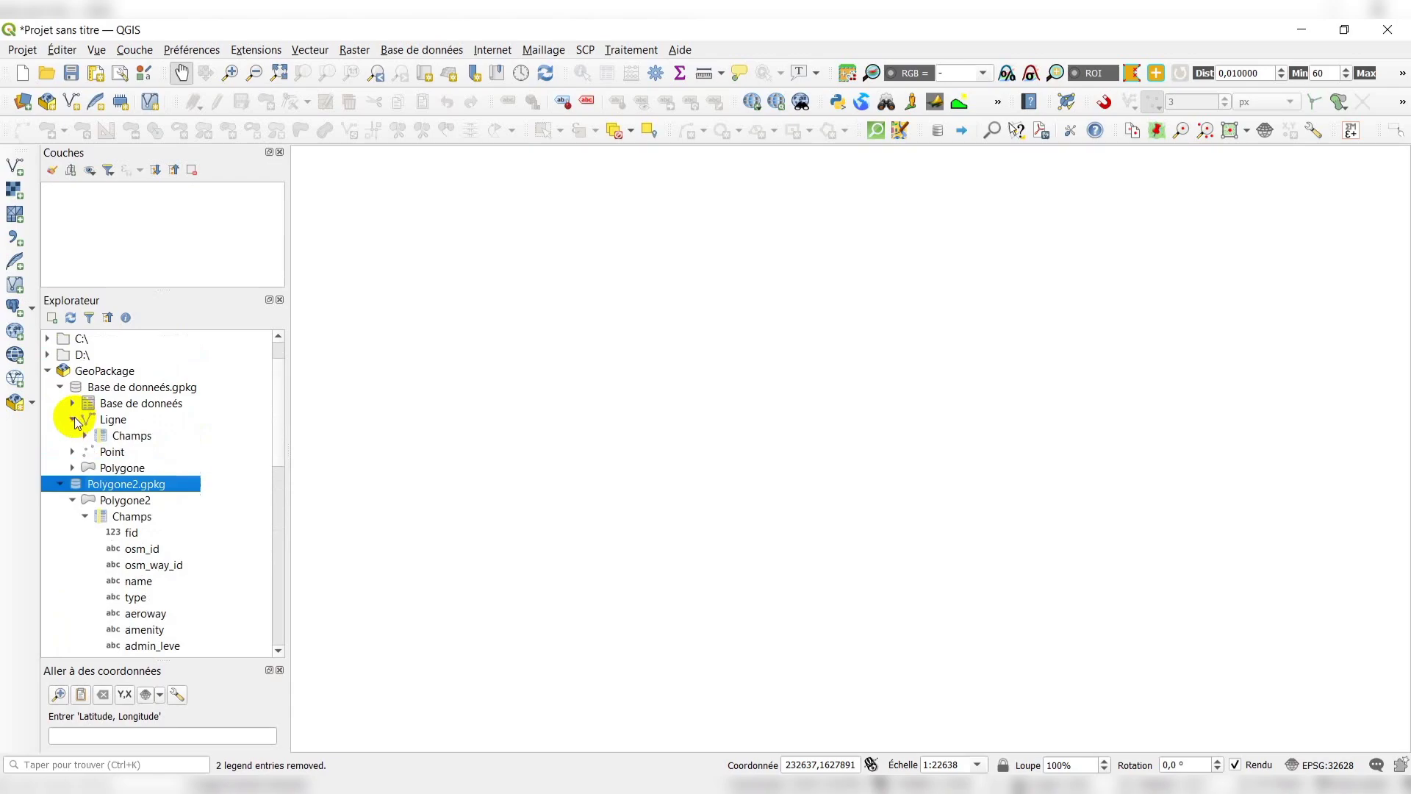
pyautogui.click(74, 452)
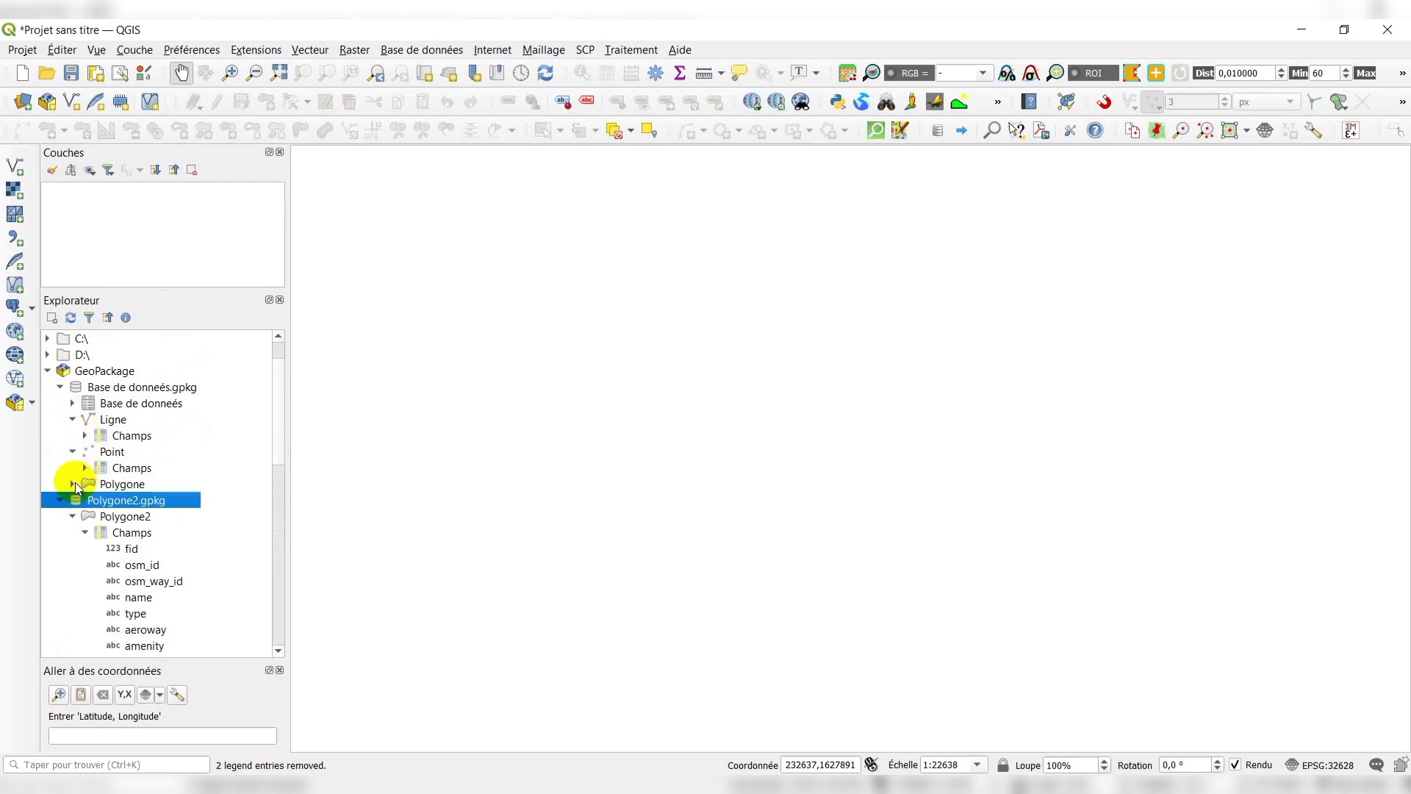
pyautogui.click(75, 482)
pyautogui.click(84, 466)
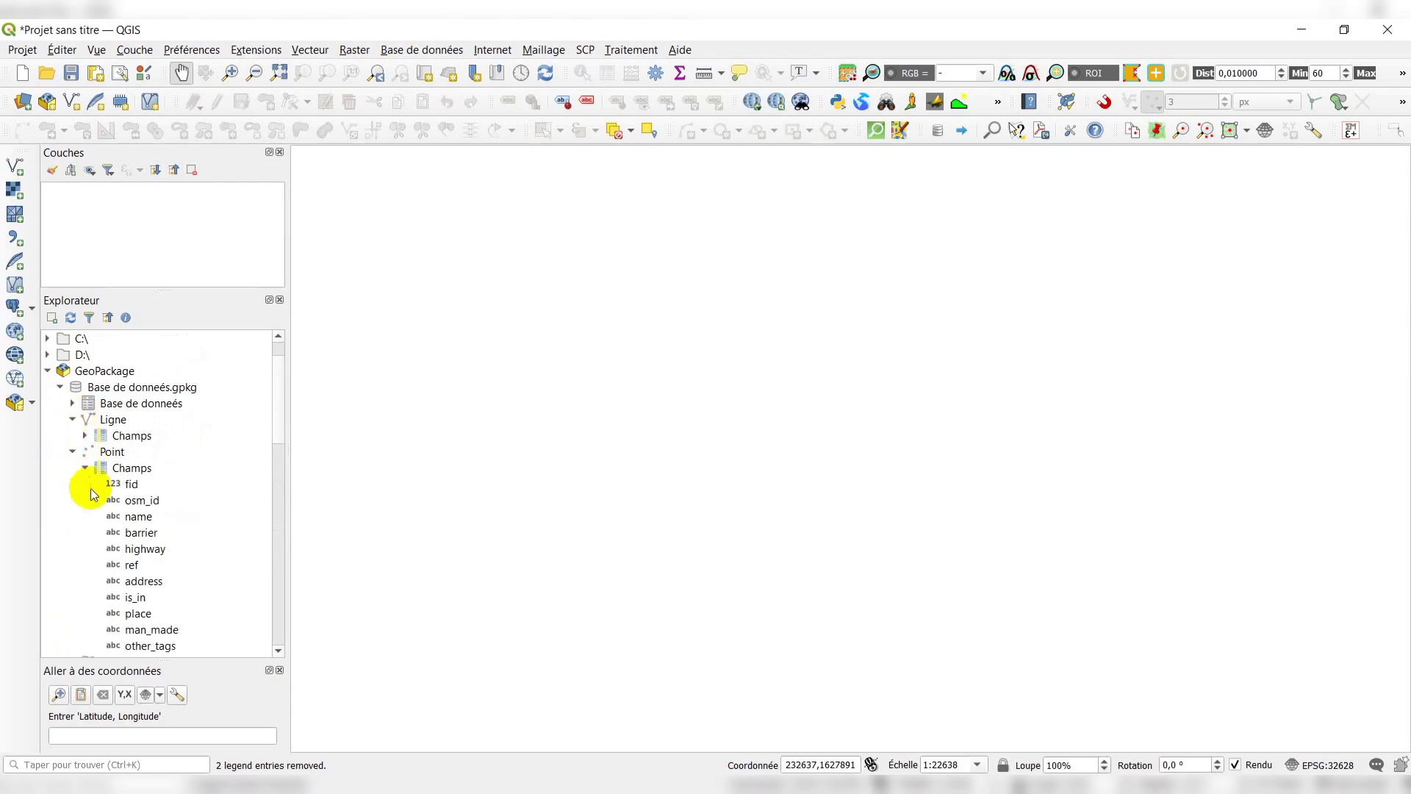
pyautogui.click(85, 435)
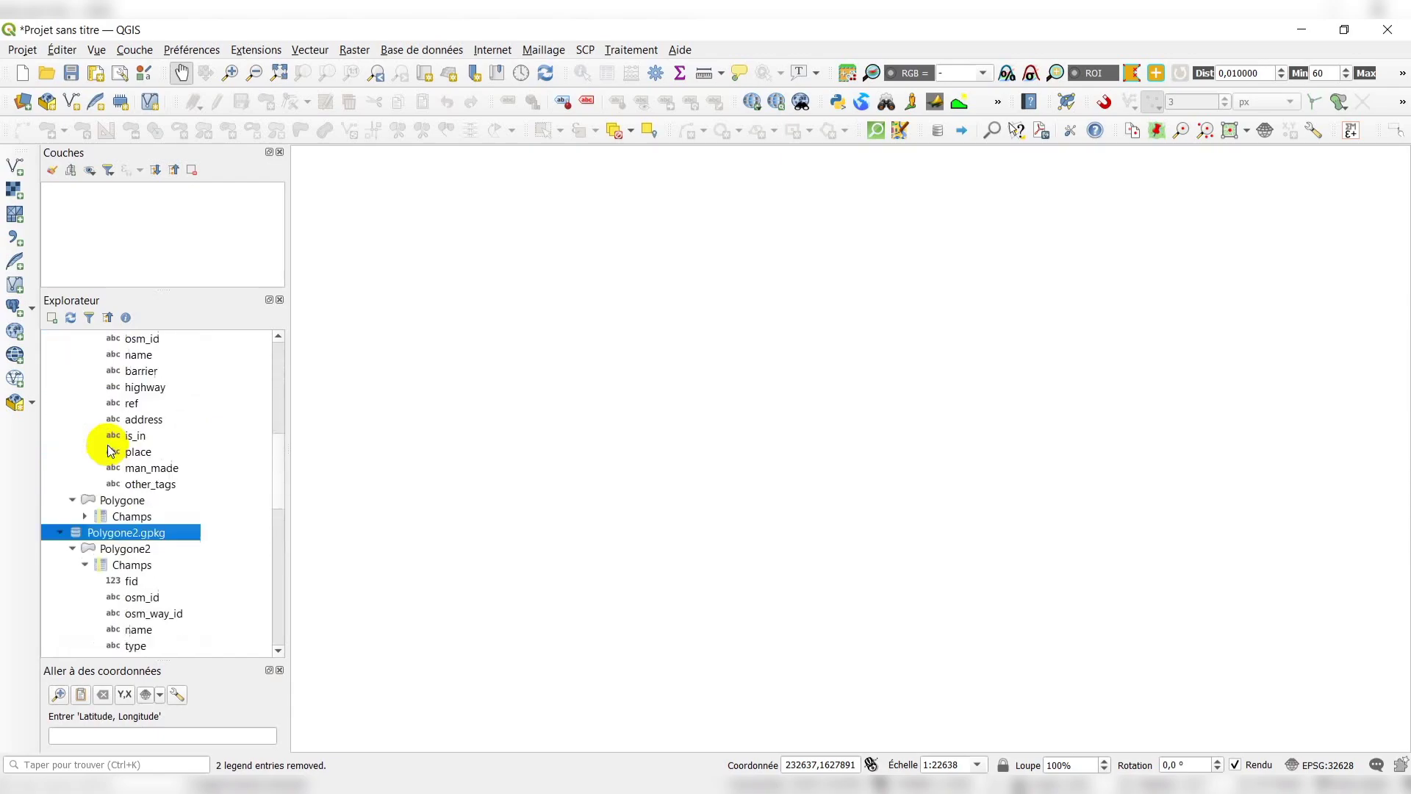
# Add the Ligne and Point tables from Base de donneés.gpkg to the project as layers
pyautogui.scroll(8, 111, 450)
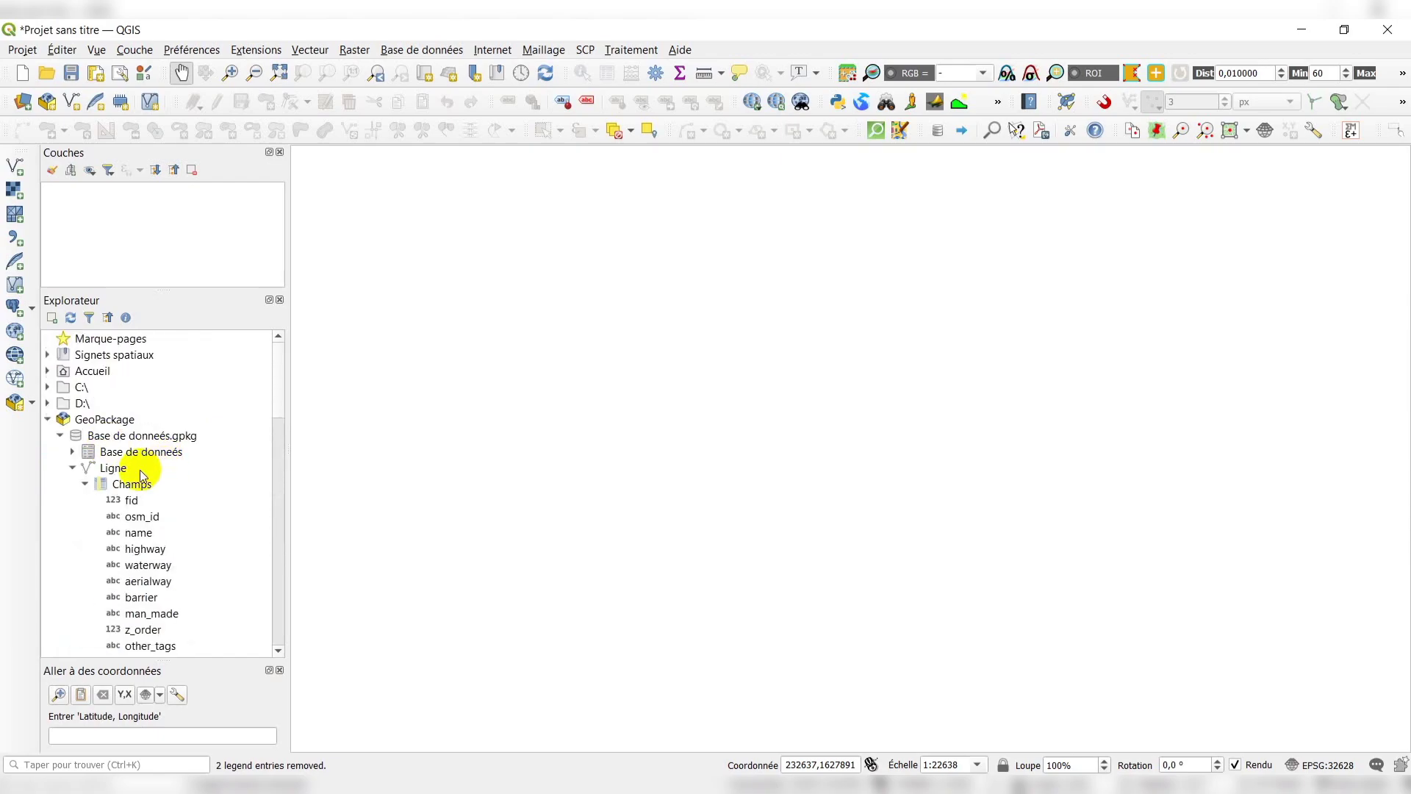
pyautogui.click(118, 469)
pyautogui.moveTo(121, 474)
pyautogui.mouseDown()
pyautogui.moveTo(158, 474)
pyautogui.moveTo(213, 272)
pyautogui.mouseUp()
pyautogui.scroll(-3, 198, 481)
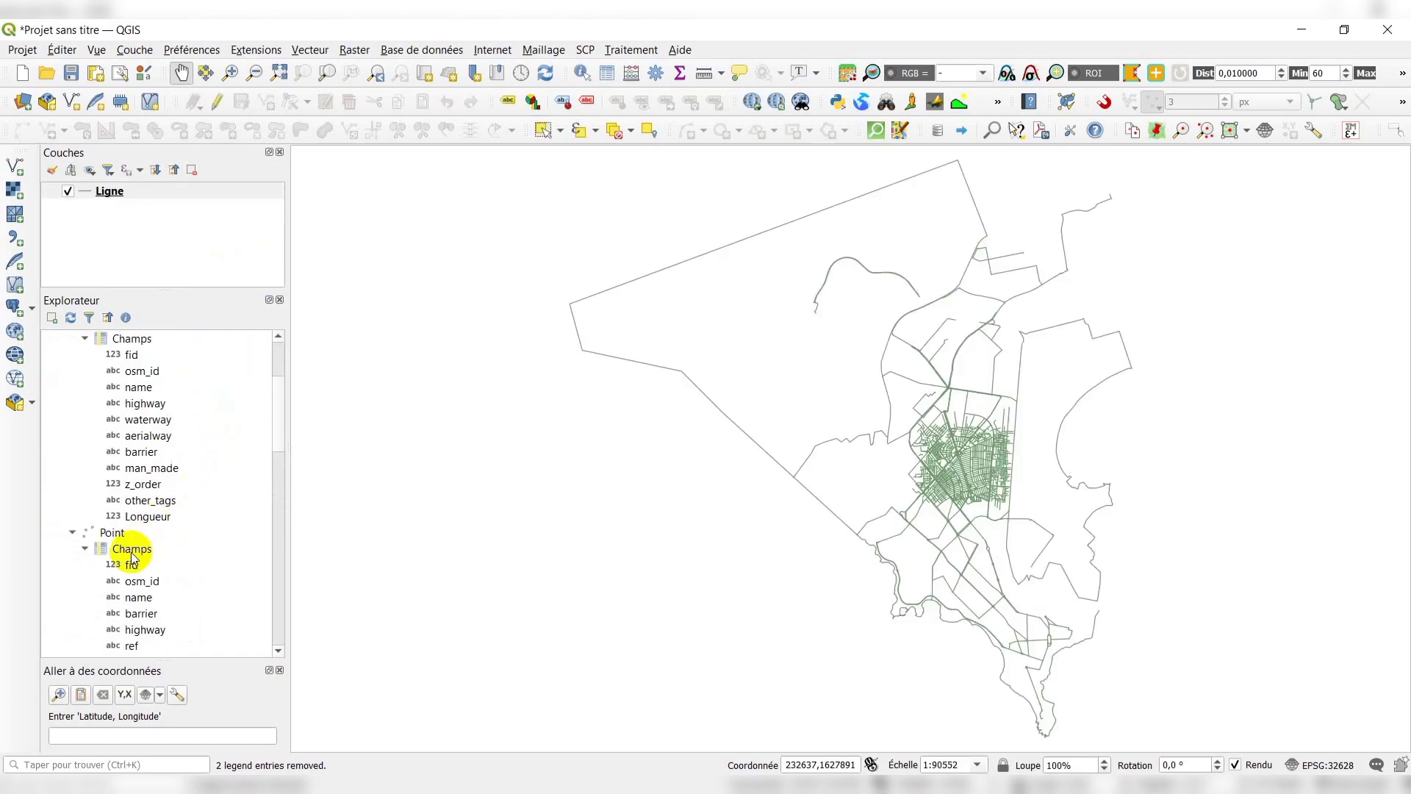
pyautogui.moveTo(118, 533)
pyautogui.mouseDown()
pyautogui.moveTo(158, 535)
pyautogui.moveTo(215, 243)
pyautogui.mouseUp()
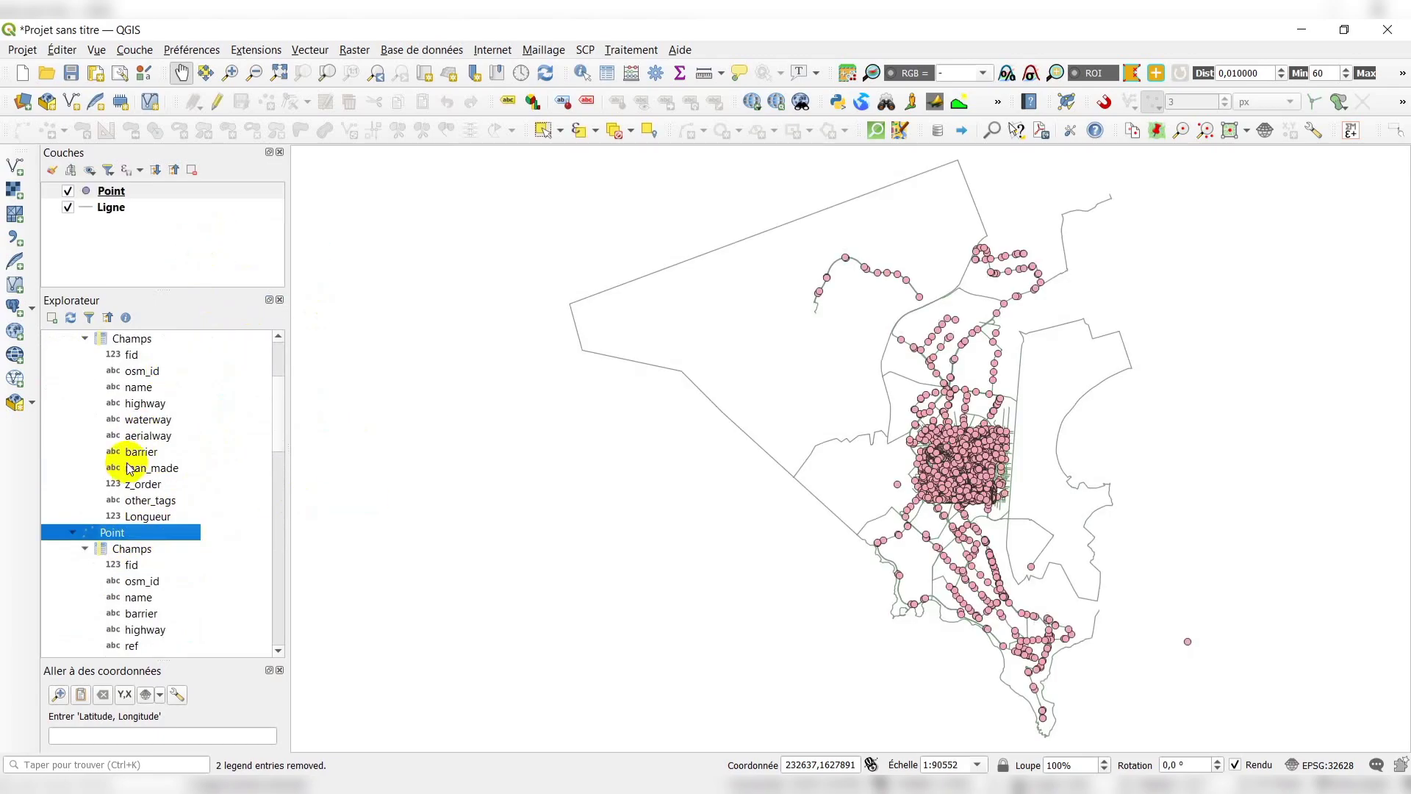
# Add the Polygone2 table from Polygone2.gpkg to the project, above the Point and Ligne layers
pyautogui.scroll(-4, 139, 515)
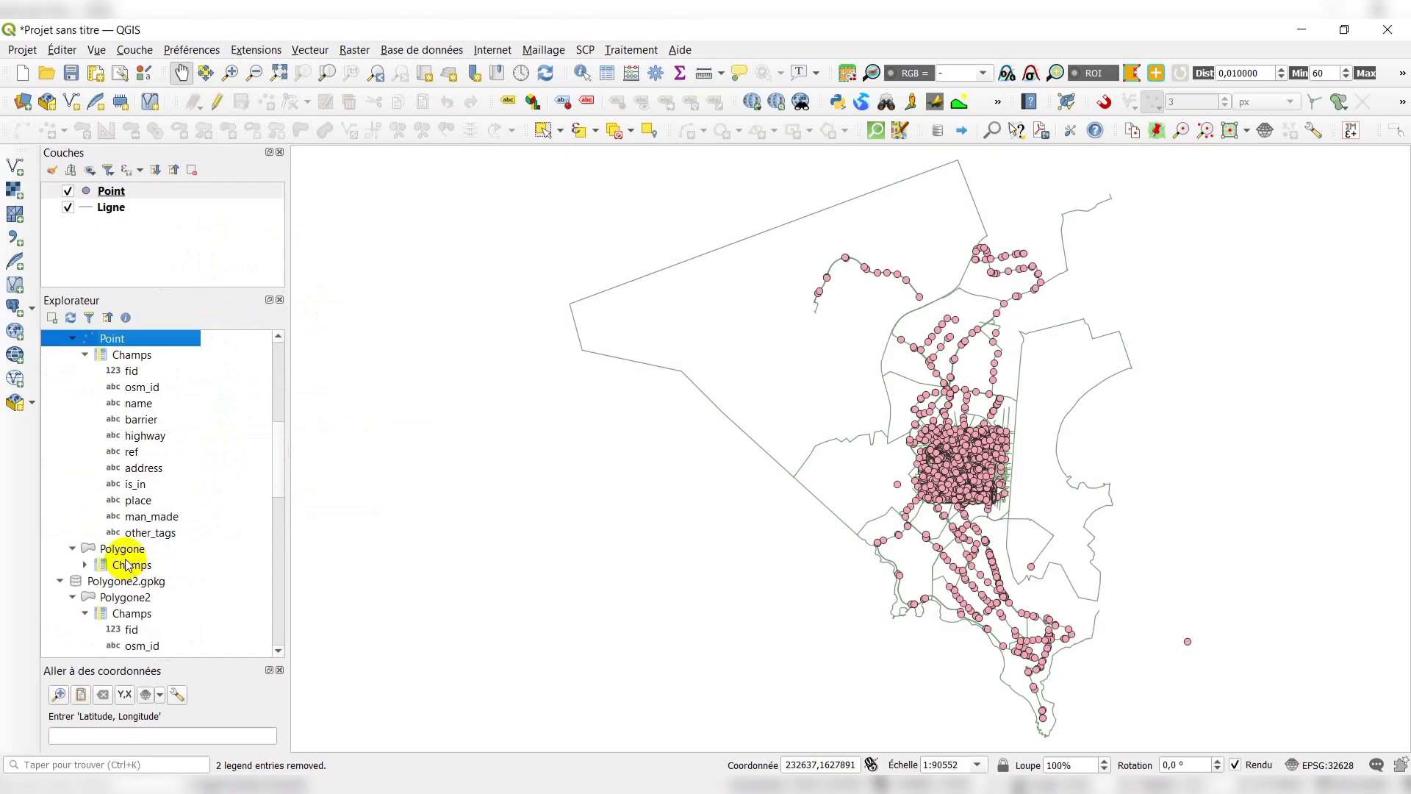
pyautogui.scroll(-2, 125, 570)
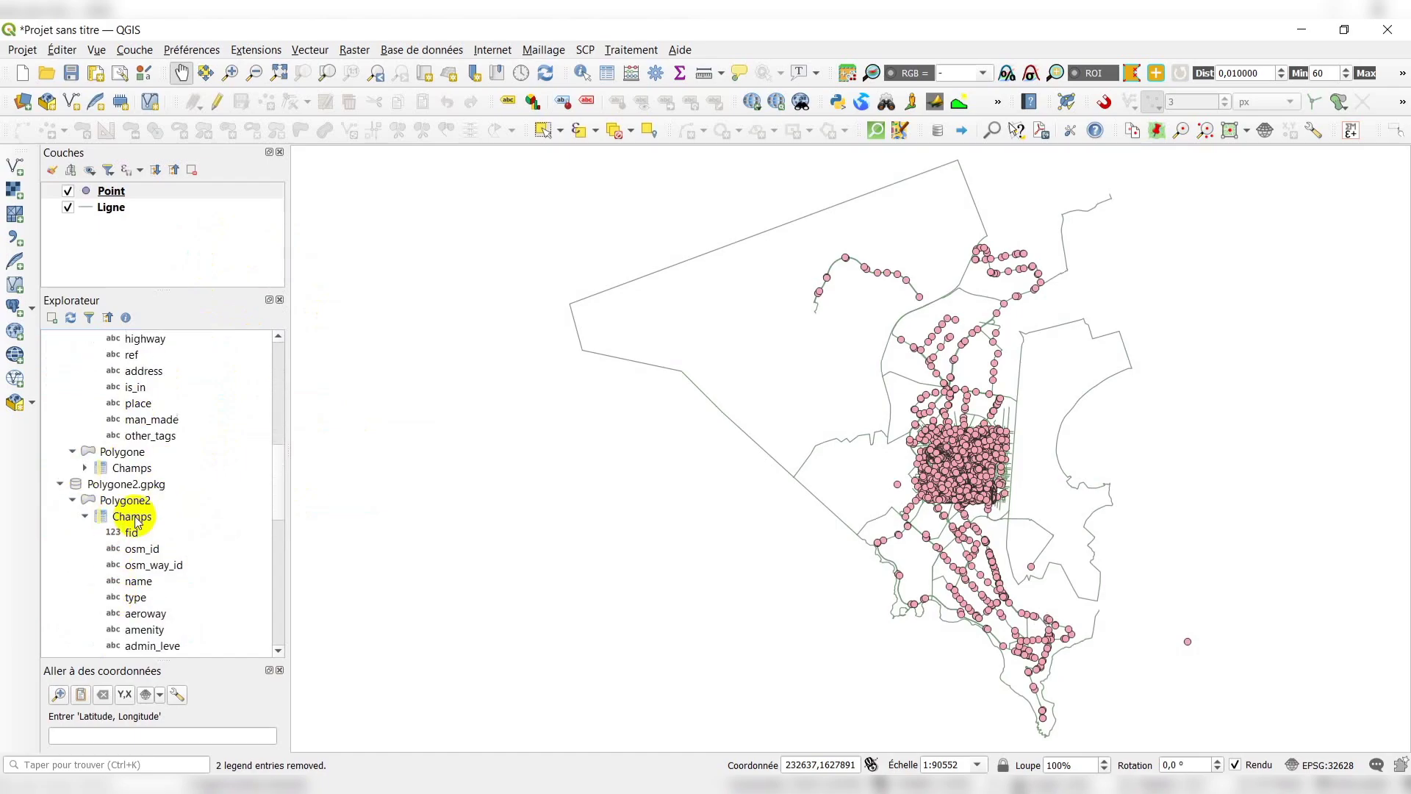
pyautogui.moveTo(122, 507); pyautogui.dragTo(198, 243)
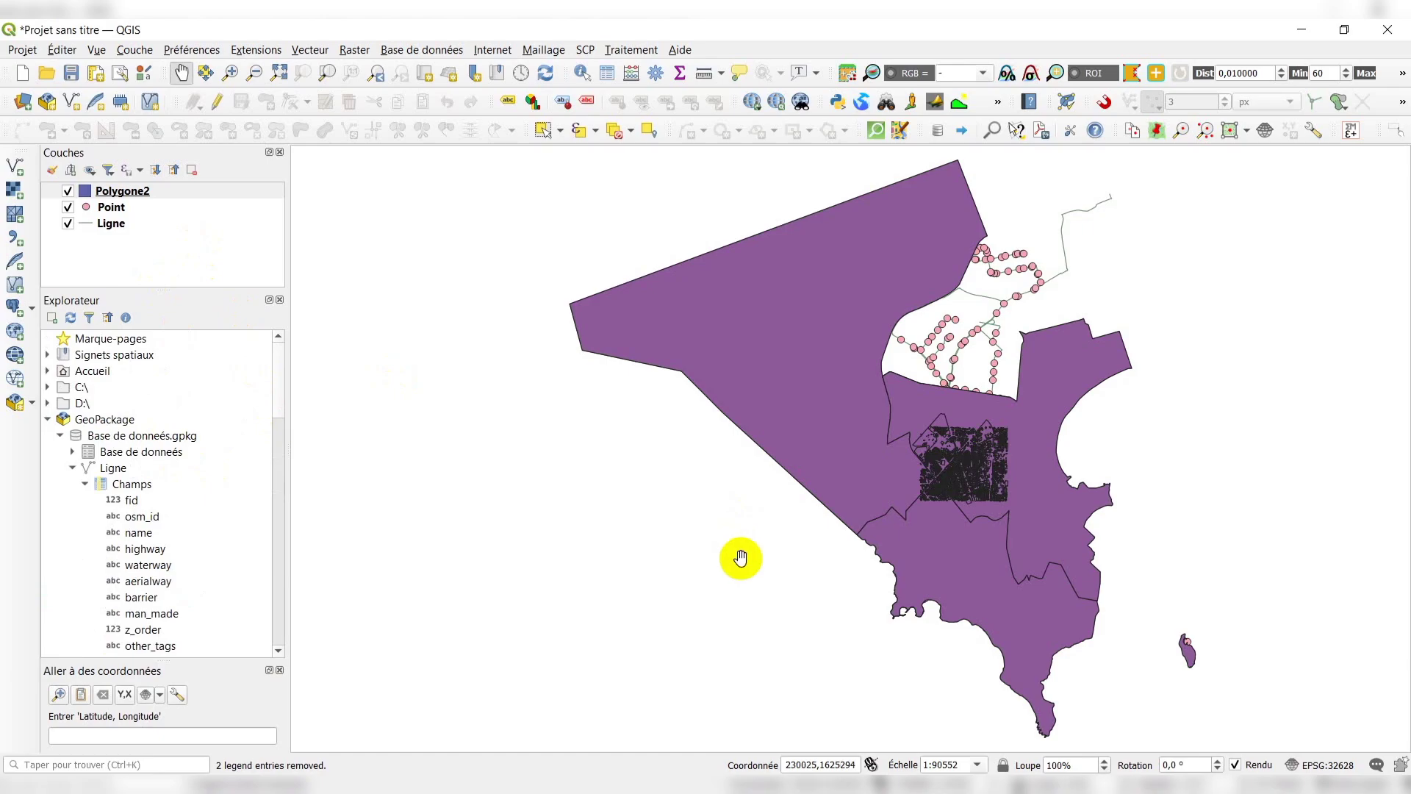
# Inspect the three layers on the map and hide the Polygone2 layer
pyautogui.scroll(-1, 630, 551)
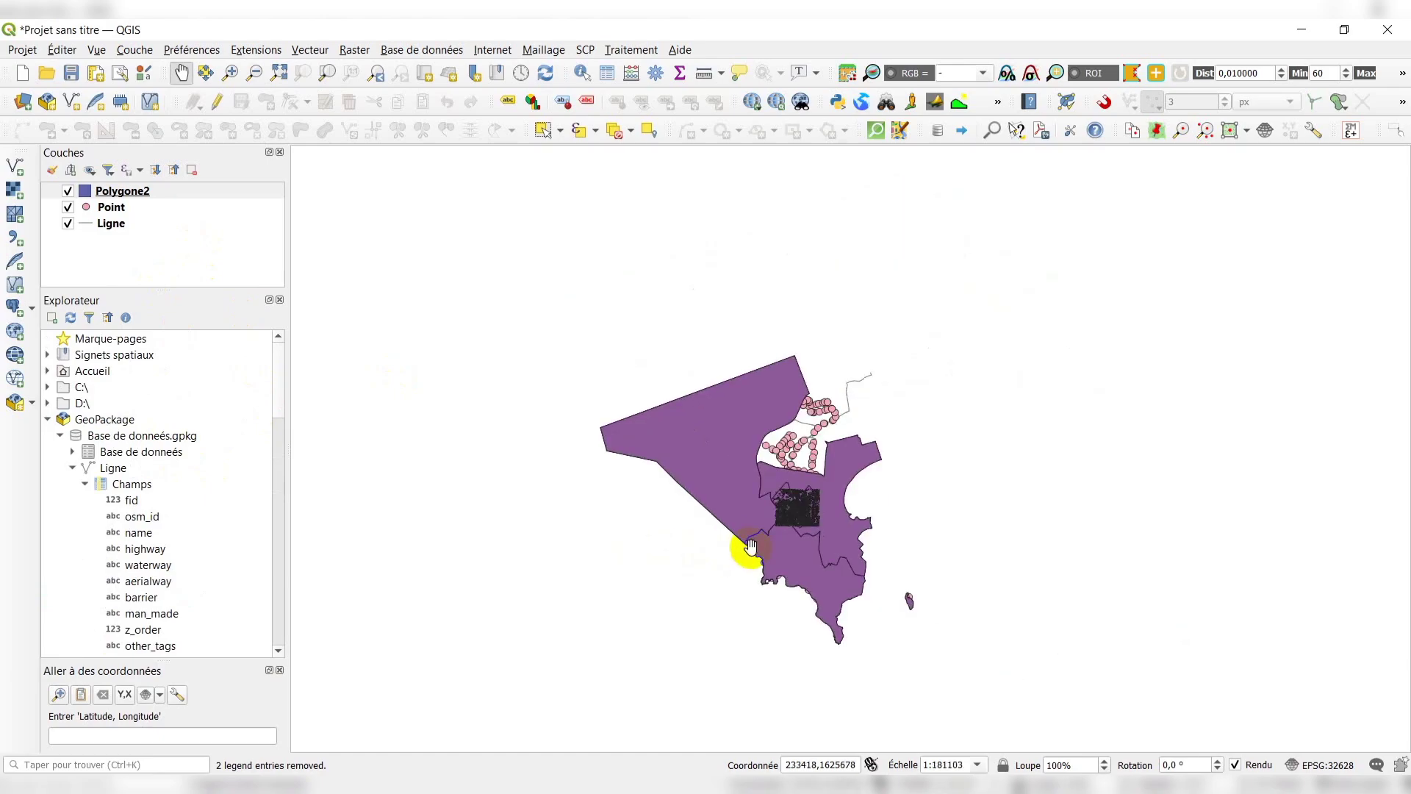
pyautogui.scroll(1, 794, 535)
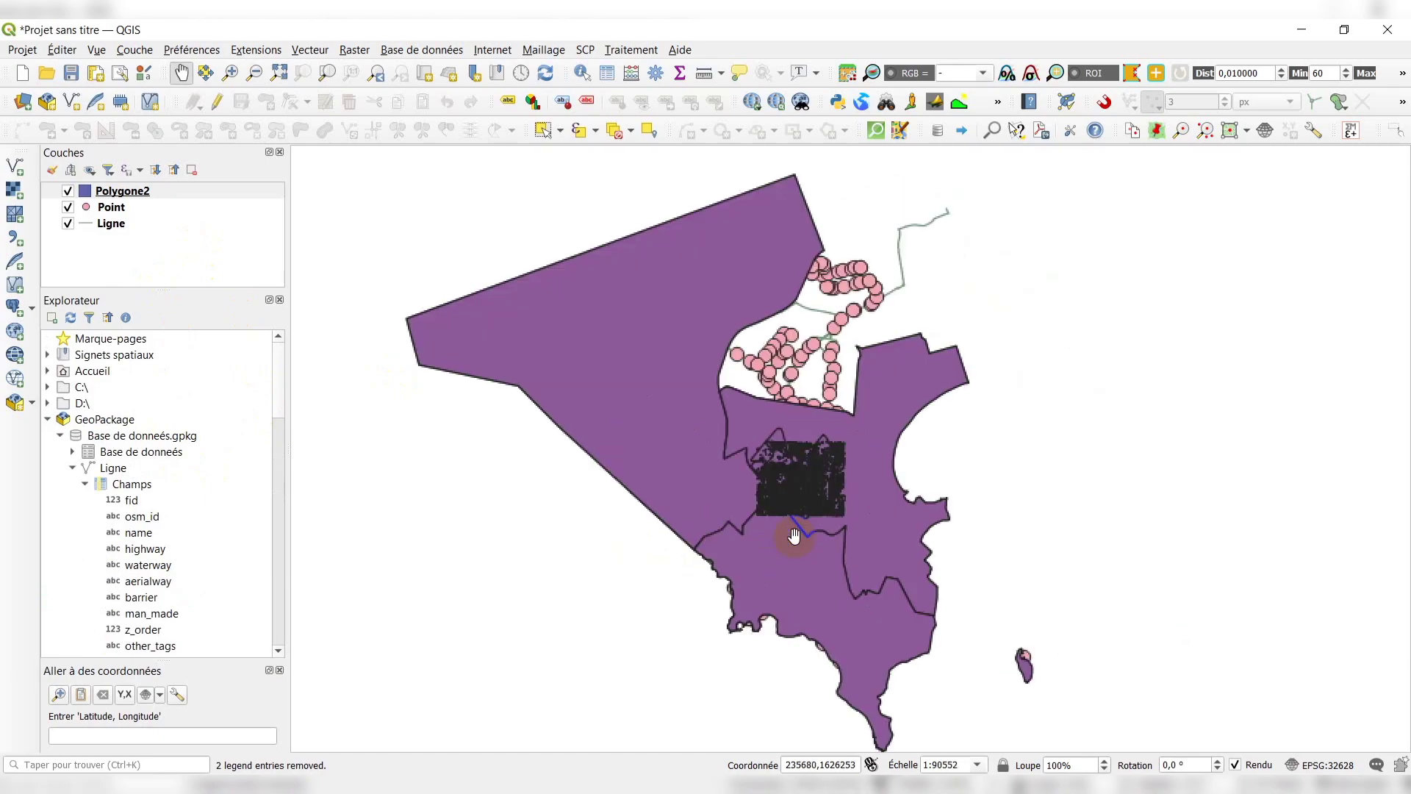
pyautogui.click(115, 224)
pyautogui.click(134, 193)
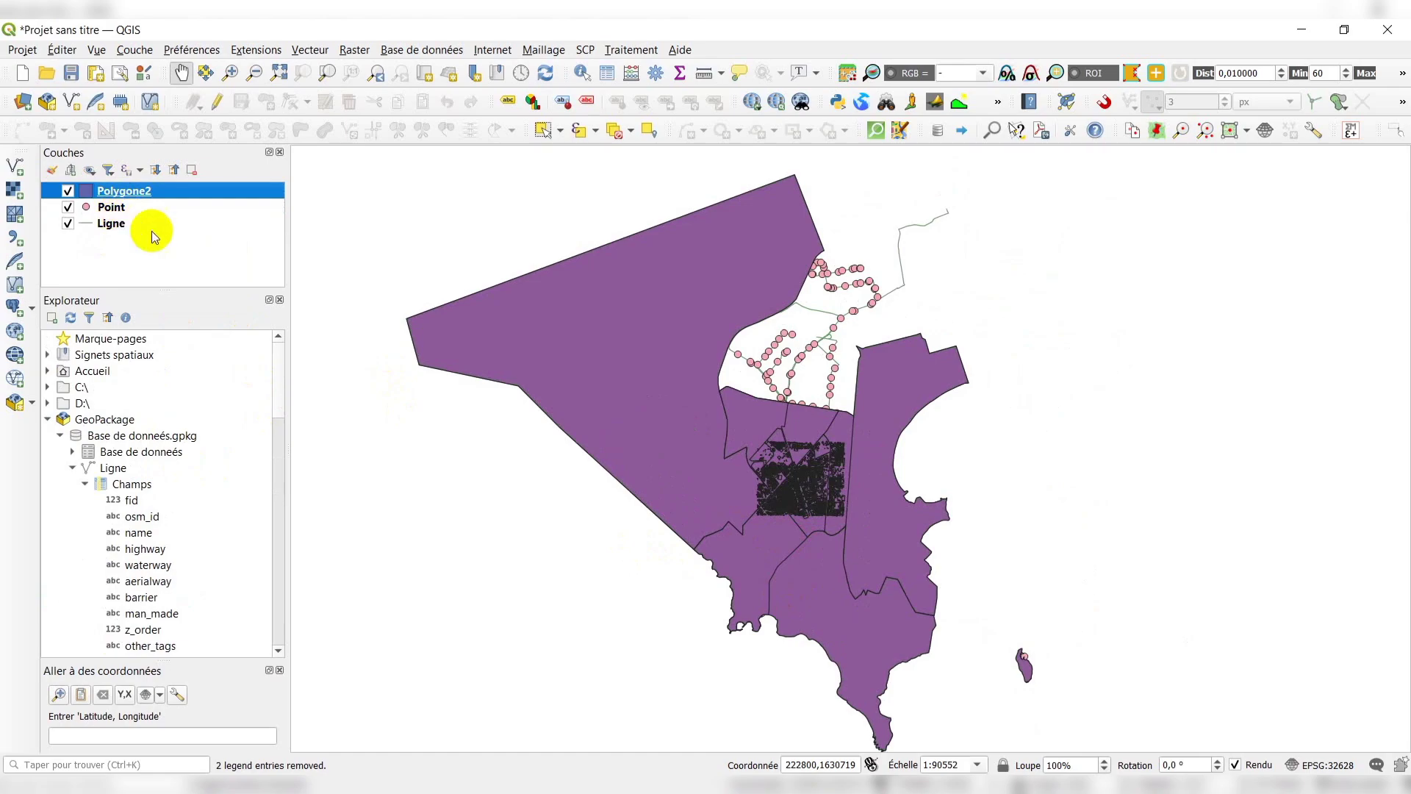
pyautogui.click(69, 192)
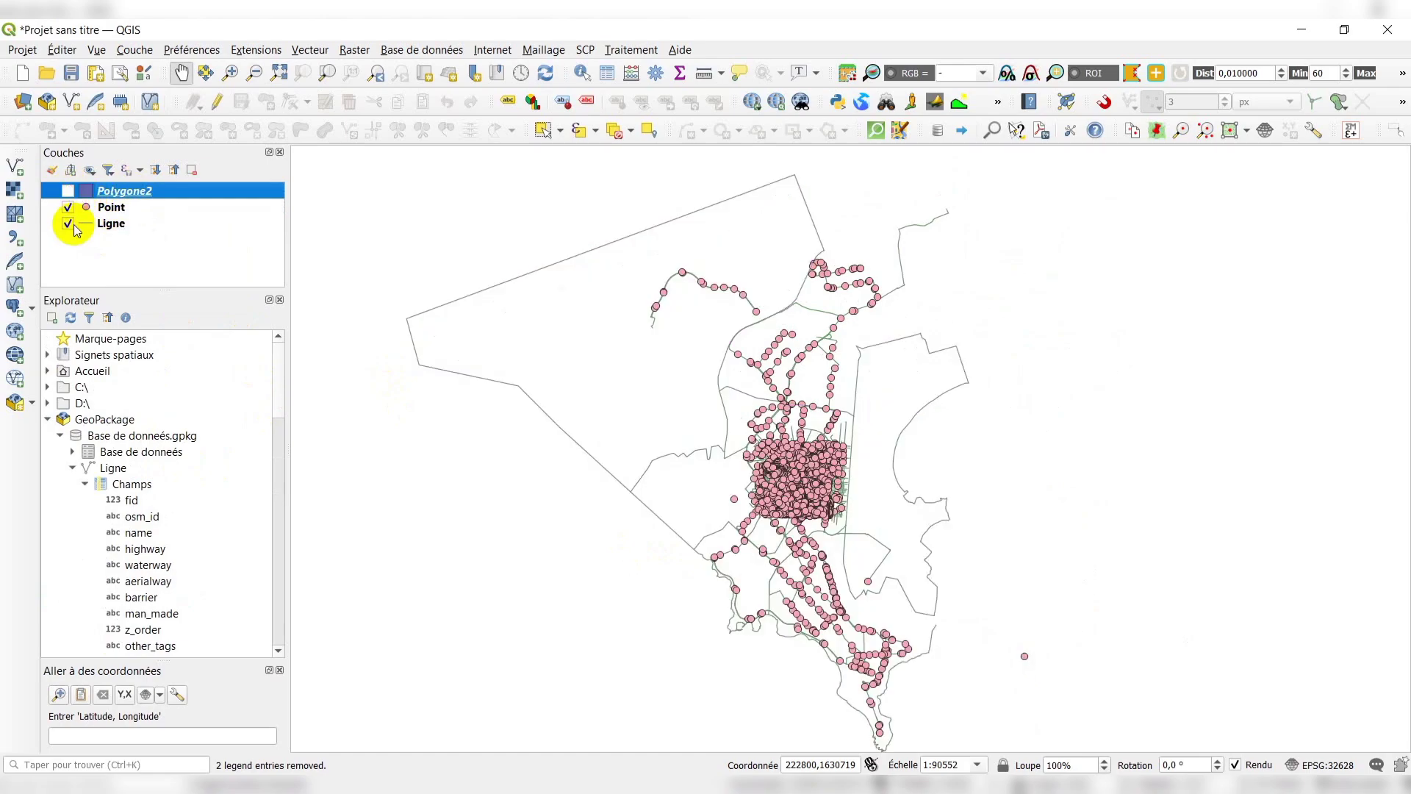